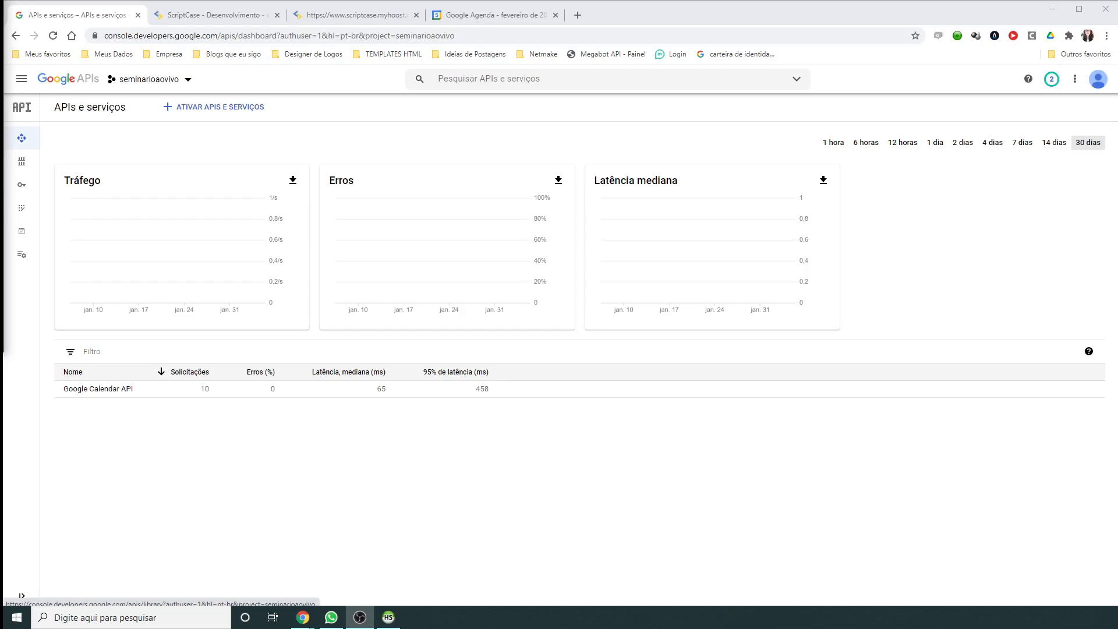
Step: Leave the Cloud Console's Google Calendar API dashboard for the Scriptcase calendar app showing February 2021
{"action": "key", "text": "alt+Tab"}
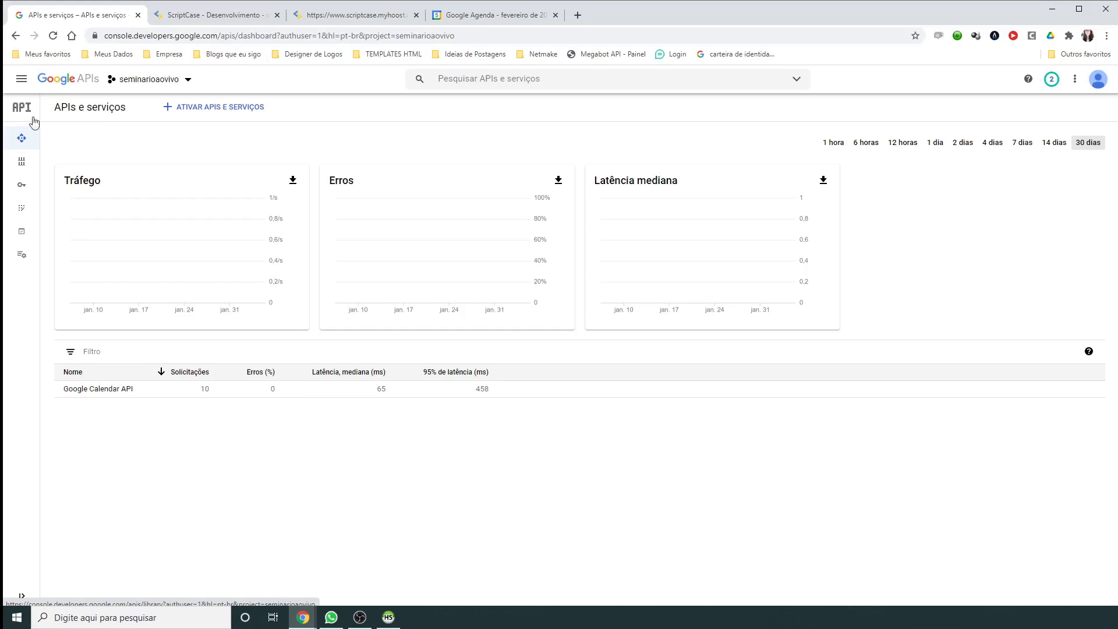
{"action": "left_click", "coordinate": [356, 16]}
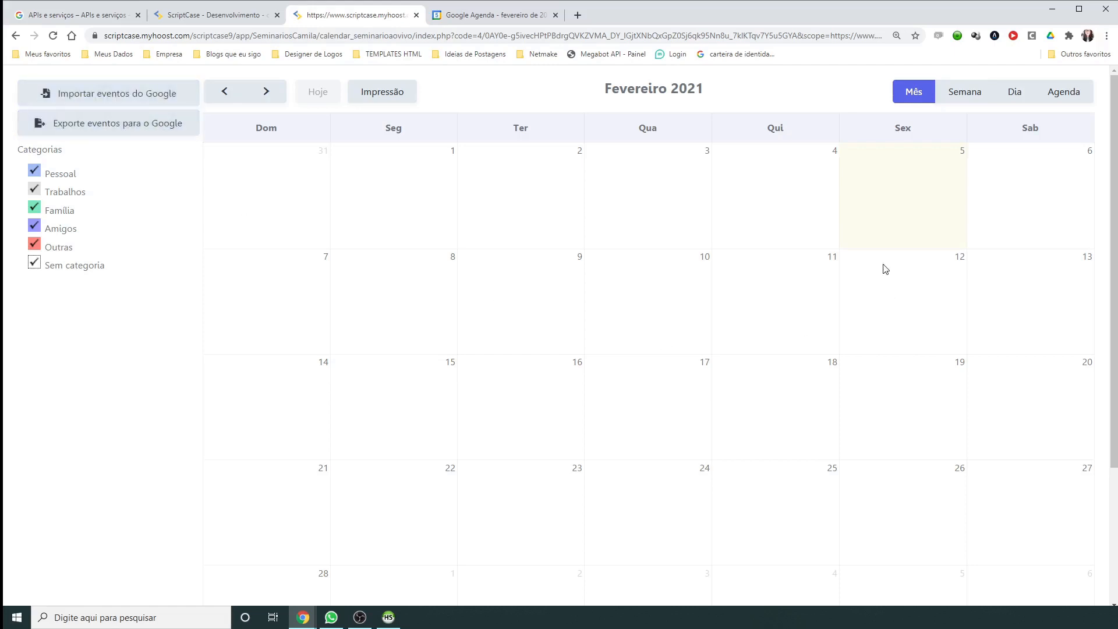
Step: Open a new event form for 5 February, then view Google Calendar's February 2021 events
{"action": "left_click", "coordinate": [917, 176]}
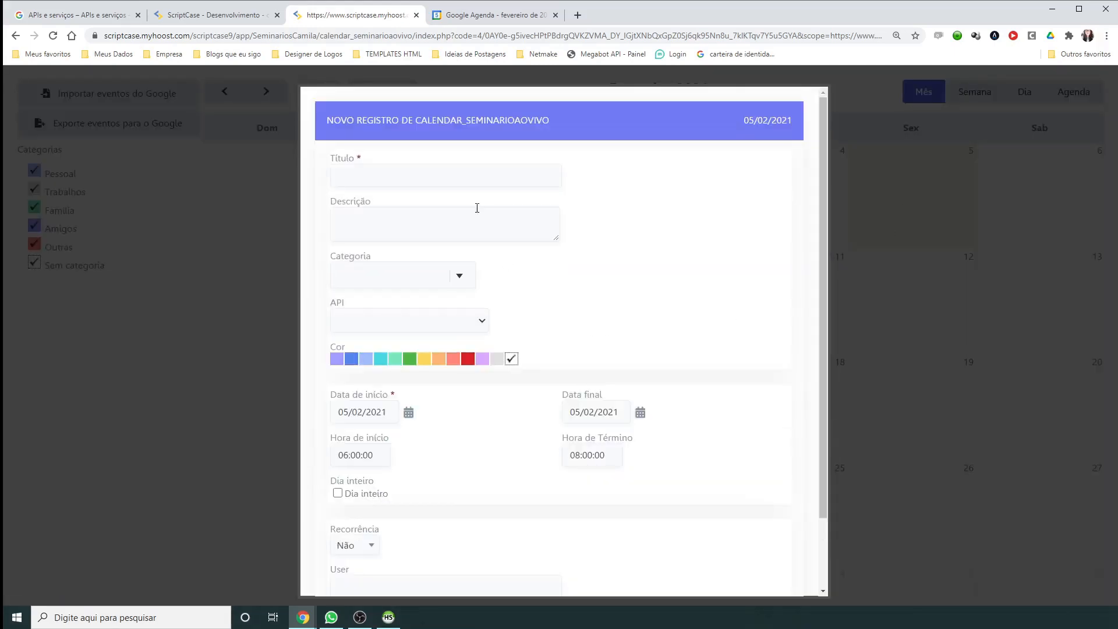
{"action": "scroll", "coordinate": [534, 419], "scroll_direction": "down", "scroll_amount": 3}
{"action": "scroll", "coordinate": [534, 417], "scroll_direction": "up", "scroll_amount": 3}
{"action": "left_click", "coordinate": [482, 17]}
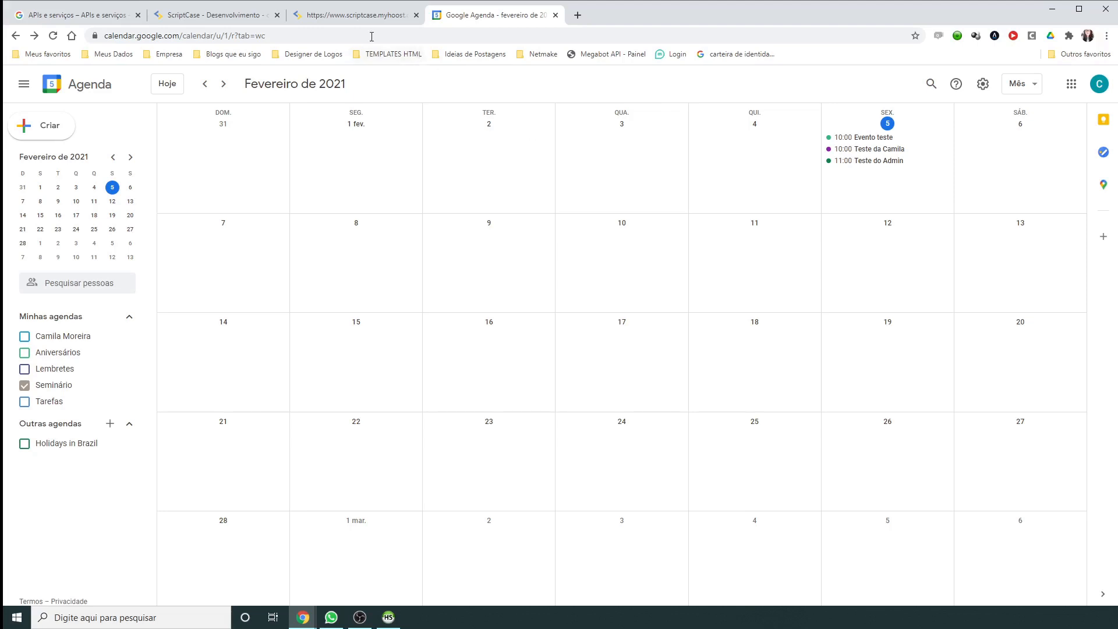
Step: Return via the calendar app to the Scriptcase editor showing 11_define_usuario's onExecute code
{"action": "left_click", "coordinate": [357, 16]}
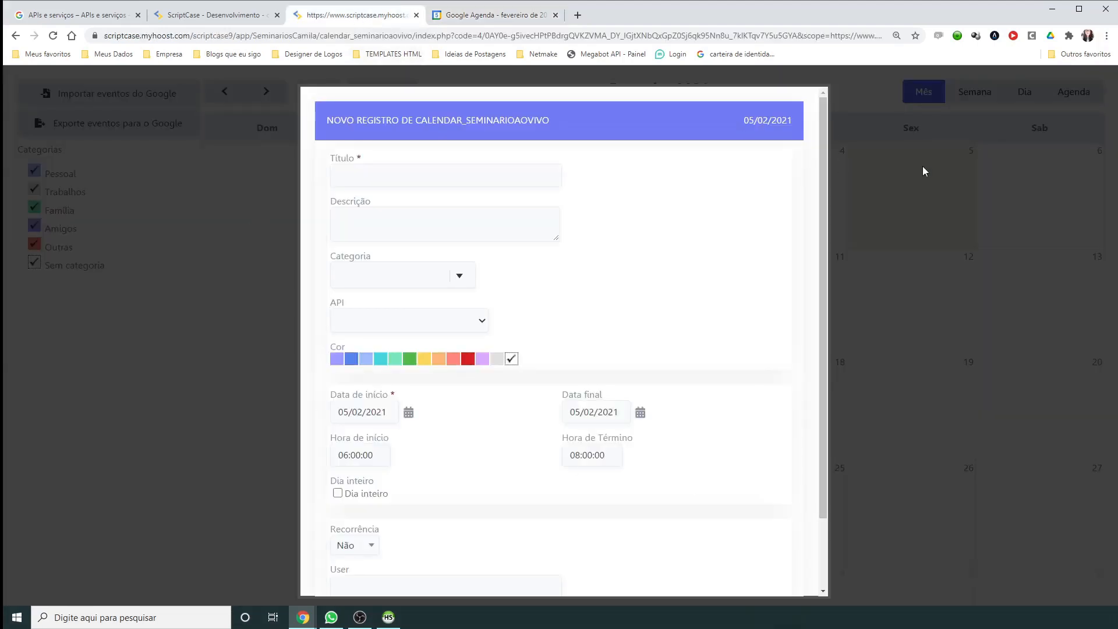
{"action": "scroll", "coordinate": [720, 370], "scroll_direction": "down", "scroll_amount": 3}
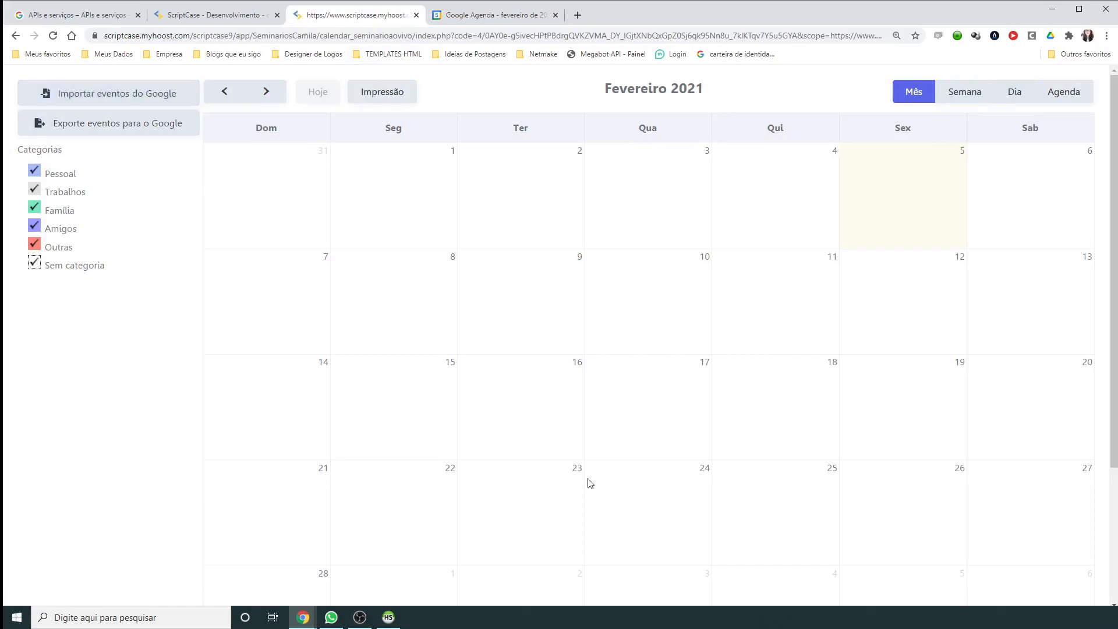
{"action": "left_click", "coordinate": [213, 15]}
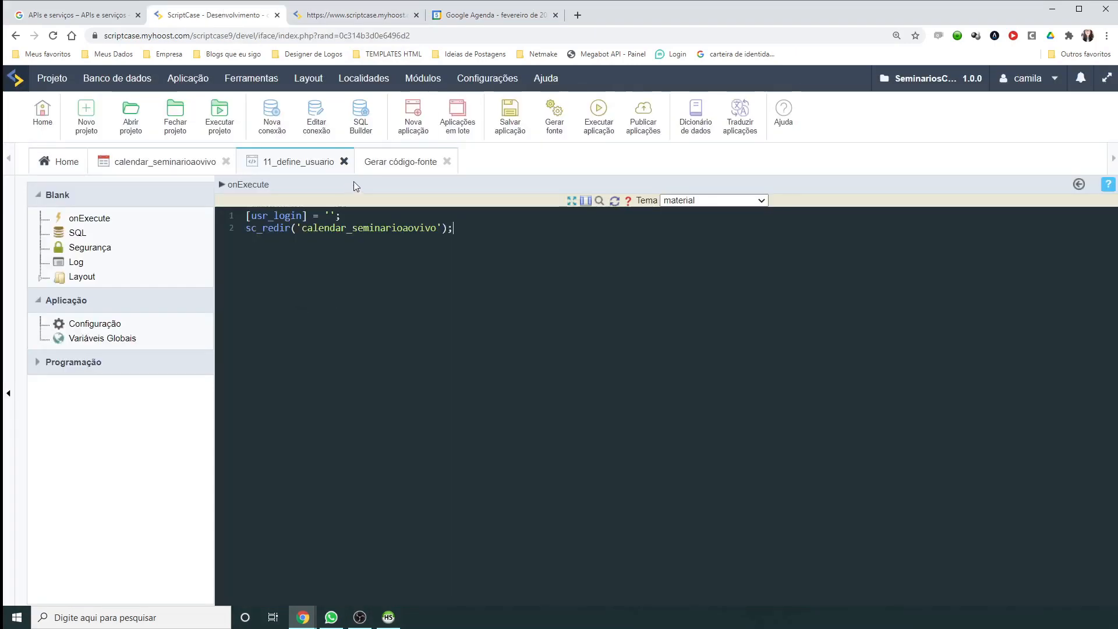
Step: Close the Gerar código-fonte, 11_define_usuario and calendar_seminarioaovivo tabs and start a new application
{"action": "left_click", "coordinate": [447, 161]}
{"action": "left_click", "coordinate": [344, 161]}
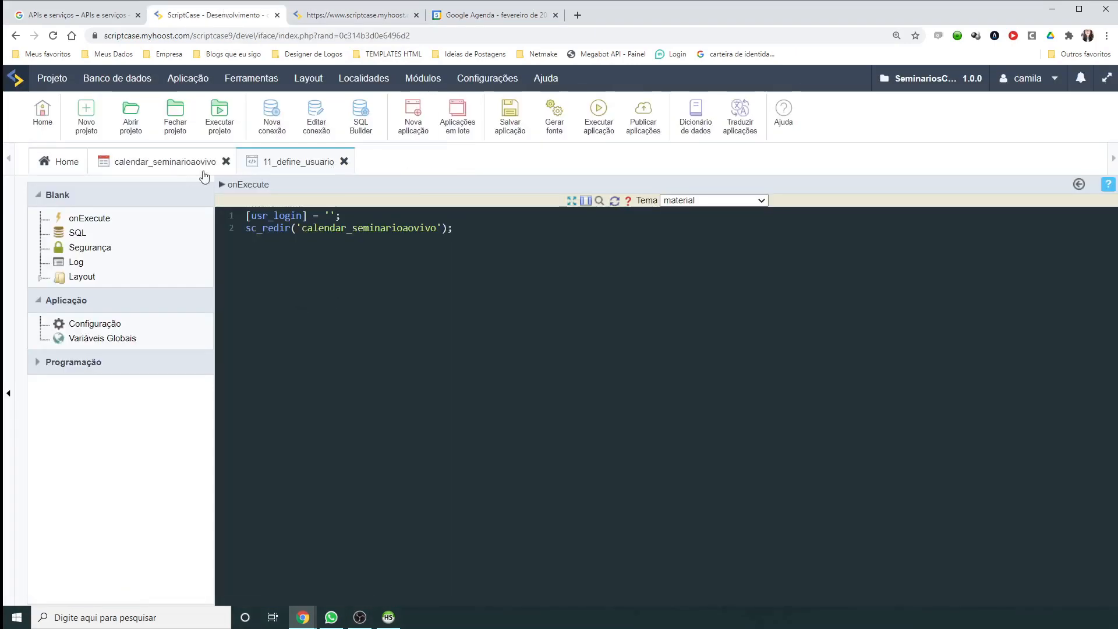
{"action": "left_click", "coordinate": [226, 162]}
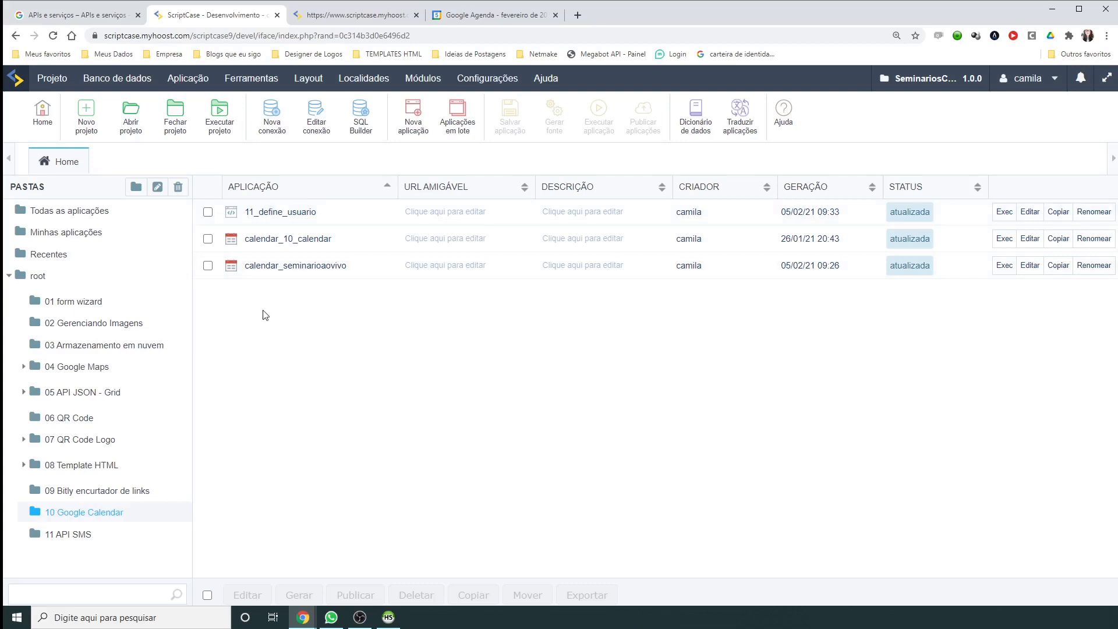
{"action": "left_click", "coordinate": [413, 123]}
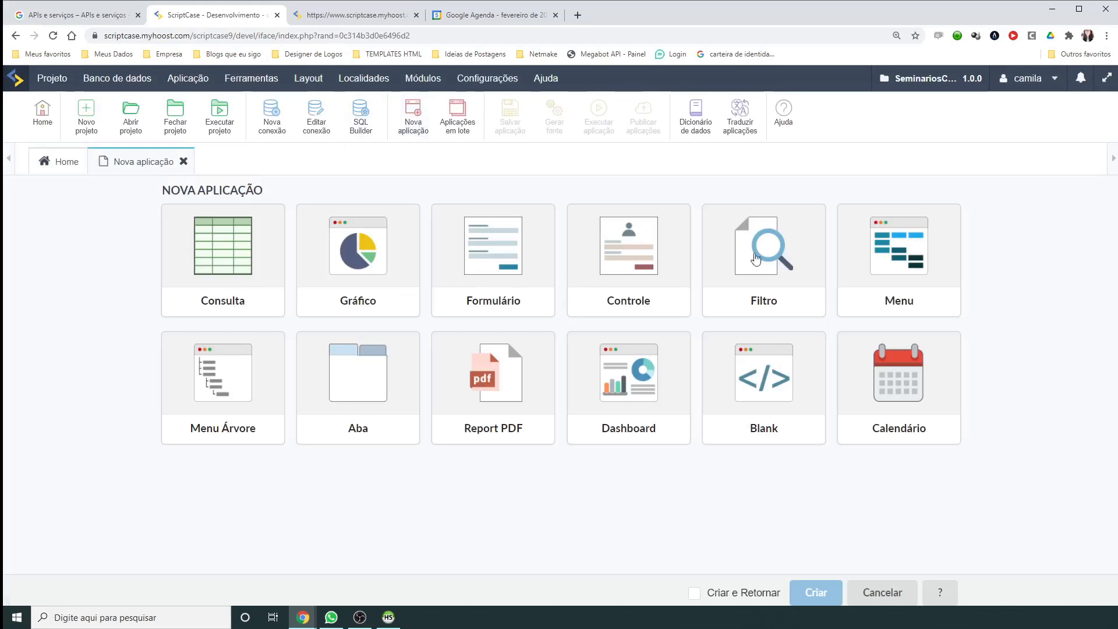
Step: Choose the Calendário application type and pick the 10_calendar table
{"action": "double_click", "coordinate": [901, 388]}
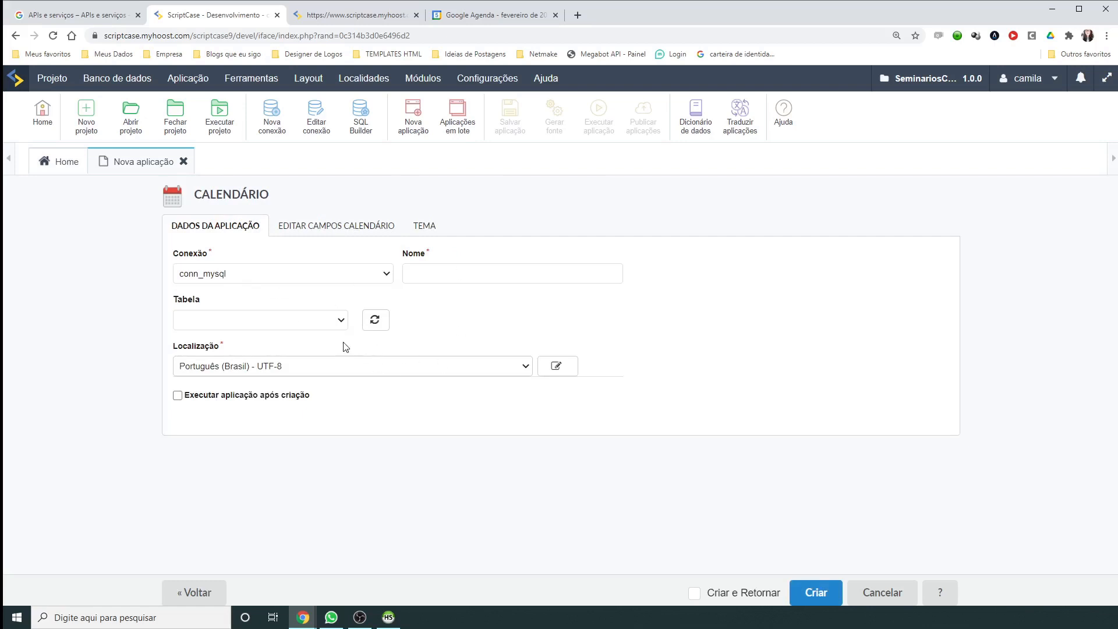
{"action": "left_click", "coordinate": [314, 321]}
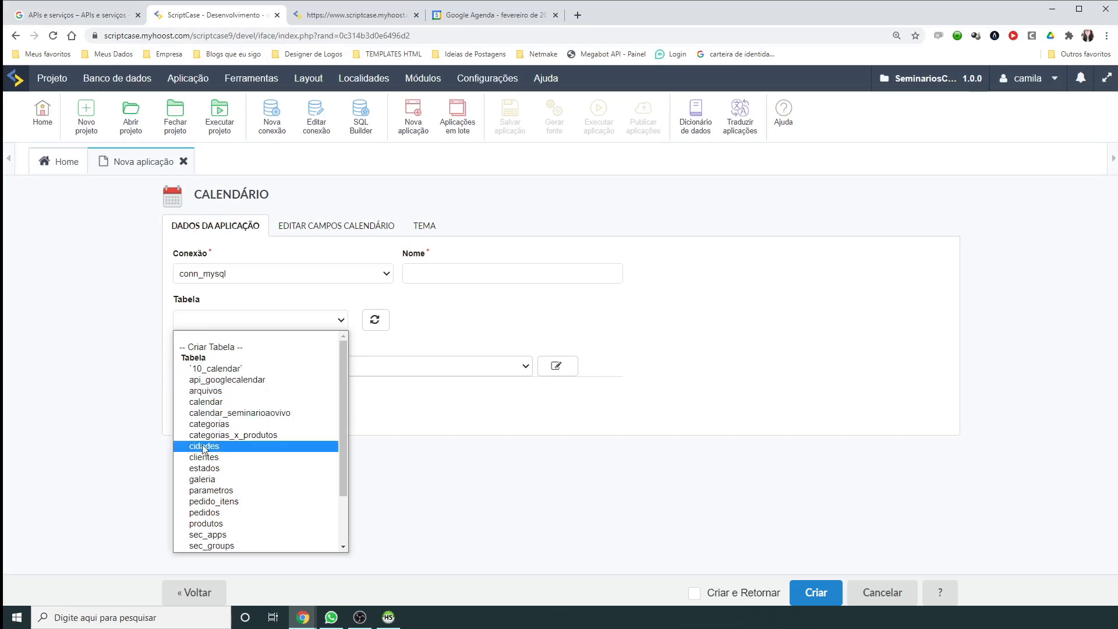
{"action": "left_click", "coordinate": [209, 369]}
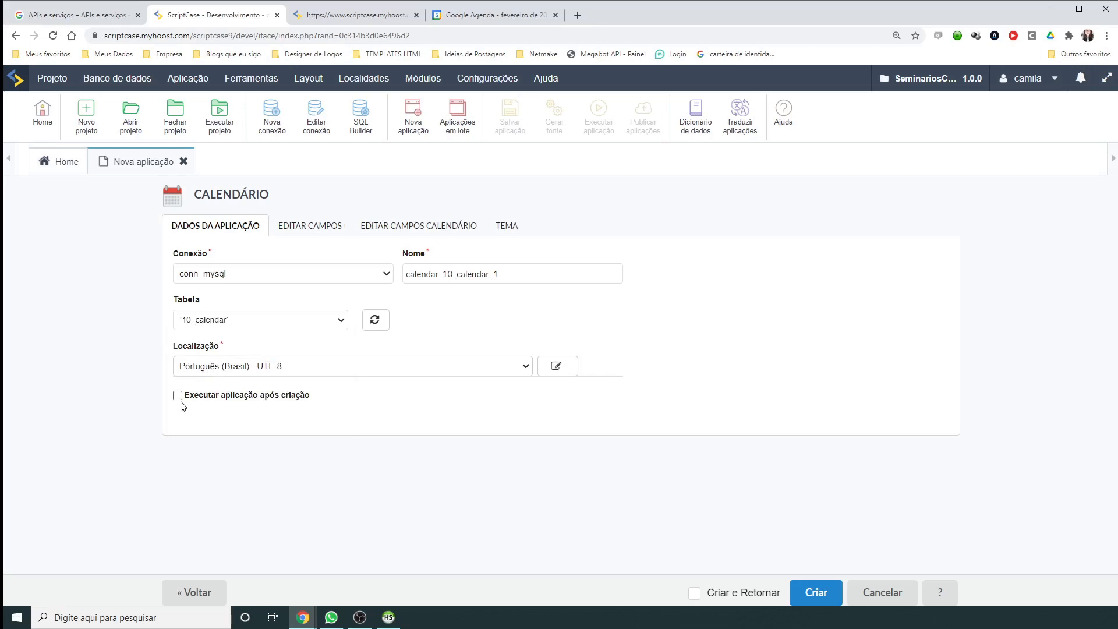
{"action": "left_click", "coordinate": [307, 225]}
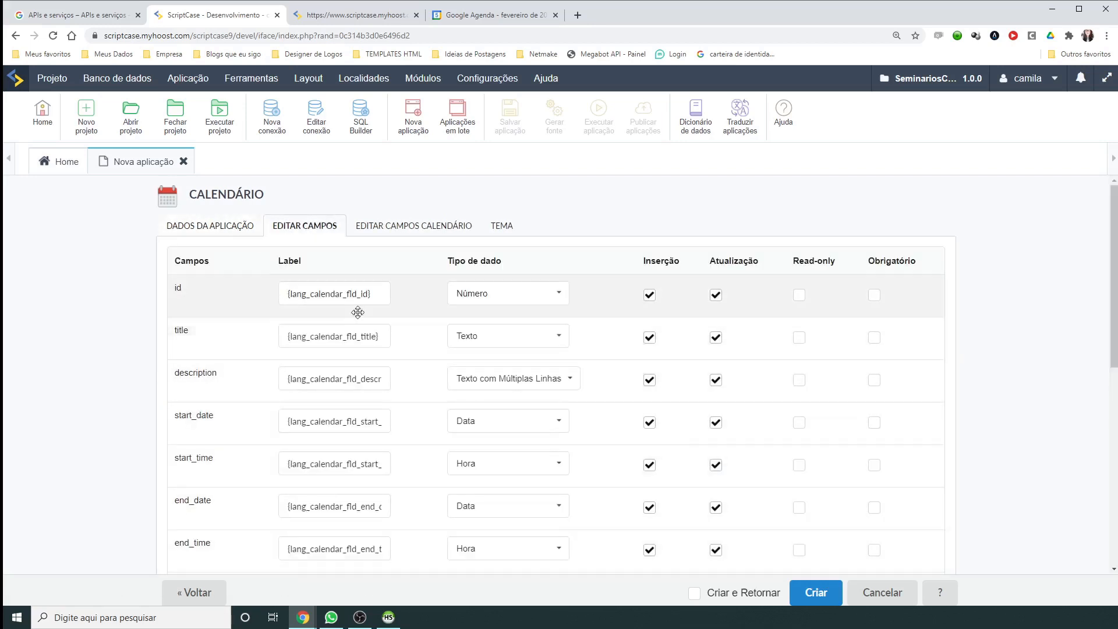
{"action": "left_click", "coordinate": [397, 238]}
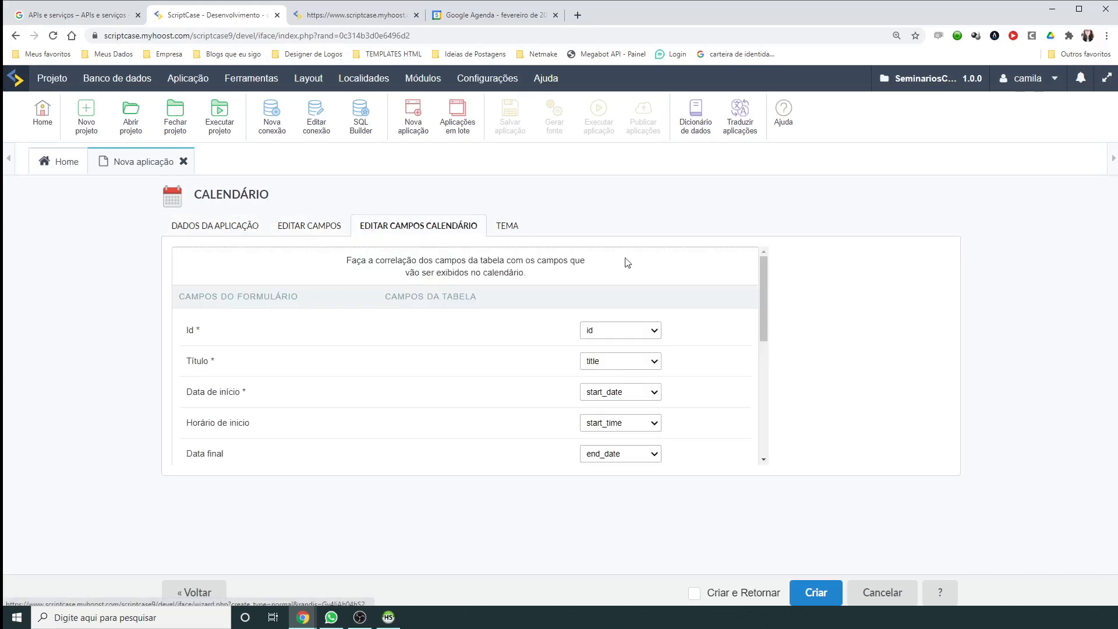
{"action": "mouse_move", "coordinate": [206, 330]}
{"action": "left_mouse_down"}
{"action": "mouse_move", "coordinate": [224, 421]}
{"action": "mouse_move", "coordinate": [214, 342]}
{"action": "left_mouse_up"}
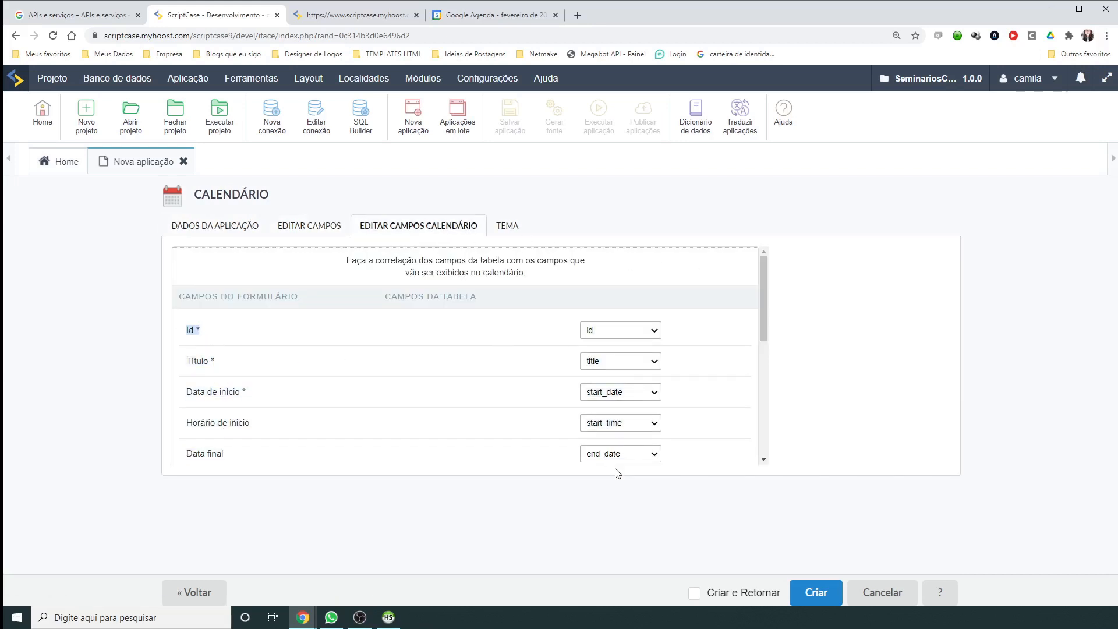
{"action": "left_click", "coordinate": [409, 352]}
{"action": "left_click_drag", "start_coordinate": [183, 330], "coordinate": [220, 331]}
{"action": "left_click", "coordinate": [603, 330]}
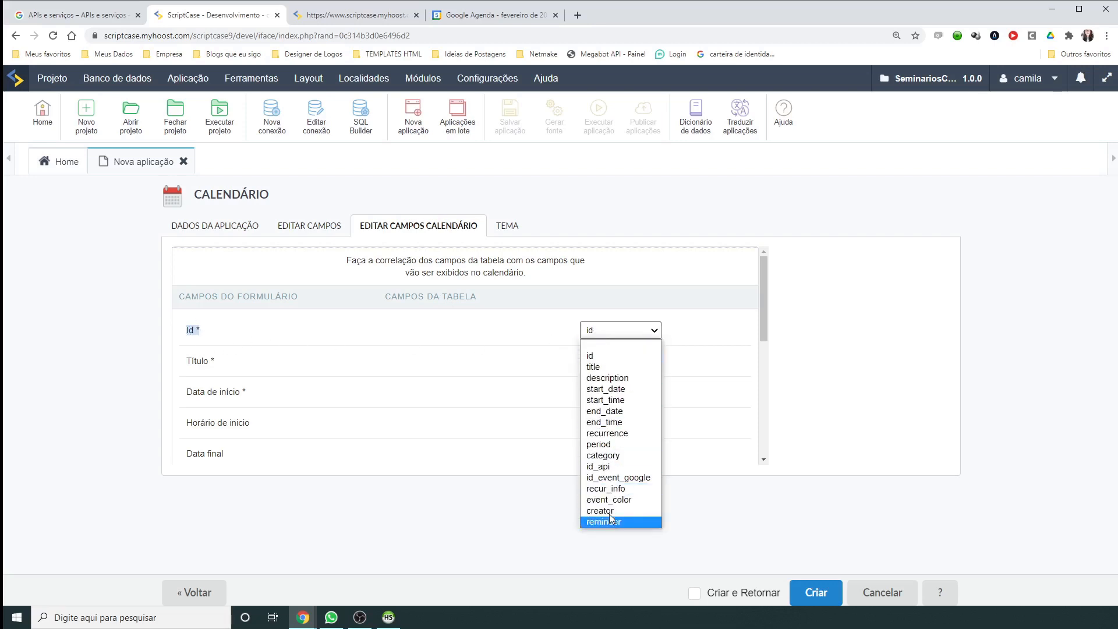
{"action": "left_click", "coordinate": [589, 355]}
{"action": "left_click", "coordinate": [229, 368], "text": "shift"}
{"action": "left_click", "coordinate": [232, 365]}
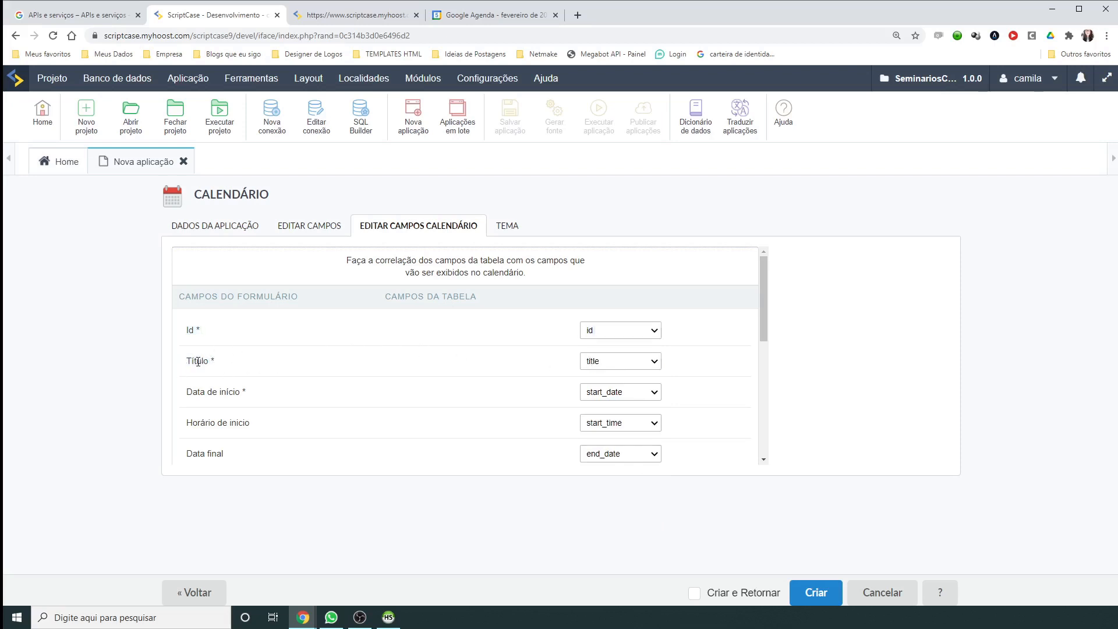
{"action": "left_click", "coordinate": [652, 360]}
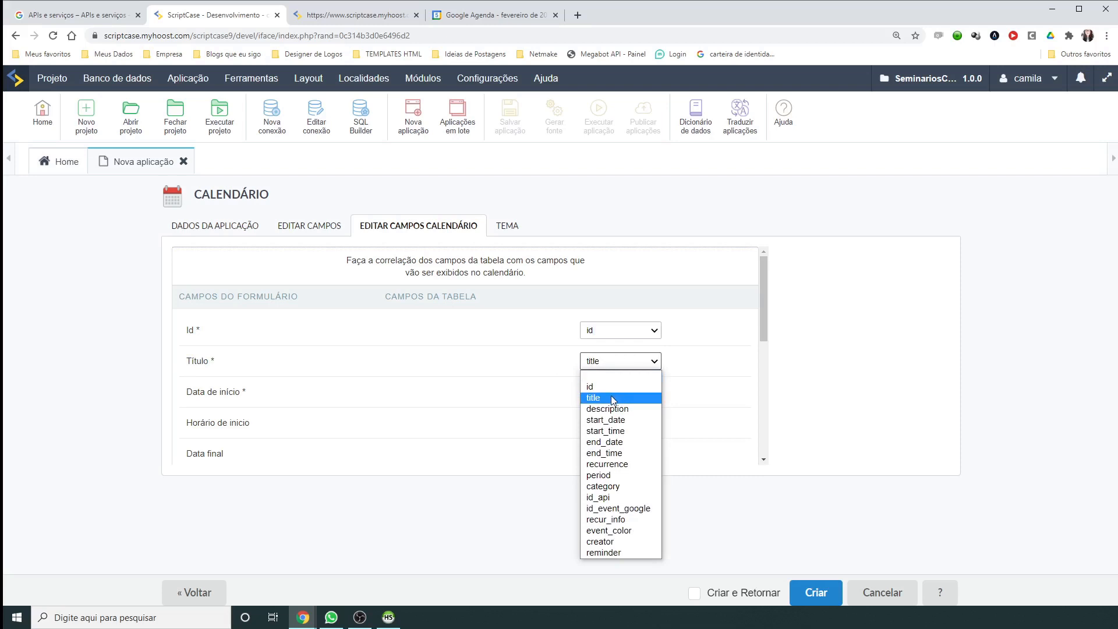
{"action": "left_click", "coordinate": [653, 393]}
{"action": "left_click_drag", "start_coordinate": [763, 287], "coordinate": [759, 328]}
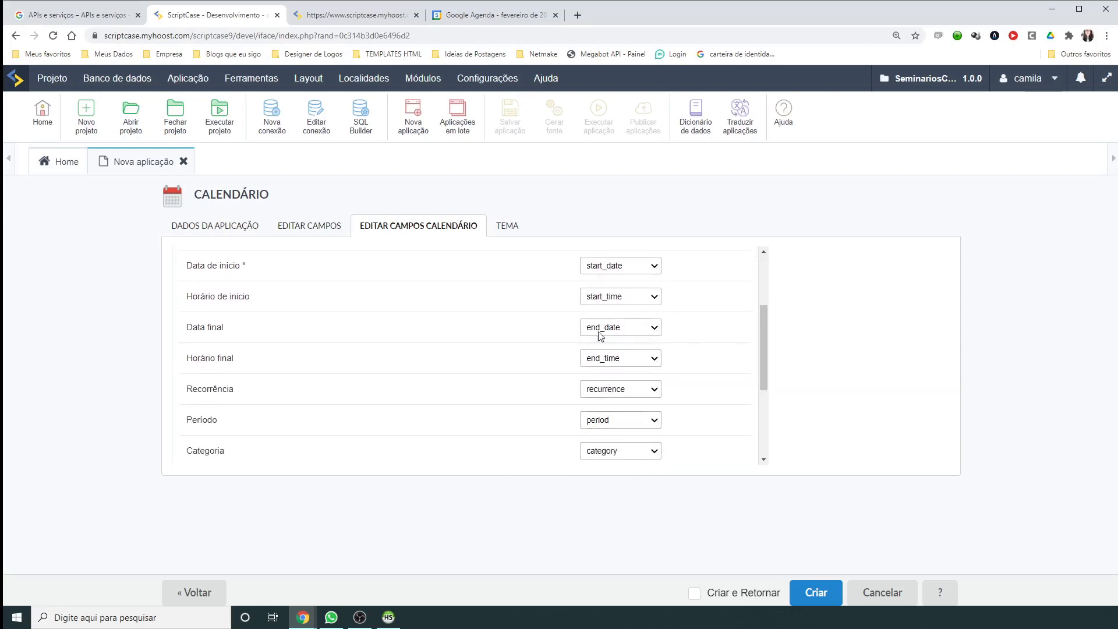
{"action": "left_click_drag", "start_coordinate": [198, 295], "coordinate": [196, 437]}
{"action": "left_click", "coordinate": [198, 313]}
{"action": "scroll", "coordinate": [198, 313], "scroll_direction": "down", "scroll_amount": 3}
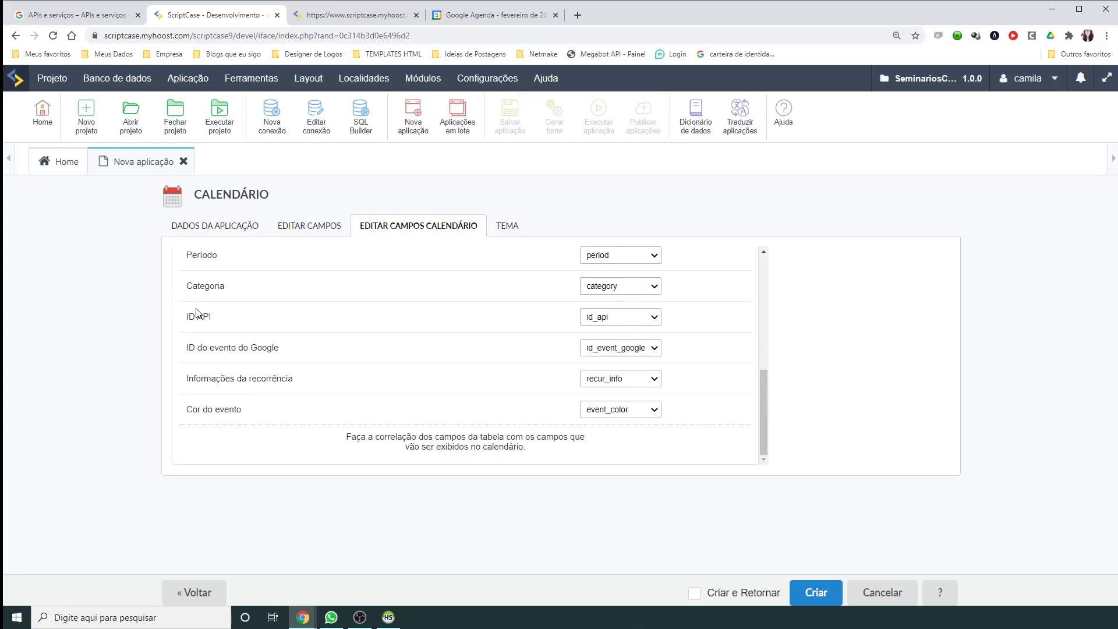
{"action": "left_click", "coordinate": [216, 223]}
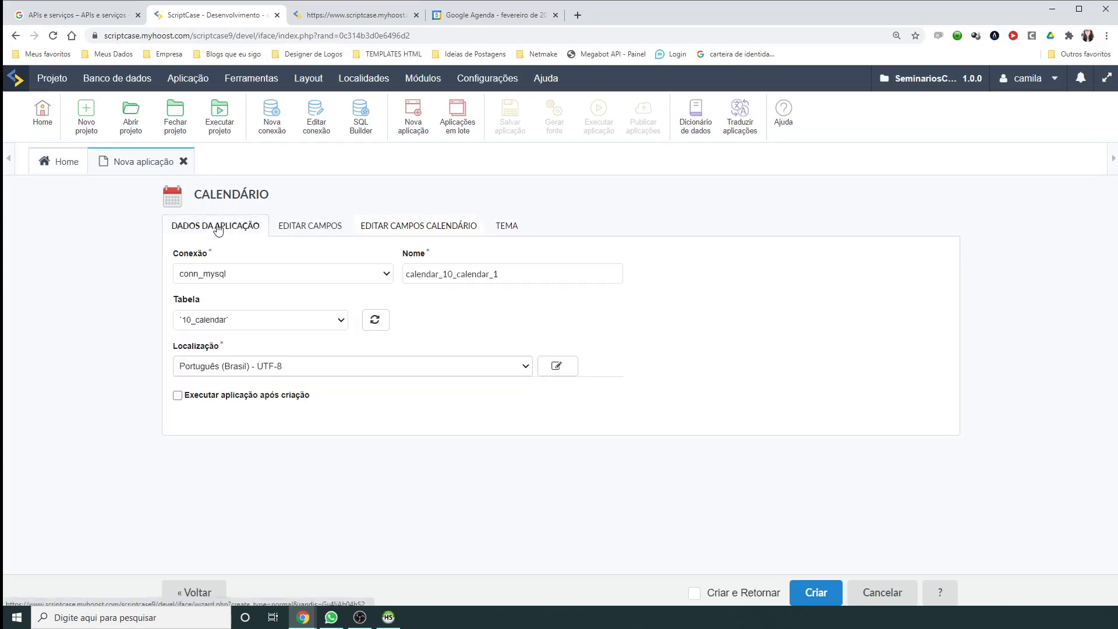
{"action": "left_click", "coordinate": [243, 313]}
Step: Create a new database table named 11_seminario_gravado through the Tabela list's Criar Tabela option
{"action": "left_click", "coordinate": [219, 348]}
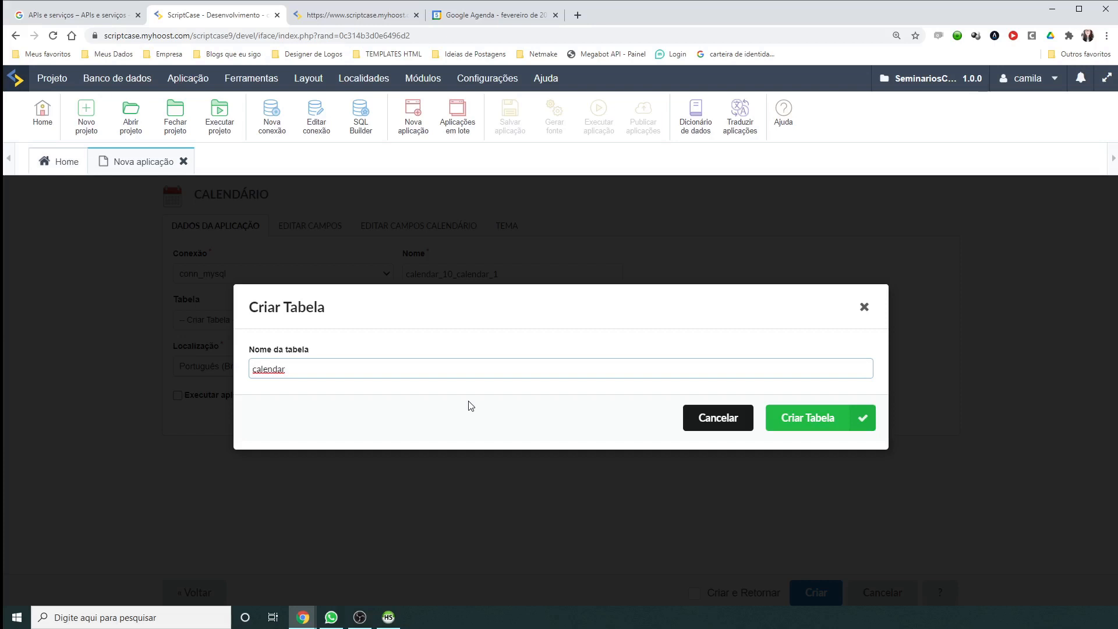
{"action": "left_click_drag", "start_coordinate": [334, 366], "coordinate": [218, 375]}
{"action": "left_click", "coordinate": [218, 375]}
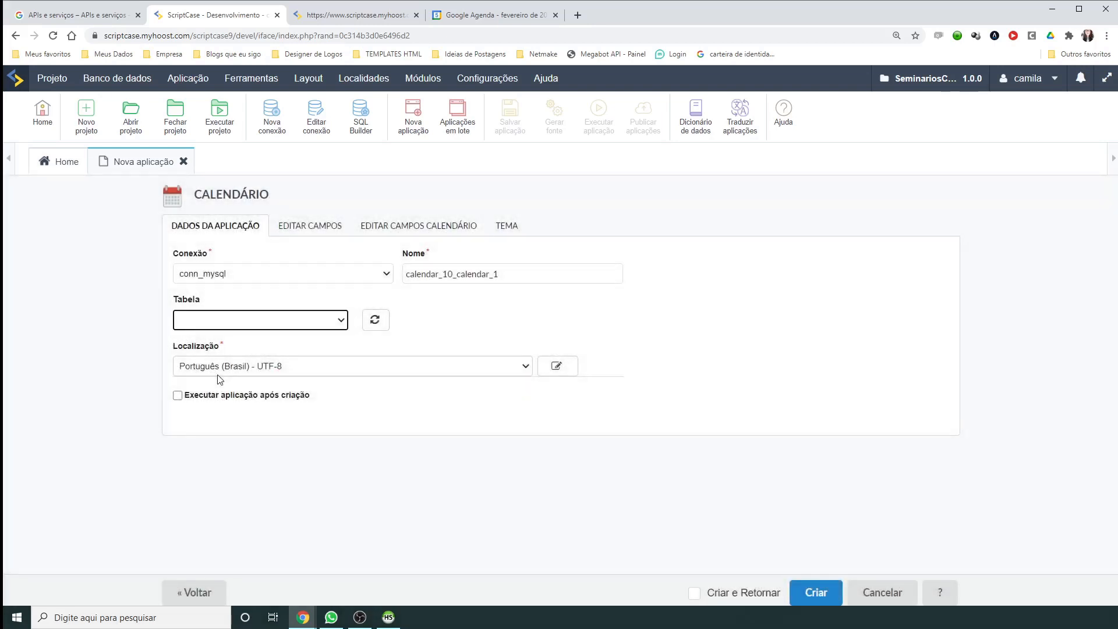
{"action": "left_click", "coordinate": [252, 325]}
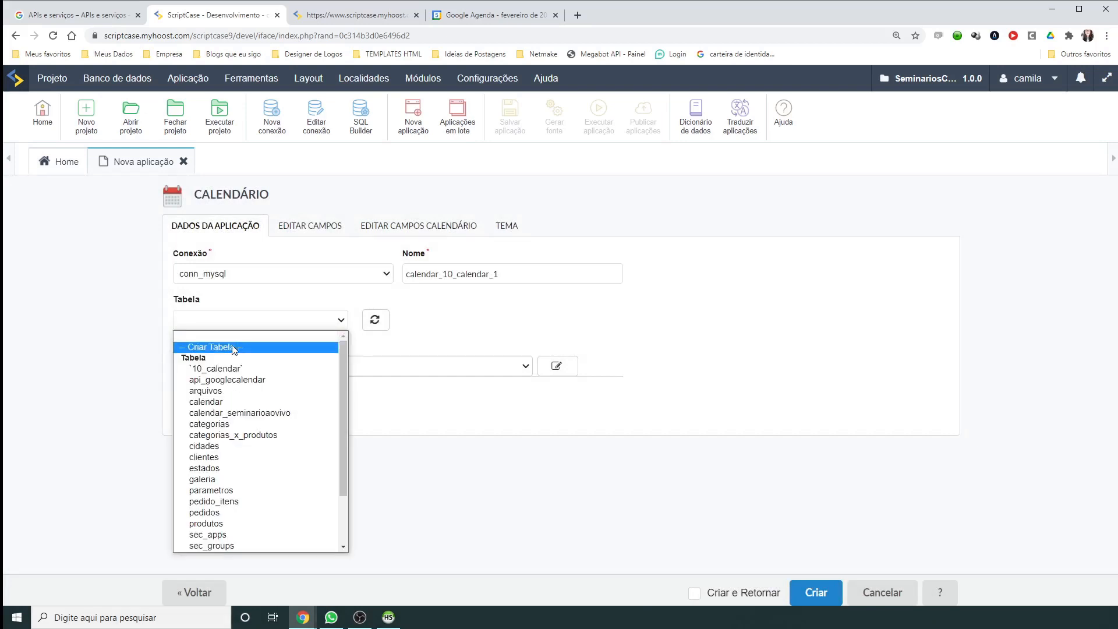
{"action": "left_click", "coordinate": [203, 346]}
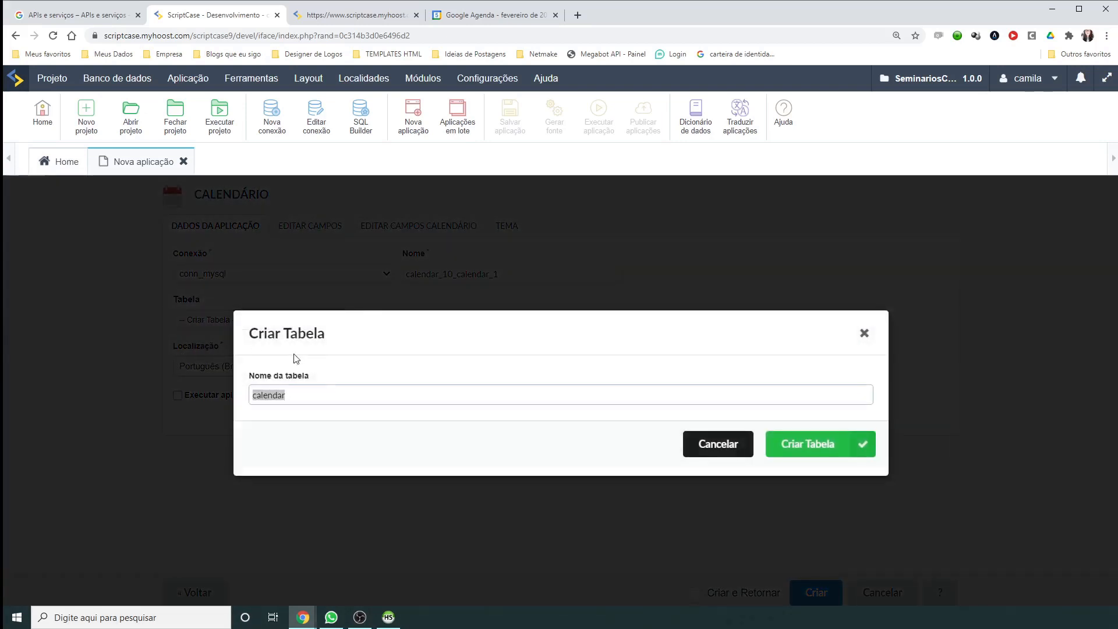
{"action": "left_click_drag", "start_coordinate": [313, 397], "coordinate": [255, 397]}
{"action": "key", "text": "BackSpace"}
{"action": "key", "text": "BackSpace"}
{"action": "key", "text": "BackSpace"}
{"action": "left_click", "coordinate": [823, 446]}
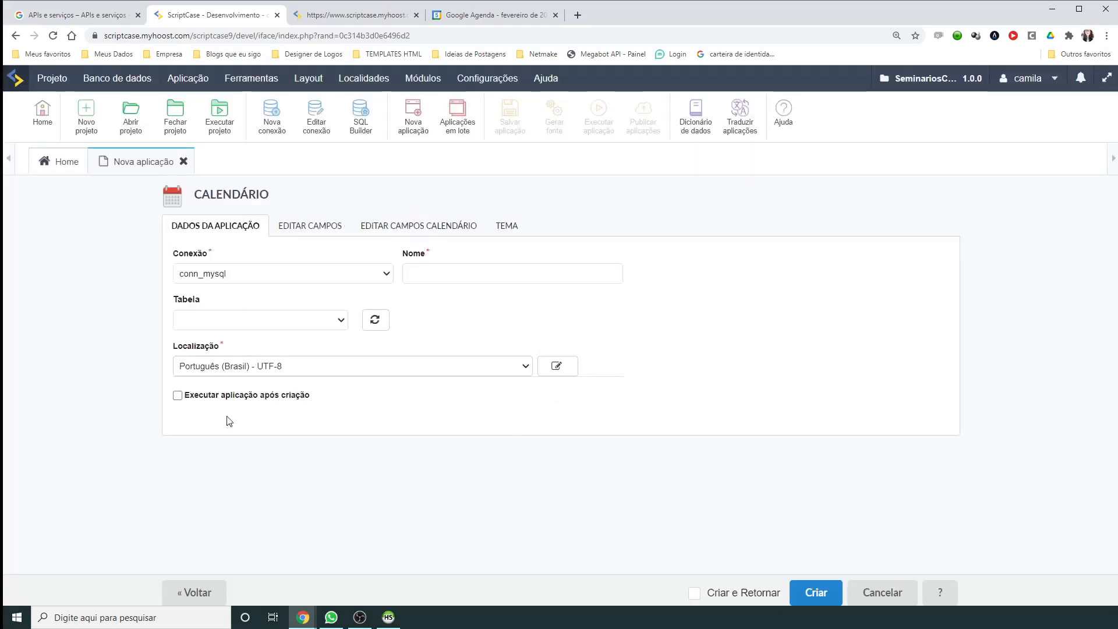
Step: Base the calendar on the 11_seminario_gravado table and review its calendar field mappings
{"action": "left_click", "coordinate": [305, 318]}
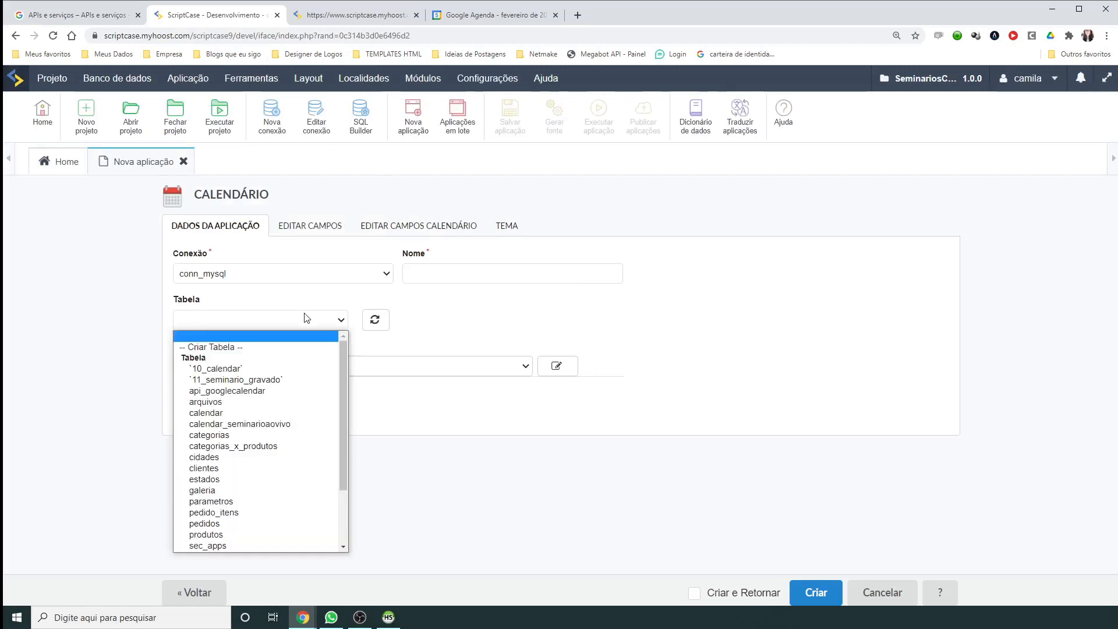
{"action": "left_click", "coordinate": [270, 381]}
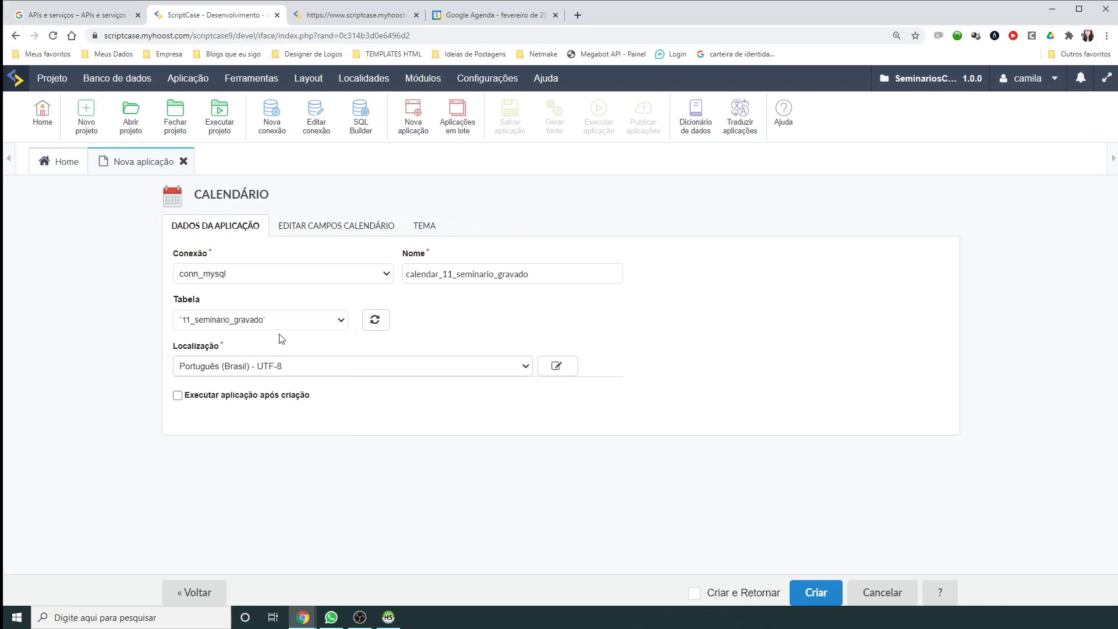
{"action": "left_click", "coordinate": [304, 228]}
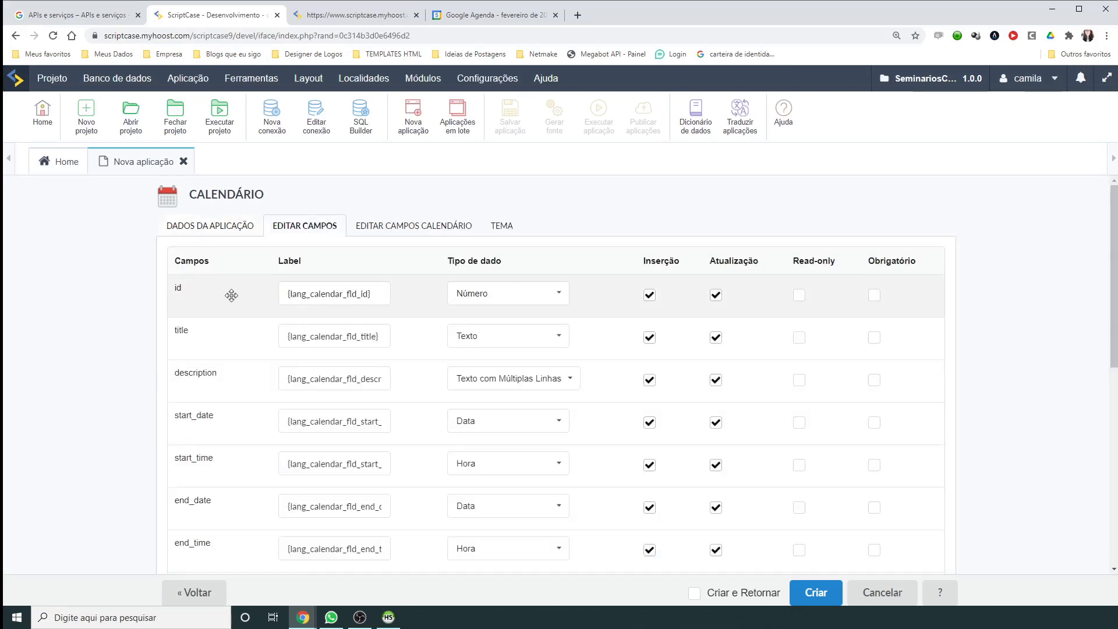
{"action": "scroll", "coordinate": [249, 305], "scroll_direction": "down", "scroll_amount": 2}
{"action": "scroll", "coordinate": [249, 305], "scroll_direction": "down", "scroll_amount": 12}
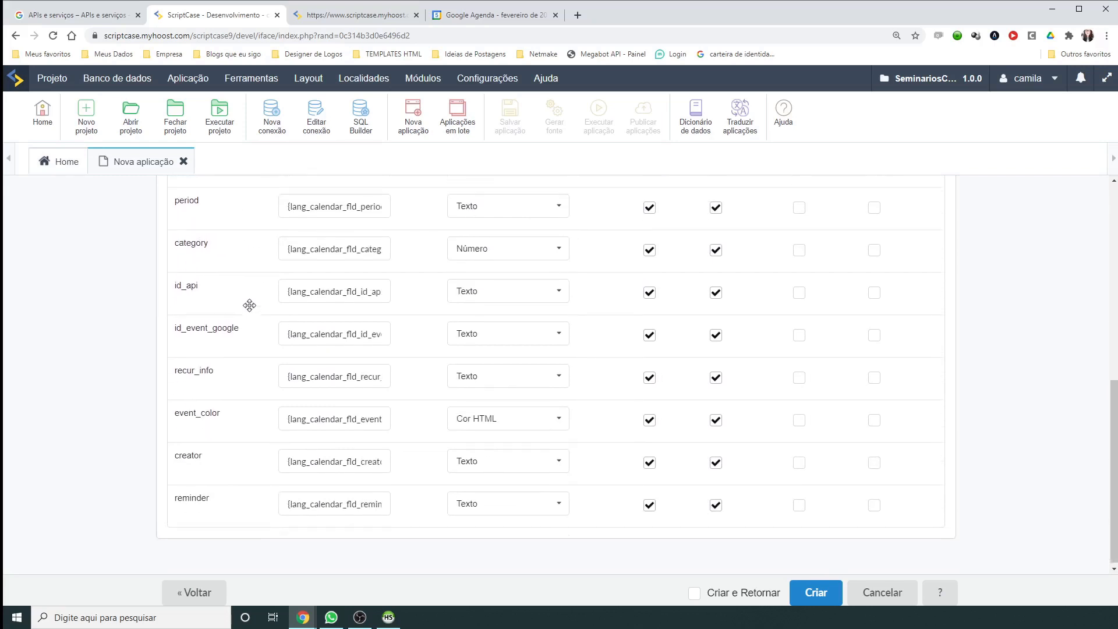
{"action": "scroll", "coordinate": [330, 190], "scroll_direction": "up", "scroll_amount": 14}
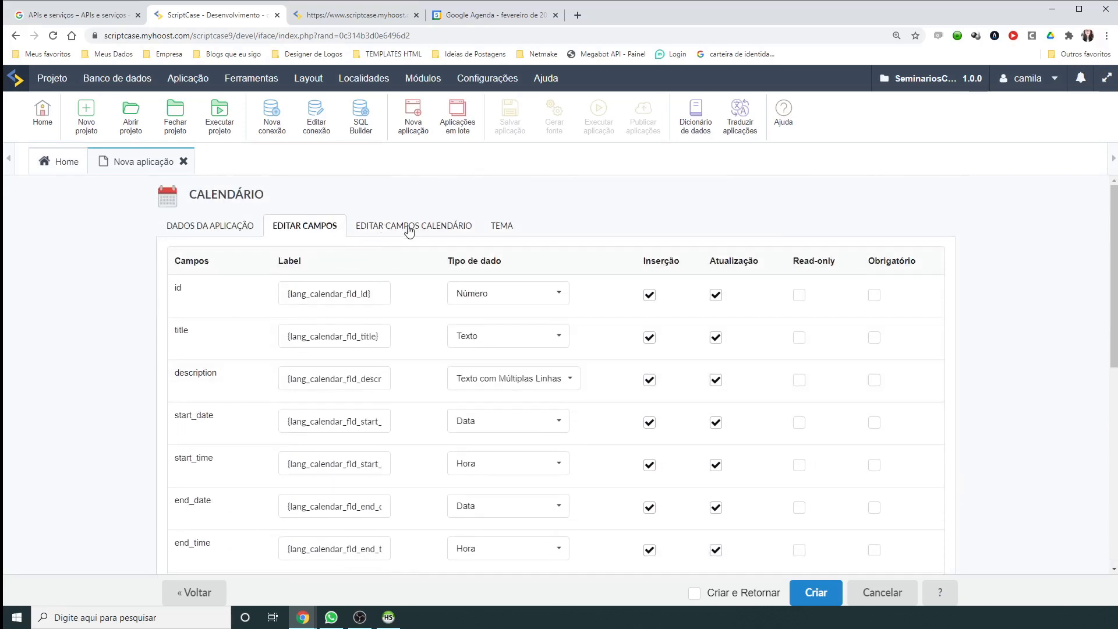
{"action": "left_click", "coordinate": [409, 228]}
{"action": "scroll", "coordinate": [469, 309], "scroll_direction": "up", "scroll_amount": 5}
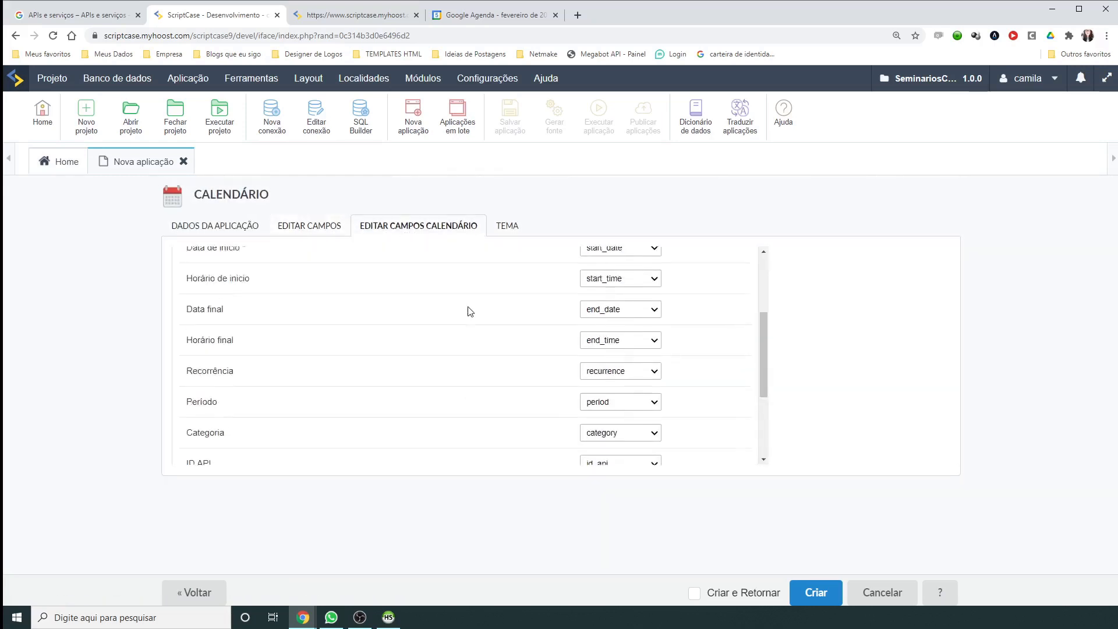
{"action": "scroll", "coordinate": [527, 319], "scroll_direction": "down", "scroll_amount": 5}
{"action": "scroll", "coordinate": [532, 354], "scroll_direction": "up", "scroll_amount": 5}
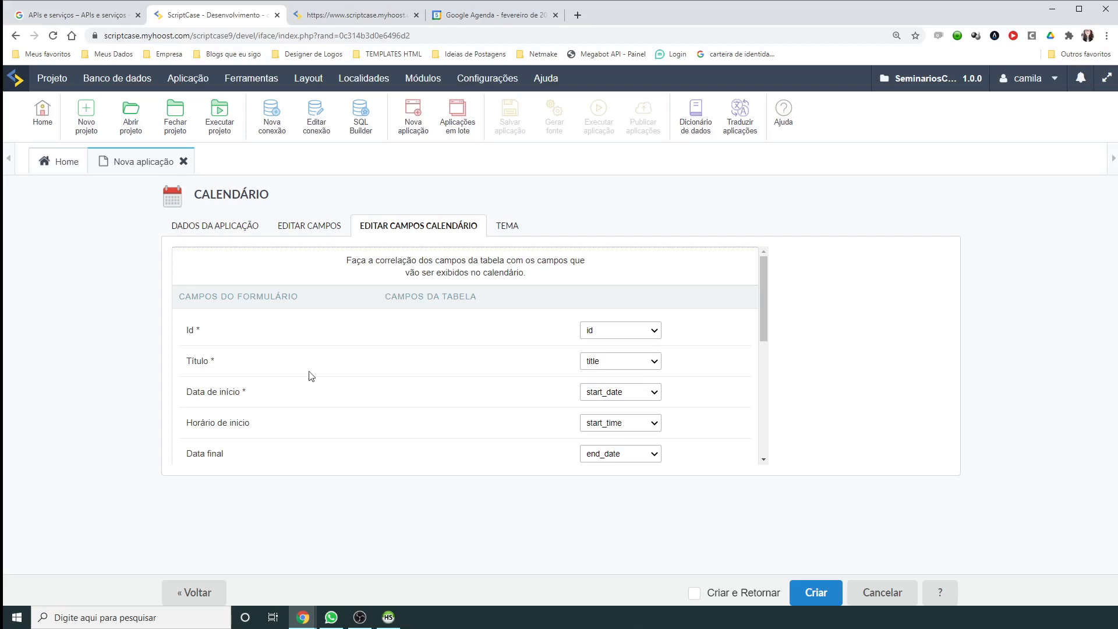
Step: Rename the application to 11_seminario_gravado and set it to run after creation
{"action": "left_click", "coordinate": [203, 228]}
{"action": "left_click", "coordinate": [443, 274]}
{"action": "key", "text": "shift+Home"}
{"action": "key", "text": "BackSpace"}
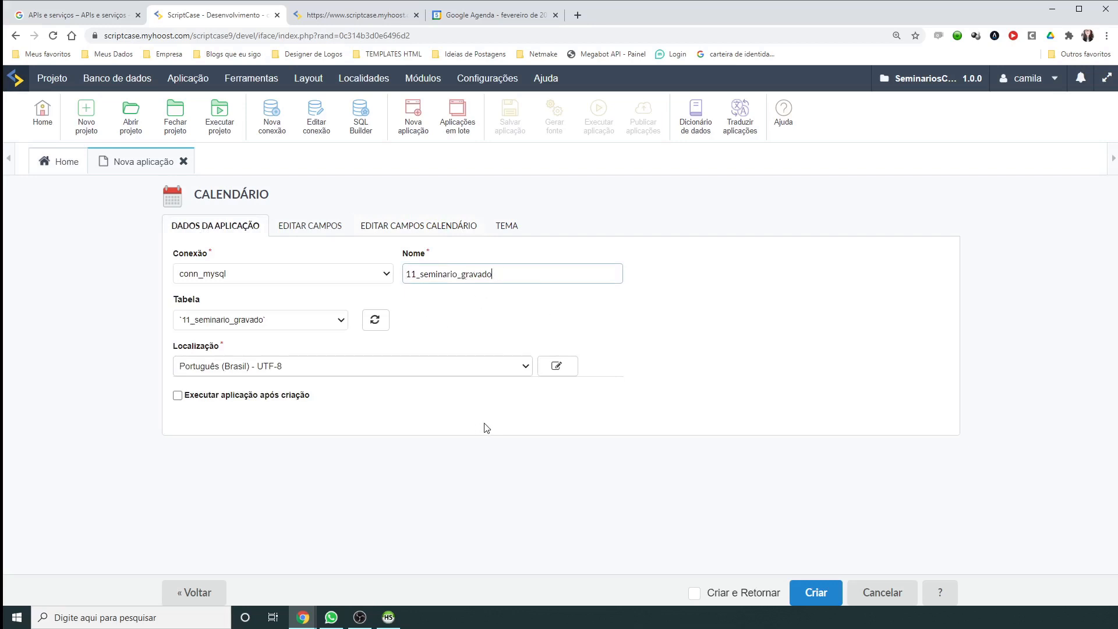
{"action": "left_click", "coordinate": [177, 397]}
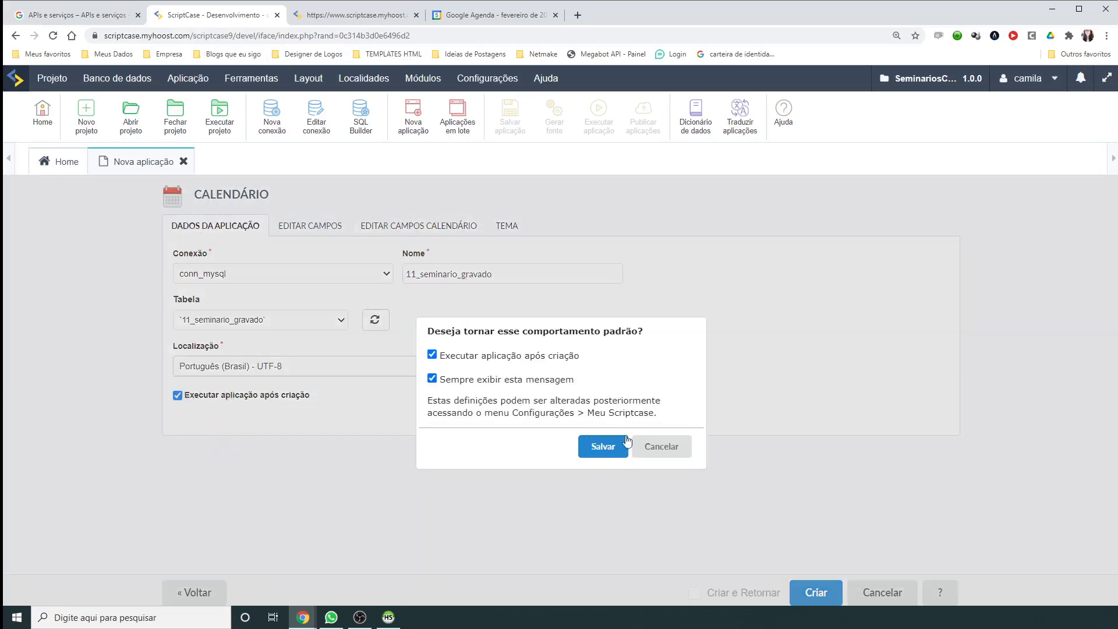
{"action": "left_click", "coordinate": [606, 450]}
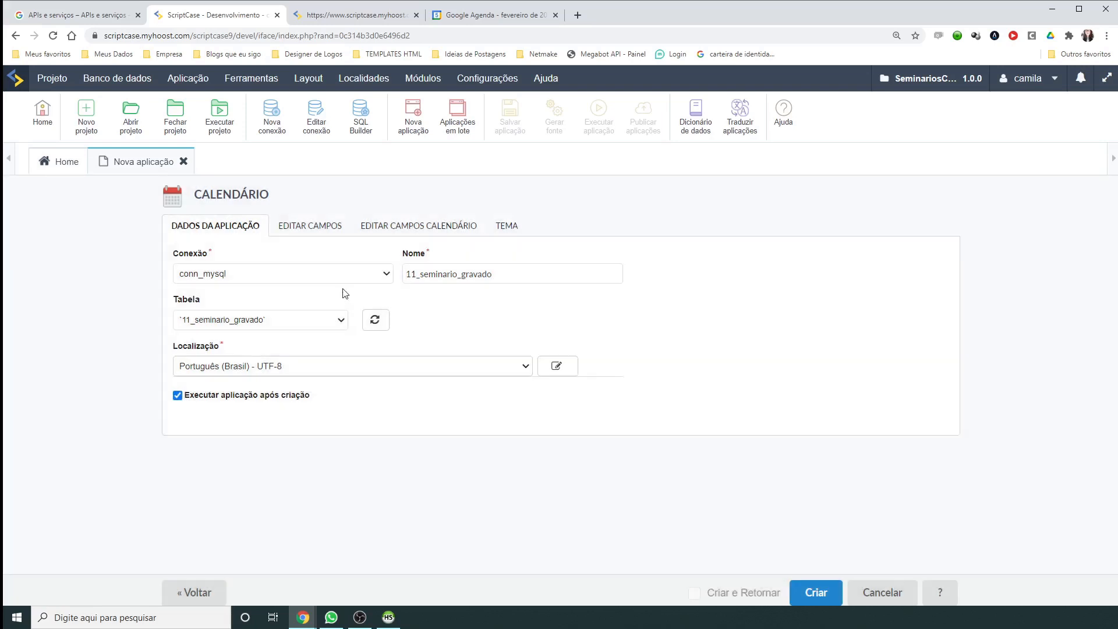
Step: Generate the 11_seminario_gravado calendar app, then switch to HeidiSQL's calendar_seminarioaovivo records
{"action": "left_click", "coordinate": [817, 593]}
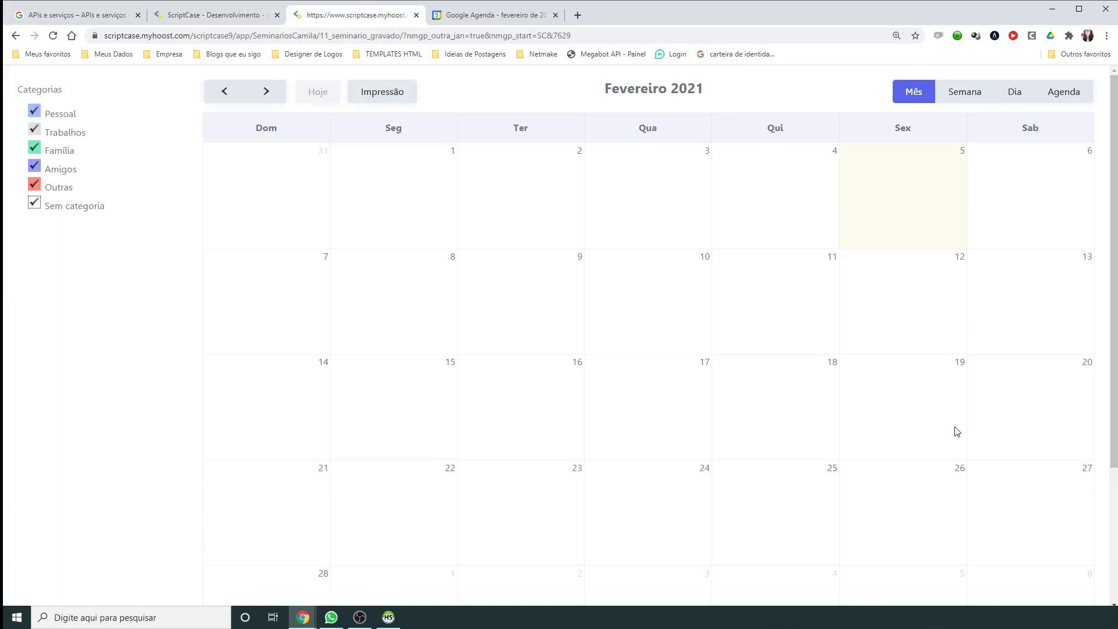
{"action": "left_click", "coordinate": [396, 618]}
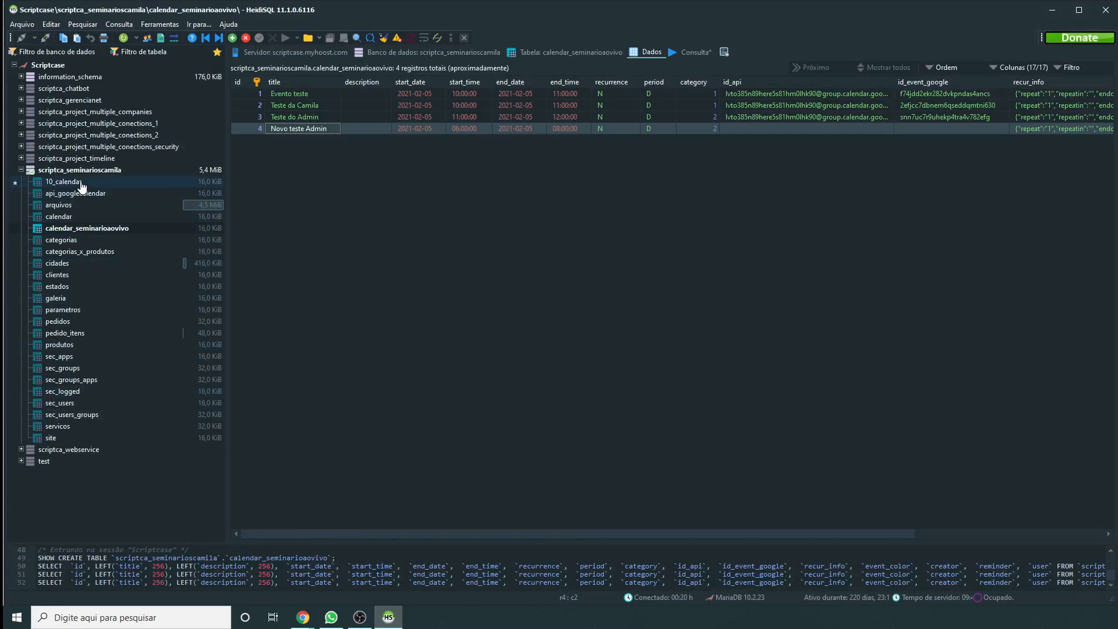
Step: Refresh the database and confirm 11_seminario_gravado has 16 columns and 0 records
{"action": "left_click", "coordinate": [125, 37]}
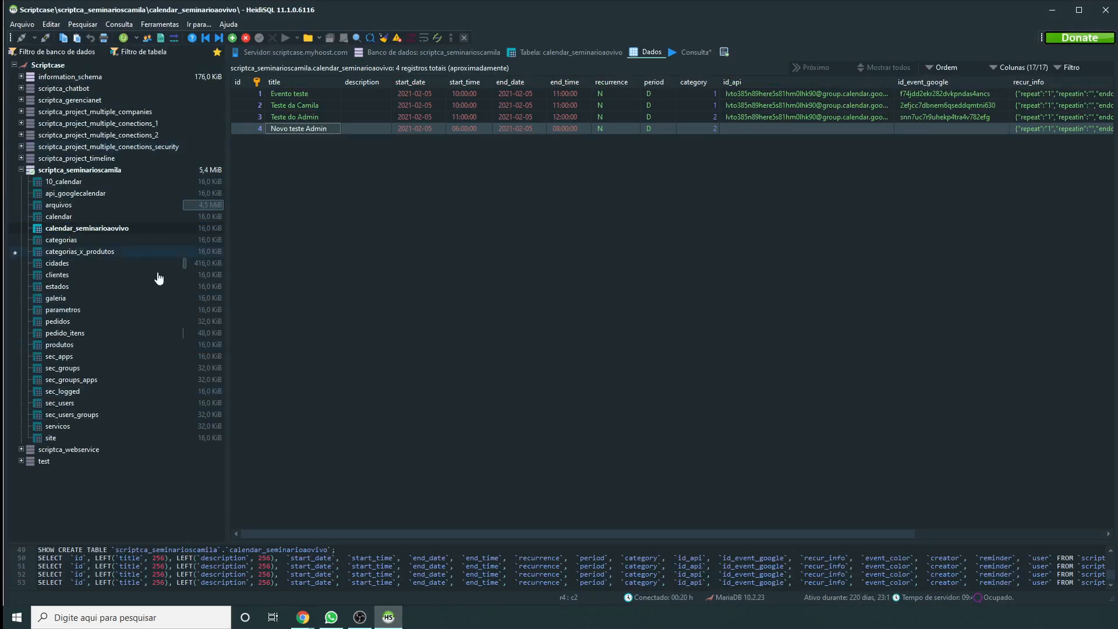
{"action": "right_click", "coordinate": [75, 169]}
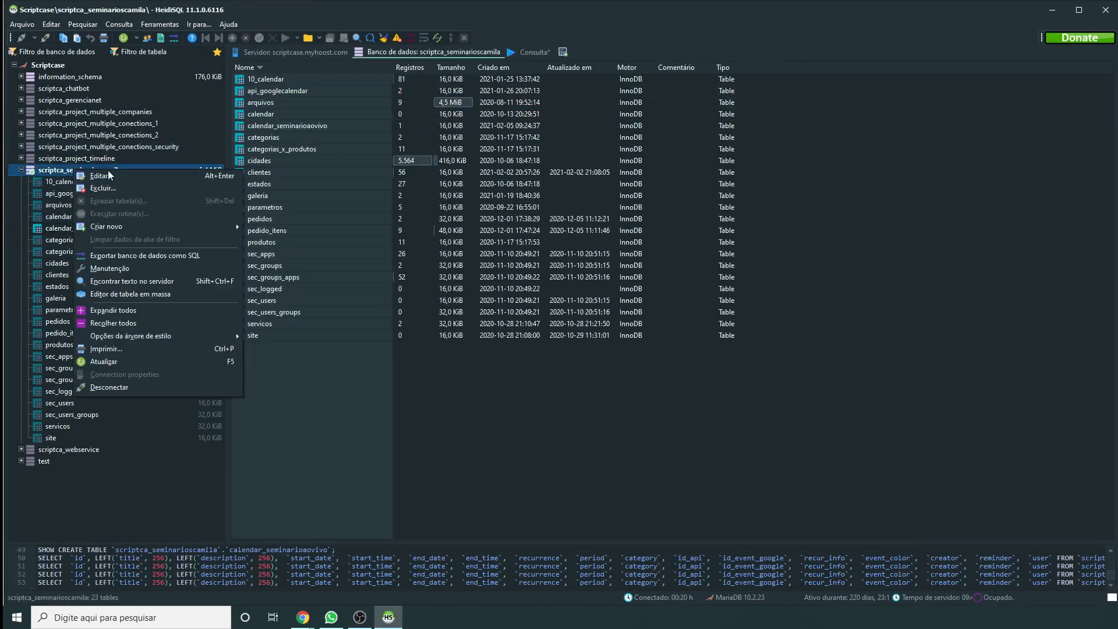
{"action": "left_click", "coordinate": [106, 361]}
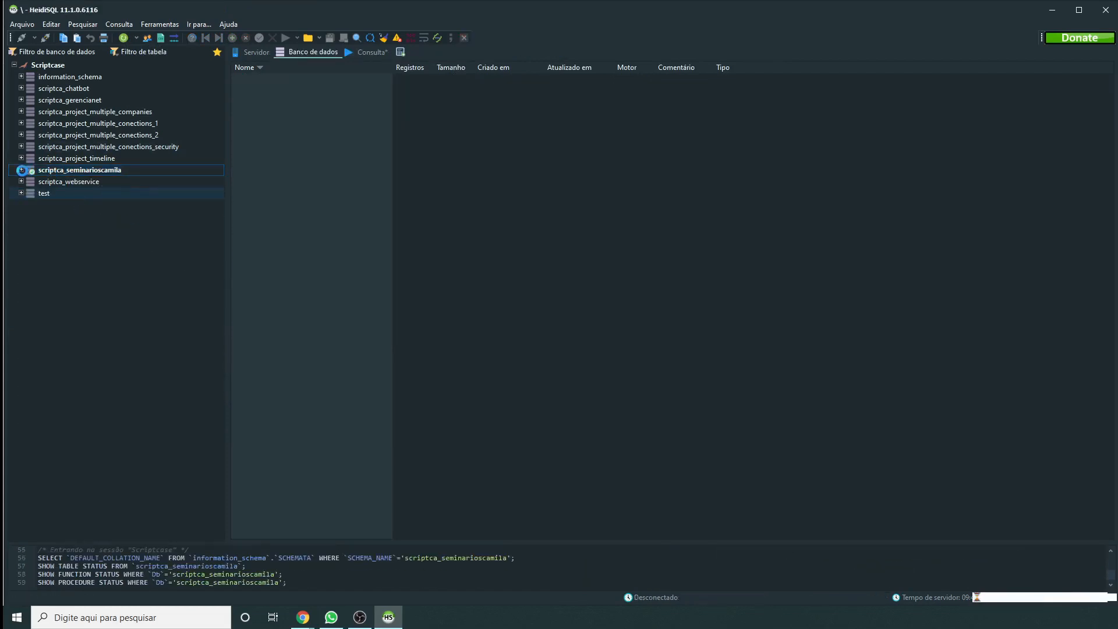
{"action": "left_click", "coordinate": [22, 170]}
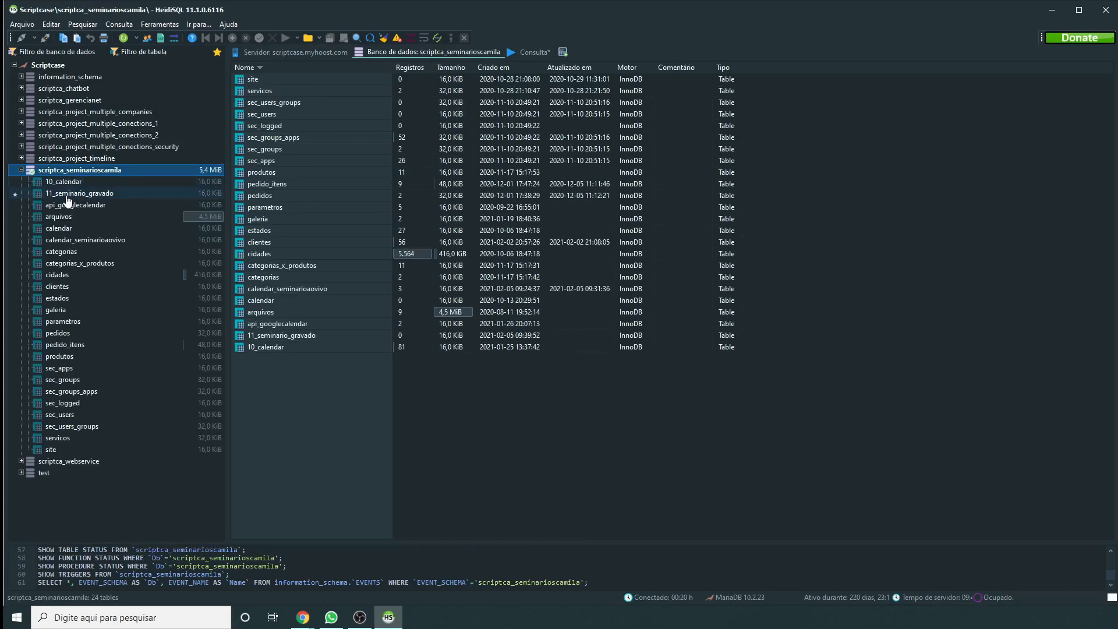
{"action": "left_click", "coordinate": [71, 196]}
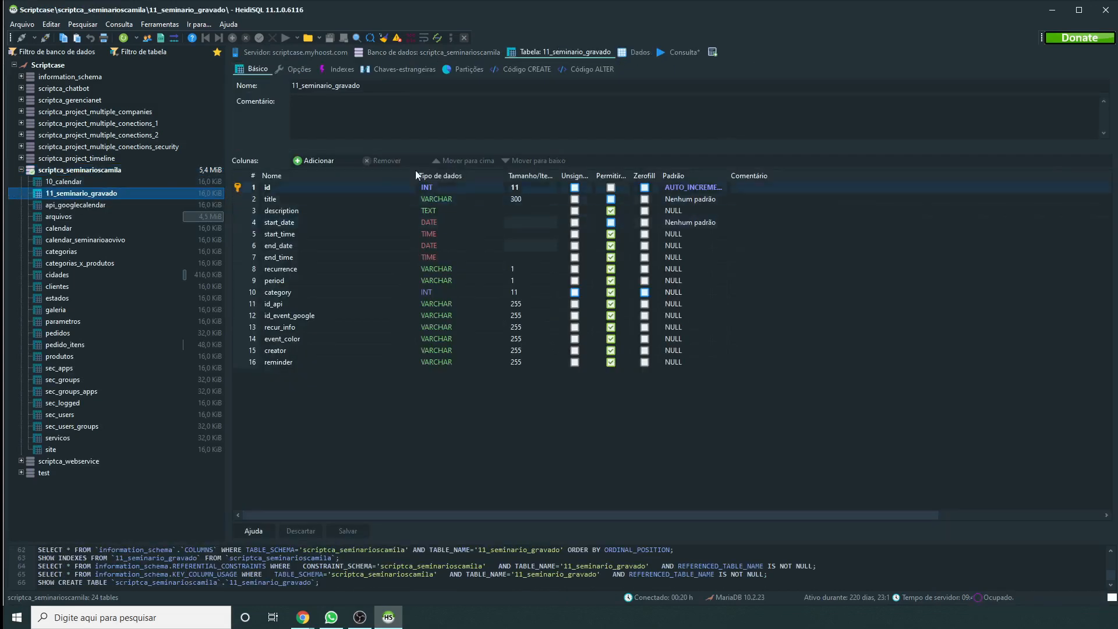
{"action": "left_click", "coordinate": [639, 52]}
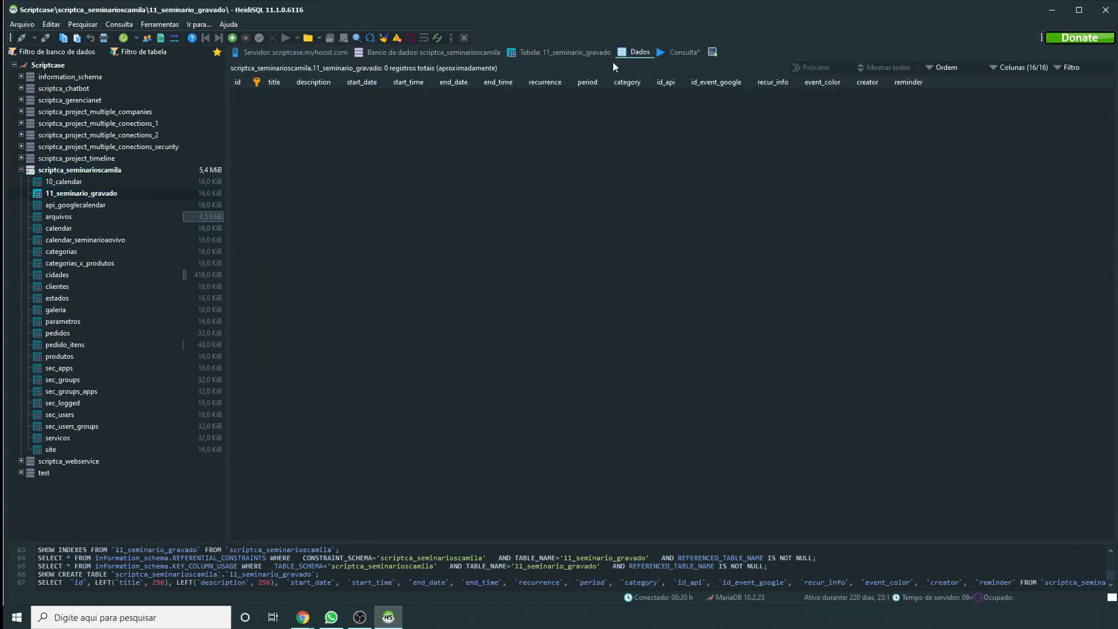
{"action": "left_click", "coordinate": [576, 52]}
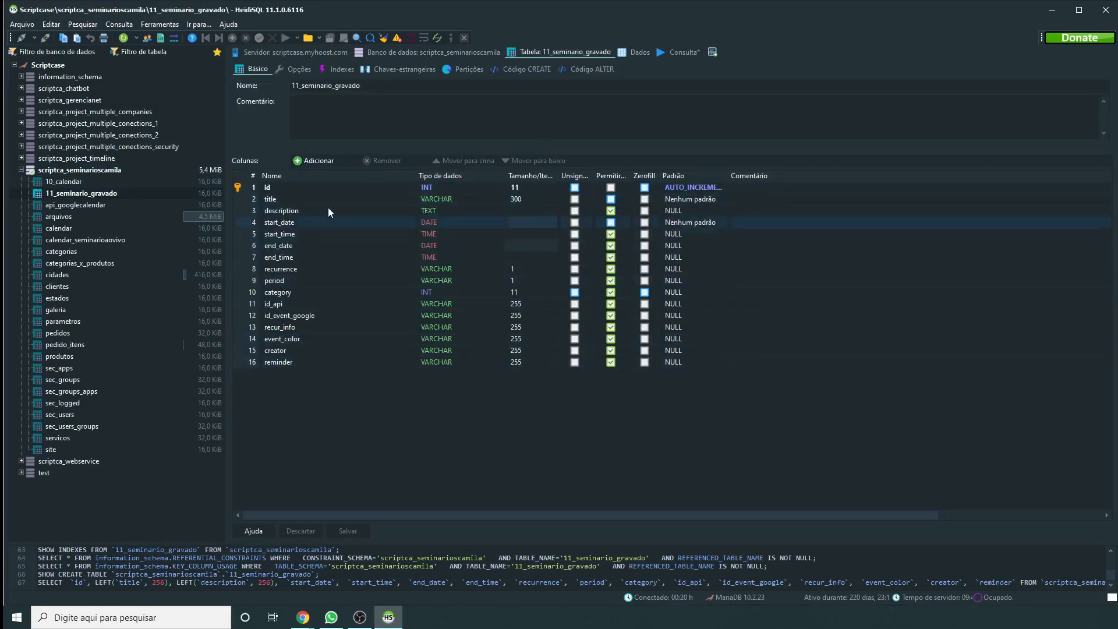
{"action": "left_click", "coordinate": [639, 52]}
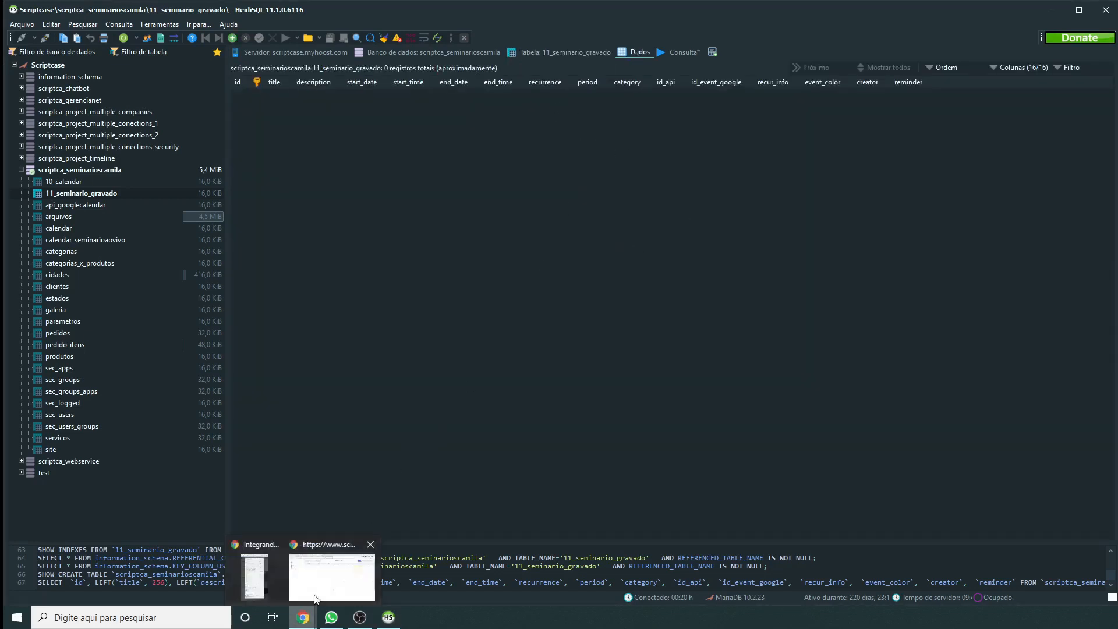
{"action": "left_click", "coordinate": [304, 616]}
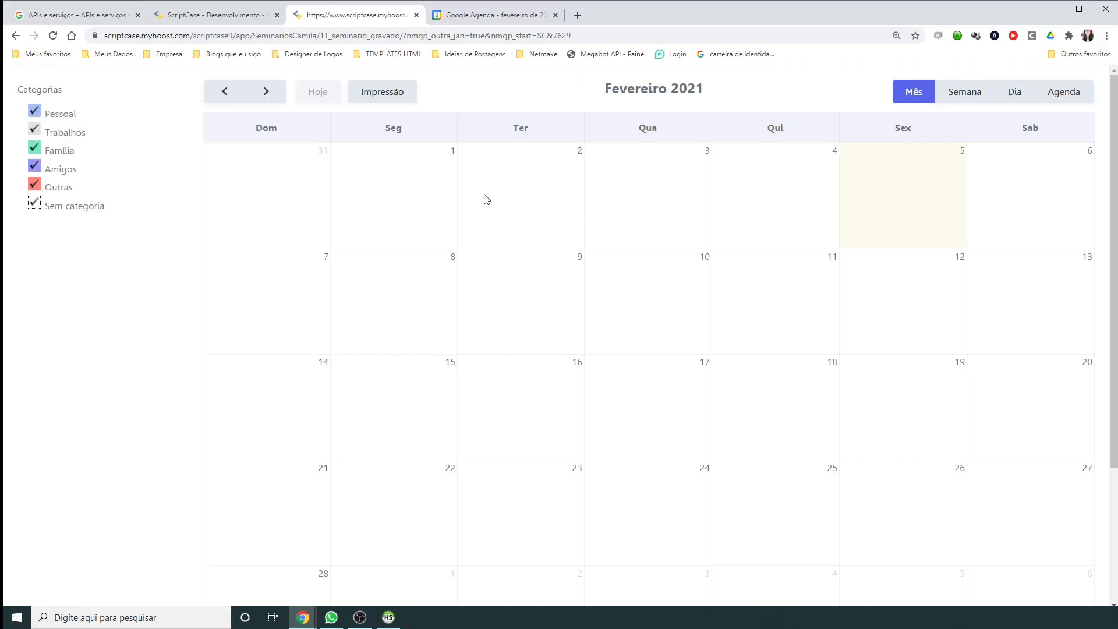
Step: Add a purple Pessoal event titled Exemplo on 5 February, 09:00 to 11:00
{"action": "left_click", "coordinate": [895, 170]}
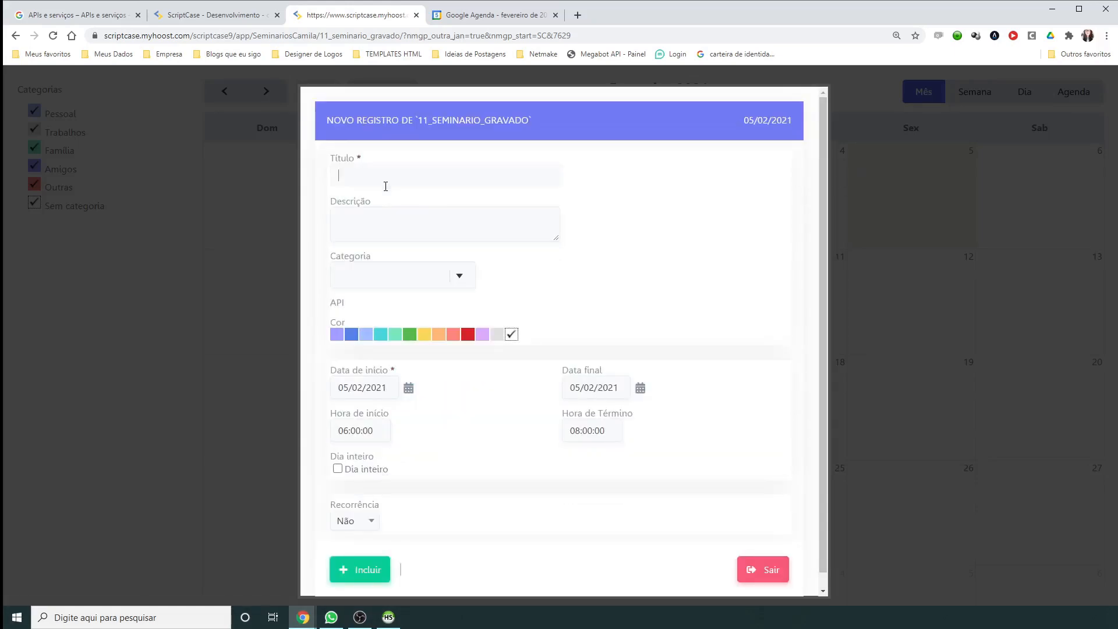
{"action": "type", "text": "Exemplo"}
{"action": "key", "text": "Tab"}
{"action": "left_click", "coordinate": [371, 267]}
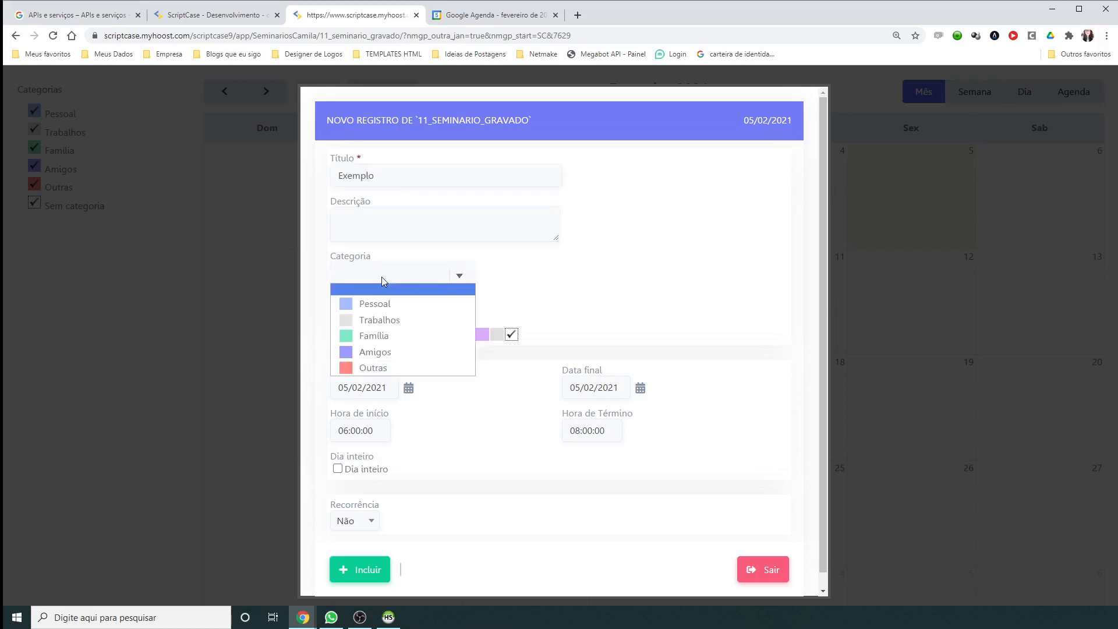
{"action": "left_click", "coordinate": [361, 307]}
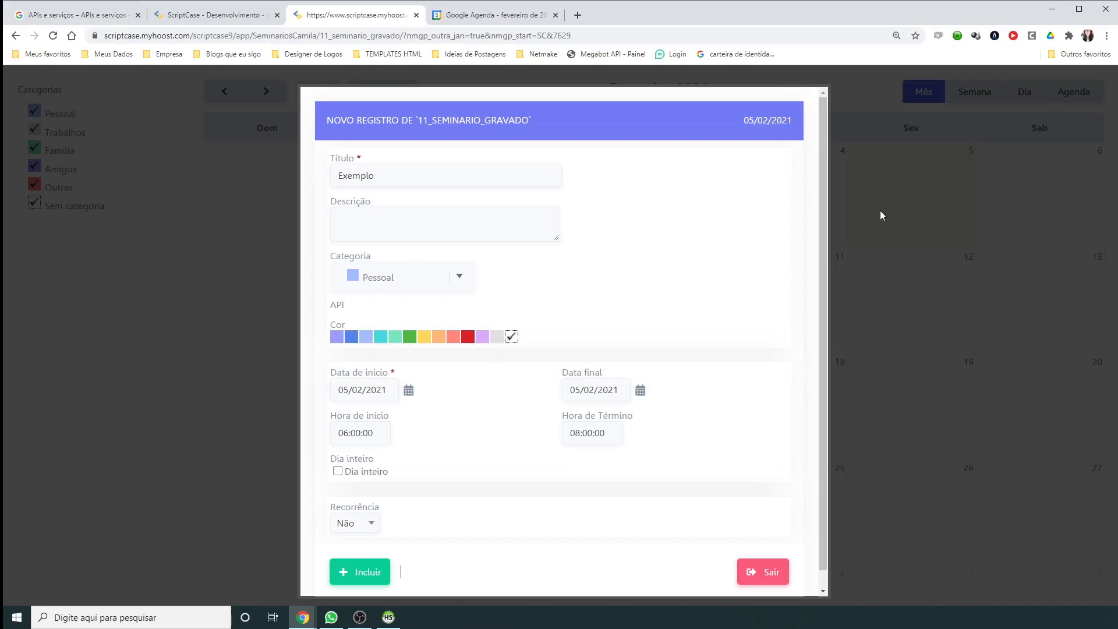
{"action": "left_click", "coordinate": [336, 339]}
{"action": "left_click", "coordinate": [375, 432]}
{"action": "type", "text": "090000110000"}
{"action": "left_click", "coordinate": [359, 572]}
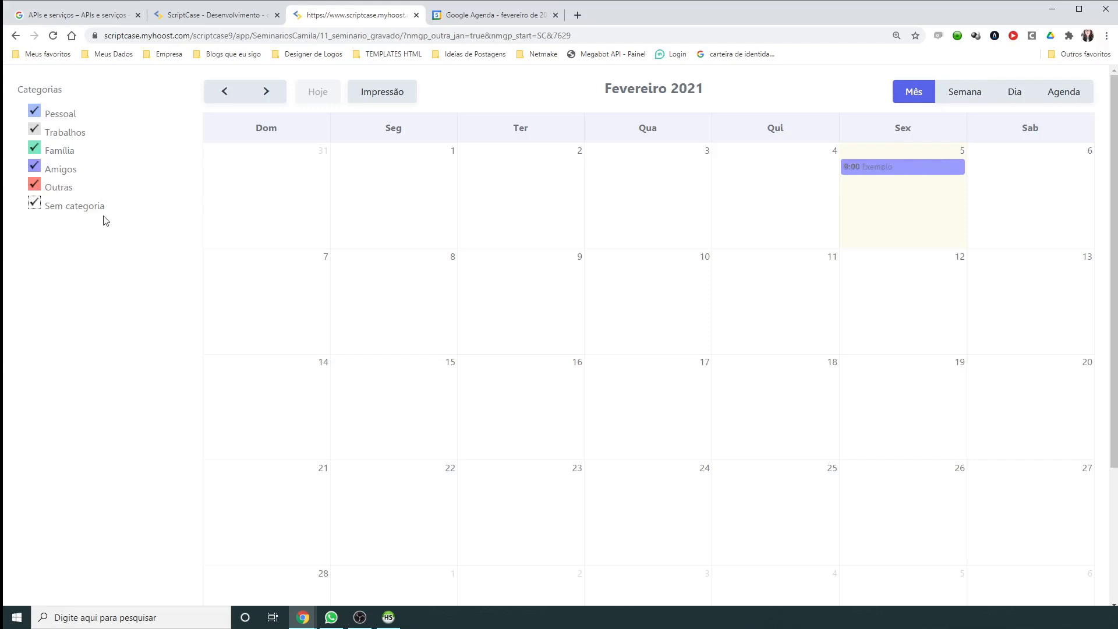
Step: After toggling Pessoal off and on, start a Reunião event on 5 February under Trabalhos
{"action": "left_click", "coordinate": [36, 113]}
{"action": "left_click", "coordinate": [36, 113]}
{"action": "left_click", "coordinate": [889, 202]}
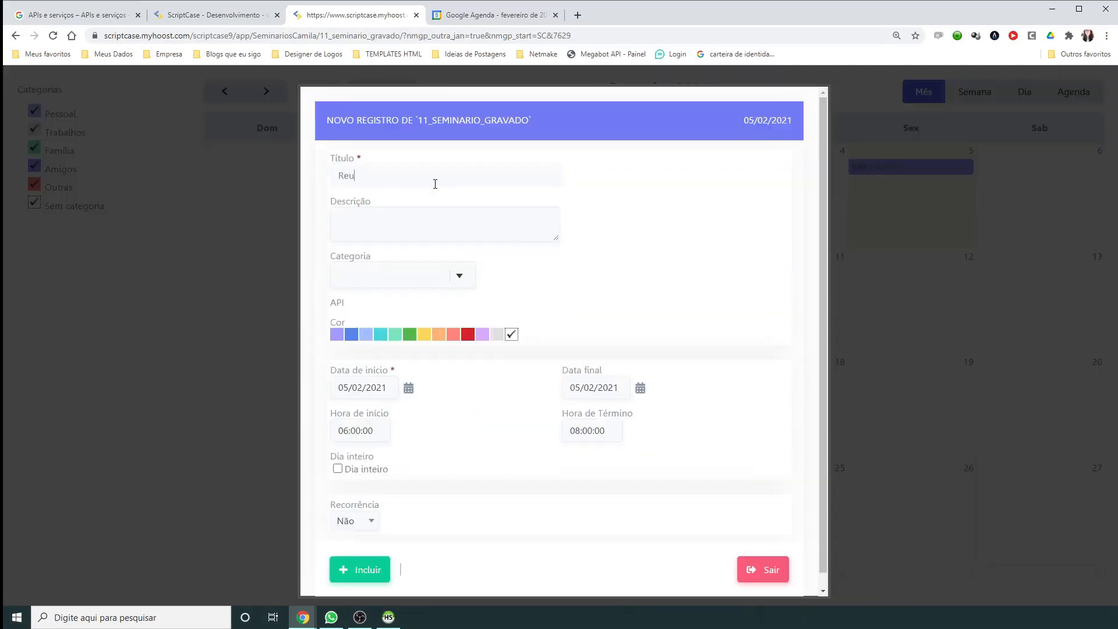
{"action": "type", "text": "o"}
{"action": "key", "text": "Tab"}
{"action": "key", "text": "Tab"}
{"action": "left_click", "coordinate": [420, 279]}
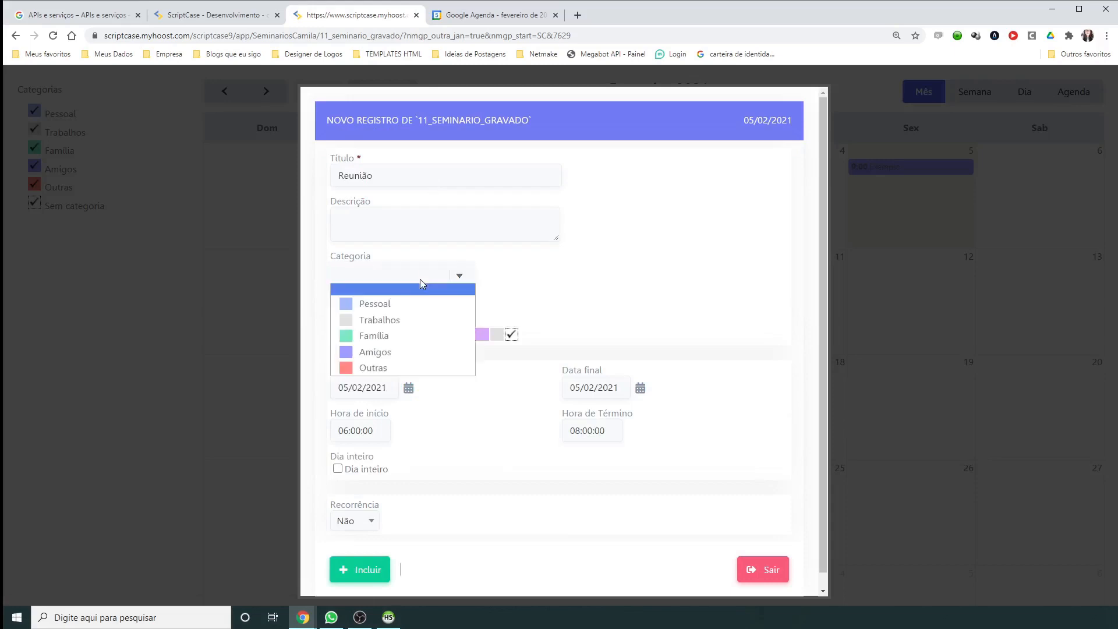
{"action": "left_click", "coordinate": [393, 320]}
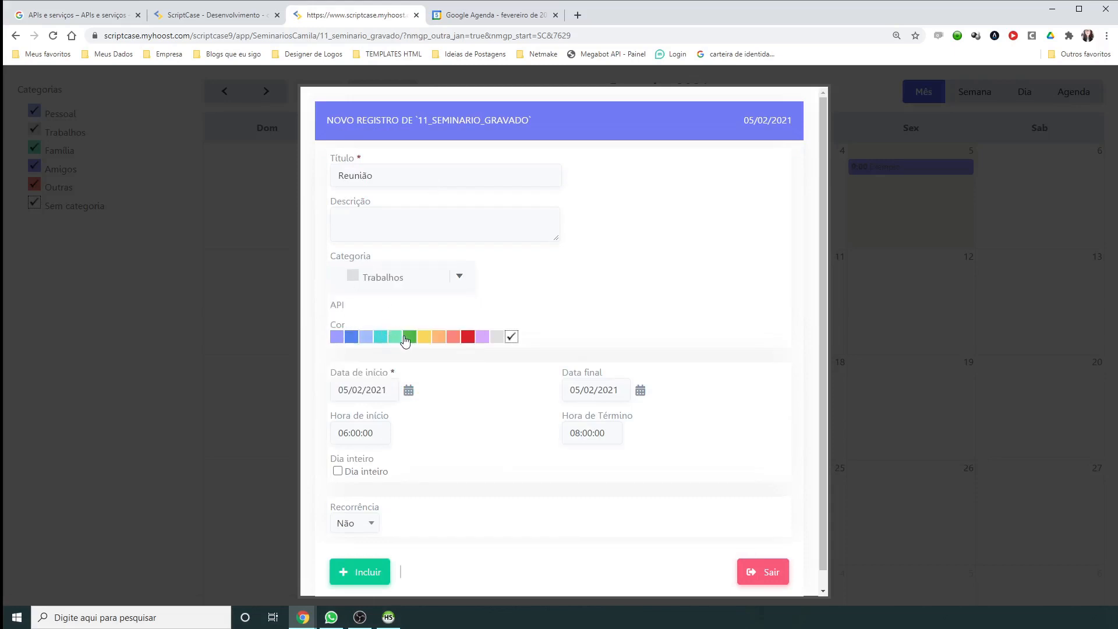
Step: Set the event to 13:30–15:00, save it, then hide the Trabalhos category
{"action": "left_click", "coordinate": [358, 433]}
{"action": "type", "text": "13:30"}
{"action": "key", "text": "Tab"}
{"action": "key", "text": "shift+Tab"}
{"action": "type", "text": "13"}
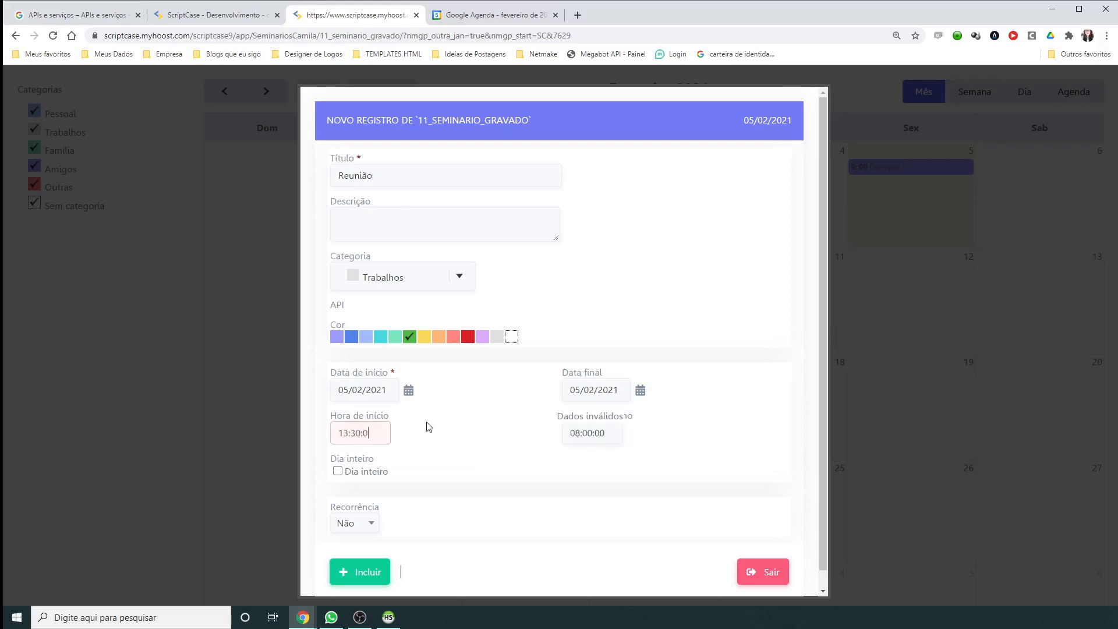
{"action": "key", "text": "Tab"}
{"action": "type", "text": "15"}
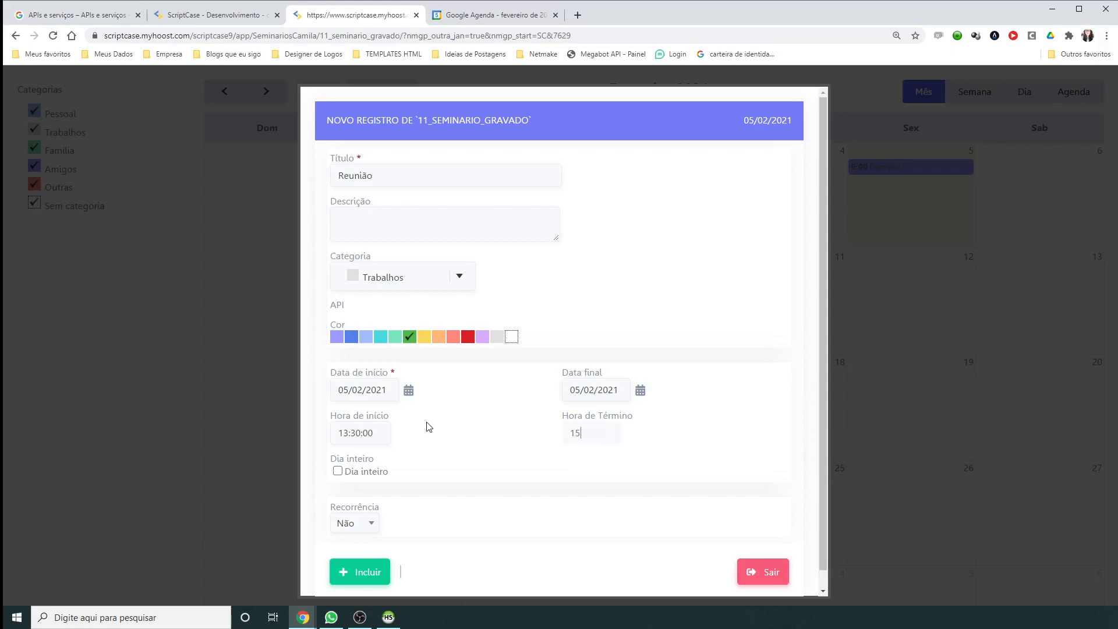
{"action": "left_click", "coordinate": [364, 571]}
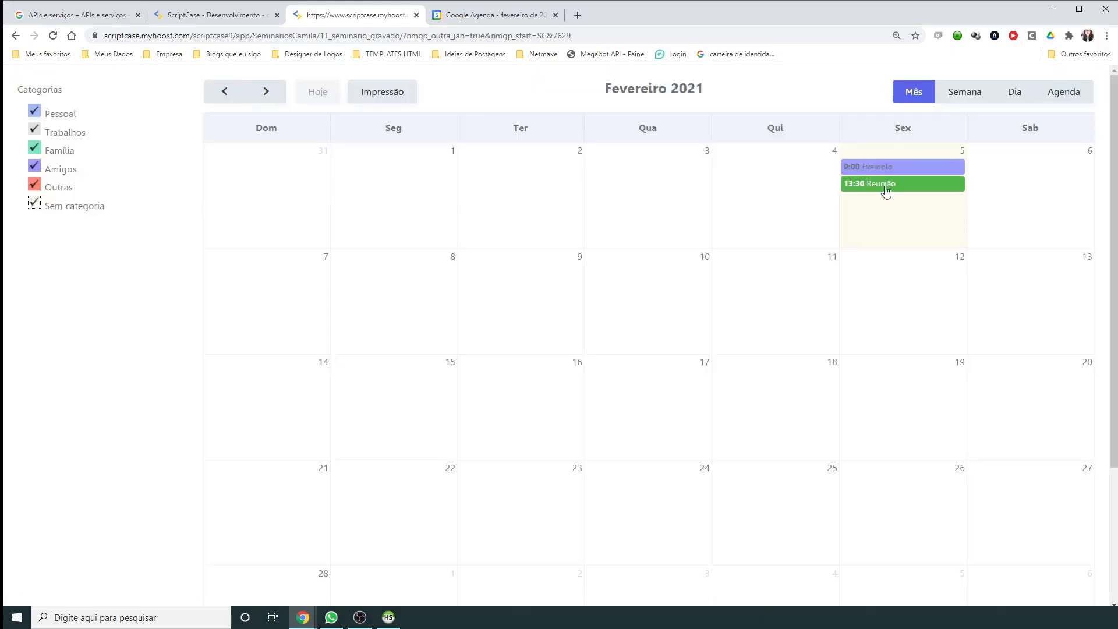
{"action": "left_click", "coordinate": [34, 130]}
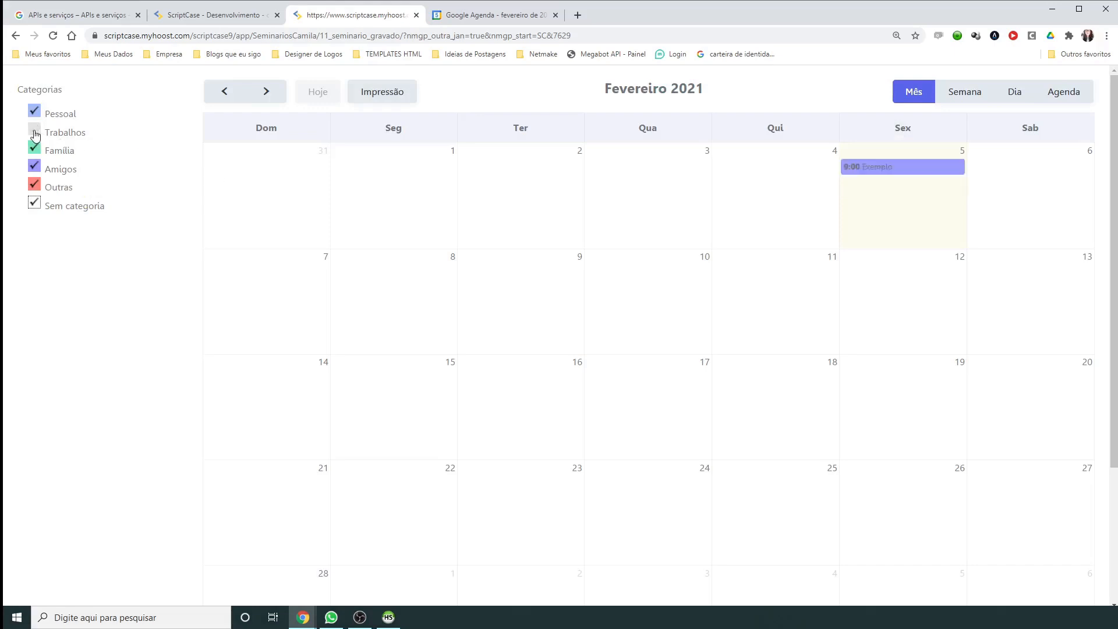
Step: Re-show Trabalhos, browse week, day and agenda views, return to month, then go to the APIs tab
{"action": "left_click", "coordinate": [35, 130]}
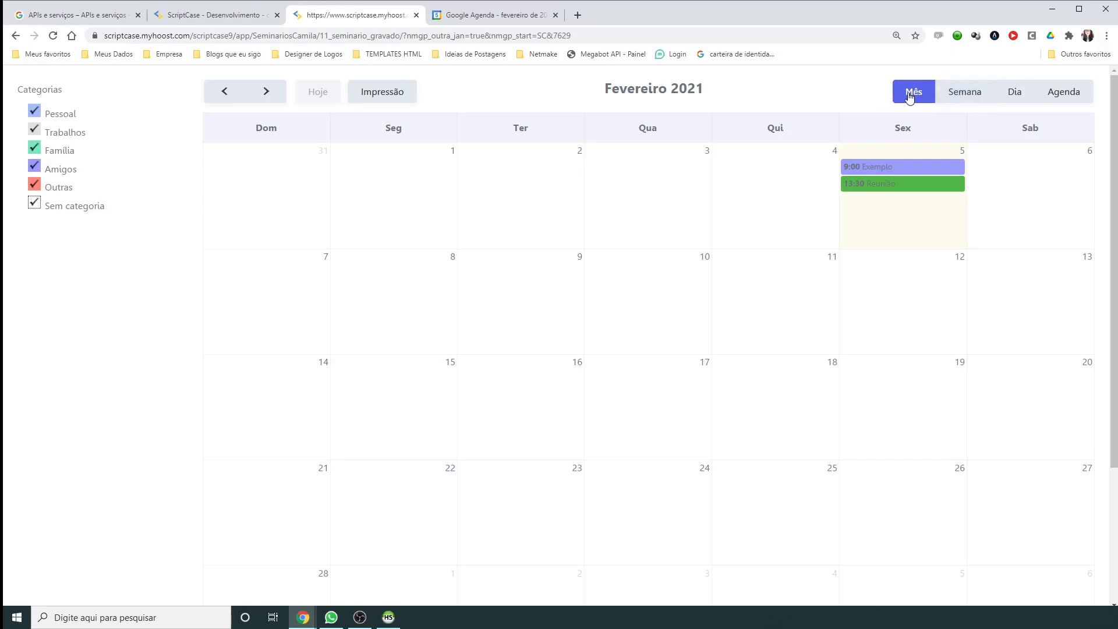
{"action": "left_click", "coordinate": [958, 98]}
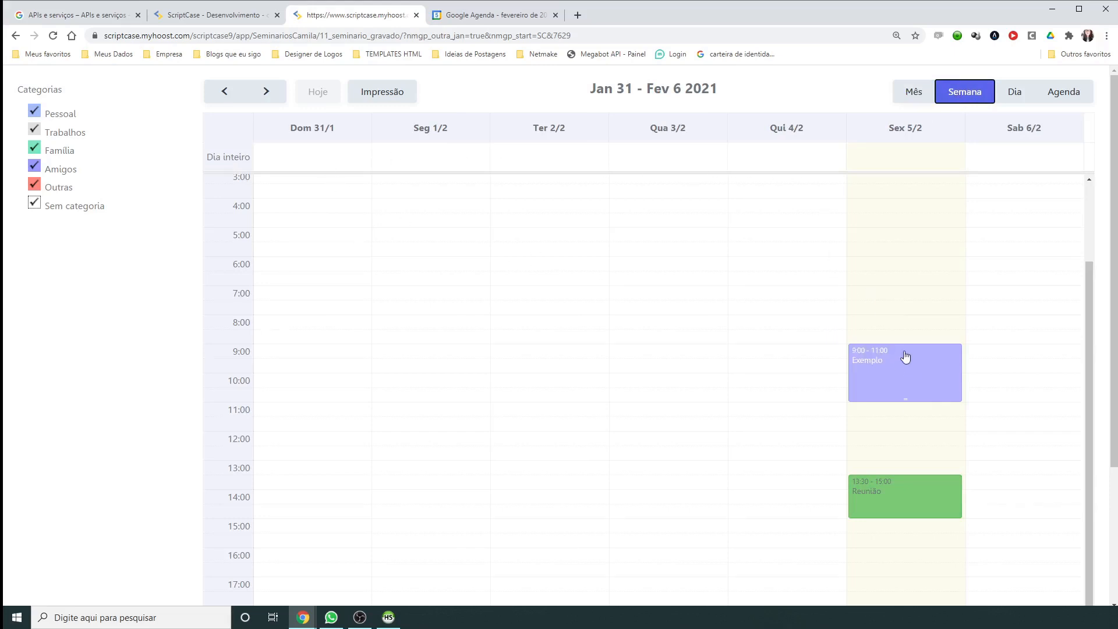
{"action": "left_click", "coordinate": [1020, 94]}
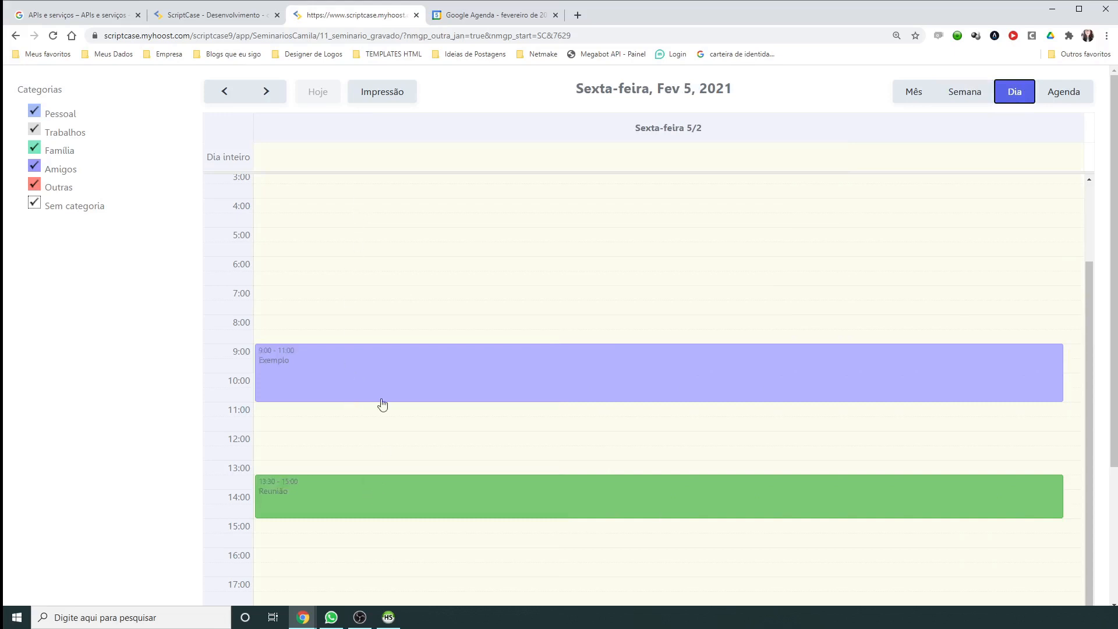
{"action": "left_click", "coordinate": [1082, 92]}
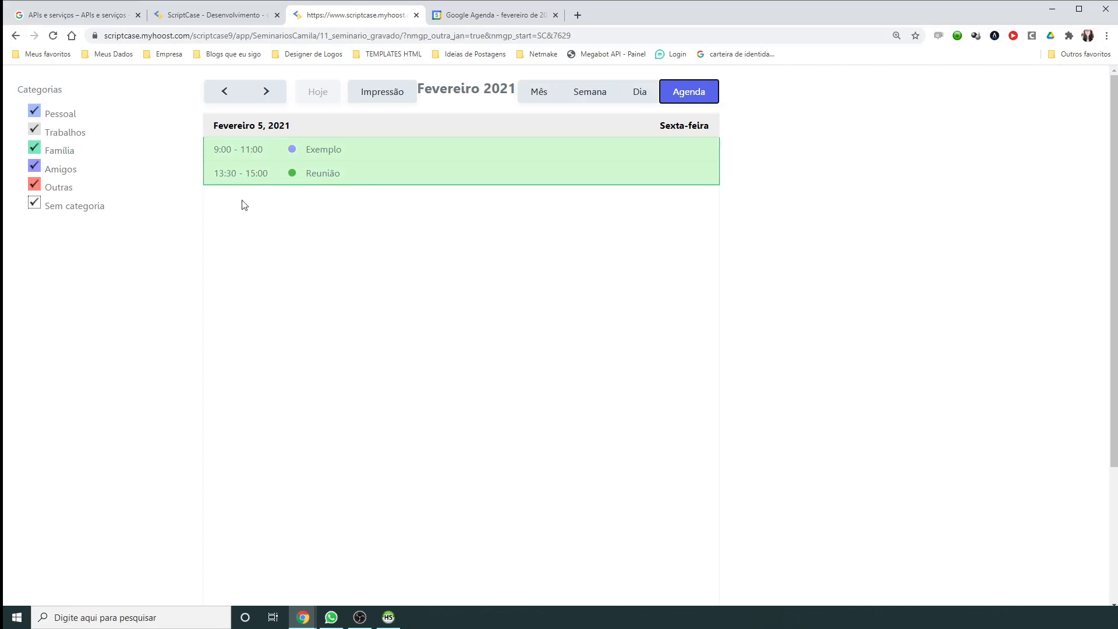
{"action": "left_click", "coordinate": [547, 99]}
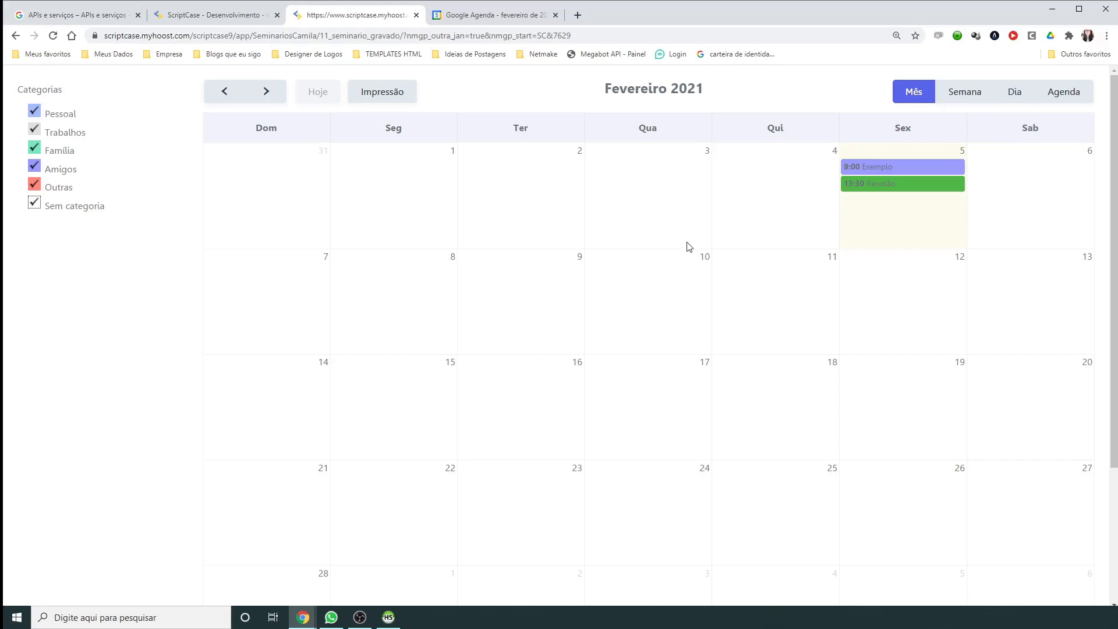
{"action": "left_click", "coordinate": [72, 15]}
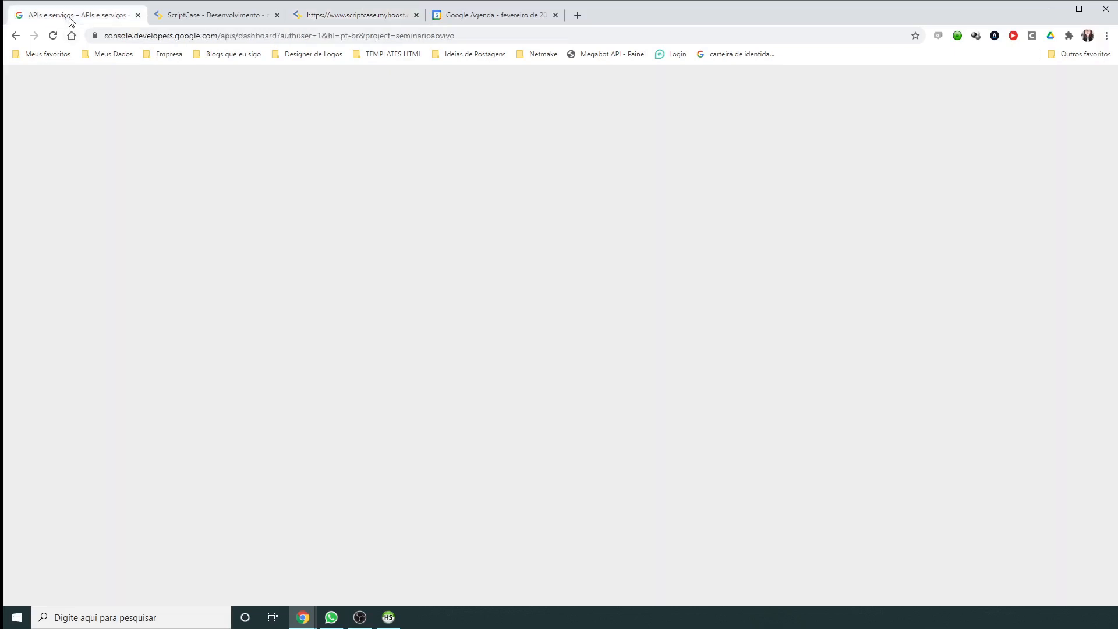
Step: Inspect the project part of the console URL, then open the project selector list
{"action": "left_click_drag", "start_coordinate": [141, 35], "coordinate": [150, 40]}
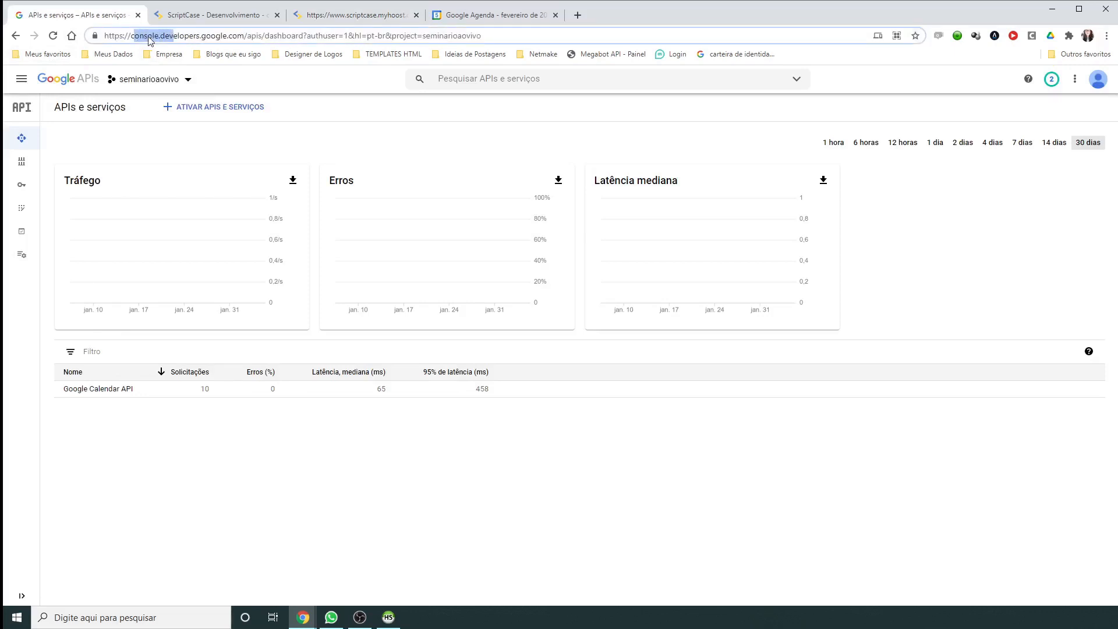
{"action": "left_click", "coordinate": [178, 37]}
{"action": "left_click_drag", "start_coordinate": [279, 35], "coordinate": [464, 117]}
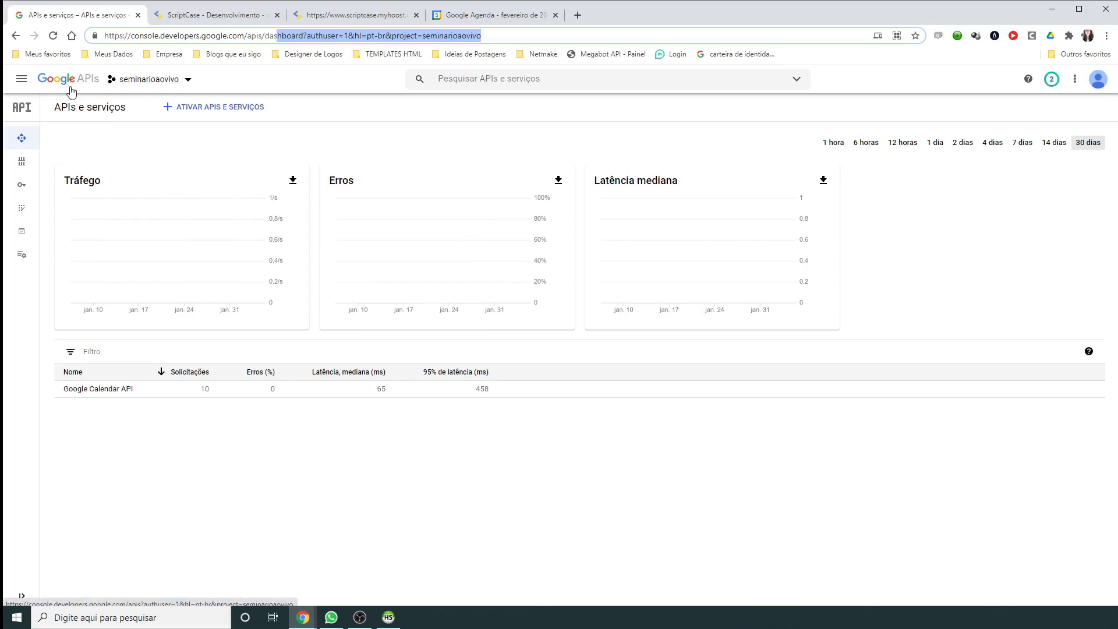
{"action": "left_click", "coordinate": [117, 80]}
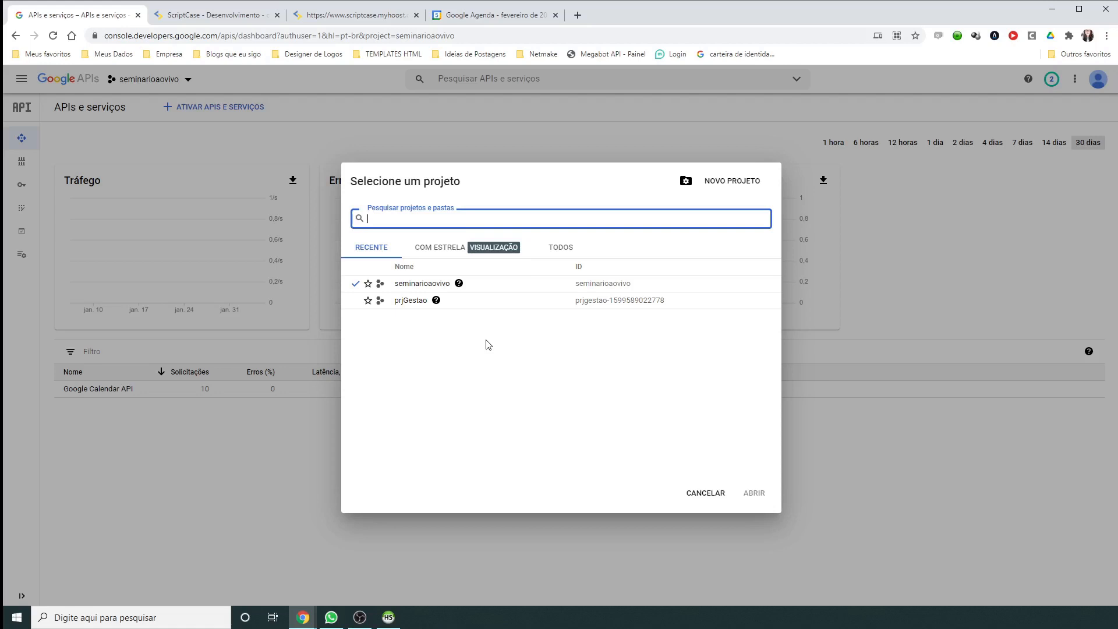
{"action": "left_click", "coordinate": [279, 134]}
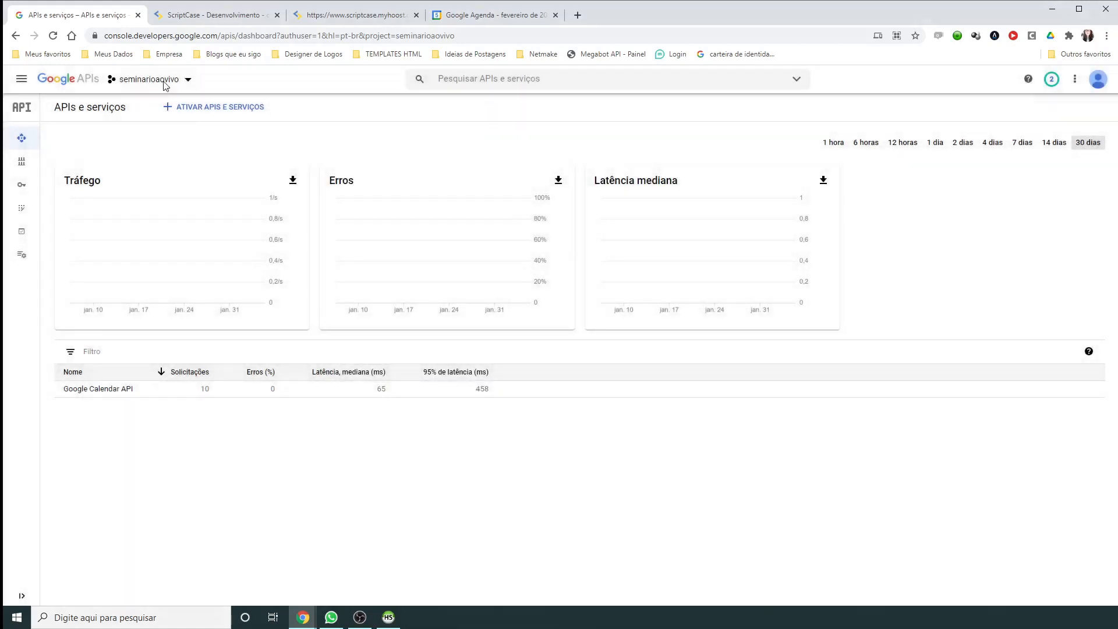
{"action": "left_click", "coordinate": [166, 86]}
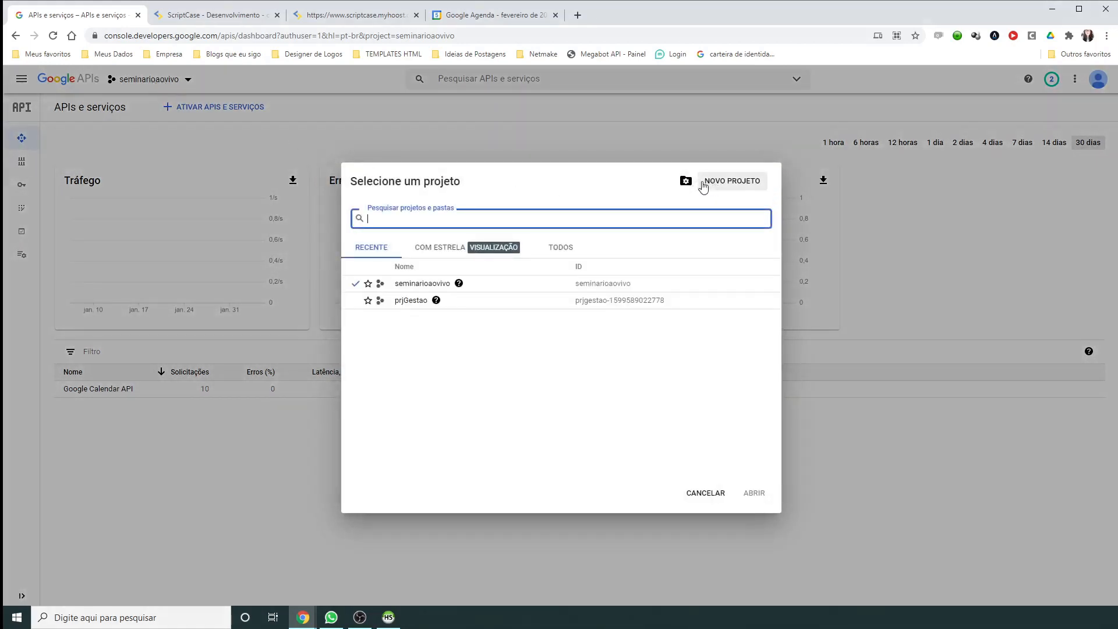
Step: Create a project named seminariogravado, removing the underscore, and switch to it
{"action": "left_click", "coordinate": [738, 182]}
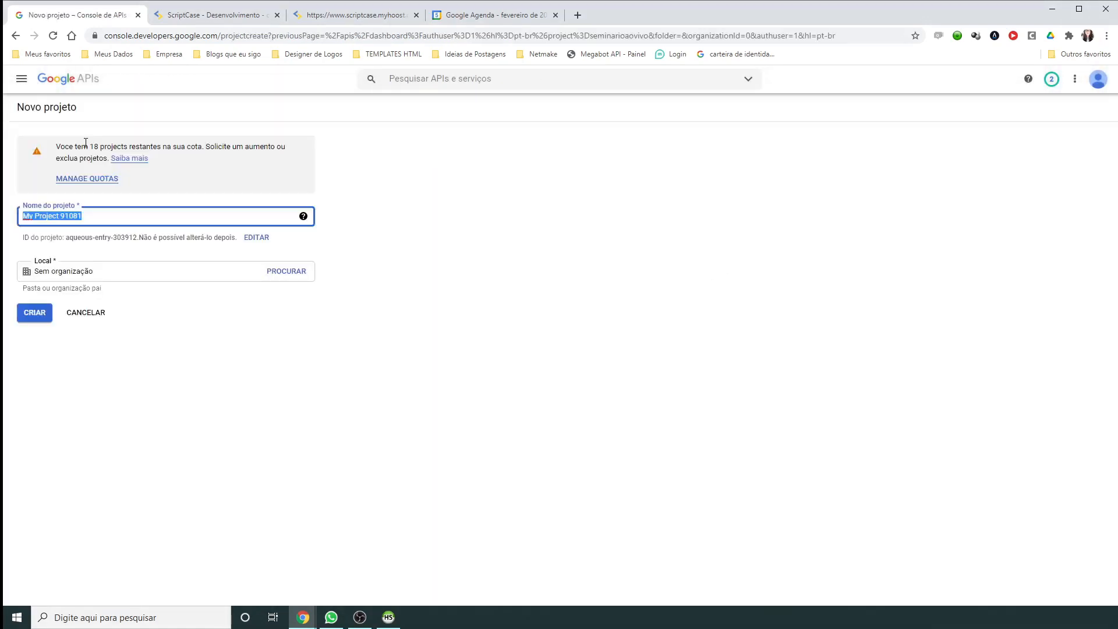
{"action": "type", "text": "seminario_a"}
{"action": "left_click", "coordinate": [34, 314]}
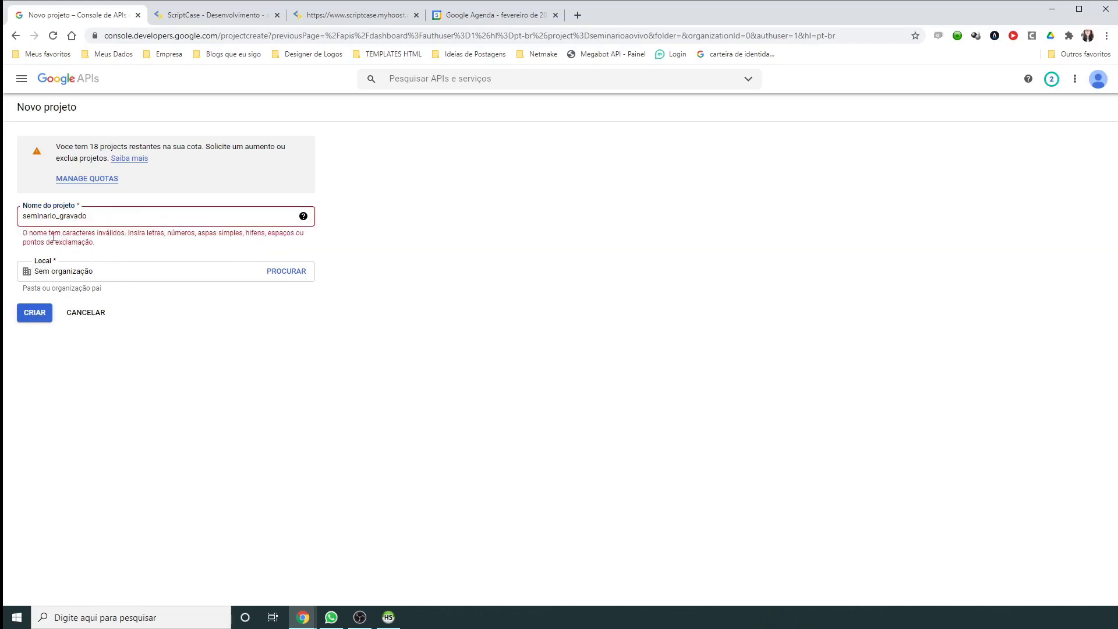
{"action": "left_click", "coordinate": [53, 217]}
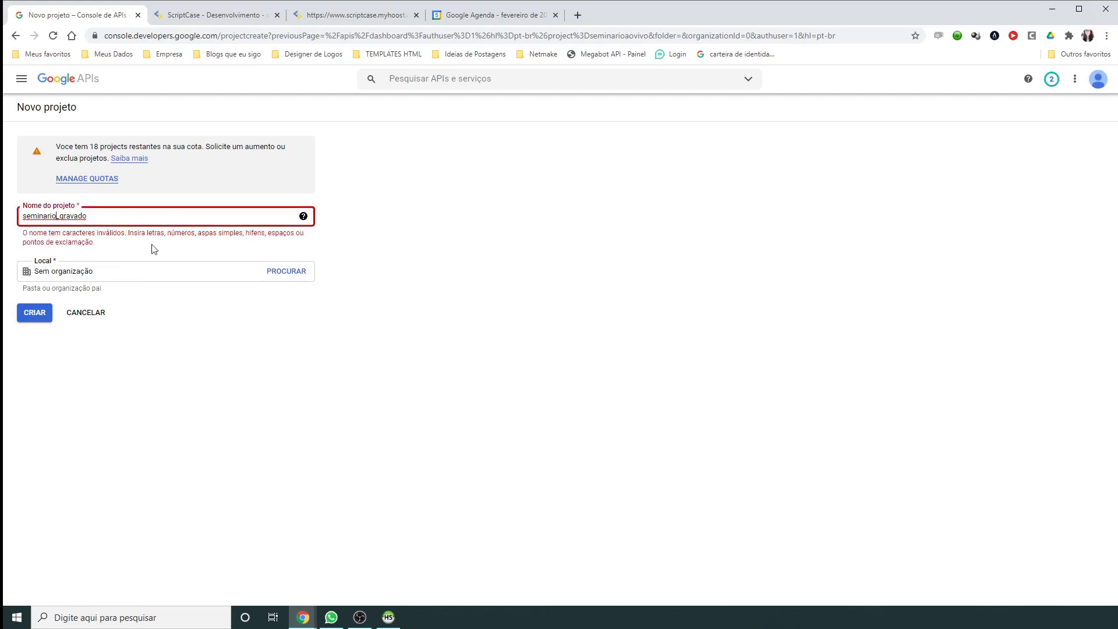
{"action": "key", "text": "Delete"}
{"action": "left_click", "coordinate": [196, 357]}
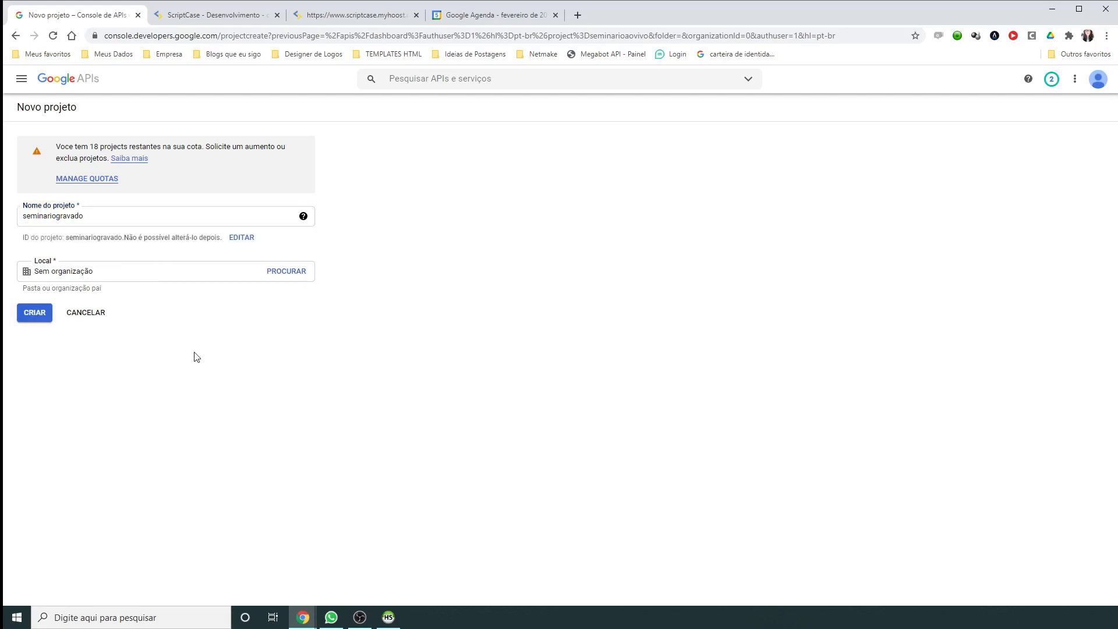
{"action": "left_click", "coordinate": [33, 313]}
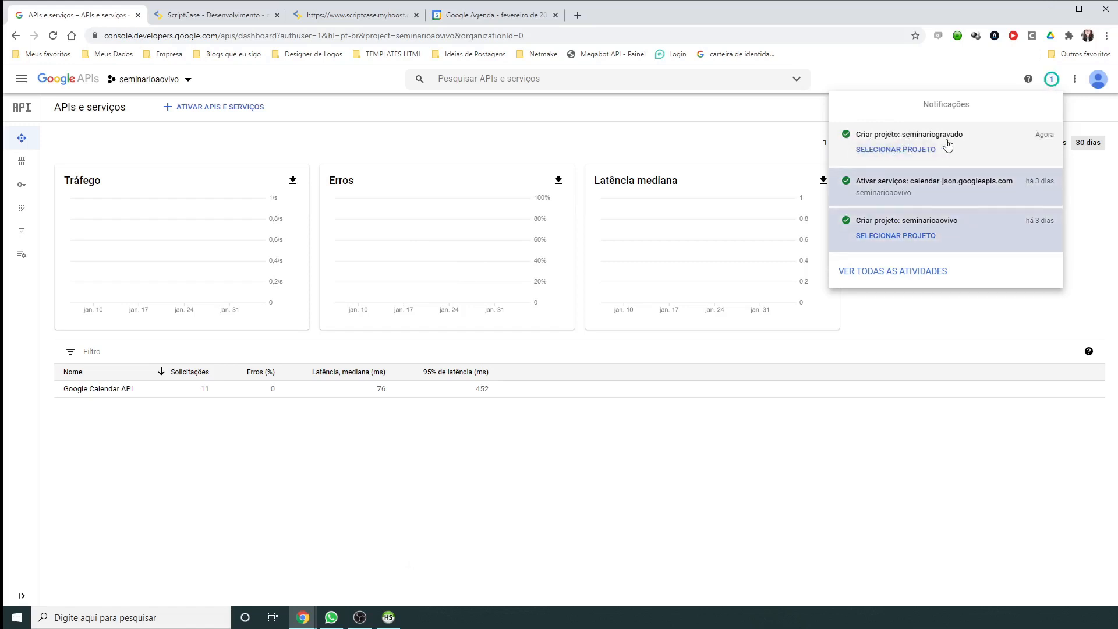
{"action": "left_click", "coordinate": [888, 151]}
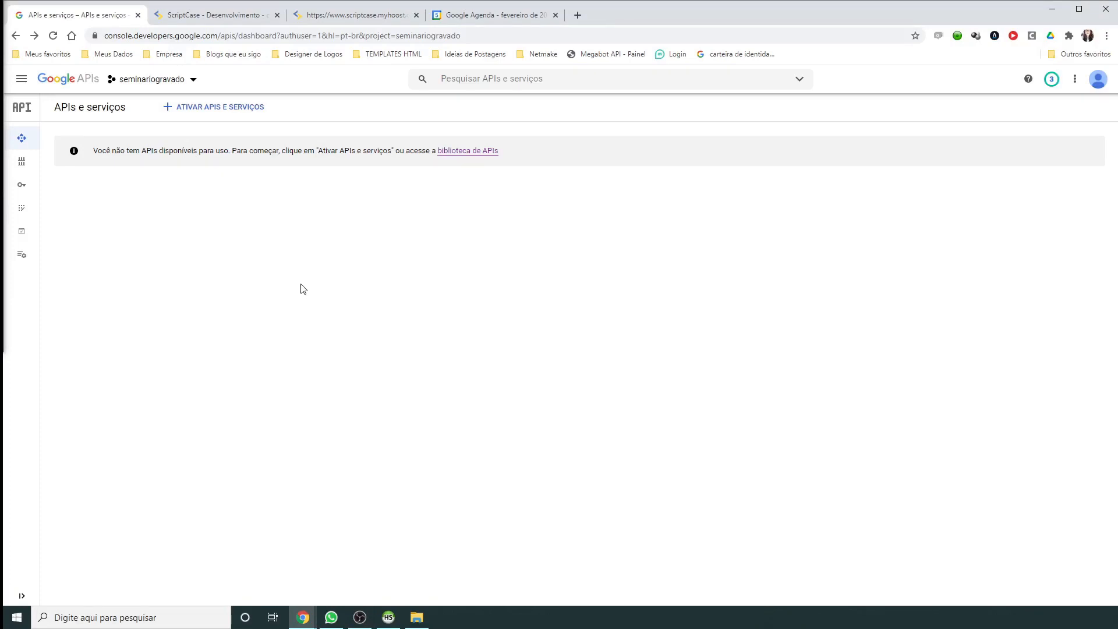
Step: Search the API library for 'calendar' and enable the Google Calendar API
{"action": "left_click", "coordinate": [193, 114]}
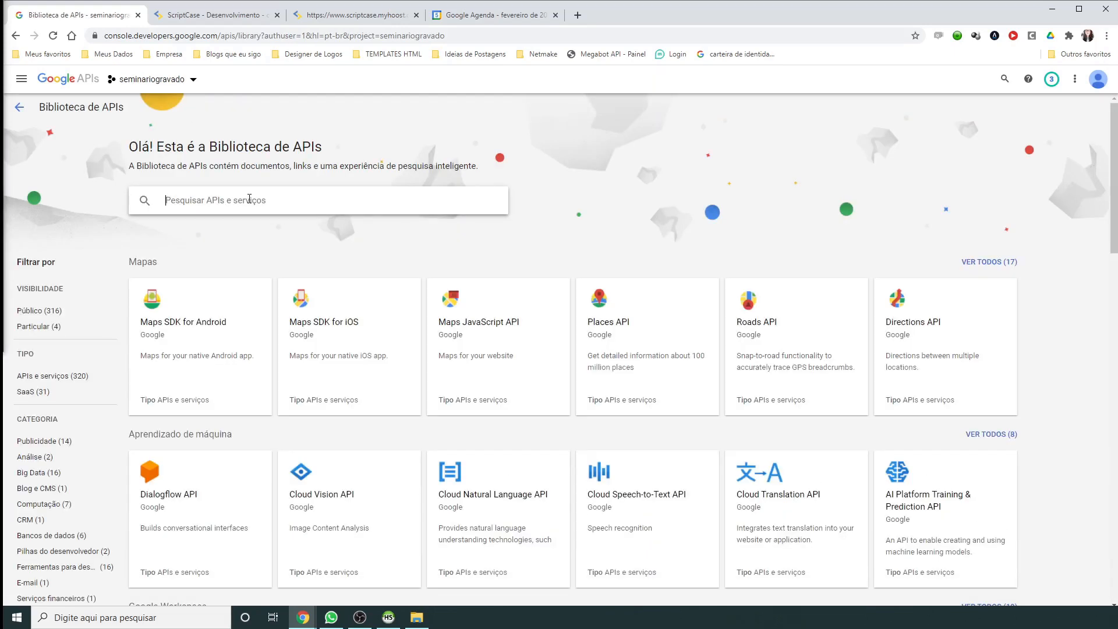
{"action": "left_click", "coordinate": [249, 198]}
{"action": "type", "text": "calendar"}
{"action": "key", "text": "Return"}
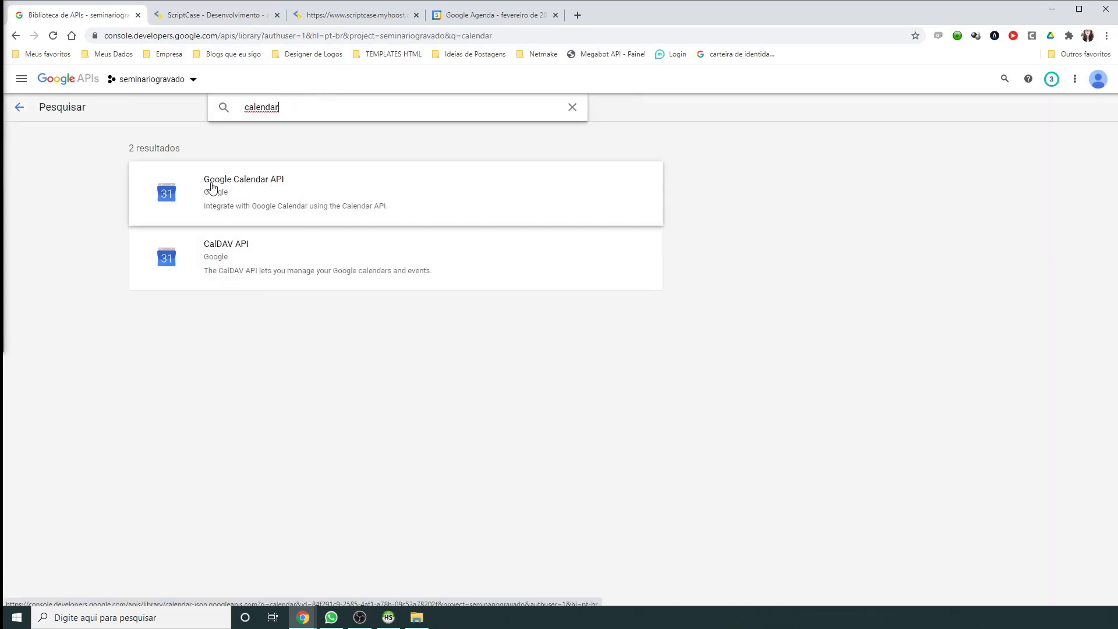
{"action": "left_click", "coordinate": [276, 186]}
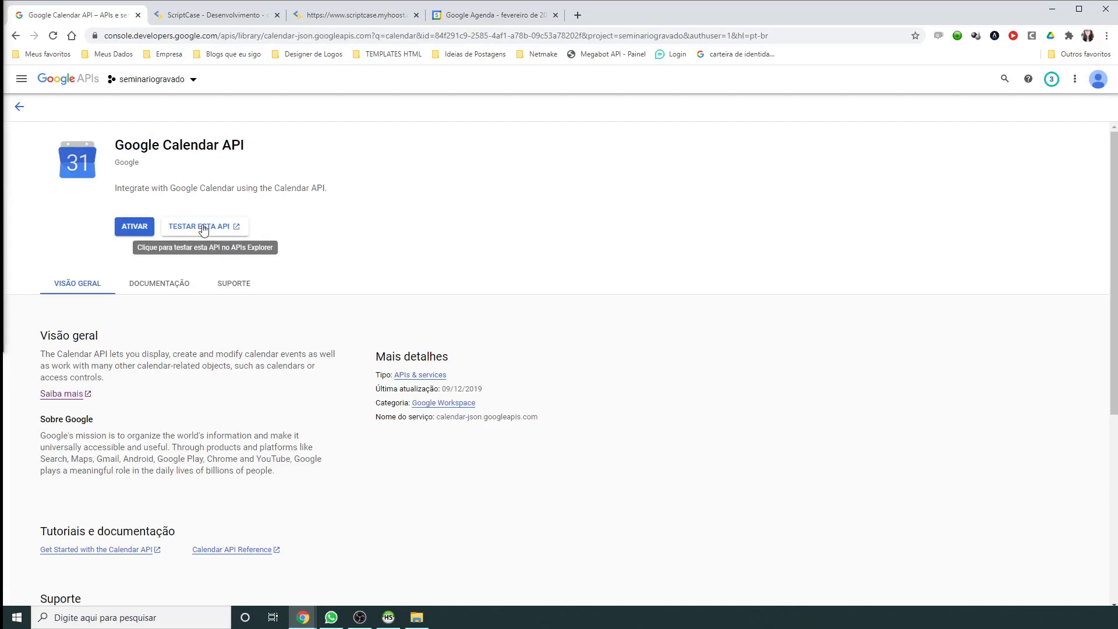
{"action": "left_click", "coordinate": [127, 229]}
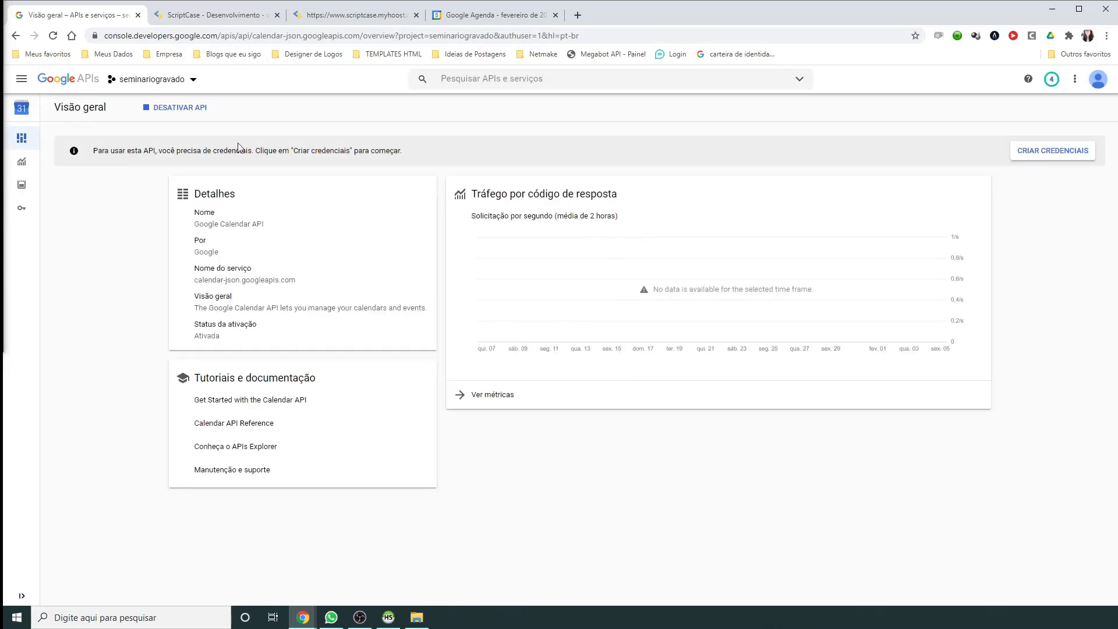
Step: From the APIs e serviços dashboard, open the OAuth consent screen and choose the Externo user type
{"action": "left_click", "coordinate": [22, 79]}
{"action": "mouse_move", "coordinate": [134, 120]}
{"action": "left_click", "coordinate": [178, 129]}
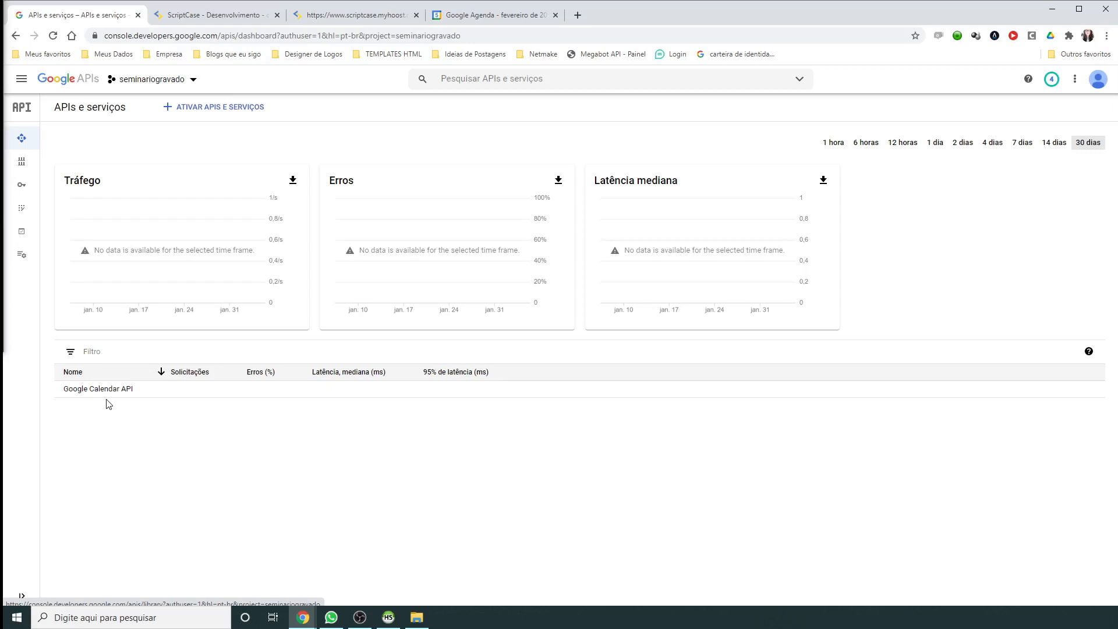
{"action": "mouse_move", "coordinate": [20, 184]}
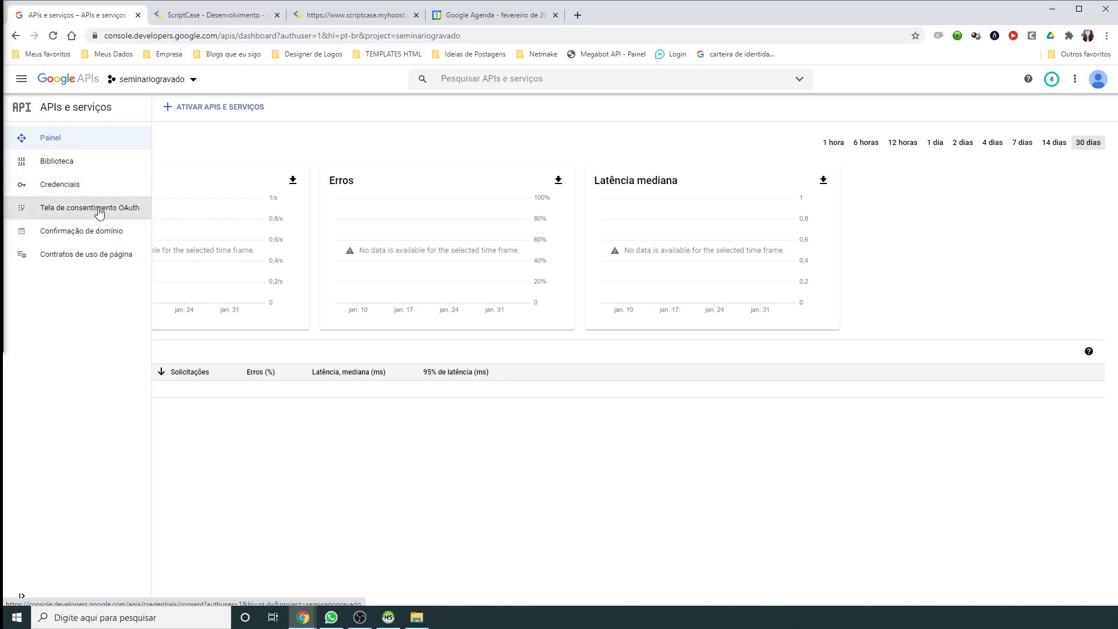
{"action": "mouse_move", "coordinate": [21, 139]}
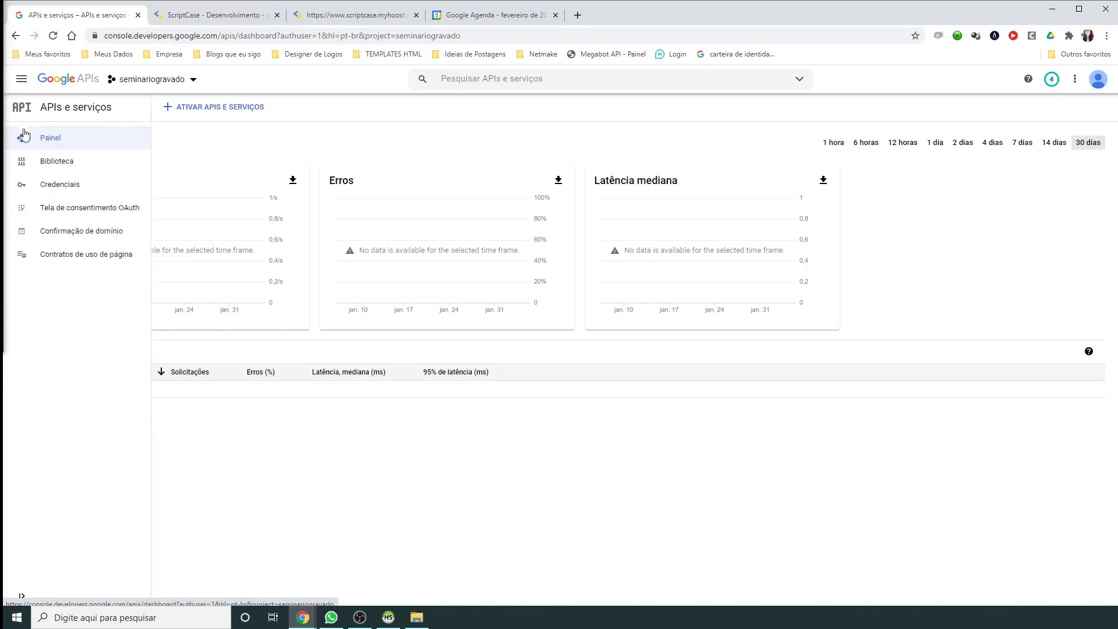
{"action": "left_click", "coordinate": [91, 213]}
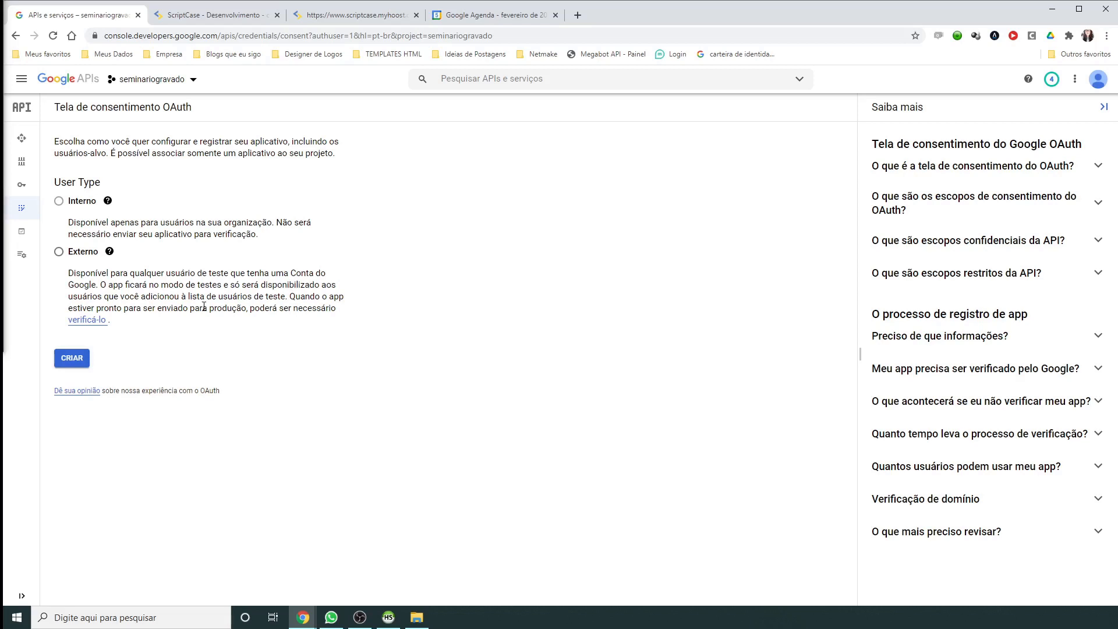
{"action": "left_click", "coordinate": [58, 252]}
Step: Start the external registration with app name seminariogravado and the account's support e-mail
{"action": "left_click", "coordinate": [69, 362]}
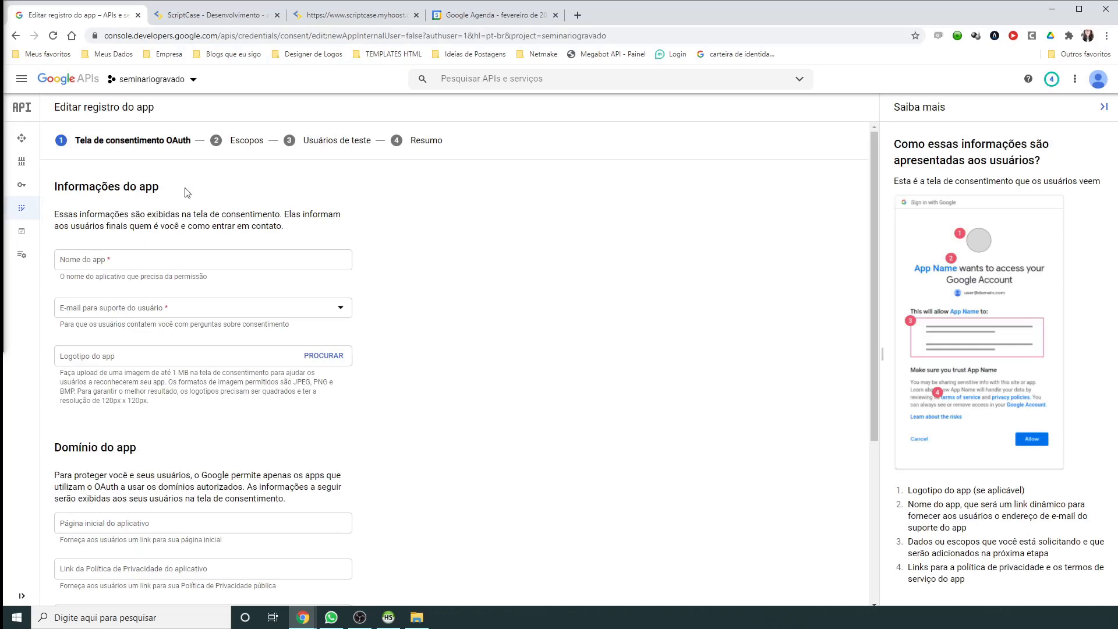
{"action": "left_click", "coordinate": [158, 266]}
{"action": "type", "text": "seminariogravado"}
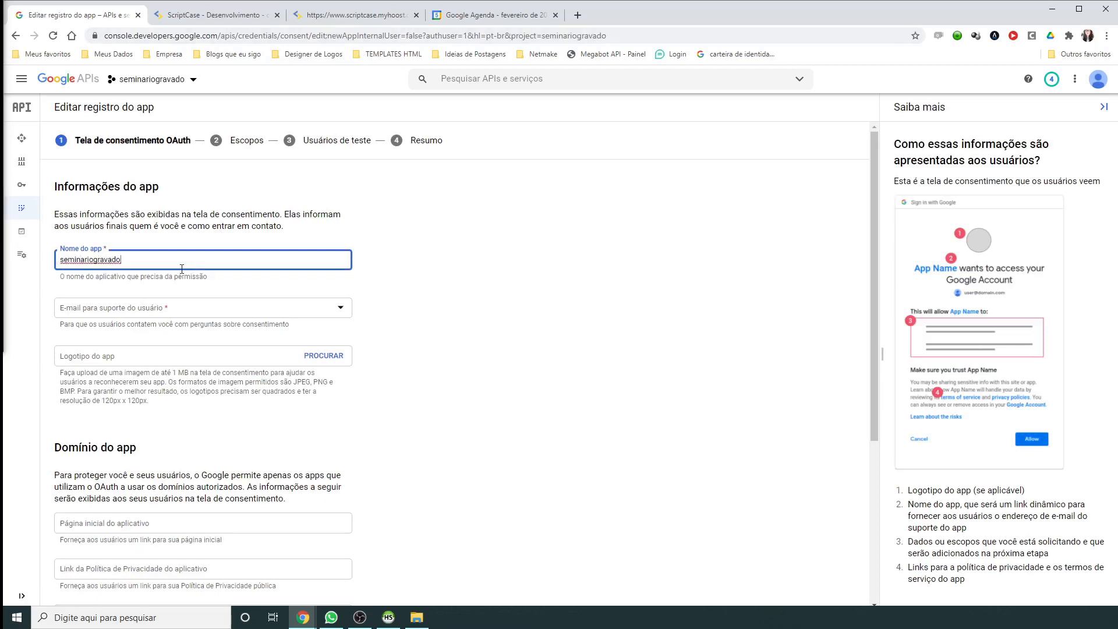
{"action": "key", "text": "Tab"}
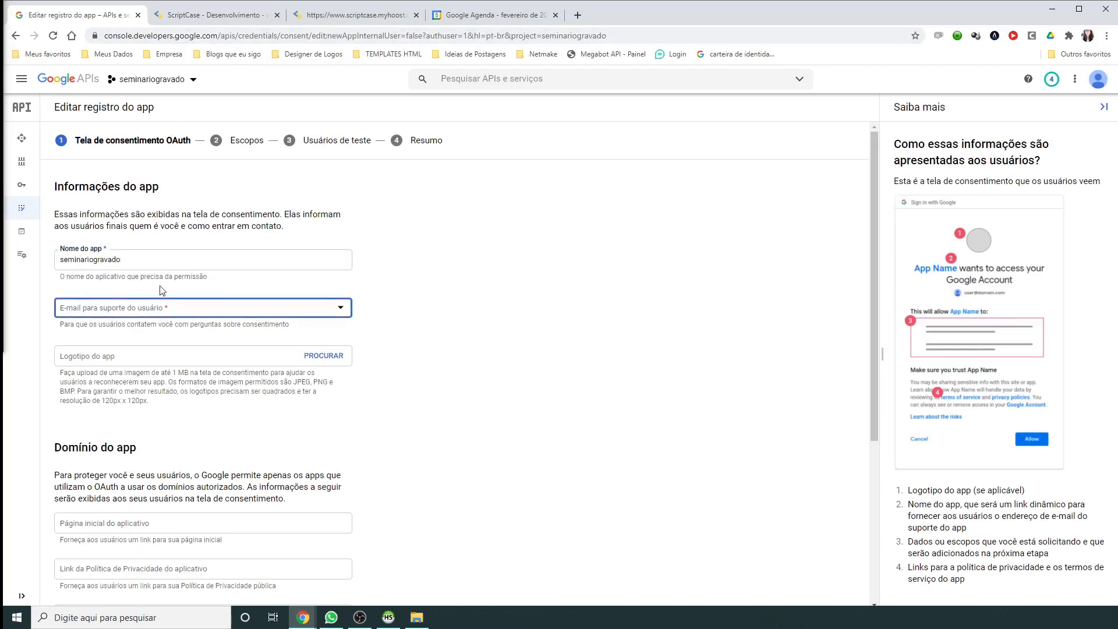
{"action": "left_click", "coordinate": [207, 310]}
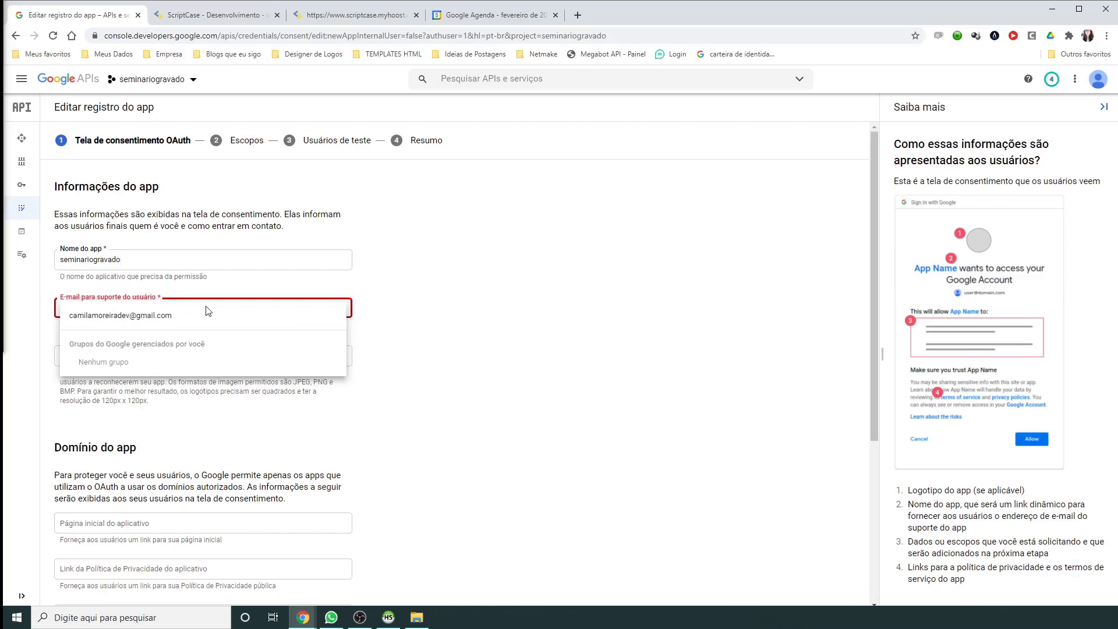
{"action": "left_click", "coordinate": [100, 319]}
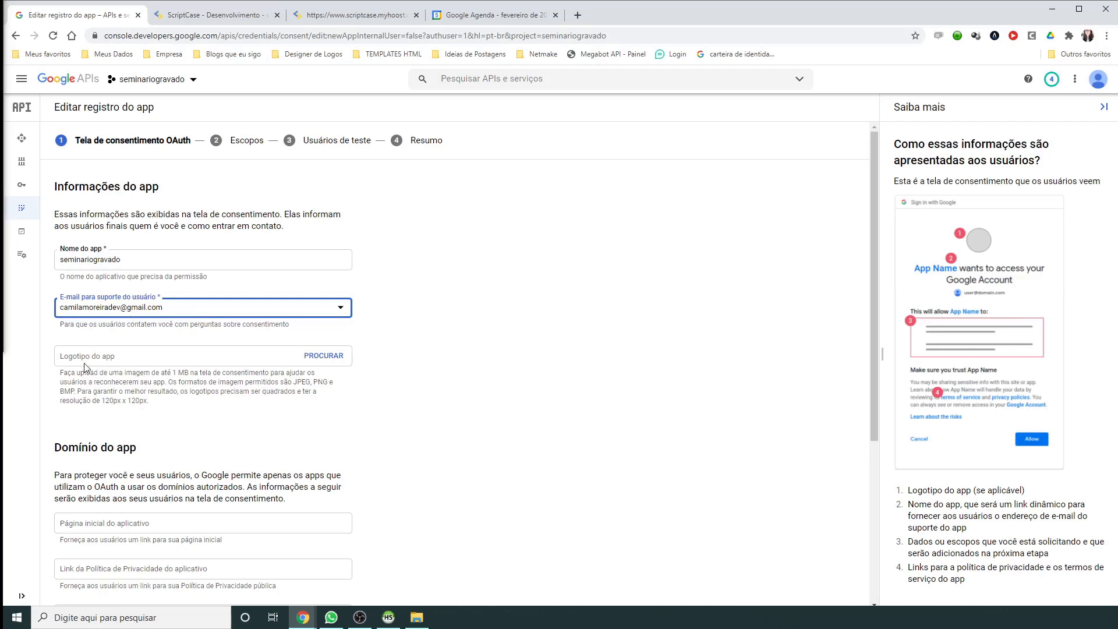
Step: Enter the developer contact e-mail and save the app details
{"action": "scroll", "coordinate": [159, 353], "scroll_direction": "down", "scroll_amount": 1}
{"action": "scroll", "coordinate": [159, 353], "scroll_direction": "down", "scroll_amount": 3}
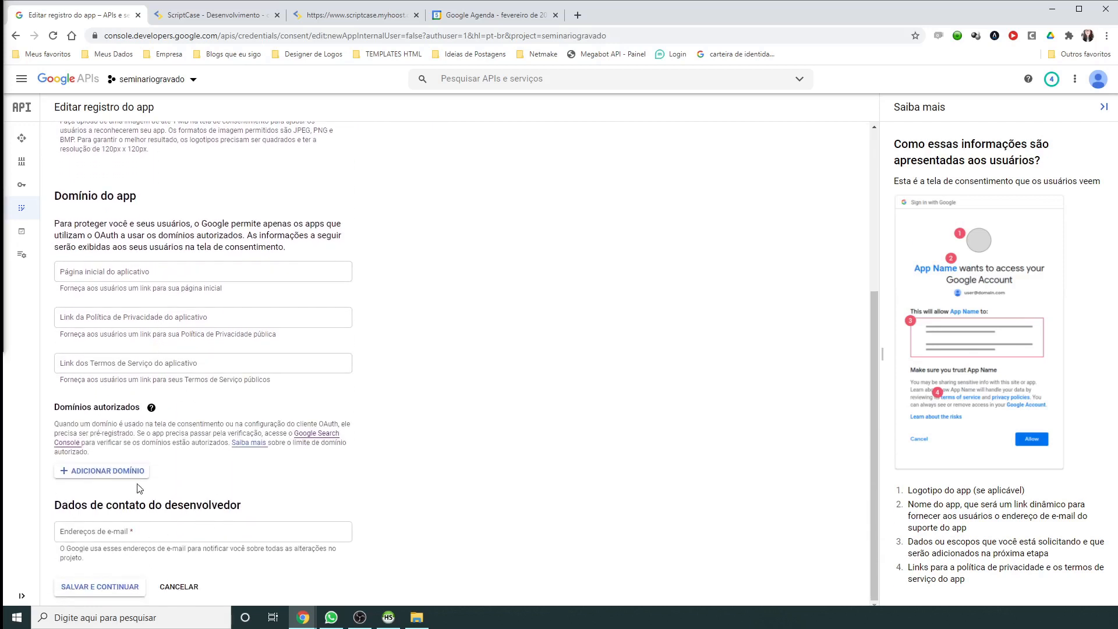
{"action": "left_click", "coordinate": [113, 529]}
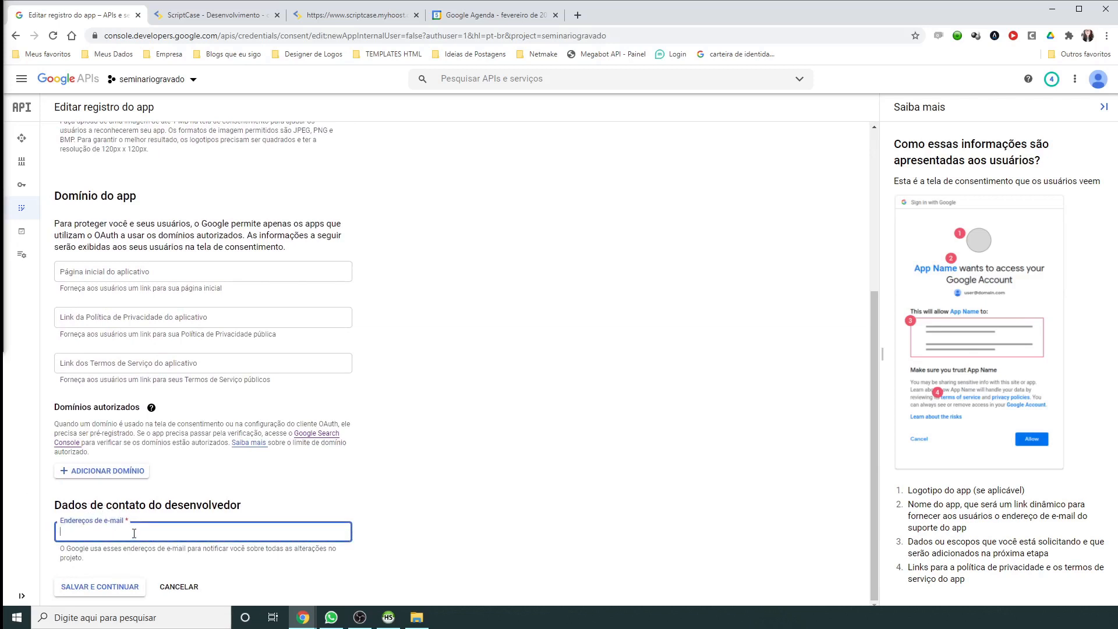
{"action": "left_click", "coordinate": [77, 587]}
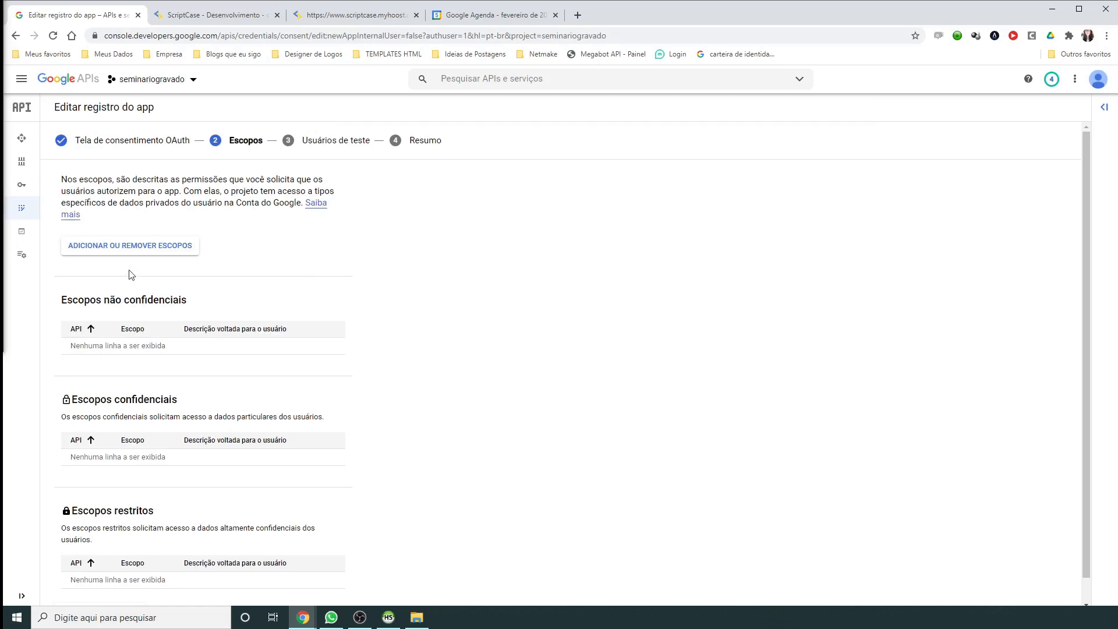
Step: Skip the empty scopes step and open the test-user panel, reviewing its 100-user testing notice
{"action": "scroll", "coordinate": [154, 230], "scroll_direction": "down", "scroll_amount": 2}
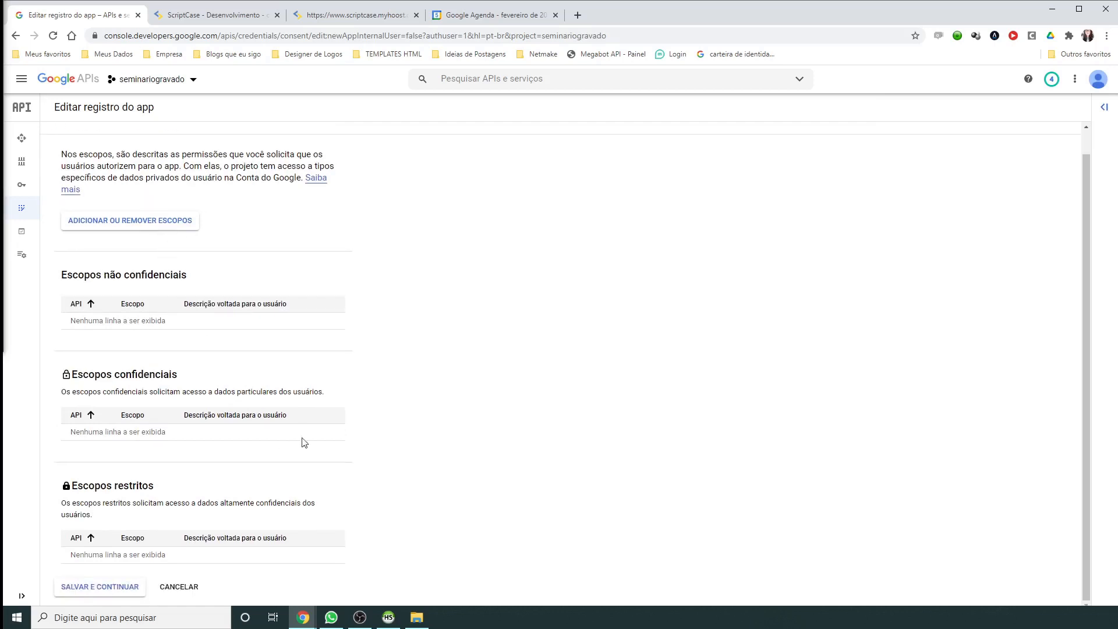
{"action": "scroll", "coordinate": [208, 319], "scroll_direction": "up", "scroll_amount": 2}
{"action": "scroll", "coordinate": [213, 330], "scroll_direction": "down", "scroll_amount": 1}
{"action": "left_click", "coordinate": [86, 587]}
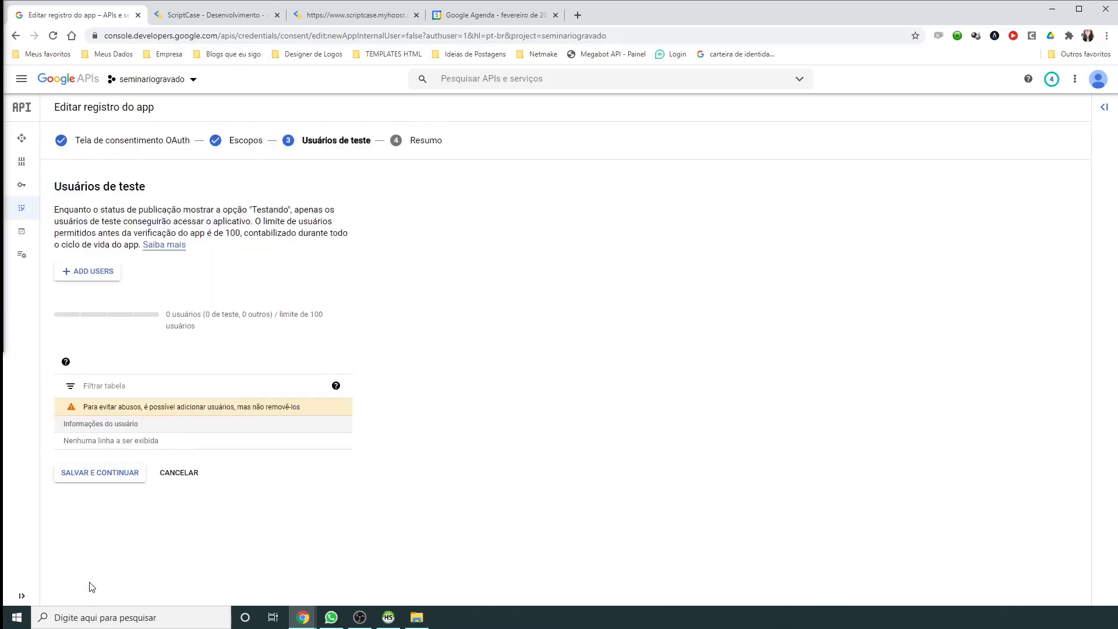
{"action": "left_click_drag", "start_coordinate": [56, 186], "coordinate": [157, 190]}
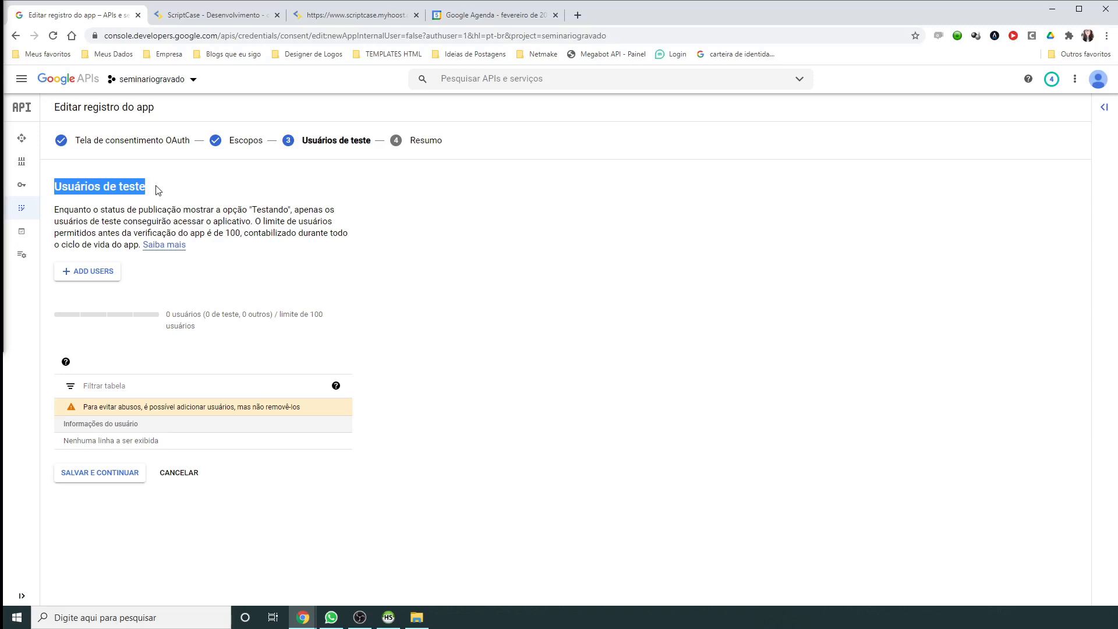
{"action": "left_click", "coordinate": [179, 195]}
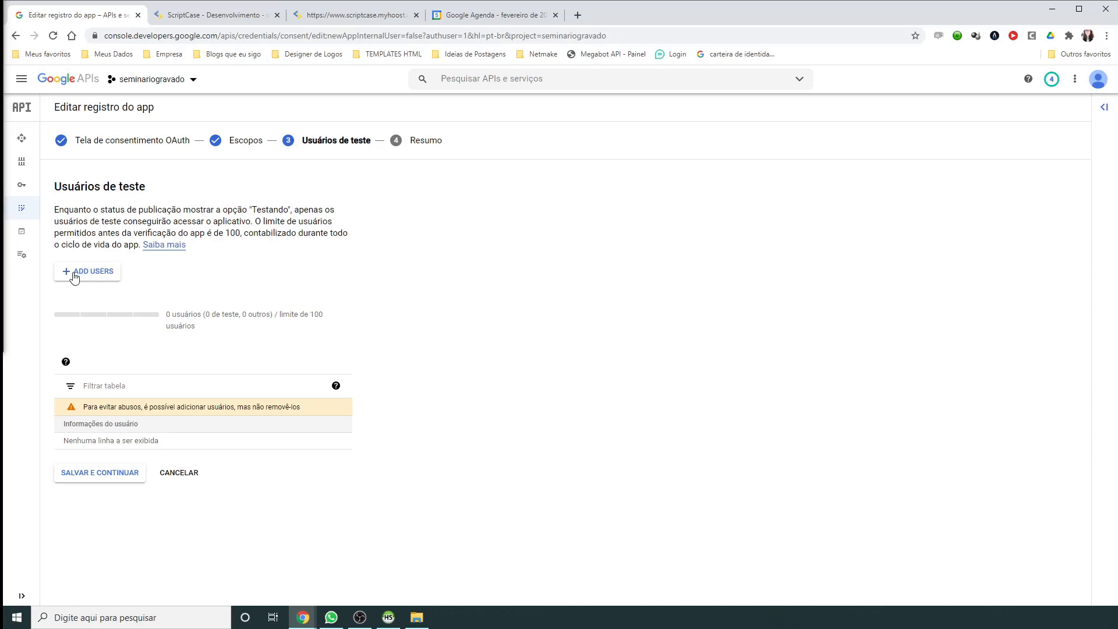
{"action": "left_click", "coordinate": [75, 274]}
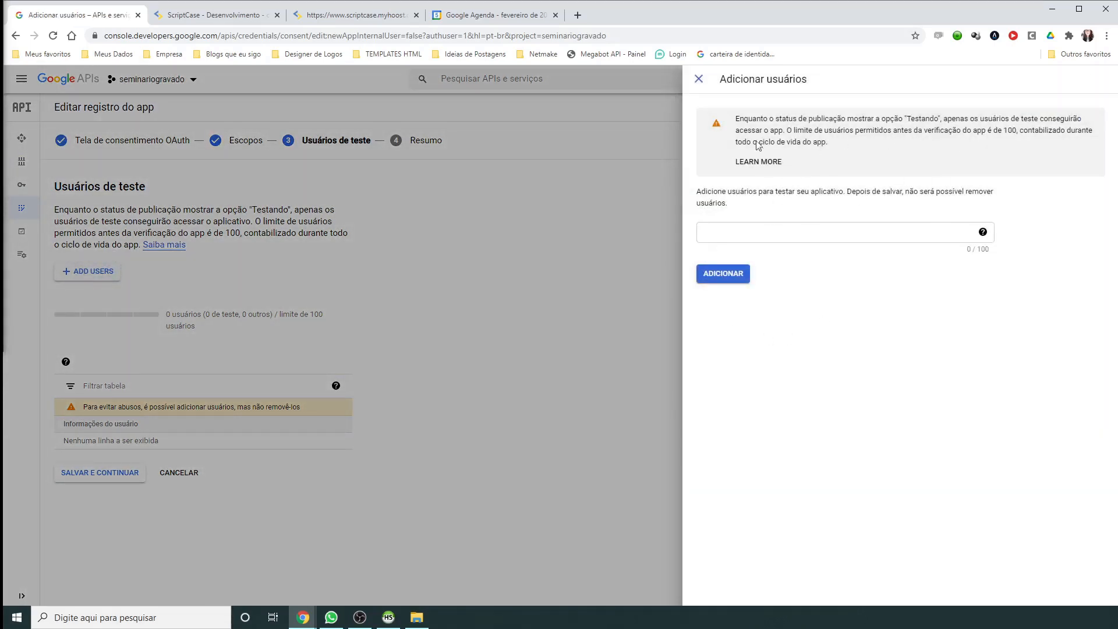
{"action": "left_click_drag", "start_coordinate": [734, 118], "coordinate": [930, 119]}
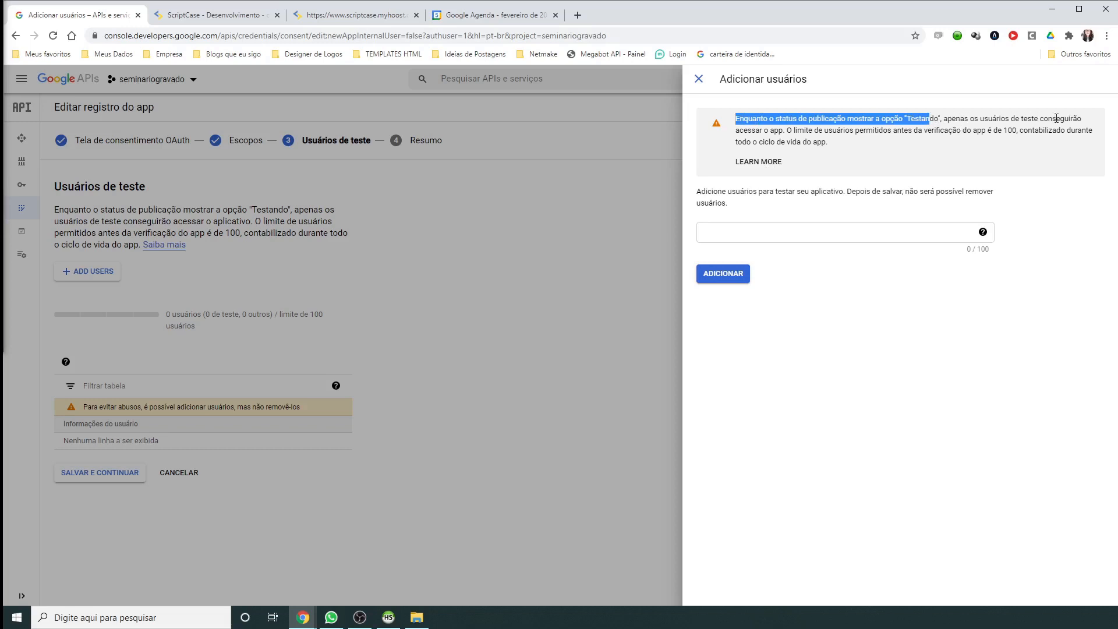
{"action": "left_click_drag", "start_coordinate": [747, 130], "coordinate": [1009, 132]}
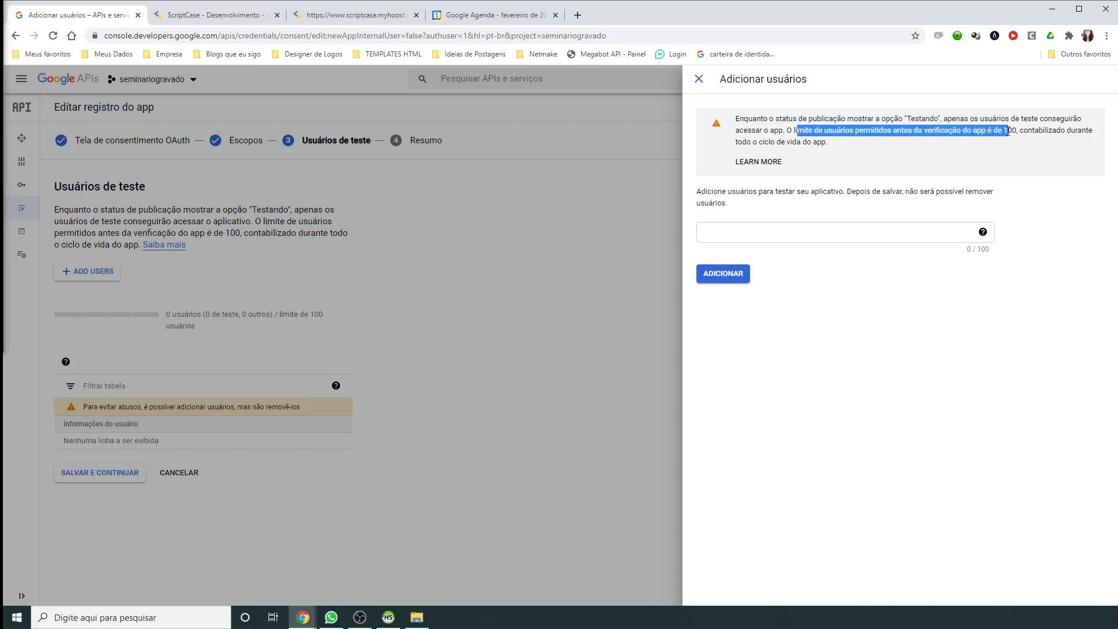
{"action": "left_click_drag", "start_coordinate": [1008, 132], "coordinate": [1013, 133]}
{"action": "left_click_drag", "start_coordinate": [743, 143], "coordinate": [848, 149]}
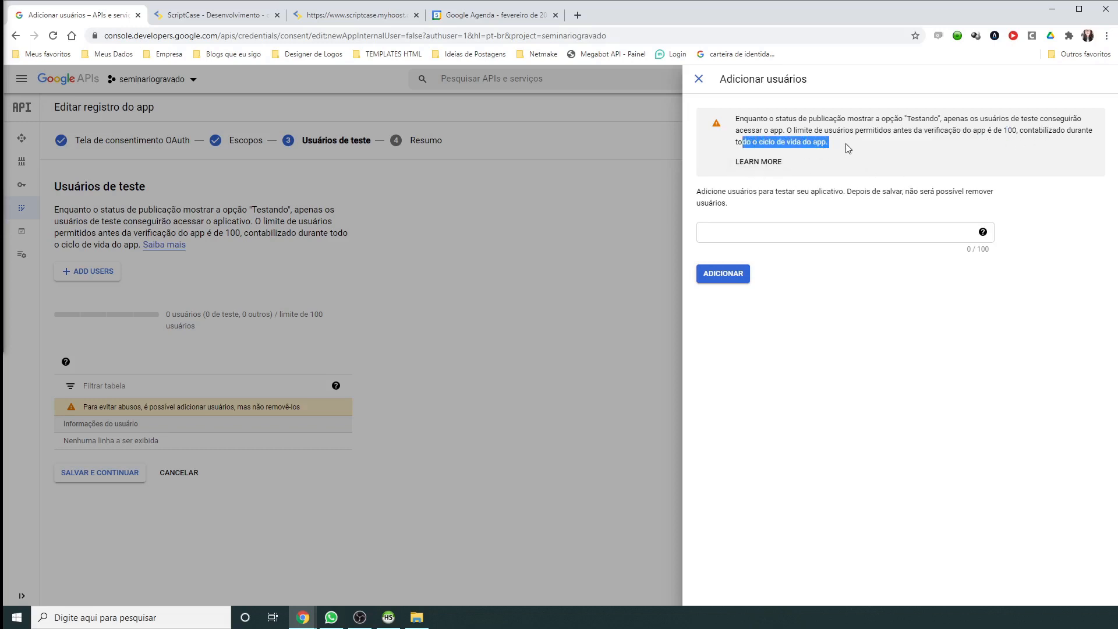
{"action": "left_click", "coordinate": [854, 129]}
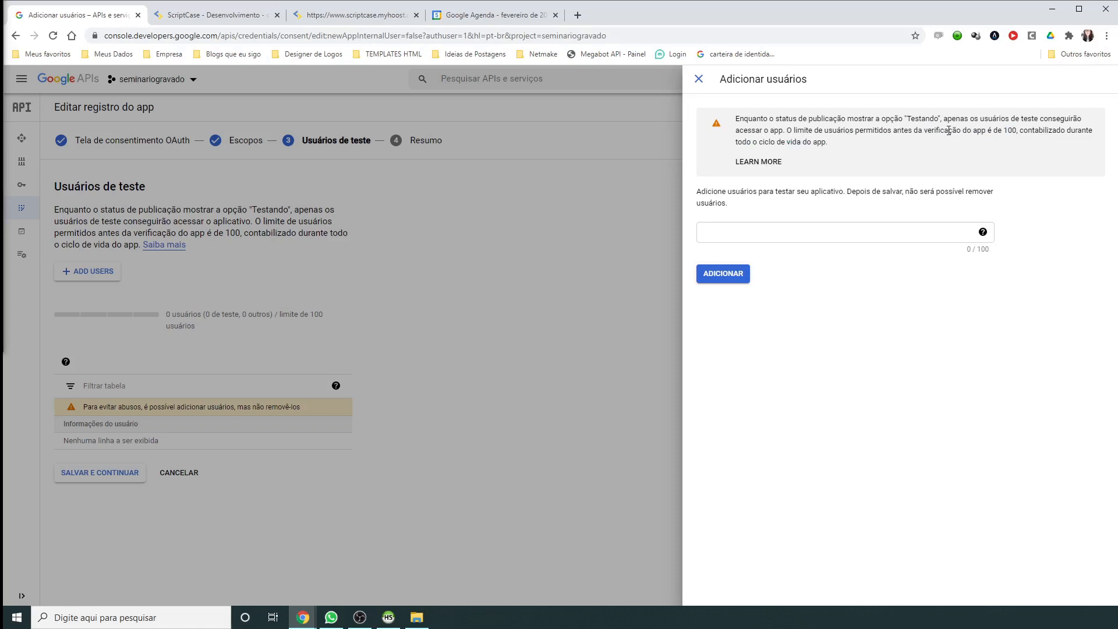
{"action": "left_click_drag", "start_coordinate": [1013, 131], "coordinate": [1004, 135]}
Step: Add the account's Gmail address as the app's test user
{"action": "left_click", "coordinate": [802, 229]}
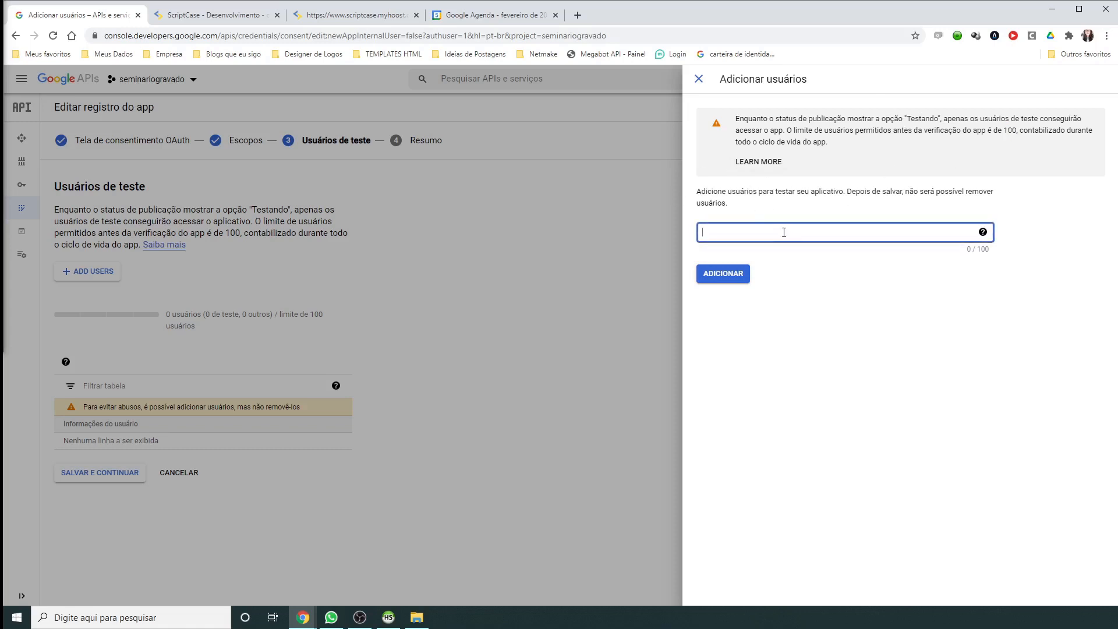
{"action": "key", "text": "Return"}
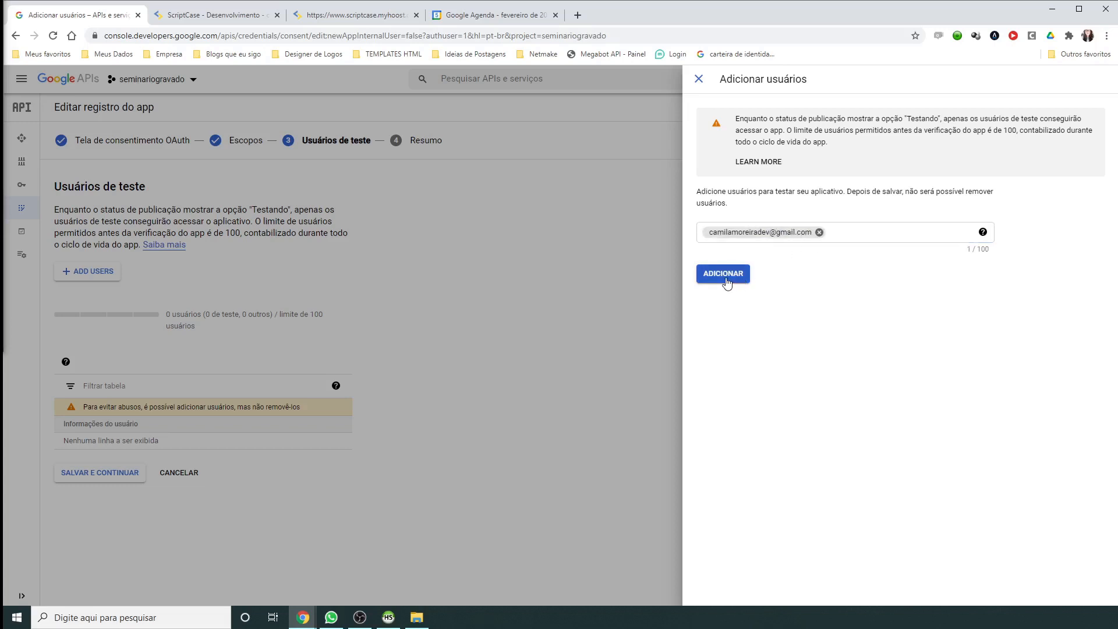
{"action": "left_click", "coordinate": [724, 274]}
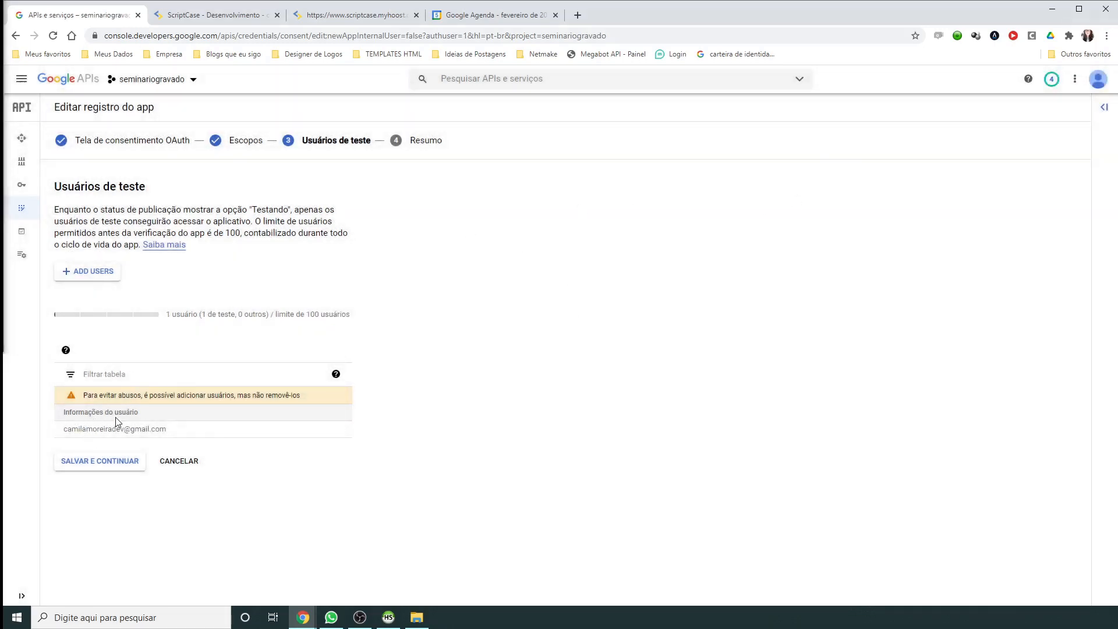
Step: Save the test users, review the Resumo summary, and return to the consent screen overview
{"action": "left_click", "coordinate": [93, 464]}
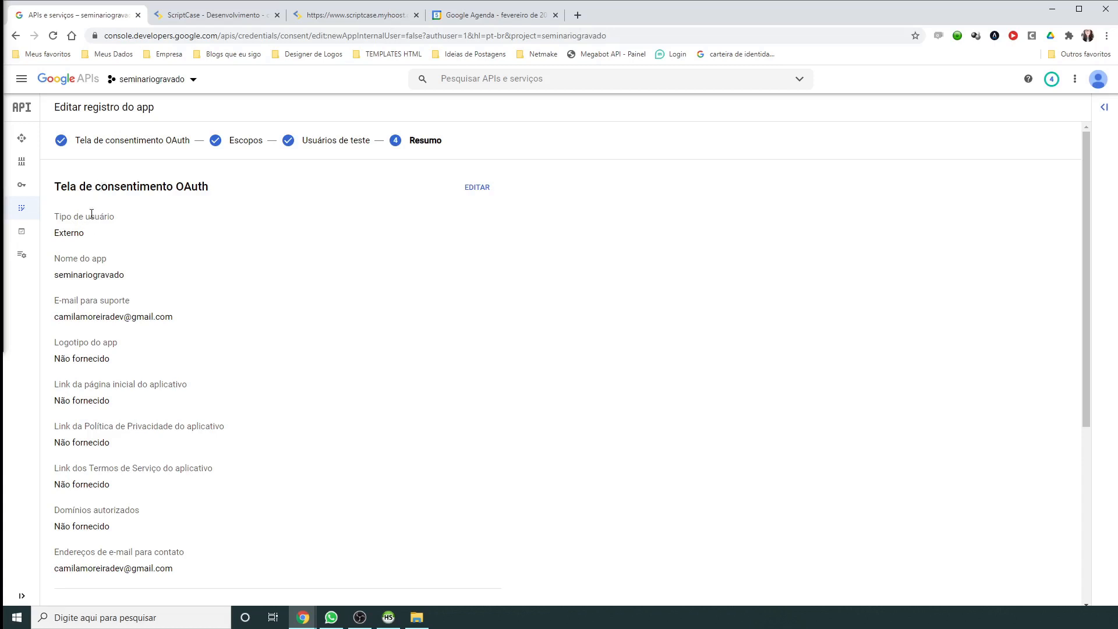
{"action": "left_click_drag", "start_coordinate": [53, 220], "coordinate": [114, 217]}
{"action": "double_click", "coordinate": [69, 233]}
{"action": "left_click_drag", "start_coordinate": [54, 259], "coordinate": [96, 259]}
{"action": "left_click_drag", "start_coordinate": [62, 300], "coordinate": [138, 302]}
{"action": "scroll", "coordinate": [139, 303], "scroll_direction": "down", "scroll_amount": 3}
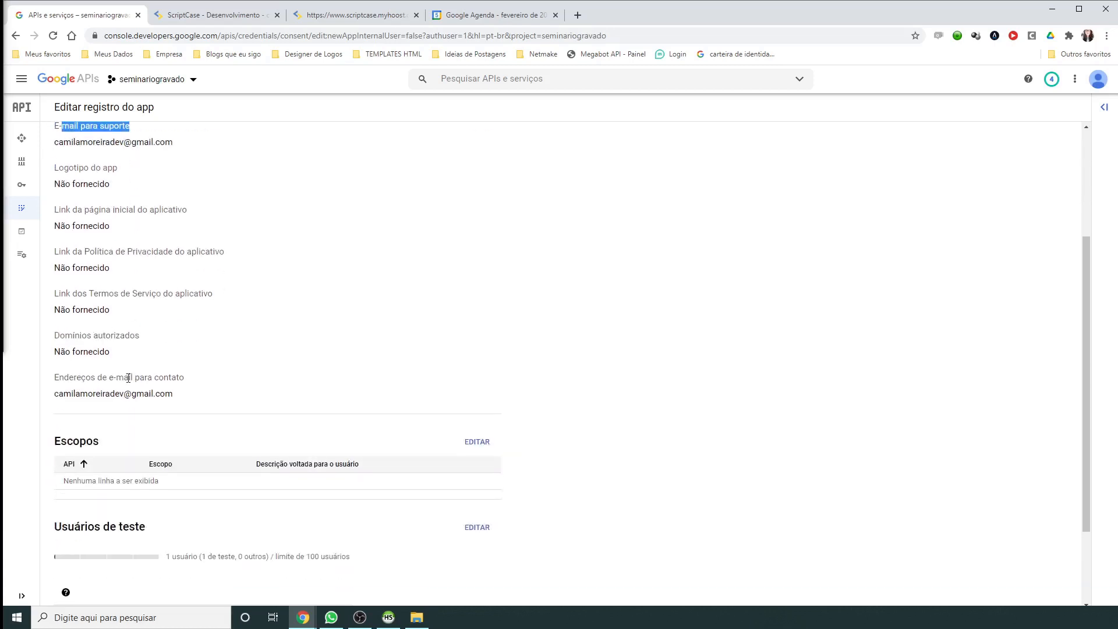
{"action": "left_click_drag", "start_coordinate": [64, 377], "coordinate": [192, 382]}
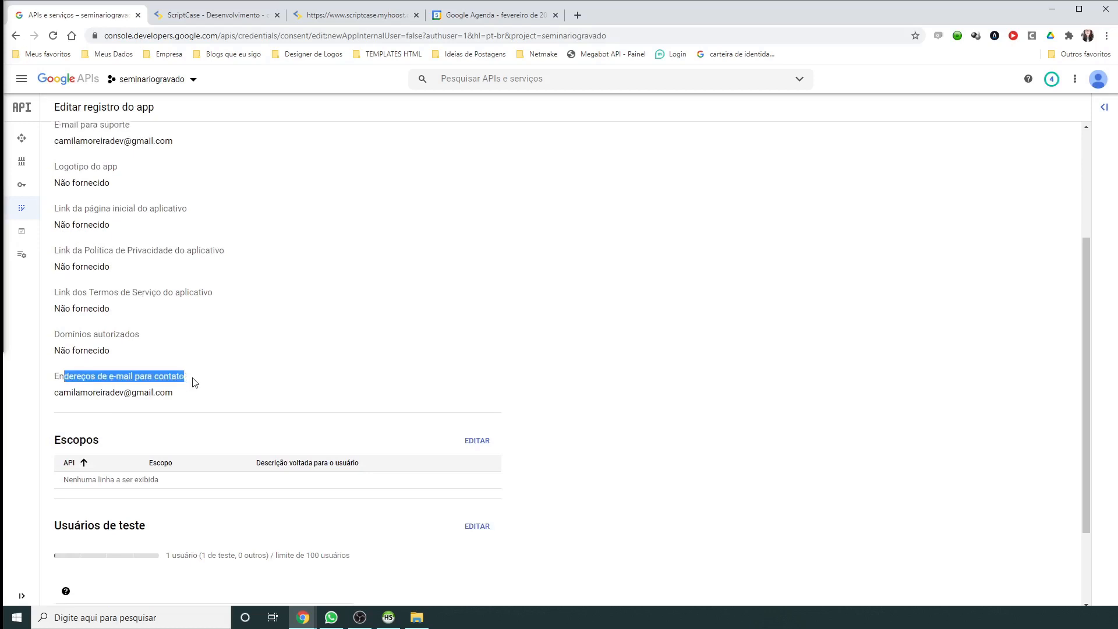
{"action": "scroll", "coordinate": [193, 382], "scroll_direction": "down", "scroll_amount": 2}
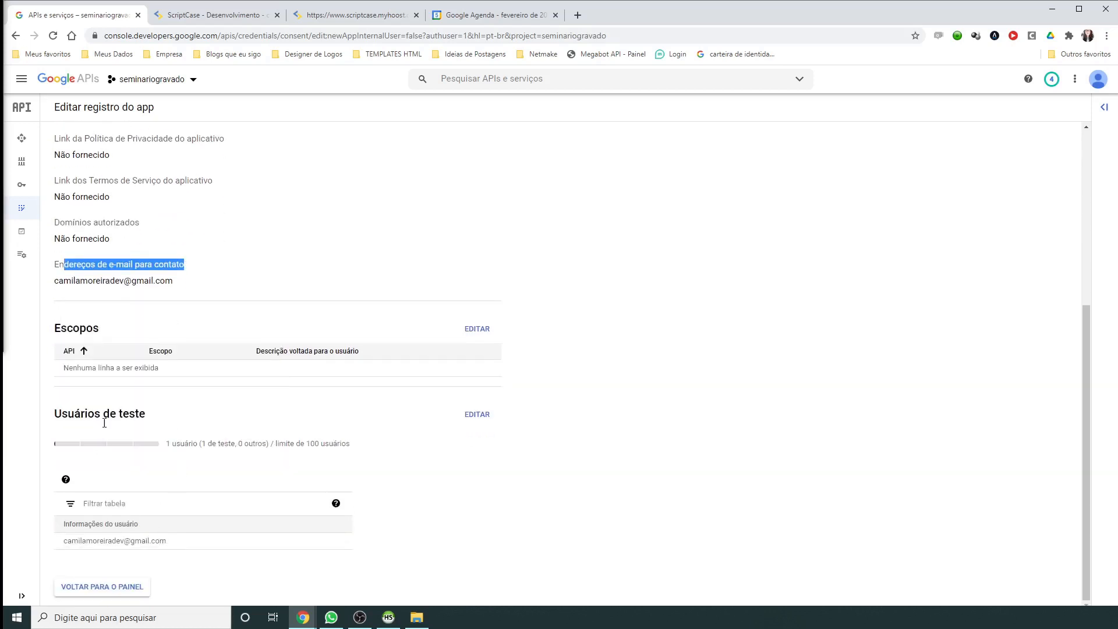
{"action": "mouse_move", "coordinate": [66, 479]}
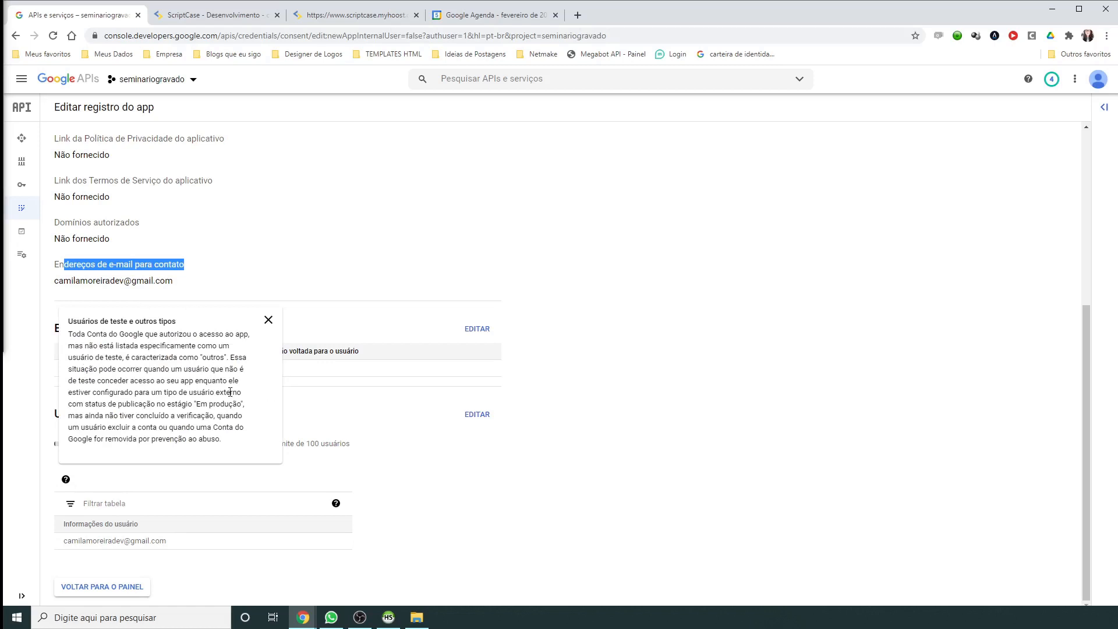
{"action": "scroll", "coordinate": [291, 309], "scroll_direction": "up", "scroll_amount": 5}
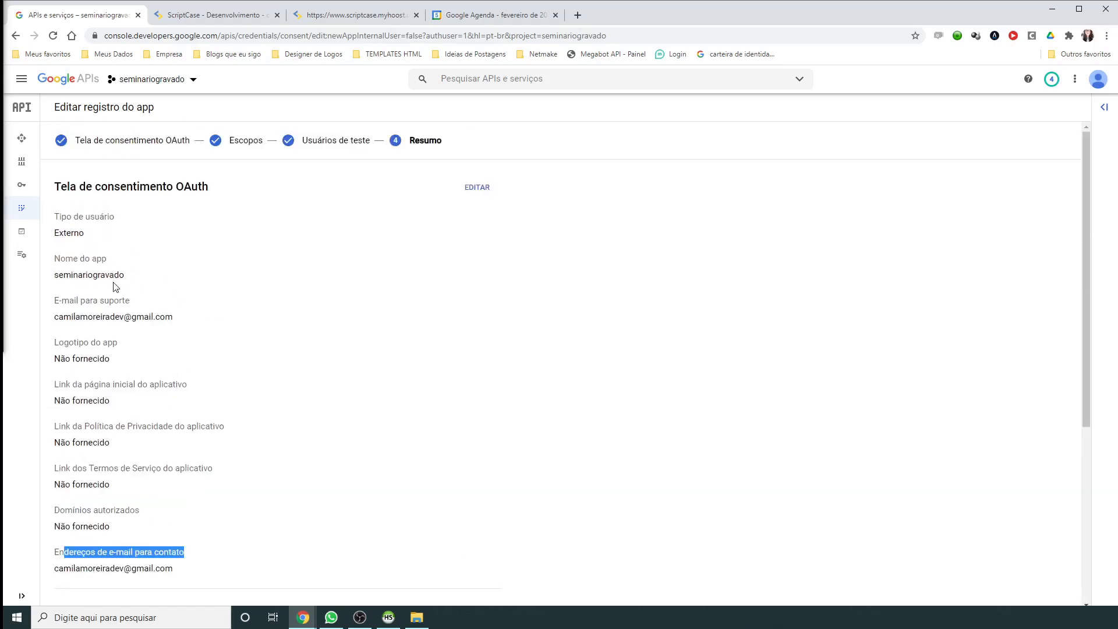
{"action": "scroll", "coordinate": [130, 524], "scroll_direction": "down", "scroll_amount": 5}
{"action": "left_click", "coordinate": [93, 588]}
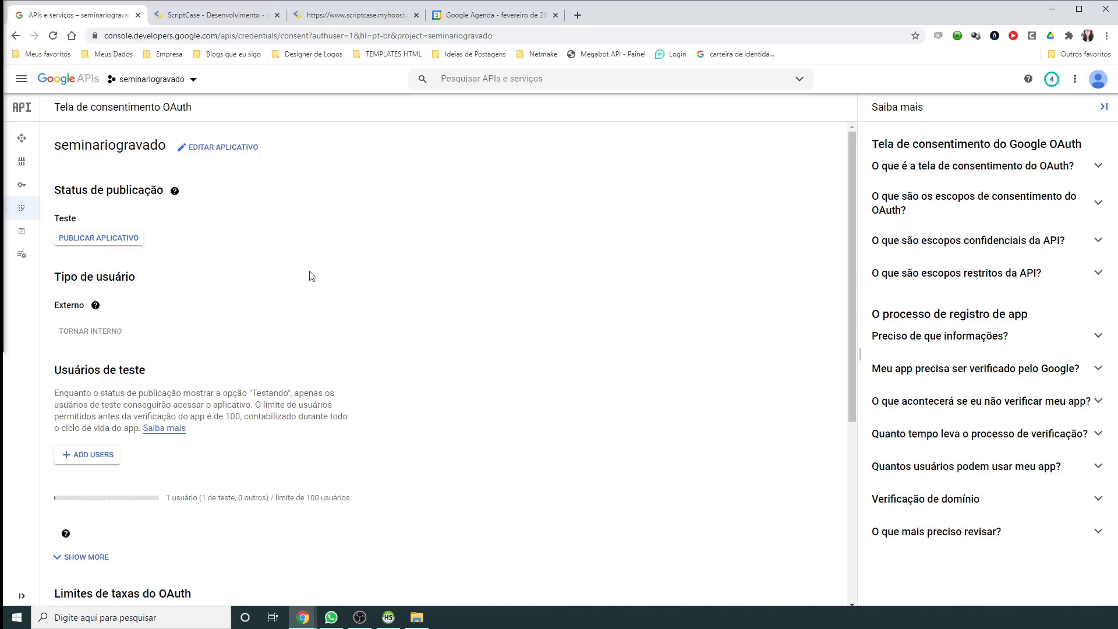
Step: Start an OAuth client ID from Credenciais and choose the Aplicativo da Web type
{"action": "mouse_move", "coordinate": [26, 190]}
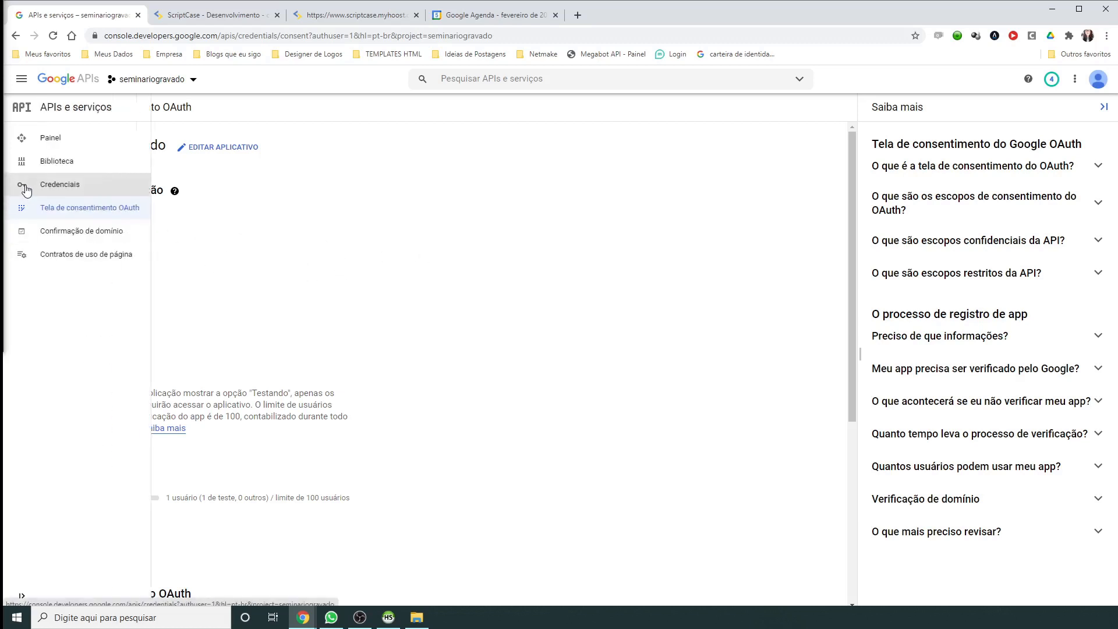
{"action": "left_click", "coordinate": [60, 185]}
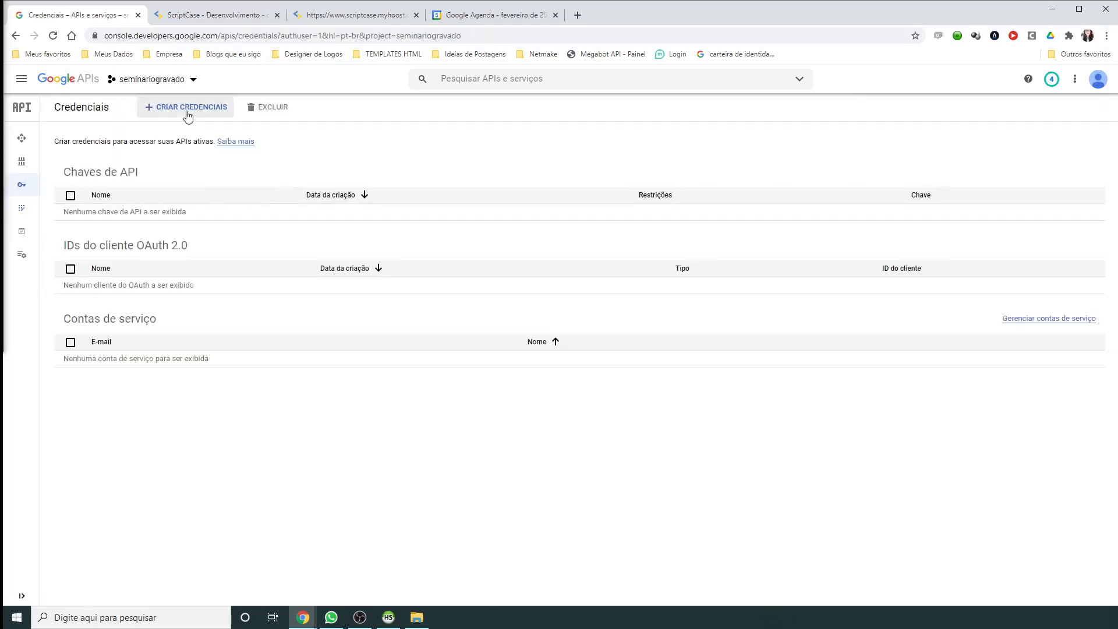
{"action": "left_click", "coordinate": [185, 109]}
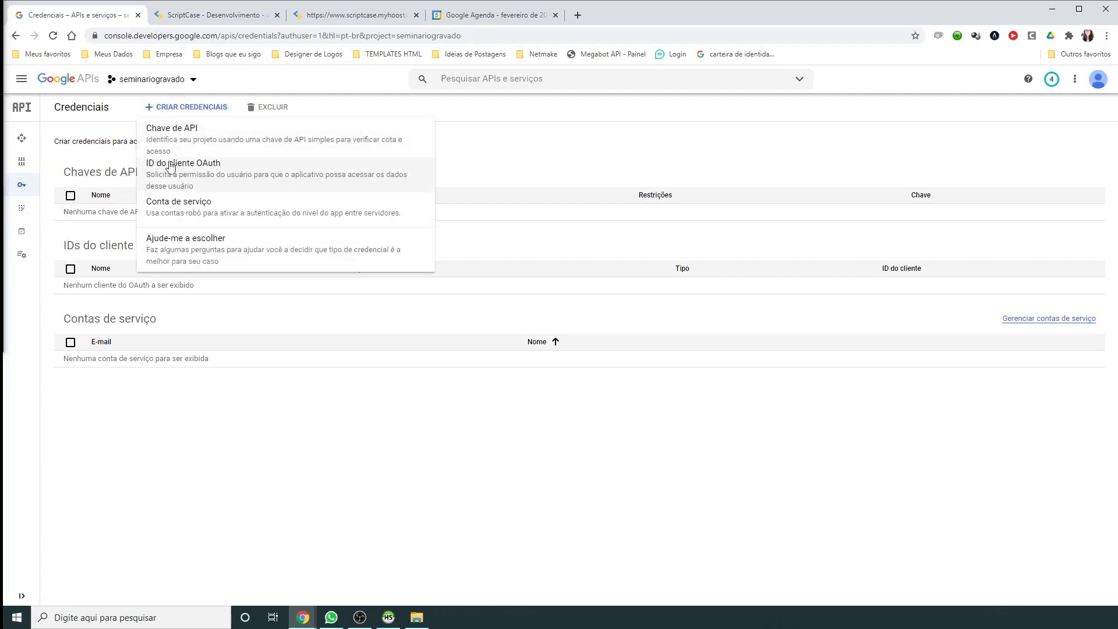
{"action": "left_click", "coordinate": [214, 169]}
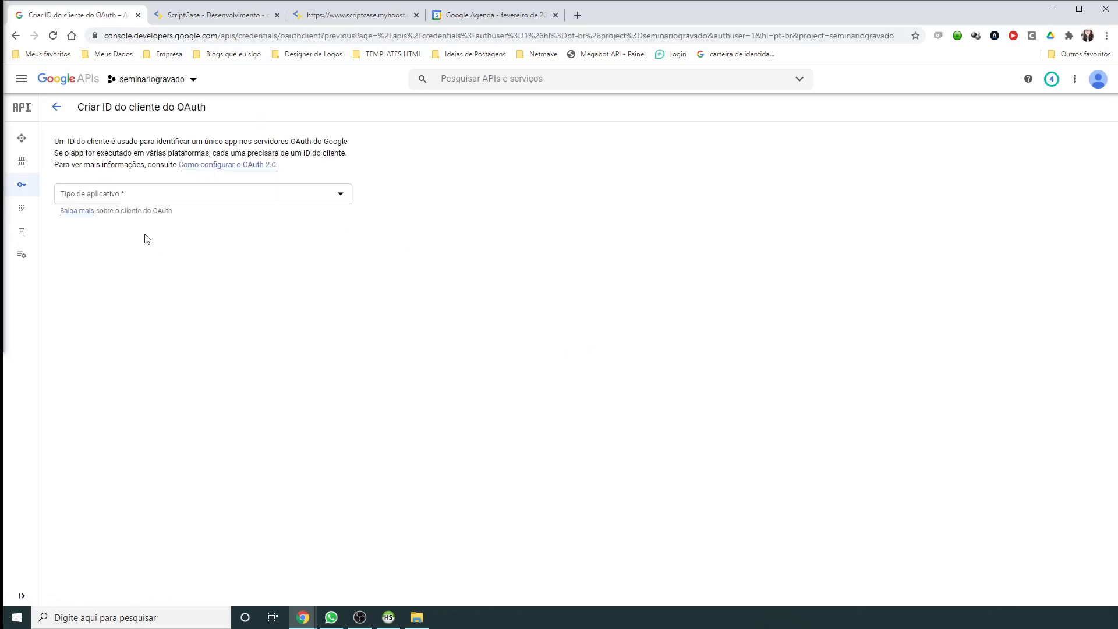
{"action": "left_click", "coordinate": [75, 196]}
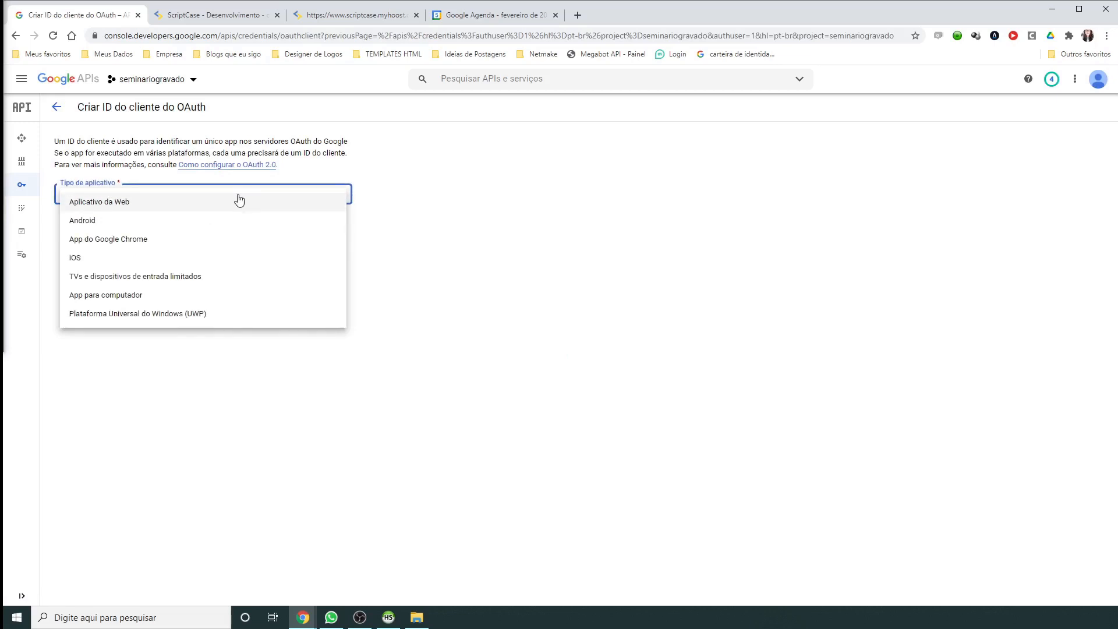
{"action": "left_click", "coordinate": [126, 203]}
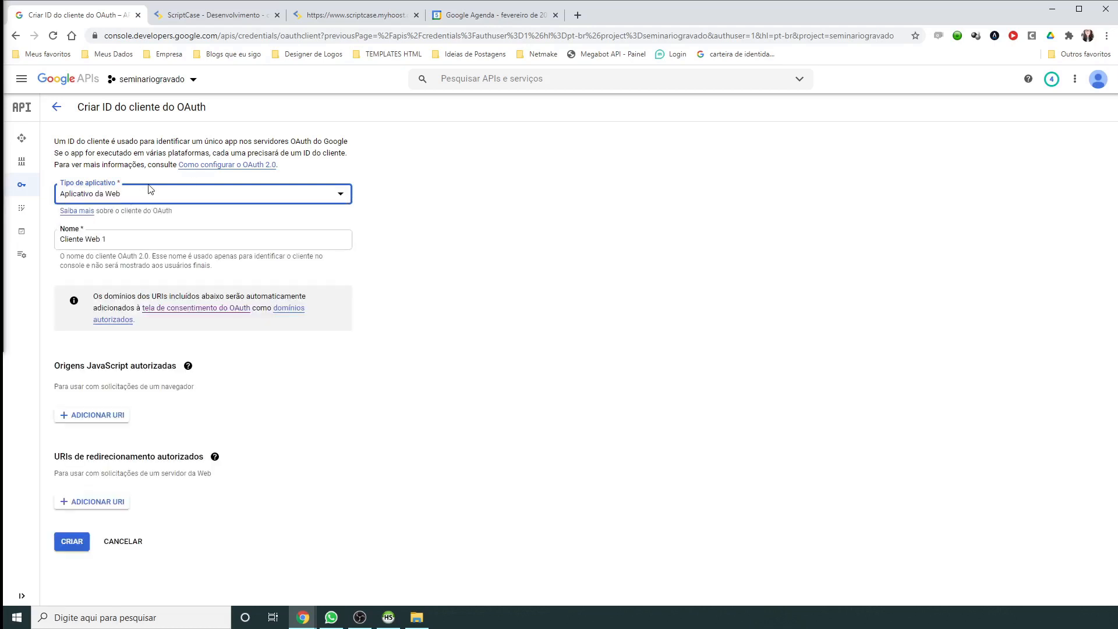
Step: Rename the client from Cliente Web 1 to seminariogravado
{"action": "left_click_drag", "start_coordinate": [142, 241], "coordinate": [25, 249]}
{"action": "mouse_move", "coordinate": [26, 250]}
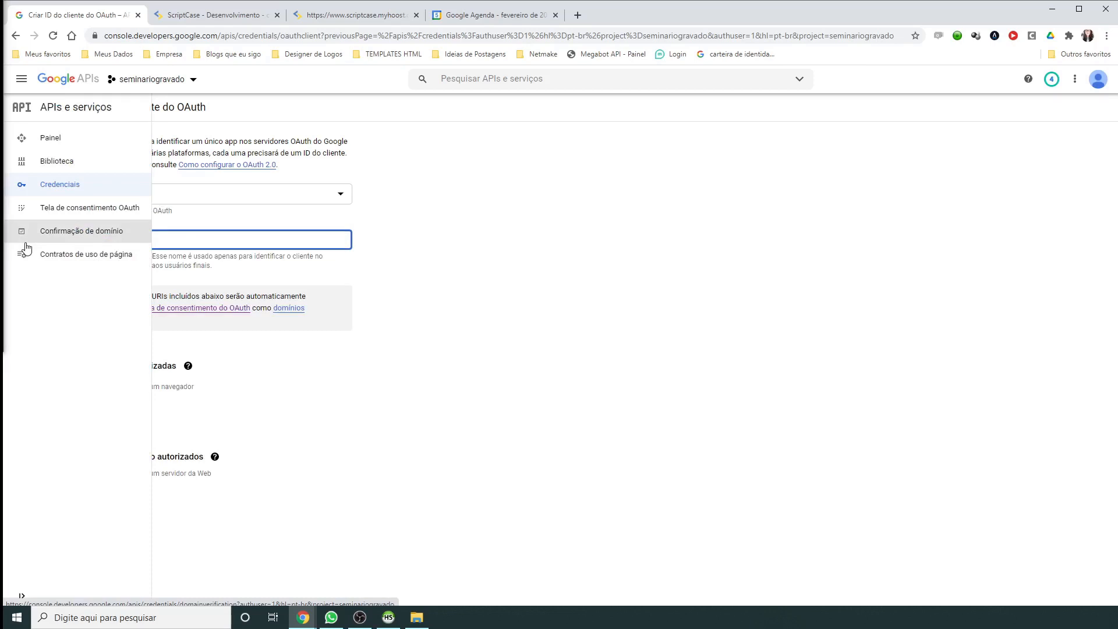
{"action": "type", "text": "seminariogravador"}
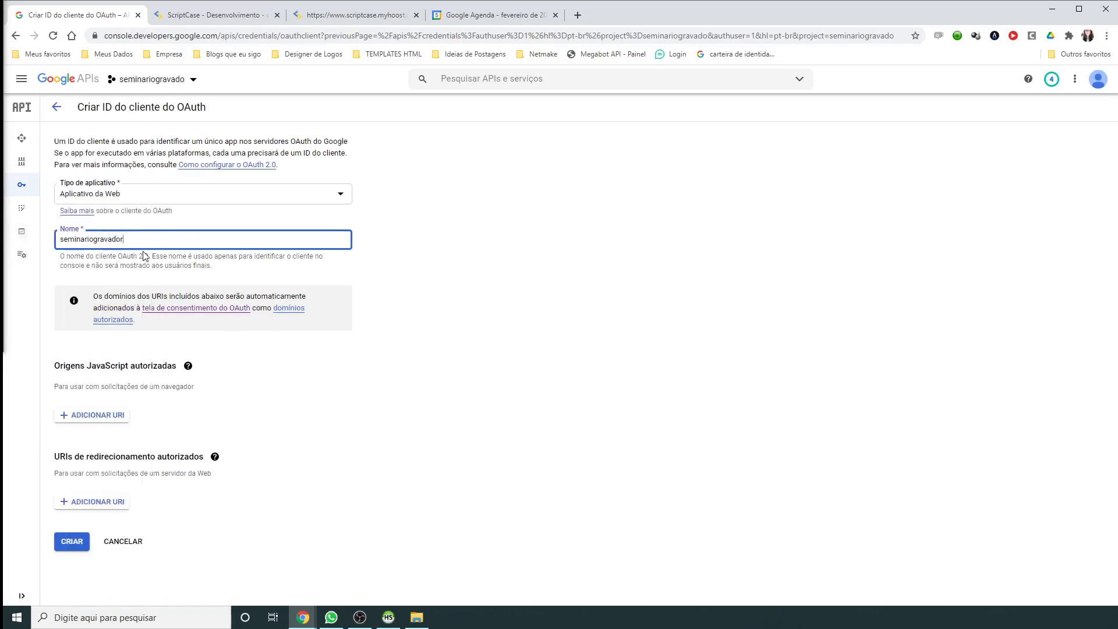
{"action": "key", "text": "BackSpace"}
{"action": "left_click_drag", "start_coordinate": [54, 457], "coordinate": [185, 462]}
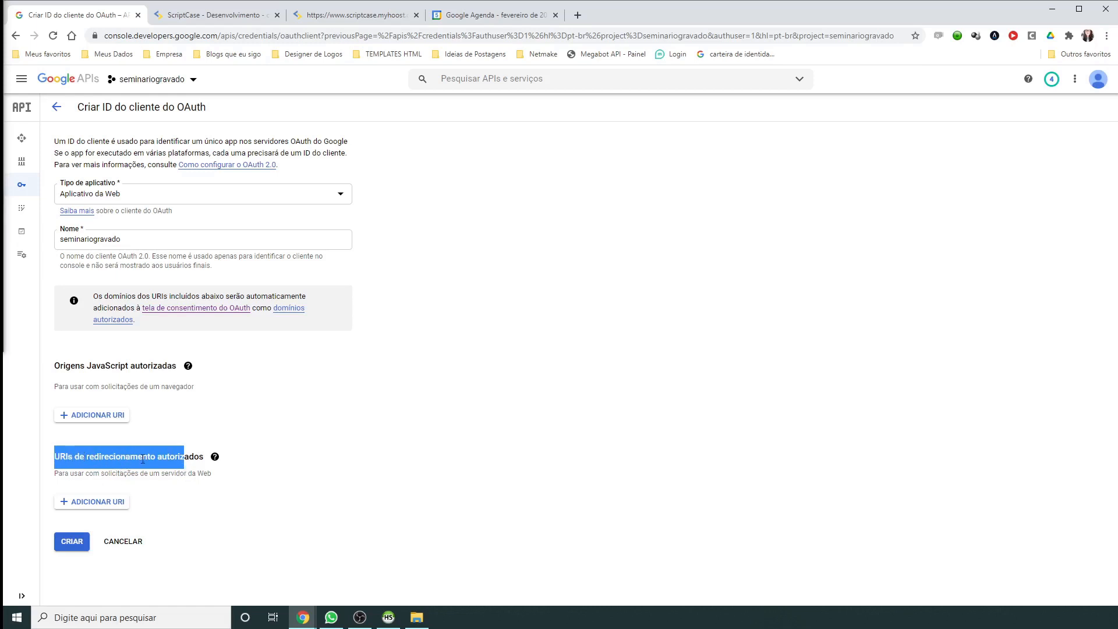
Step: Add an authorized redirect URI set to the calendar app's address ending in /index.php
{"action": "left_click", "coordinate": [233, 530]}
{"action": "left_click", "coordinate": [85, 504]}
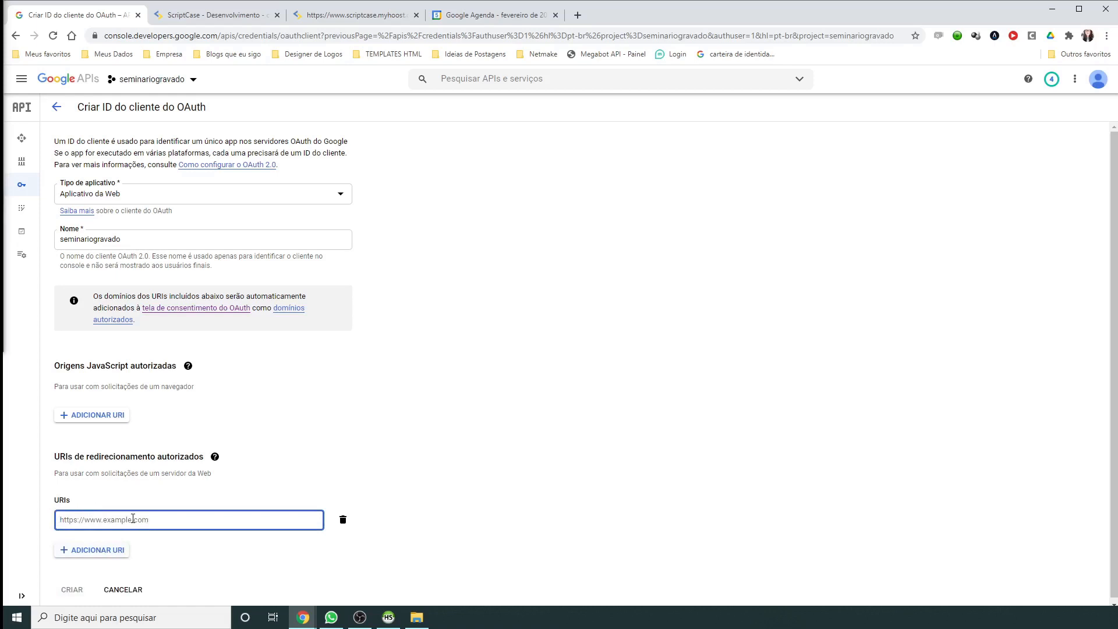
{"action": "left_click", "coordinate": [206, 16]}
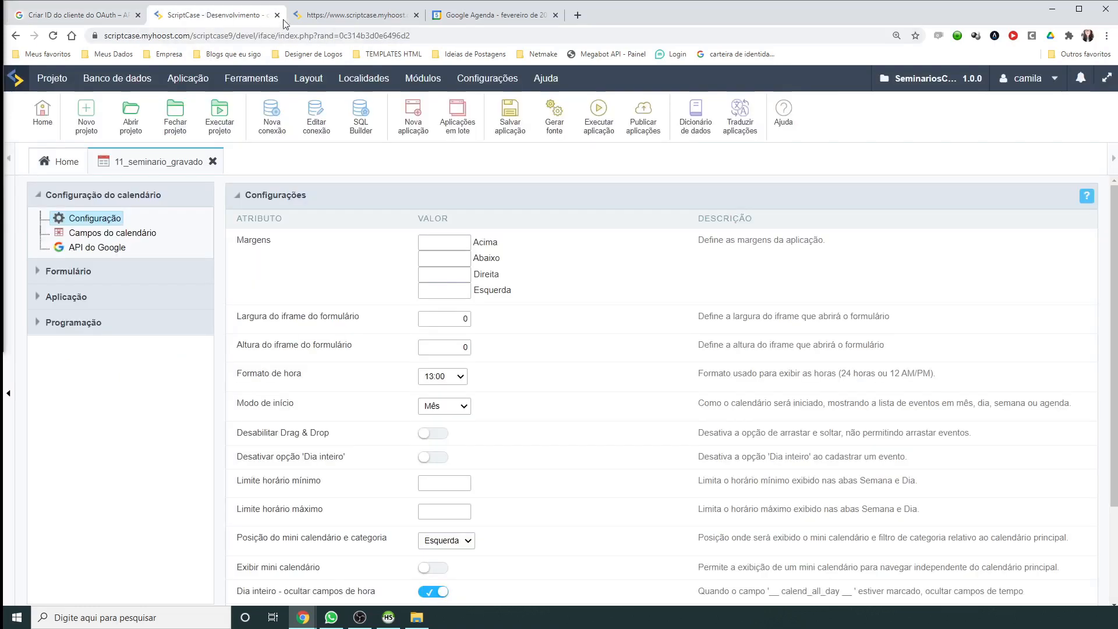
{"action": "left_click", "coordinate": [304, 16]}
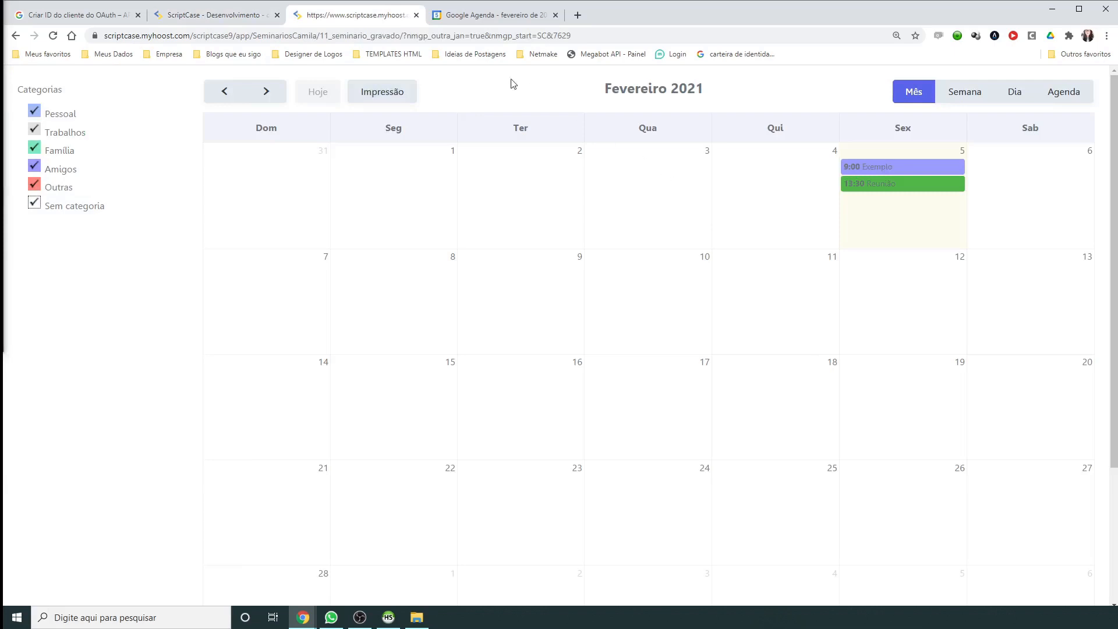
{"action": "left_click", "coordinate": [404, 35]}
{"action": "left_click_drag", "start_coordinate": [446, 35], "coordinate": [105, 47]}
{"action": "key", "text": "ctrl+c"}
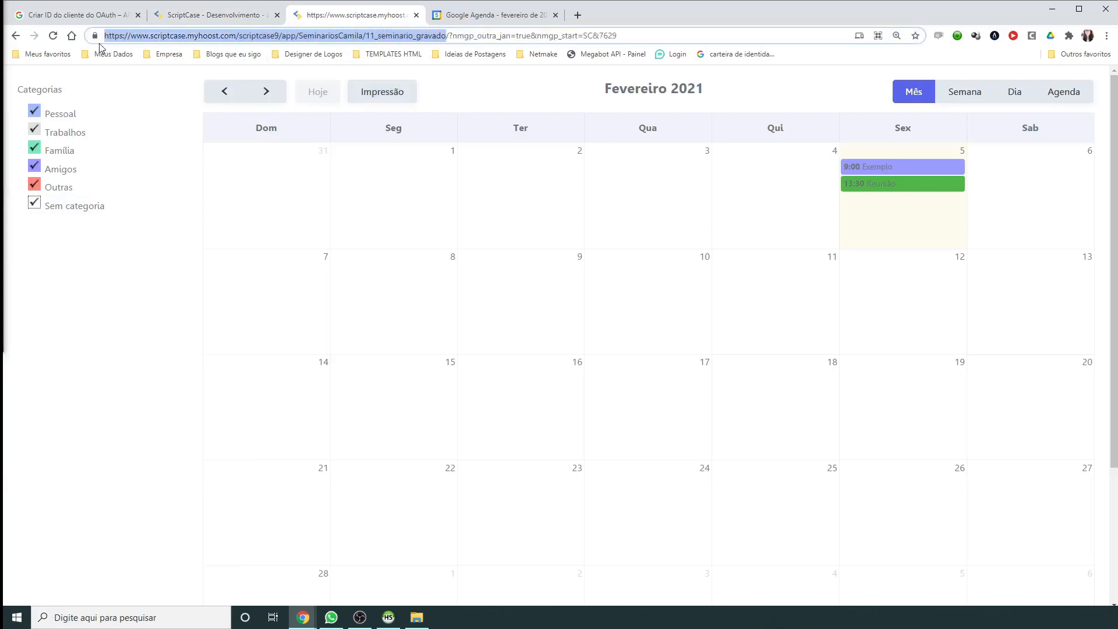
{"action": "left_click", "coordinate": [76, 14]}
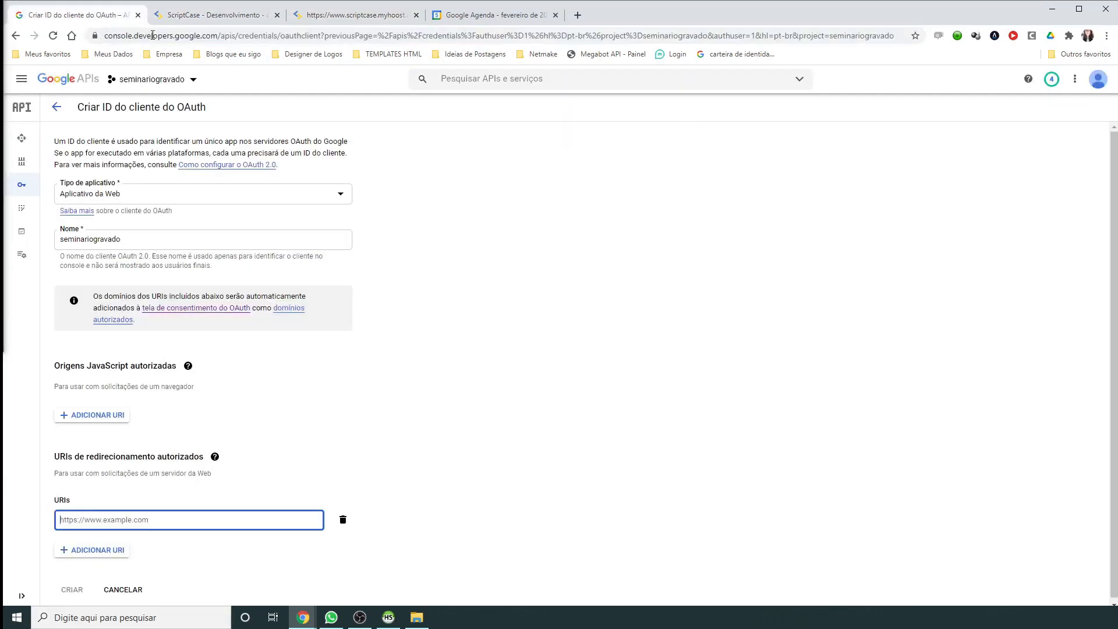
{"action": "left_click", "coordinate": [189, 519]}
{"action": "key", "text": "ctrl+v"}
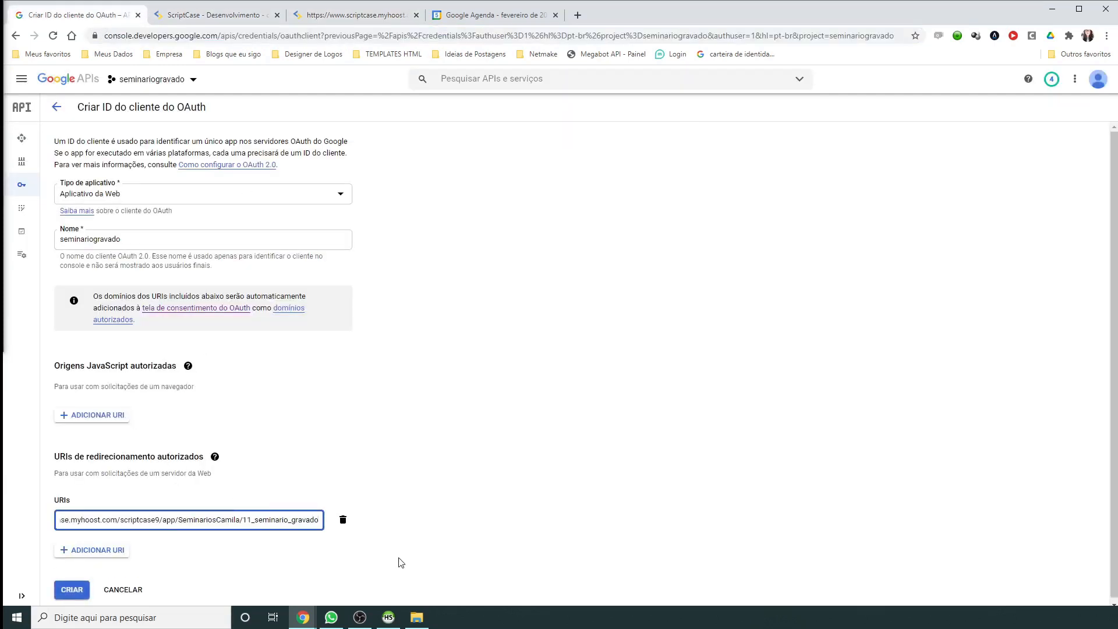
{"action": "type", "text": "/i"}
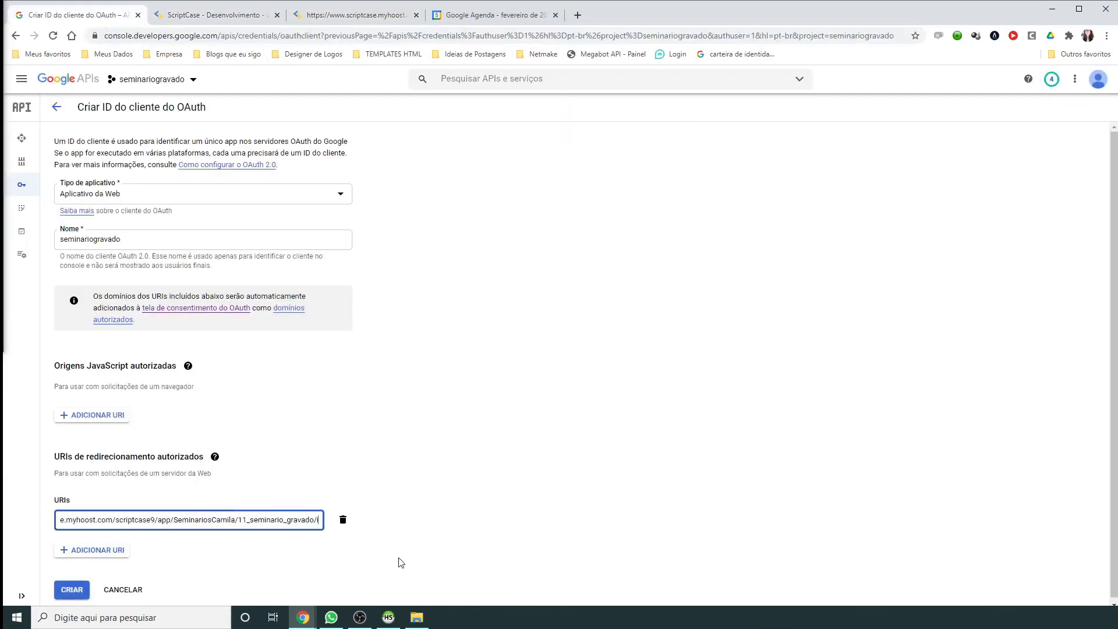
{"action": "type", "text": "ndex.php"}
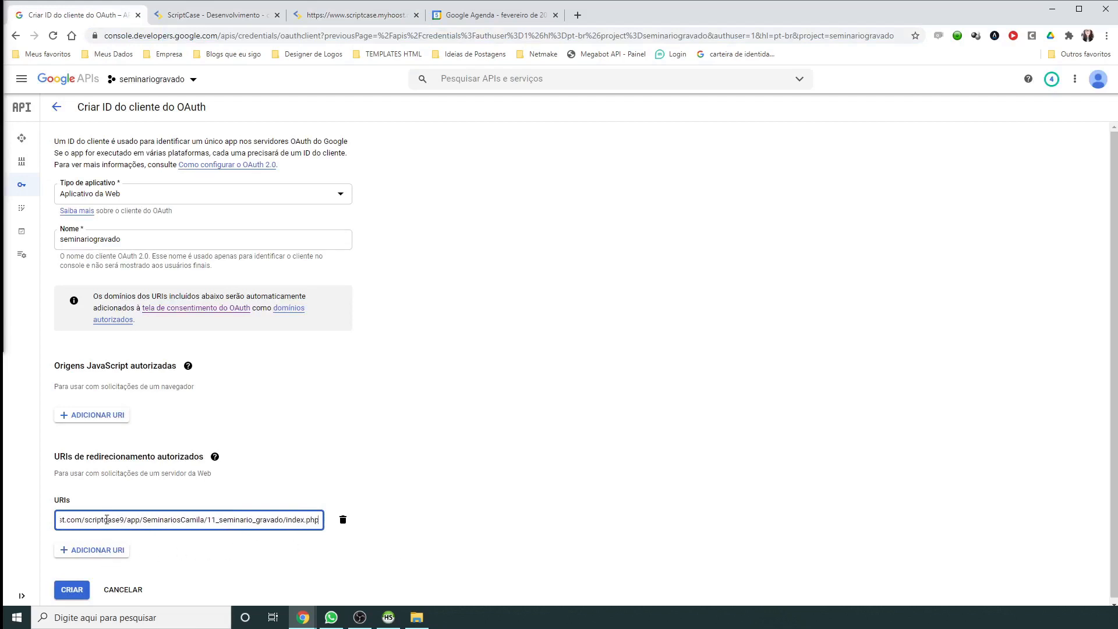
{"action": "left_click_drag", "start_coordinate": [107, 519], "coordinate": [58, 520]}
{"action": "left_click", "coordinate": [303, 489]}
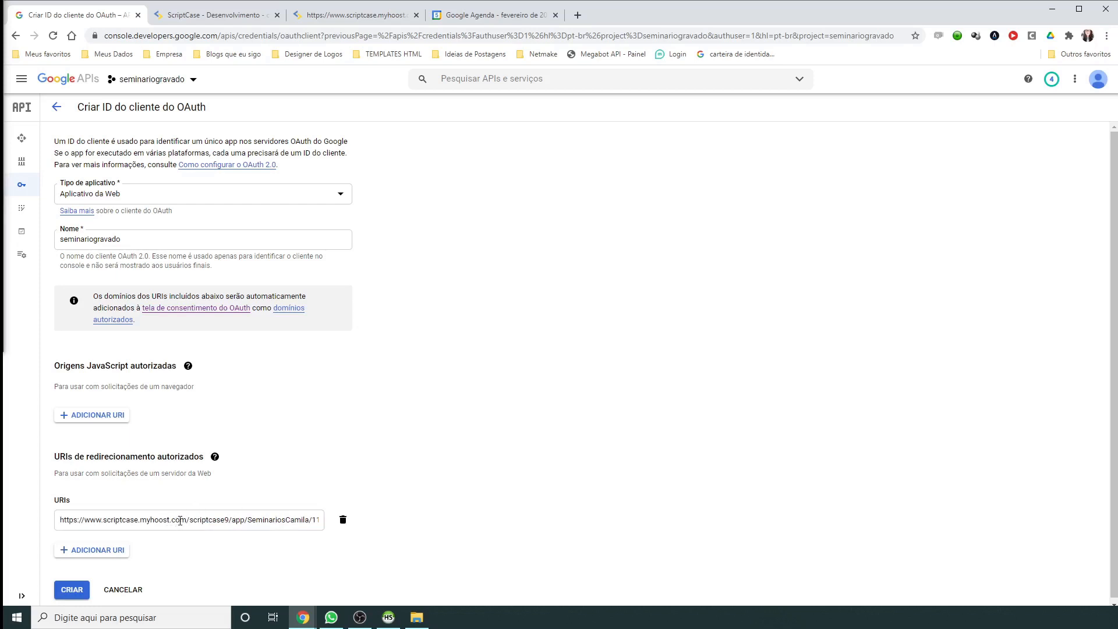
Step: Add a trial localhost redirect URI entry, then delete it again
{"action": "left_click", "coordinate": [173, 16]}
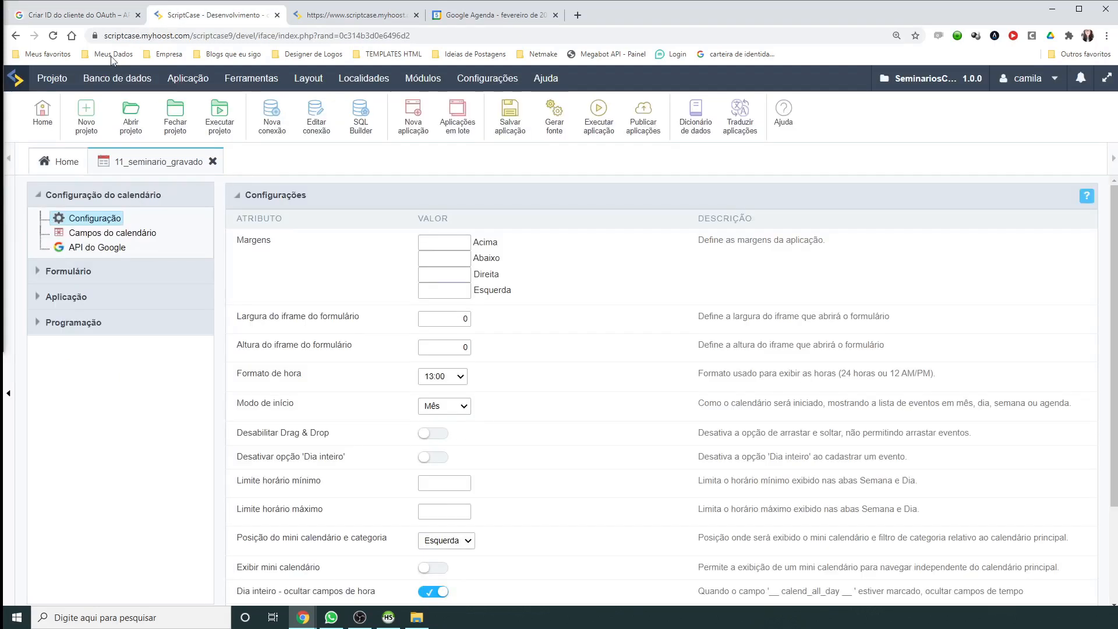
{"action": "left_click_drag", "start_coordinate": [104, 36], "coordinate": [190, 45]}
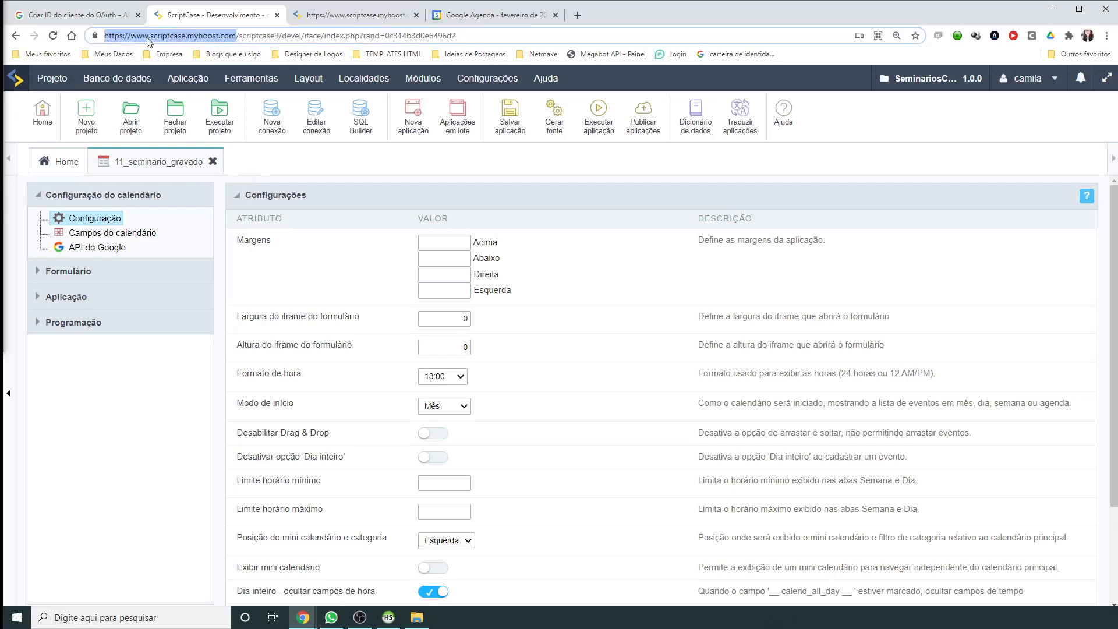
{"action": "left_click", "coordinate": [81, 14]}
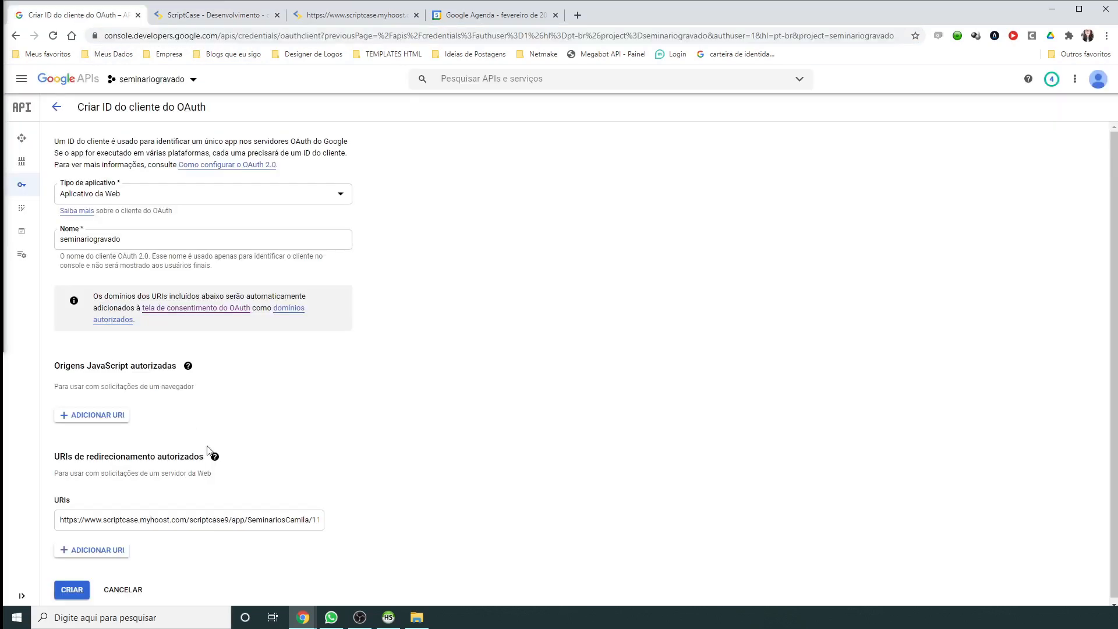
{"action": "left_click", "coordinate": [115, 555]}
{"action": "type", "text": "localhorst"}
{"action": "scroll", "coordinate": [105, 550], "scroll_direction": "down", "scroll_amount": 1}
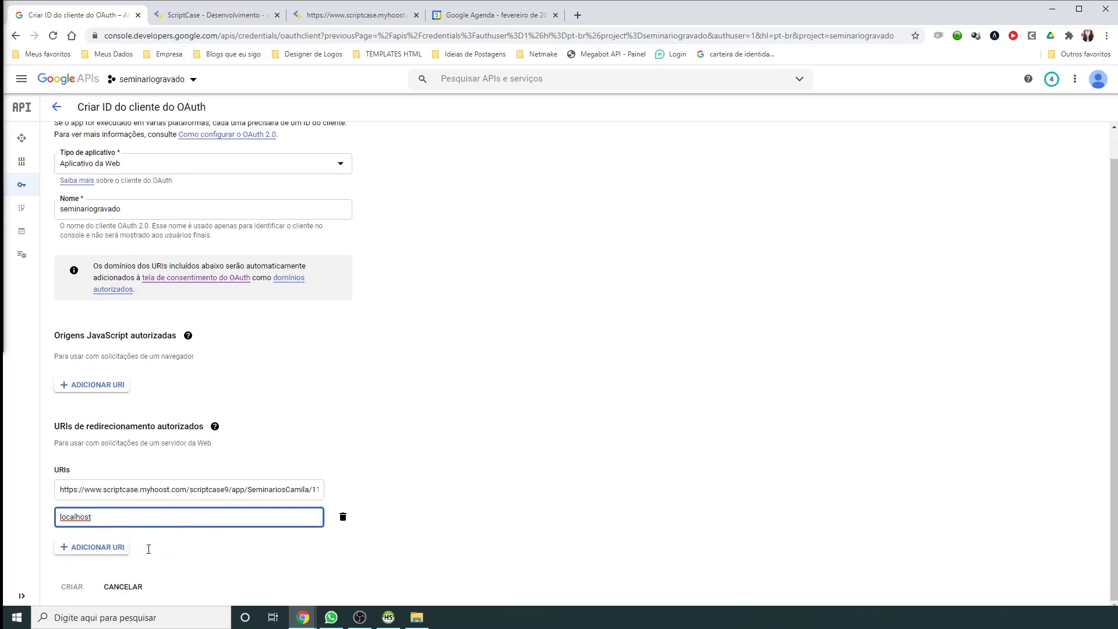
{"action": "double_click", "coordinate": [97, 517]}
{"action": "left_click", "coordinate": [343, 516]}
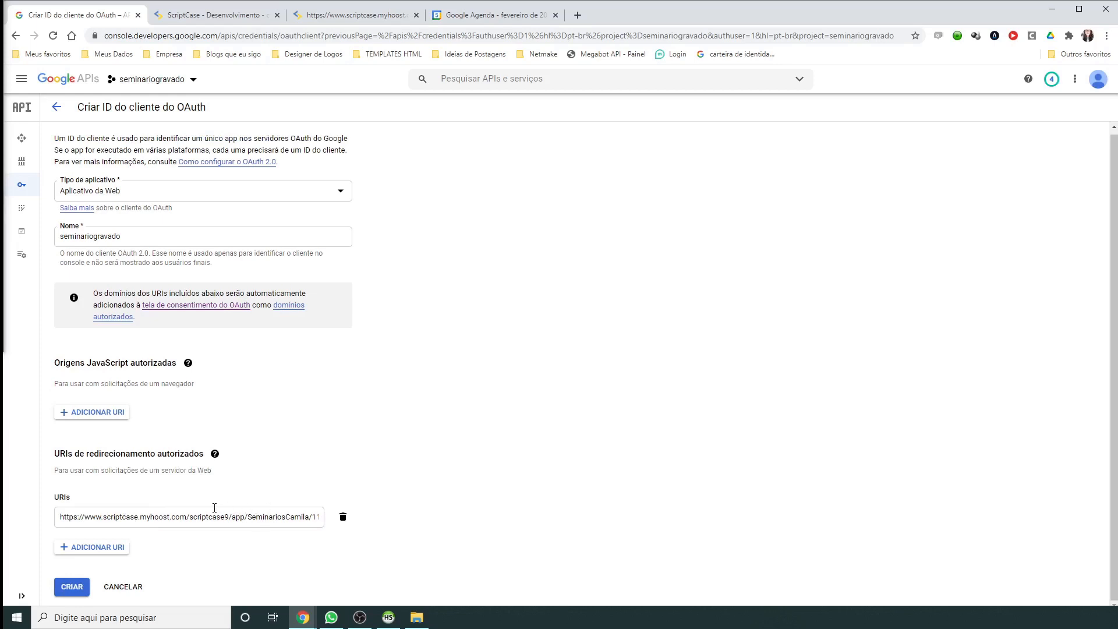
Step: Create the OAuth client, then download and open its client secret JSON file
{"action": "left_click", "coordinate": [71, 589]}
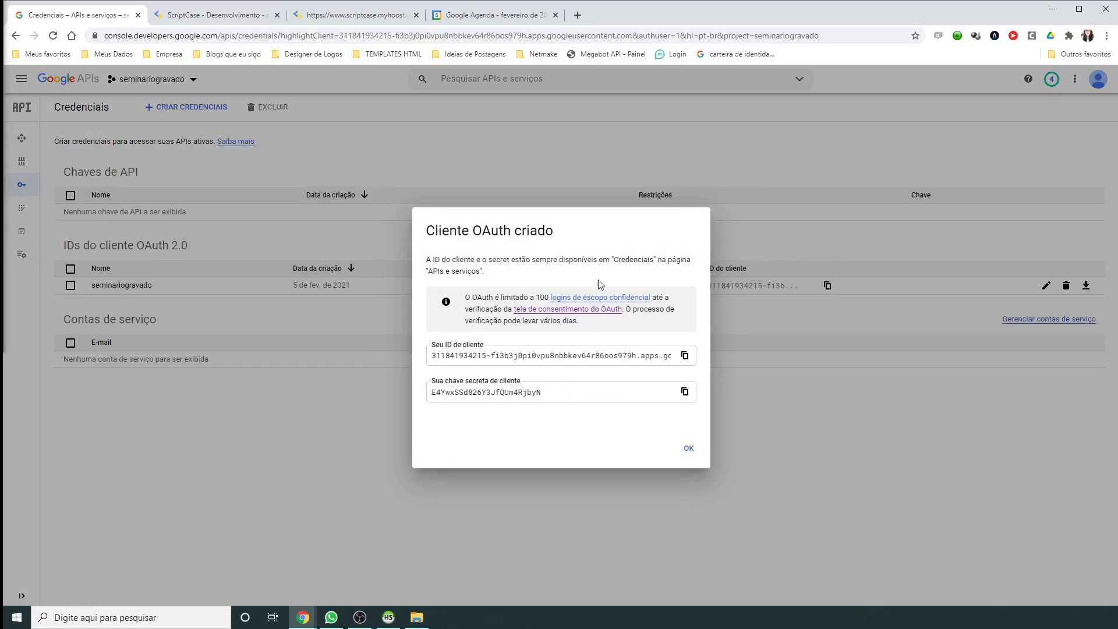
{"action": "left_click", "coordinate": [688, 449]}
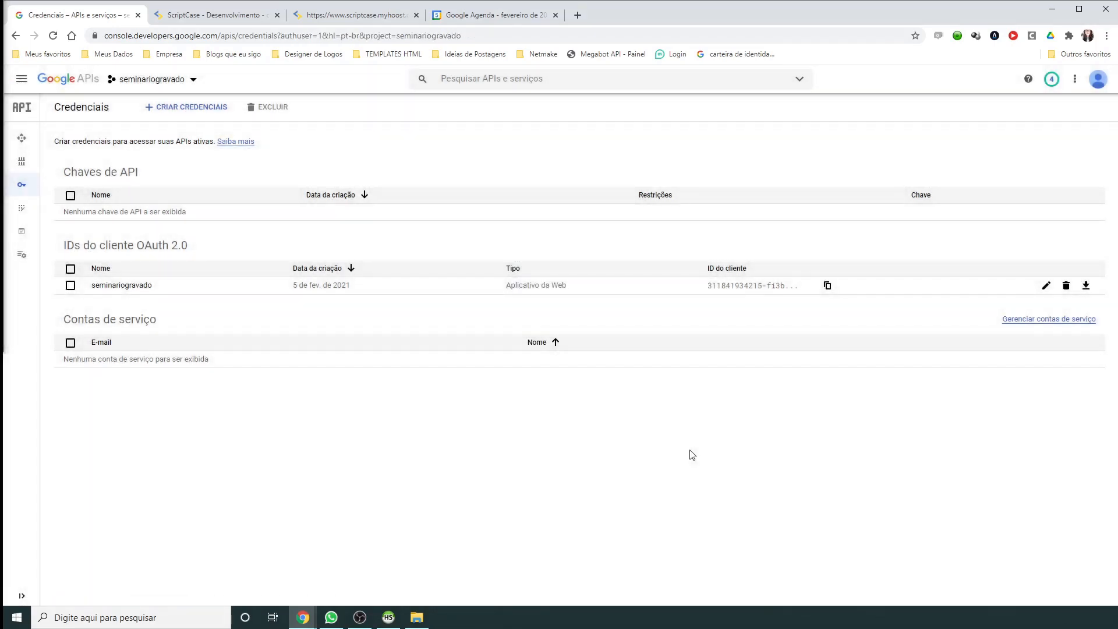
{"action": "left_click", "coordinate": [1086, 286]}
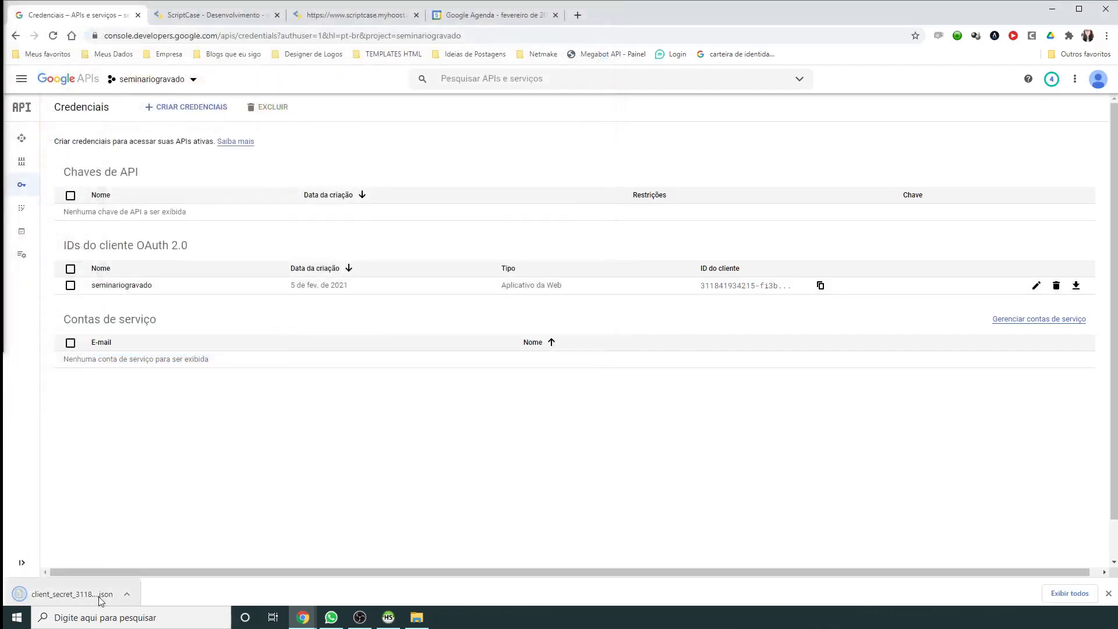
{"action": "left_click", "coordinate": [73, 594]}
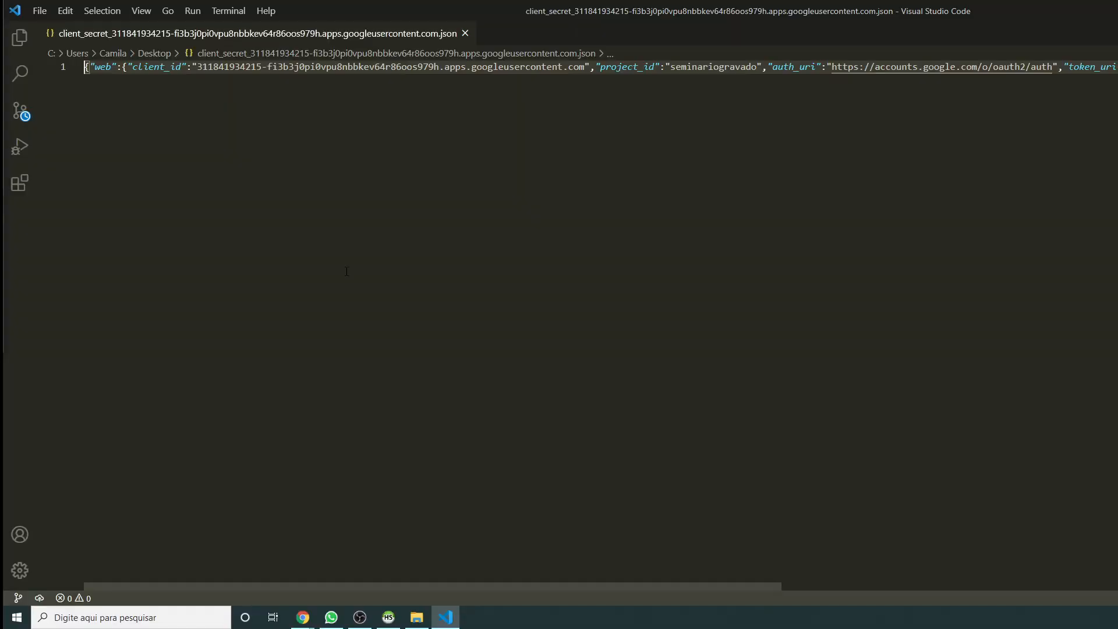
Step: Copy the entire client secret JSON in VS Code and go back to the Scriptcase tab
{"action": "left_click_drag", "start_coordinate": [346, 271], "coordinate": [343, 266]}
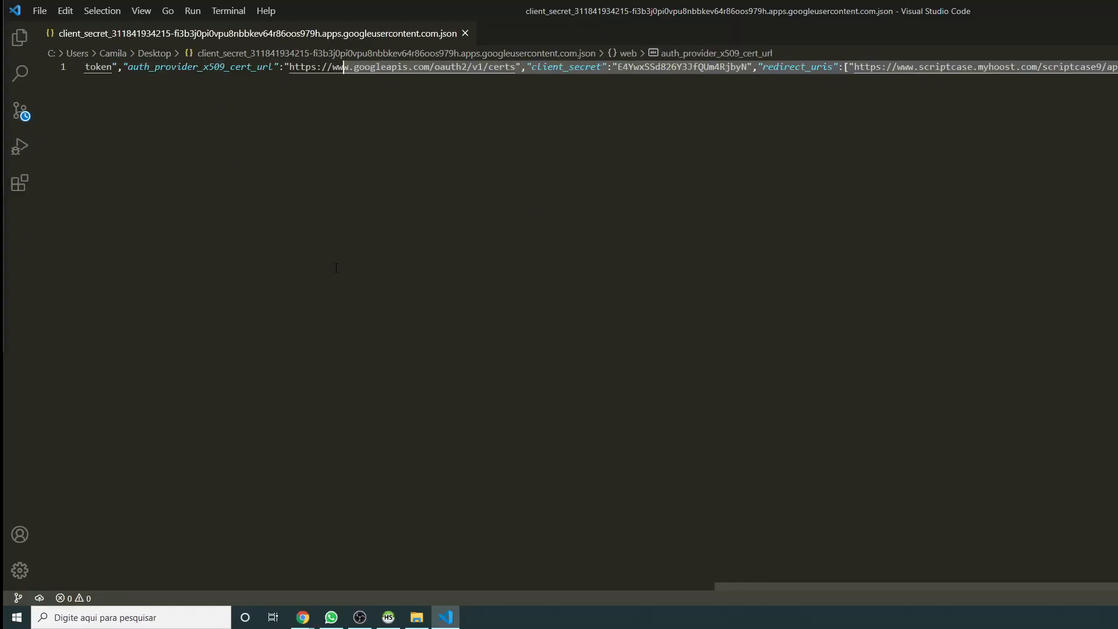
{"action": "left_click_drag", "start_coordinate": [481, 139], "coordinate": [489, 135]}
{"action": "left_click", "coordinate": [566, 89]}
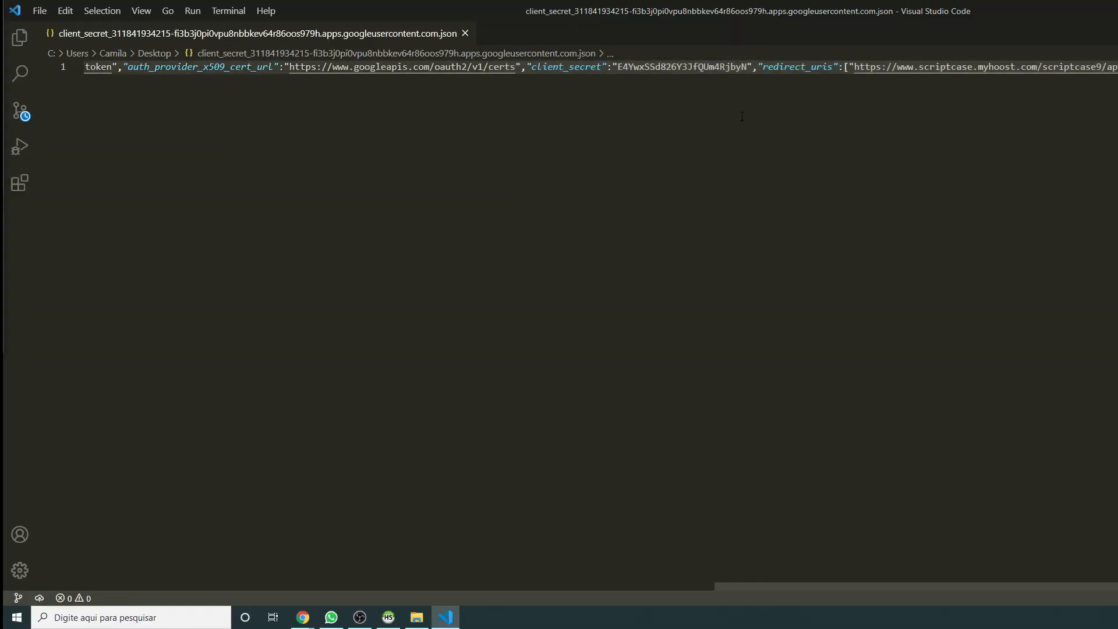
{"action": "key", "text": "ctrl+a"}
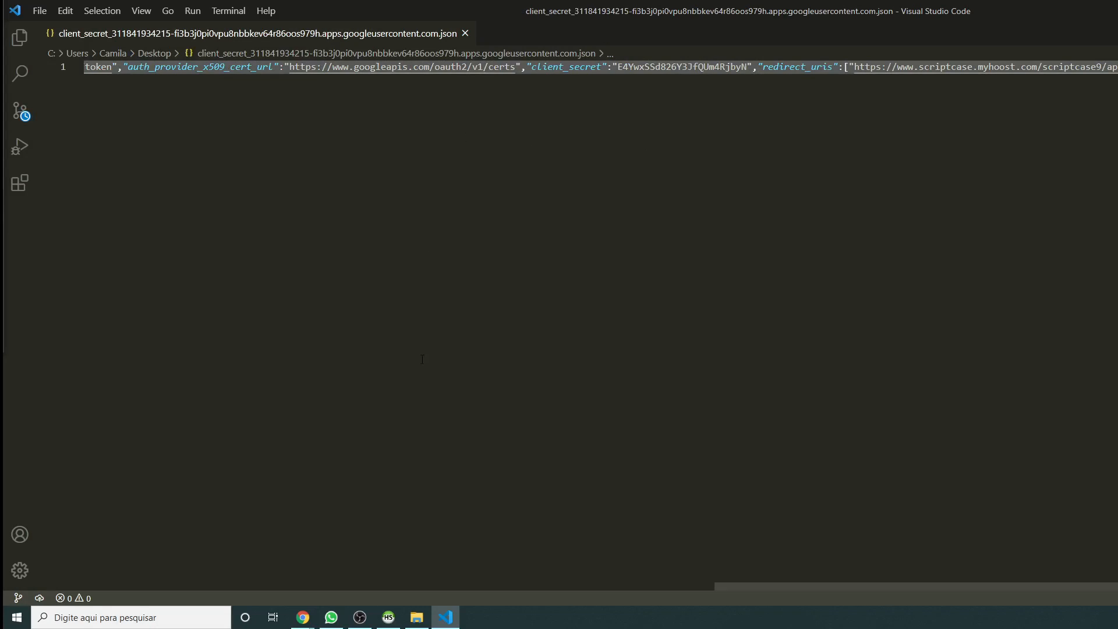
{"action": "left_click", "coordinate": [302, 616]}
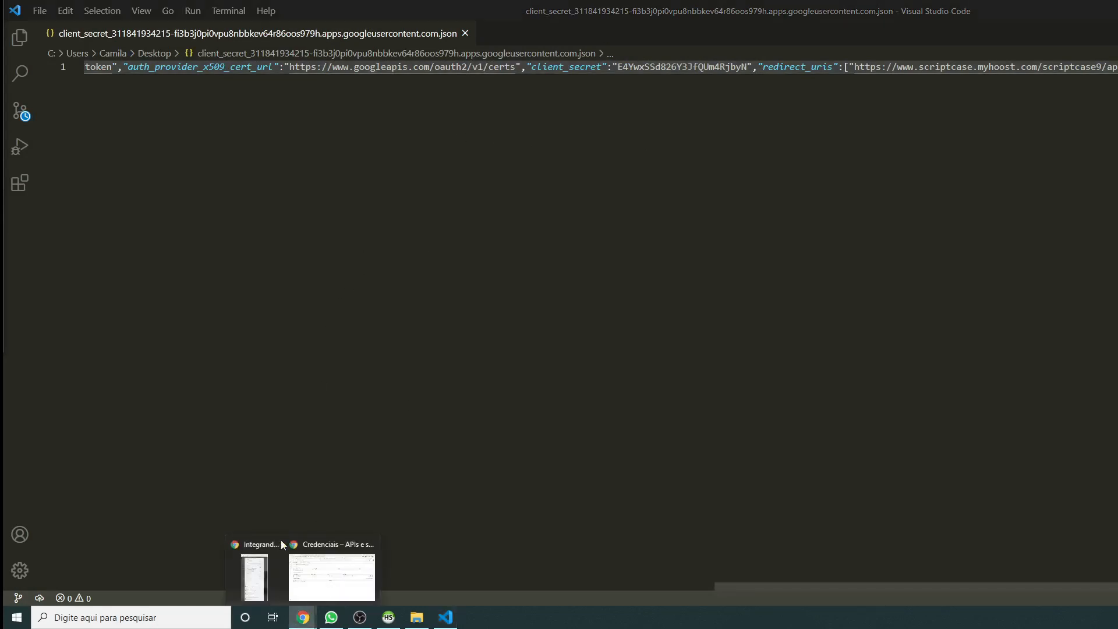
{"action": "left_click", "coordinate": [323, 577]}
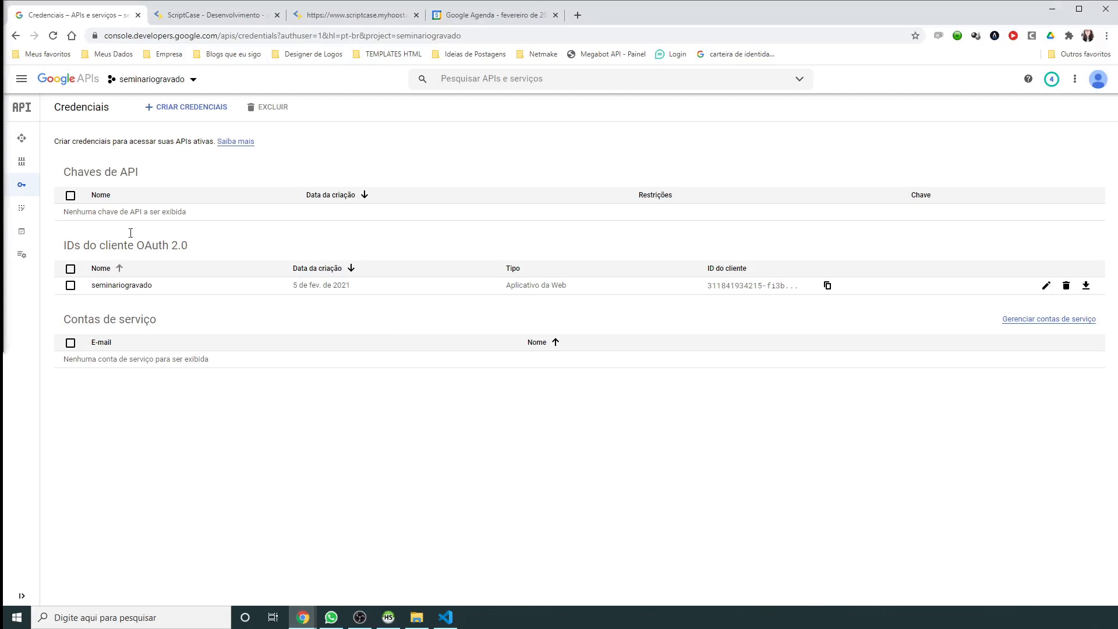
{"action": "left_click", "coordinate": [195, 19]}
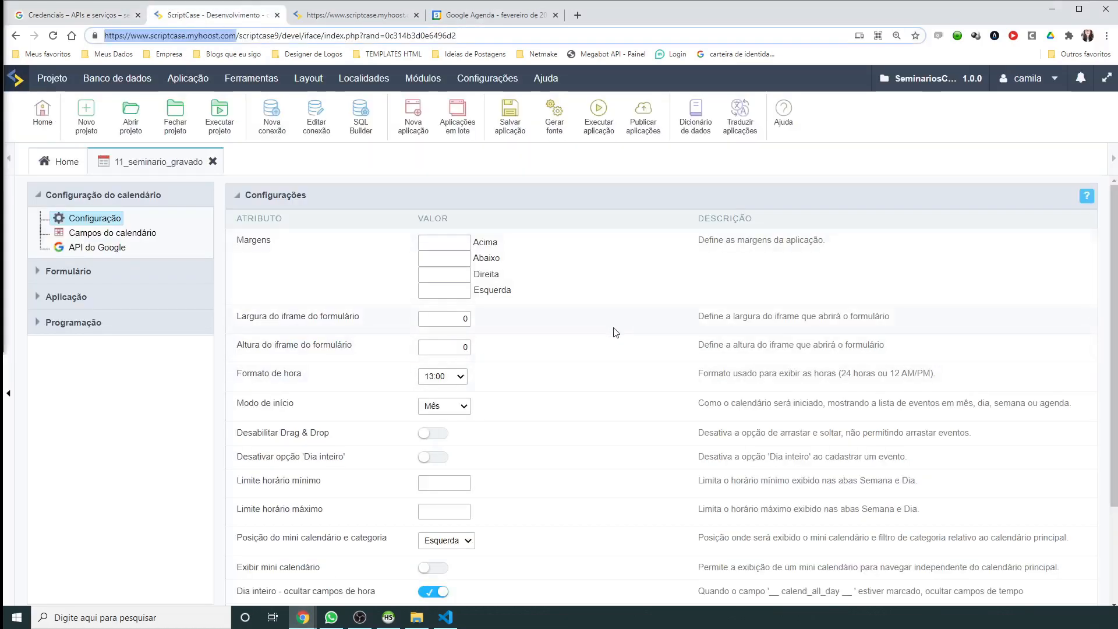
Step: Open the calendar's API do Google settings and turn on Google Calendar integration
{"action": "left_click", "coordinate": [77, 249]}
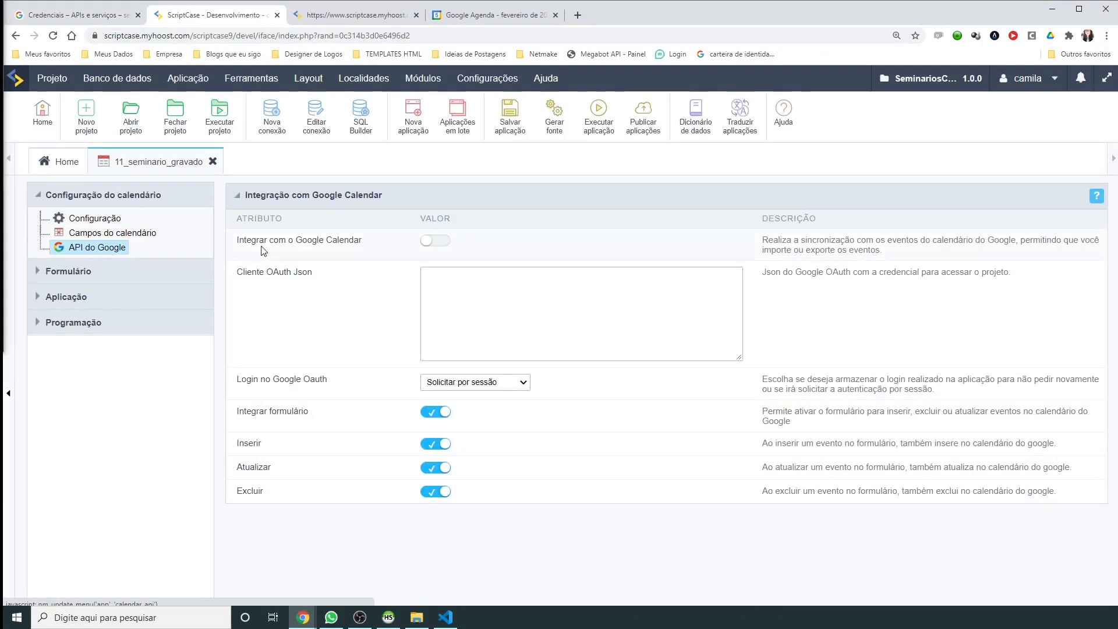
{"action": "left_click_drag", "start_coordinate": [237, 242], "coordinate": [352, 241]}
{"action": "left_click", "coordinate": [444, 243]}
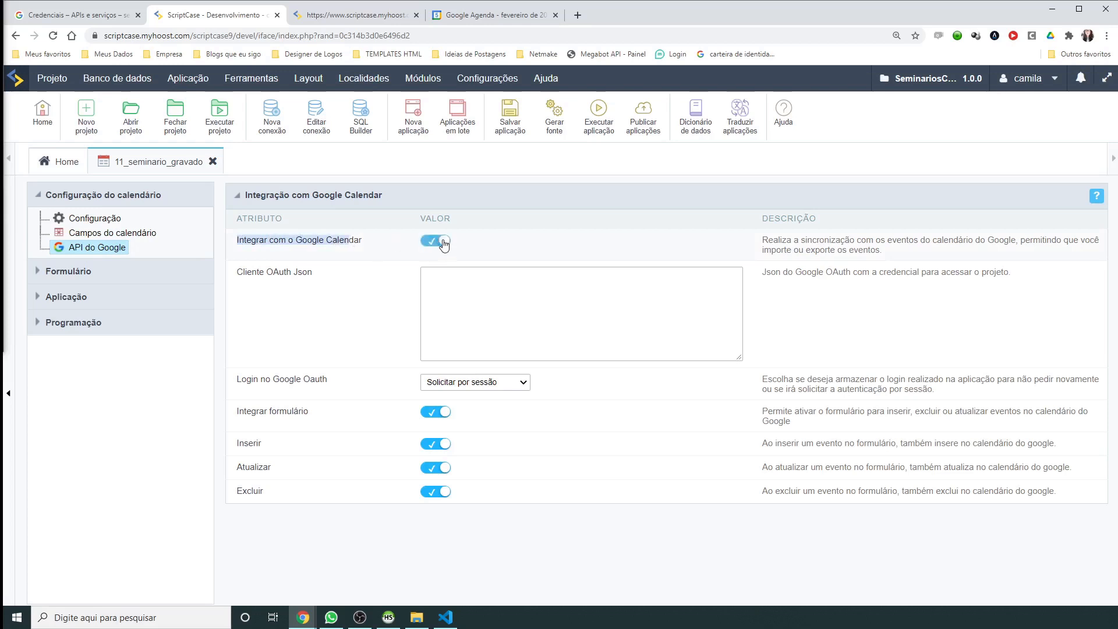
Step: Paste the copied client secret JSON into the Cliente OAuth Json field
{"action": "left_click_drag", "start_coordinate": [237, 272], "coordinate": [305, 275]}
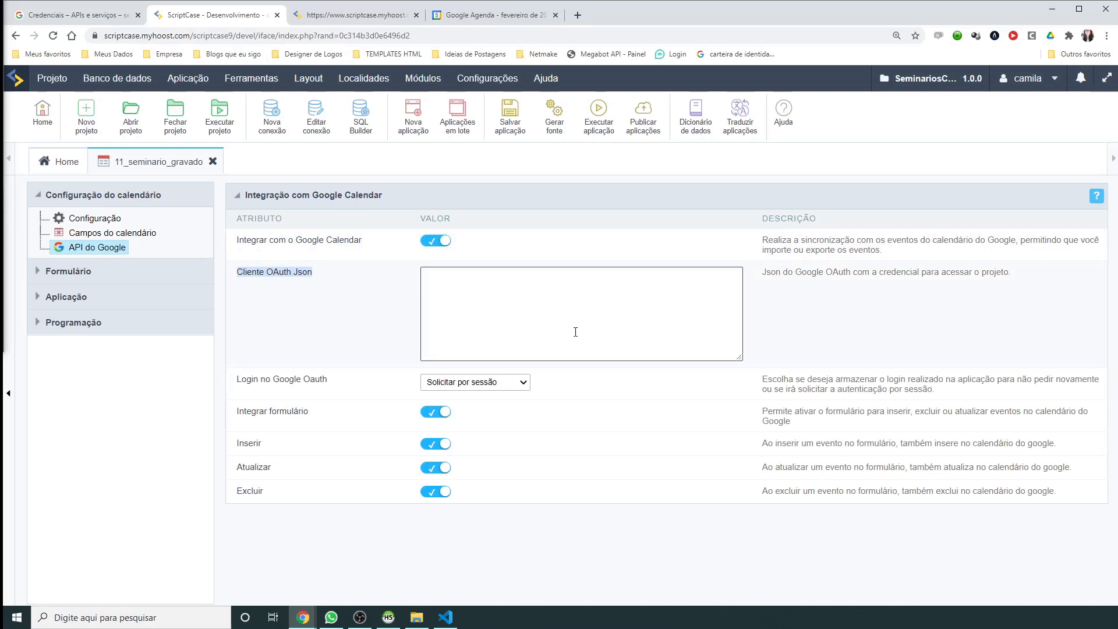
{"action": "left_click", "coordinate": [526, 299]}
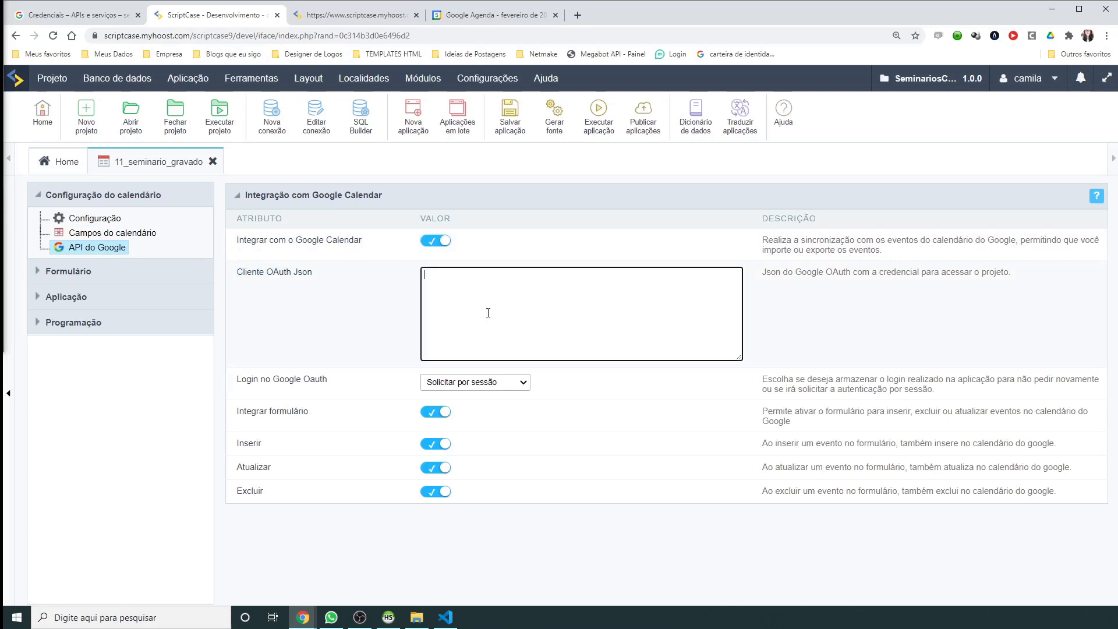
{"action": "key", "text": "alt+Tab"}
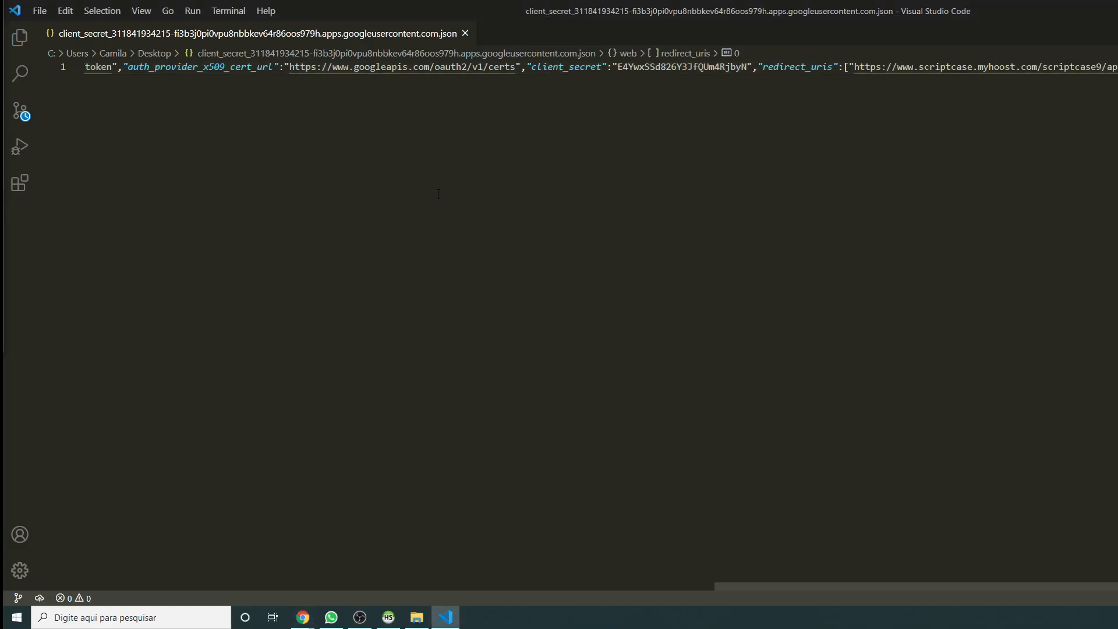
{"action": "key", "text": "ctrl+a"}
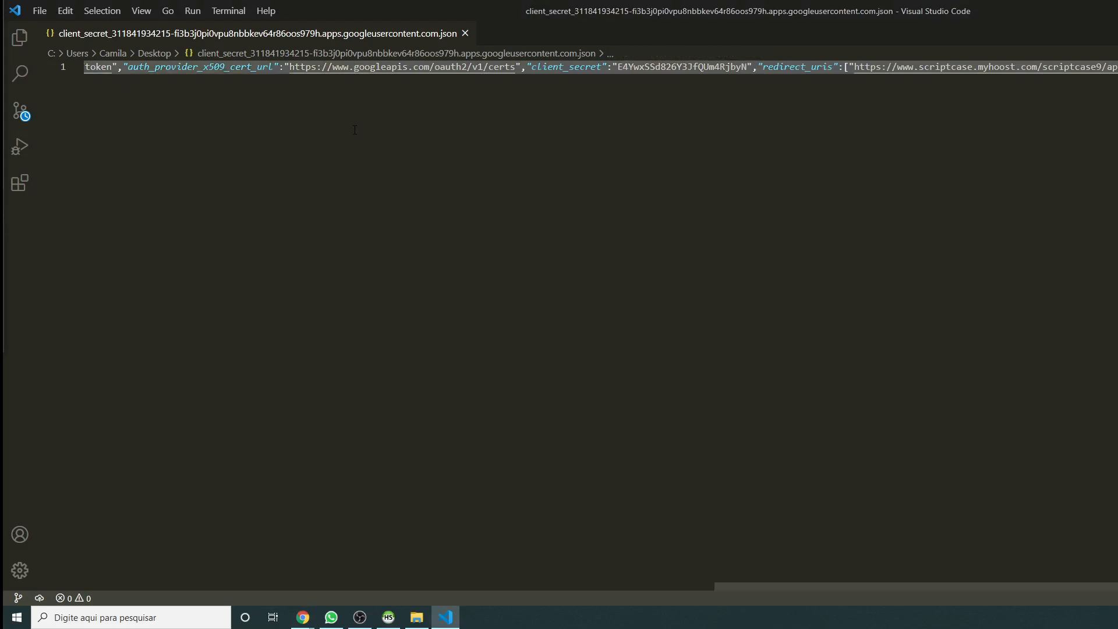
{"action": "left_click", "coordinate": [303, 617]}
{"action": "left_click", "coordinate": [330, 575]}
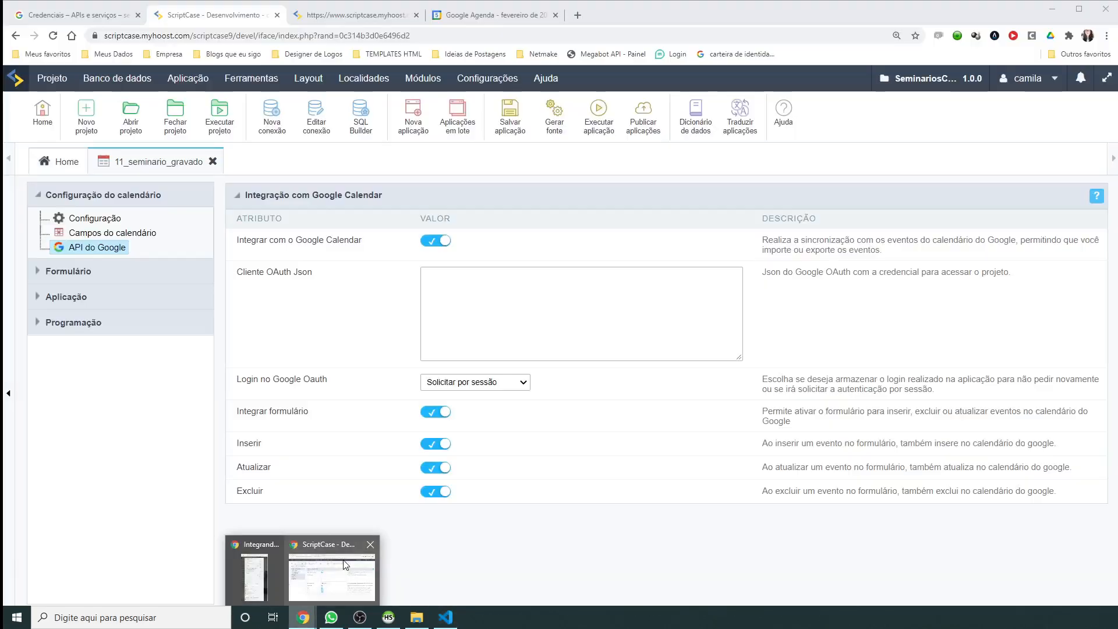
{"action": "right_click", "coordinate": [481, 283]}
{"action": "left_click", "coordinate": [538, 376]}
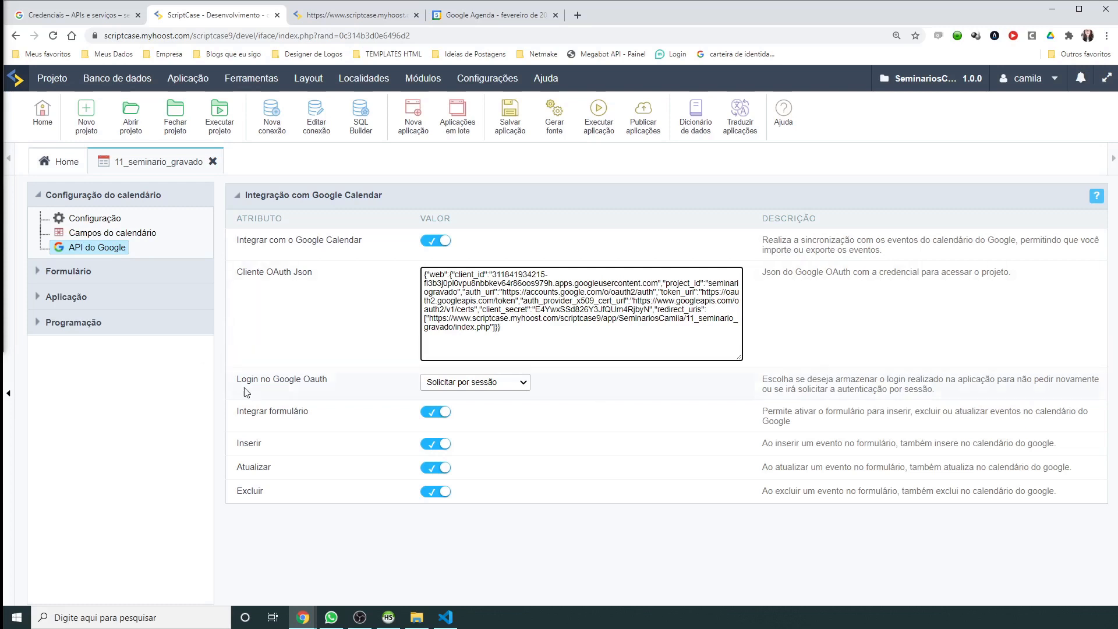
{"action": "mouse_move", "coordinate": [242, 381]}
{"action": "left_mouse_down"}
{"action": "mouse_move", "coordinate": [347, 387]}
{"action": "mouse_move", "coordinate": [240, 382]}
{"action": "left_mouse_up"}
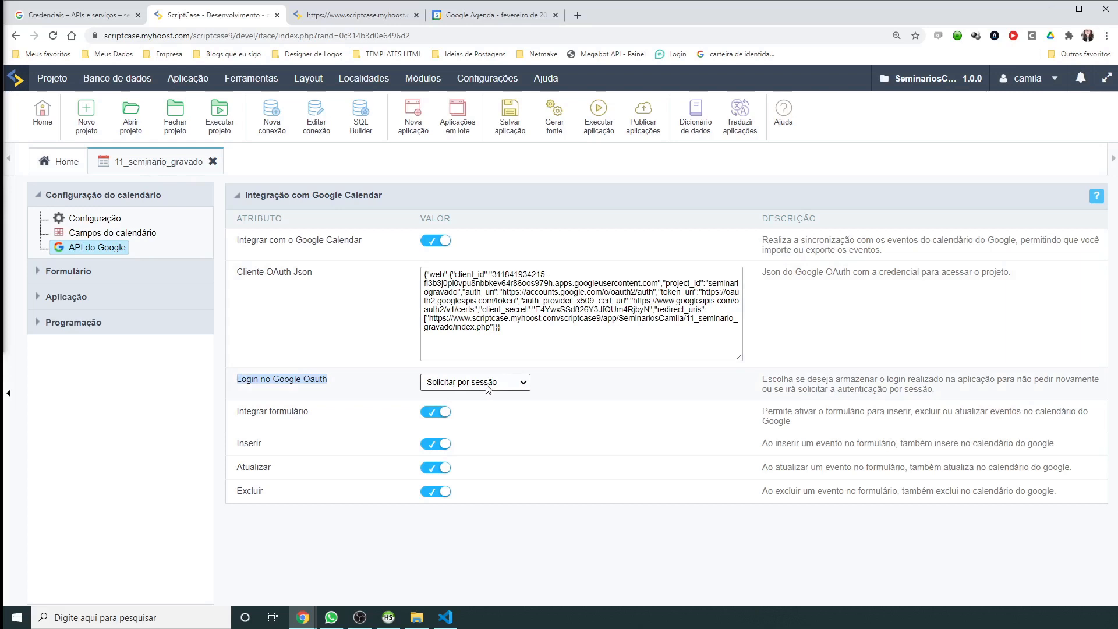
{"action": "left_click", "coordinate": [512, 385]}
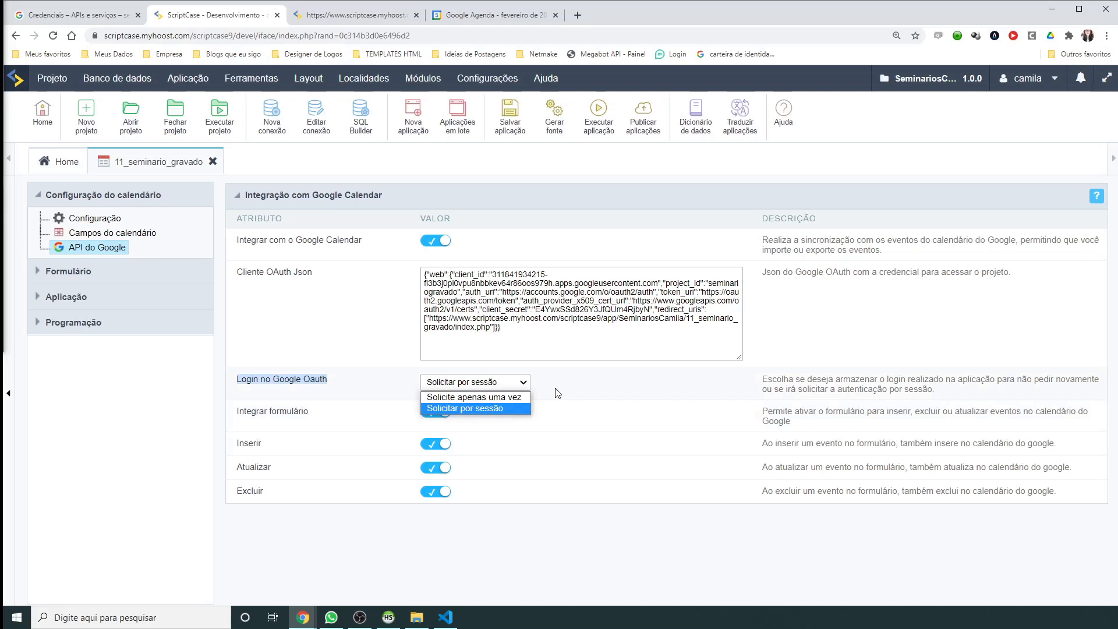
{"action": "left_click", "coordinate": [494, 409]}
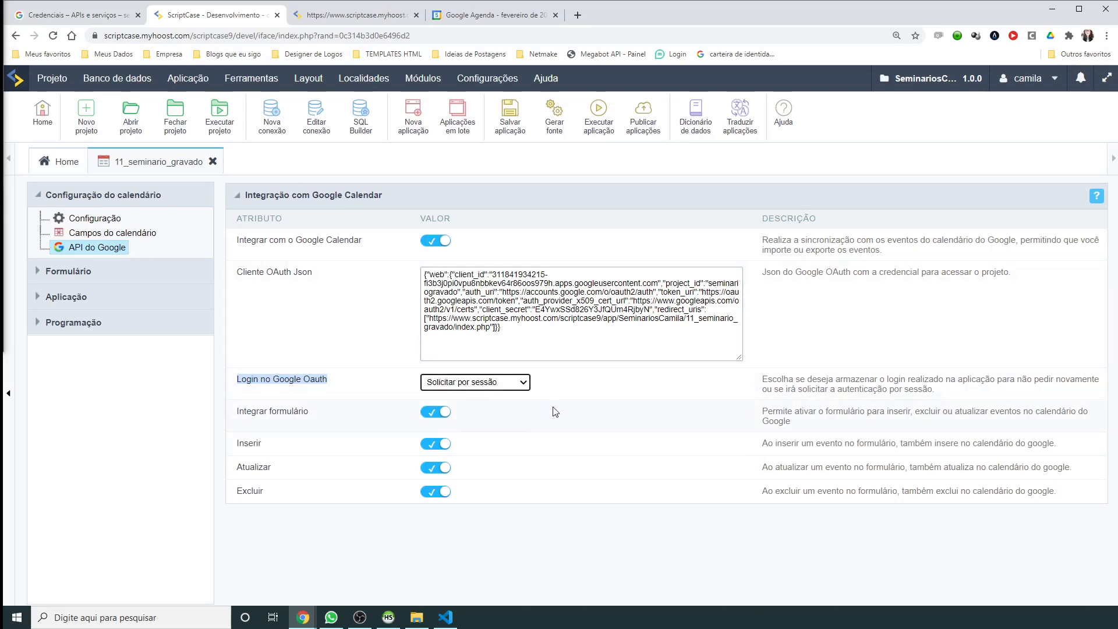
{"action": "left_click", "coordinate": [581, 413]}
{"action": "left_click_drag", "start_coordinate": [239, 411], "coordinate": [294, 412]}
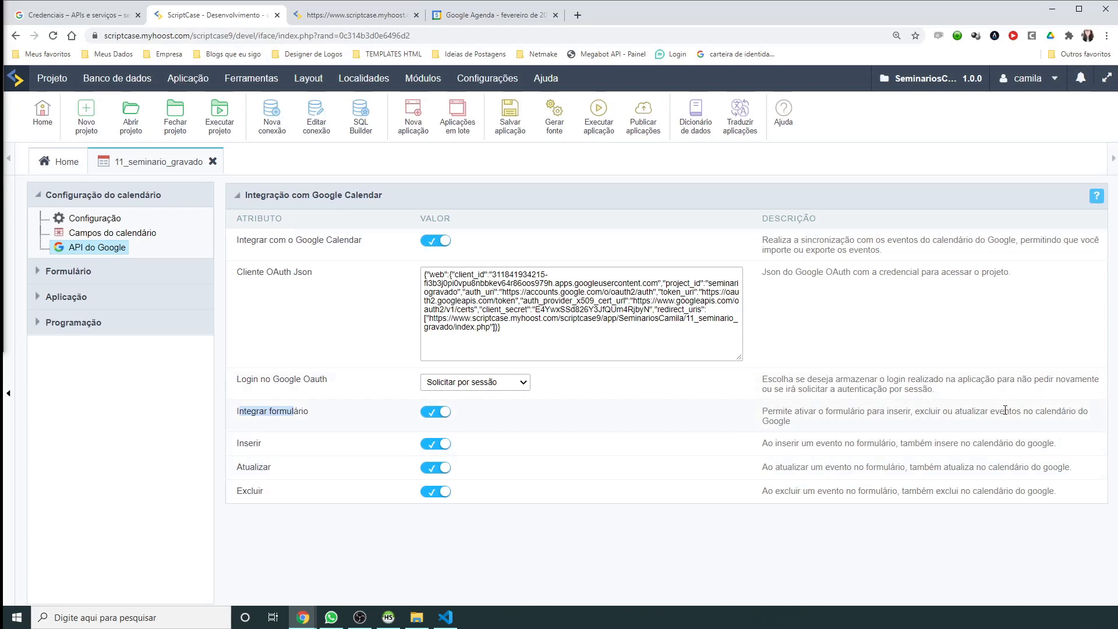
Step: Leave Integrar formulário on, after toggling it, and switch Excluir sync off
{"action": "left_click", "coordinate": [474, 418]}
{"action": "left_click_drag", "start_coordinate": [315, 418], "coordinate": [238, 414]}
{"action": "left_click", "coordinate": [499, 414]}
{"action": "left_click", "coordinate": [436, 412]}
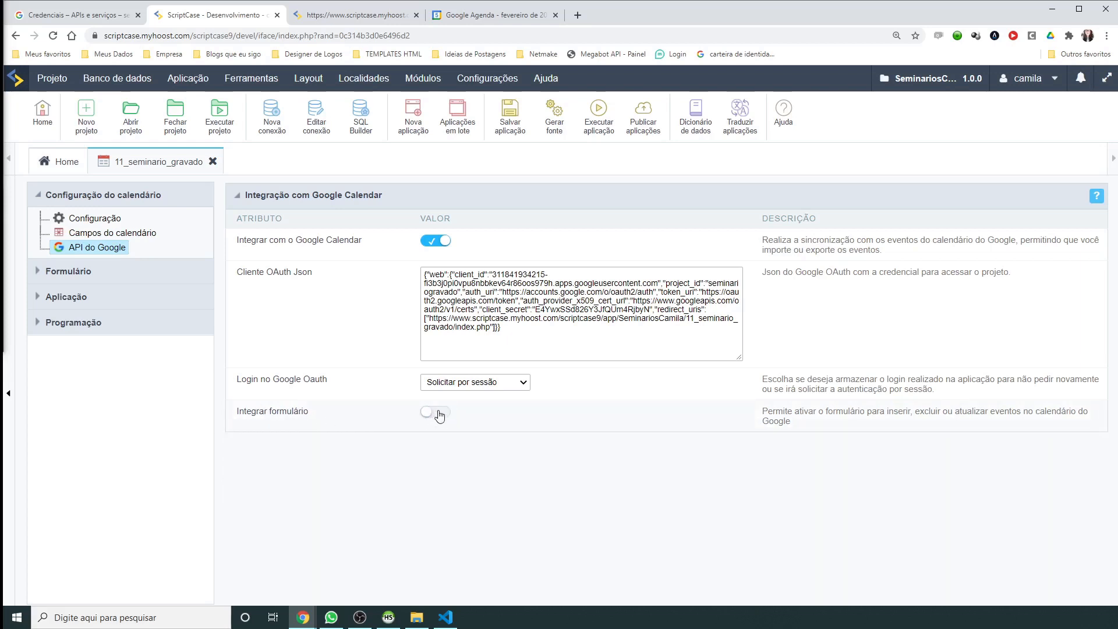
{"action": "left_click", "coordinate": [437, 412]}
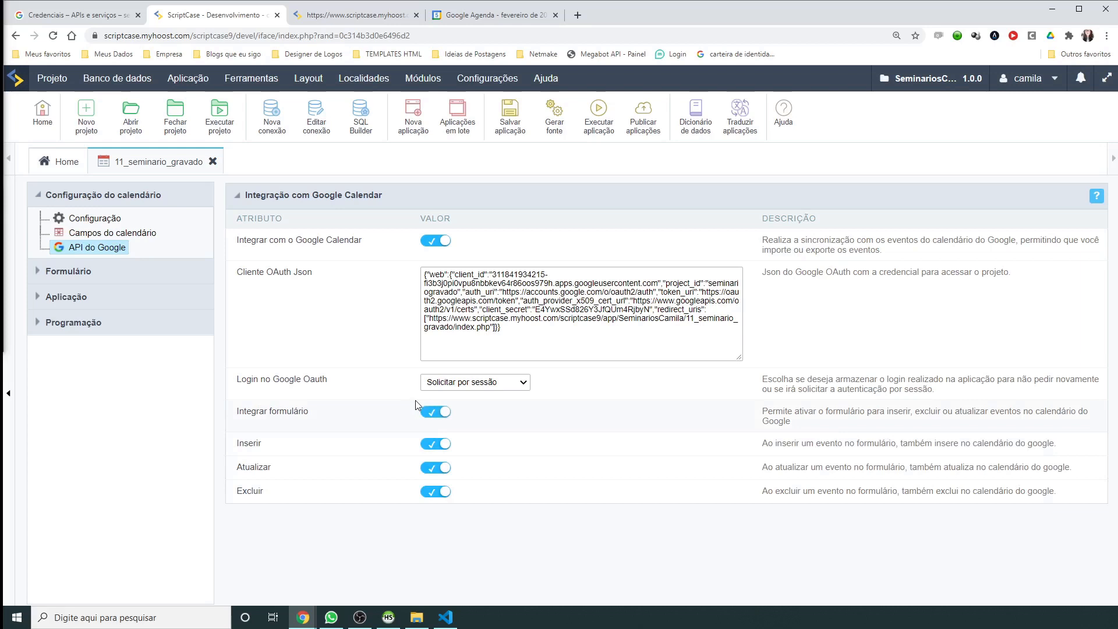
{"action": "left_click", "coordinate": [421, 495]}
Step: Turn Excluir back on, save, and run the app, noting the failing file at line 4060
{"action": "left_click", "coordinate": [438, 492]}
{"action": "left_click", "coordinate": [512, 117]}
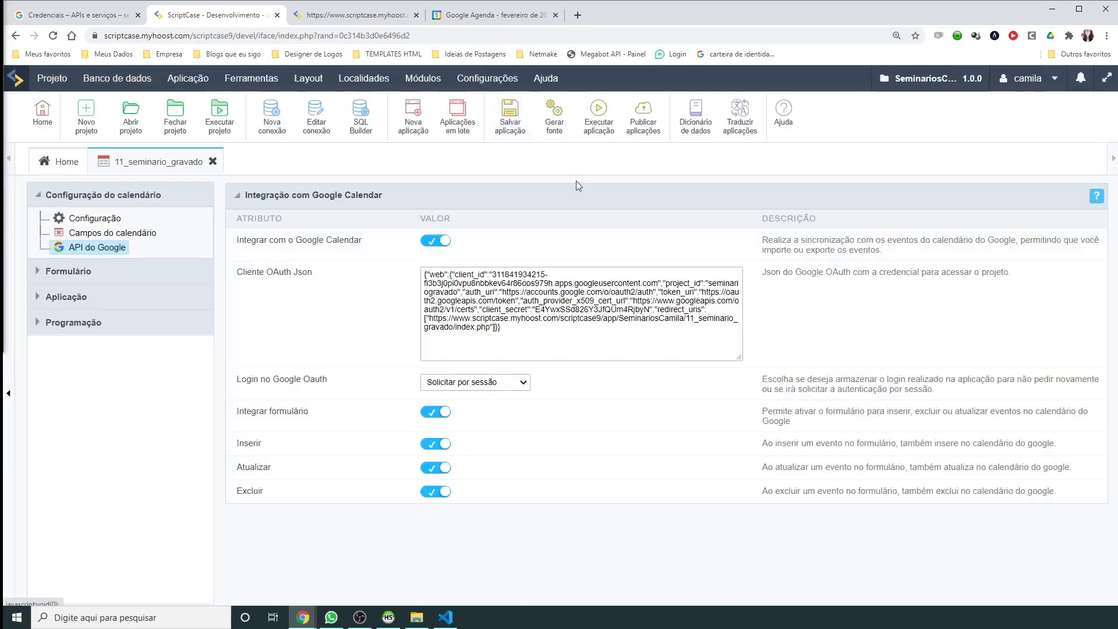
{"action": "left_click", "coordinate": [605, 135]}
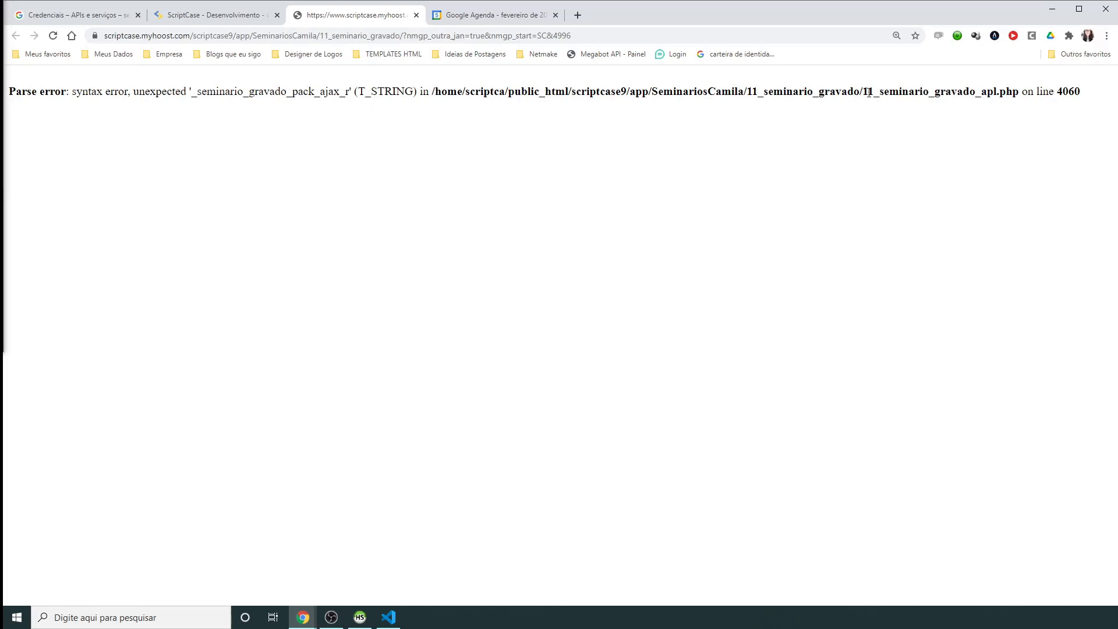
{"action": "left_click_drag", "start_coordinate": [861, 92], "coordinate": [1019, 92]}
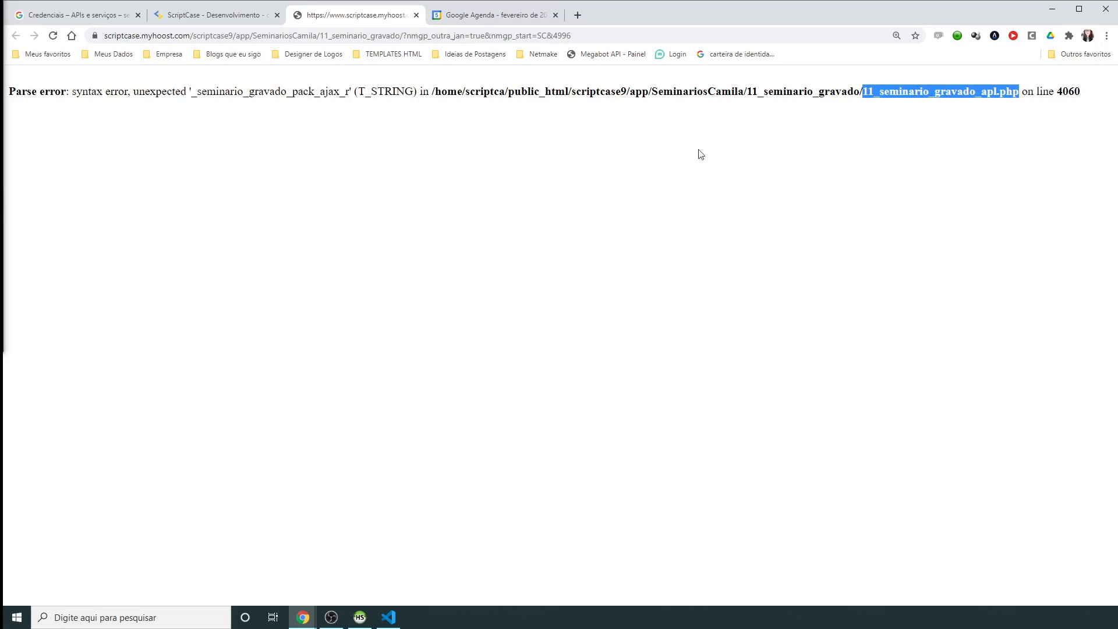
{"action": "left_click", "coordinate": [215, 19]}
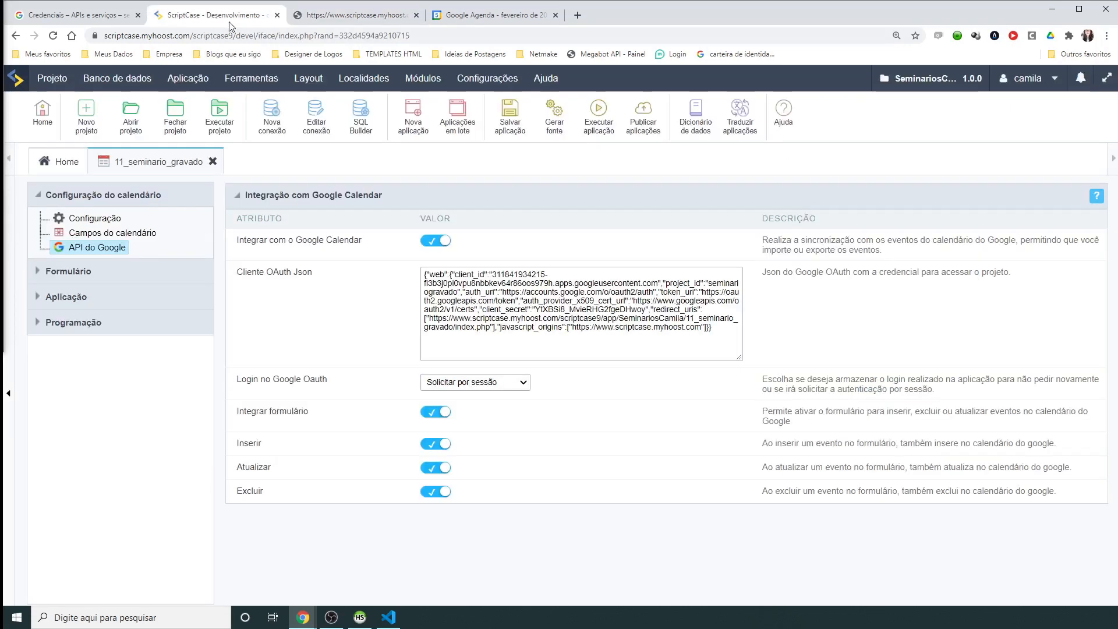
Step: Open Aplicação > Código-fonte and copy the file name 11_seminario_gravado_apl.php from the error
{"action": "left_click", "coordinate": [187, 78]}
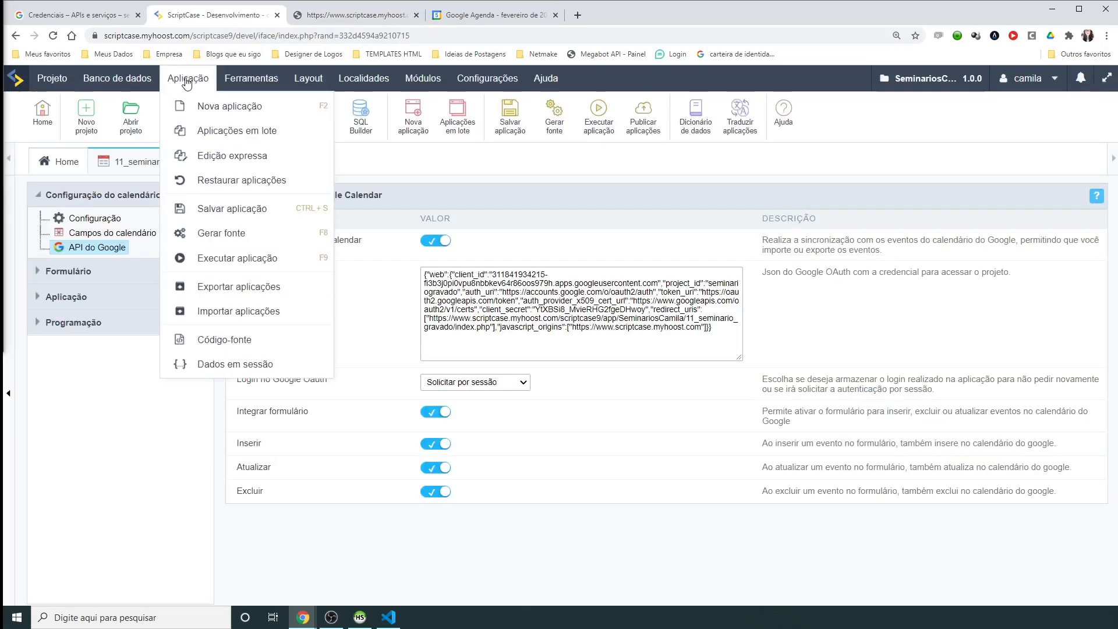
{"action": "left_click", "coordinate": [197, 340]}
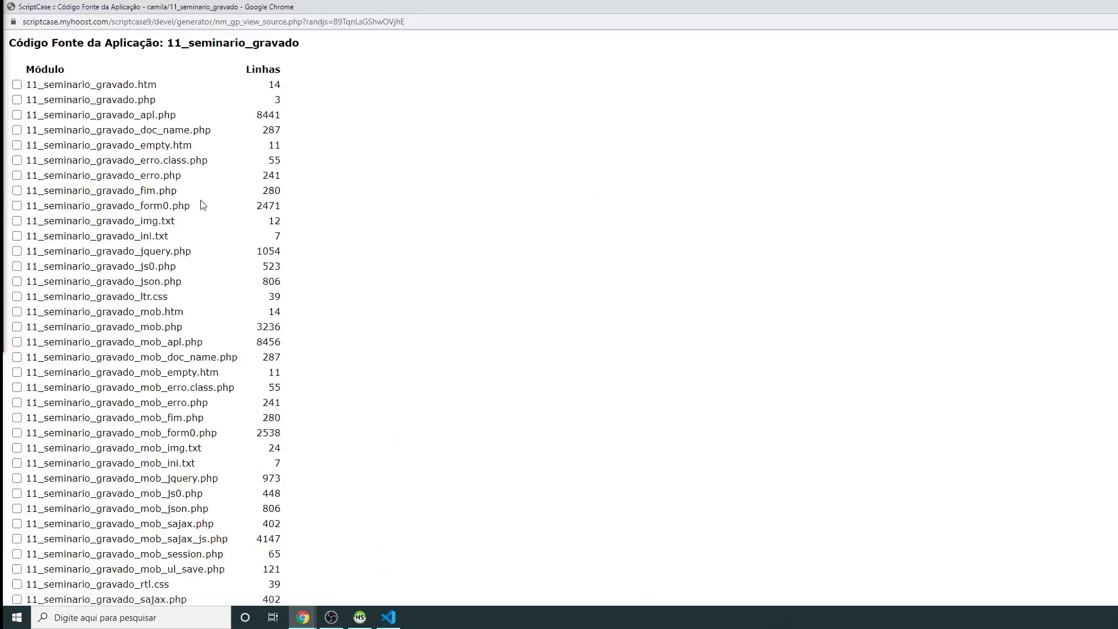
{"action": "left_click_drag", "start_coordinate": [30, 115], "coordinate": [177, 115]}
{"action": "key", "text": "ctrl+c"}
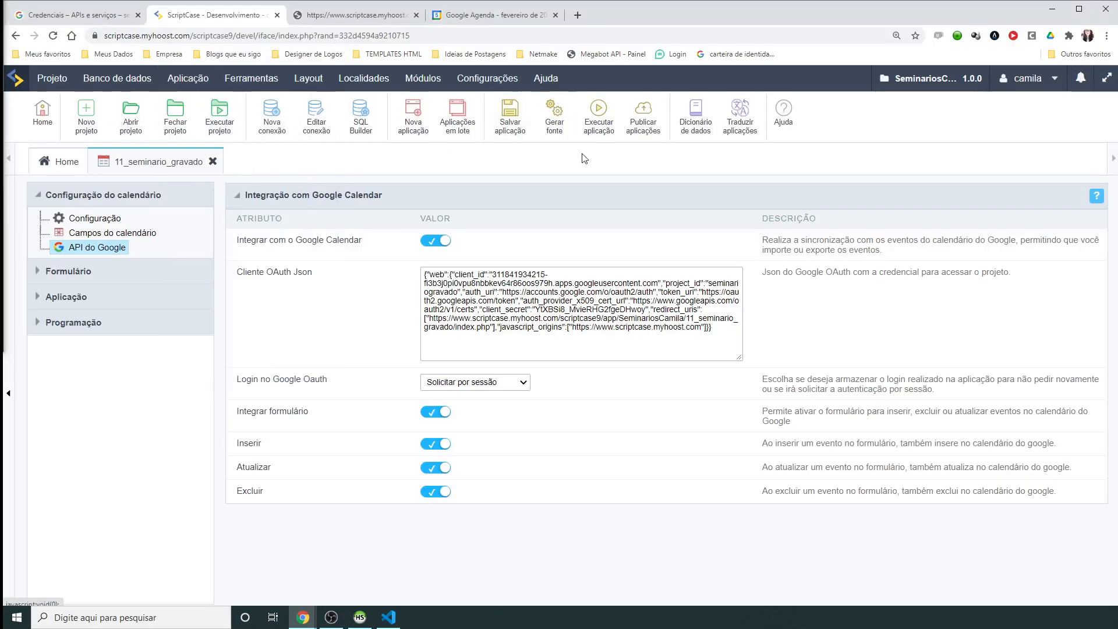
{"action": "mouse_move", "coordinate": [521, 80]}
{"action": "left_click", "coordinate": [356, 14]}
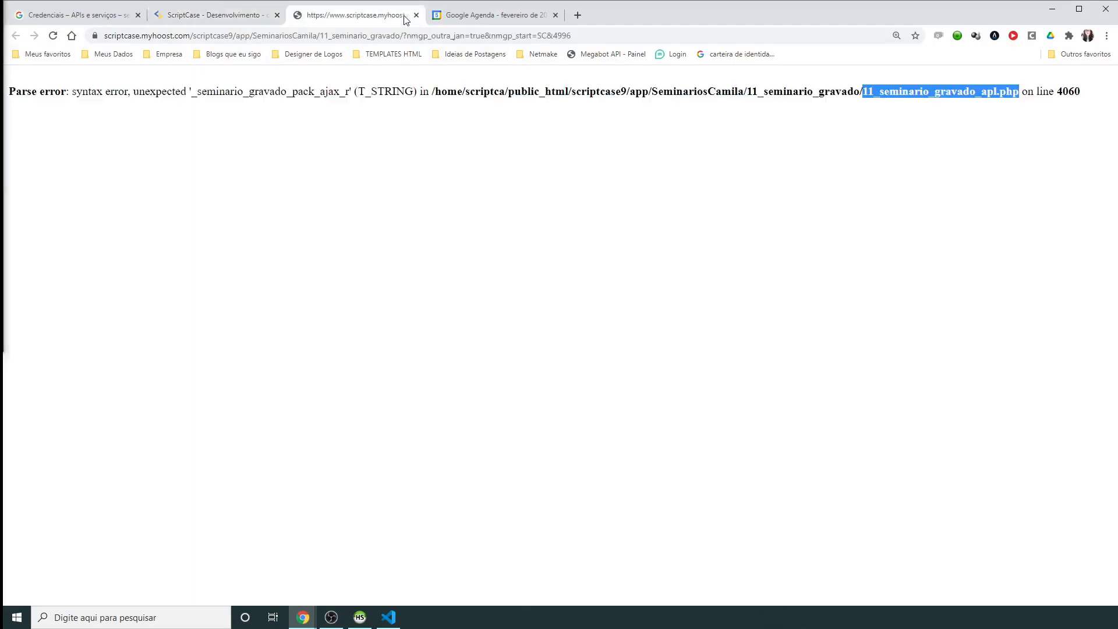
{"action": "right_click", "coordinate": [893, 90]}
{"action": "left_click", "coordinate": [918, 100]}
Step: Find 11_seminario_gravado_apl.php in the file list, tick it and display its source
{"action": "key", "text": "alt+Tab"}
{"action": "left_click", "coordinate": [570, 165]}
{"action": "key", "text": "ctrl+f"}
{"action": "key", "text": "ctrl+v"}
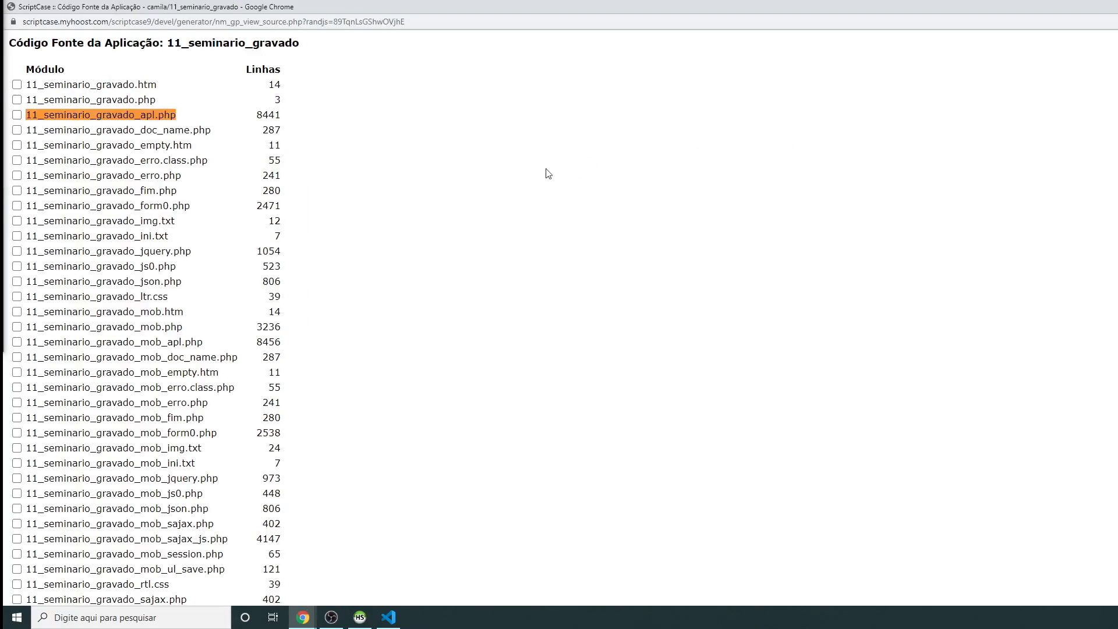
{"action": "left_click", "coordinate": [16, 115]}
{"action": "scroll", "coordinate": [57, 395], "scroll_direction": "down", "scroll_amount": 3}
{"action": "left_click", "coordinate": [29, 588]}
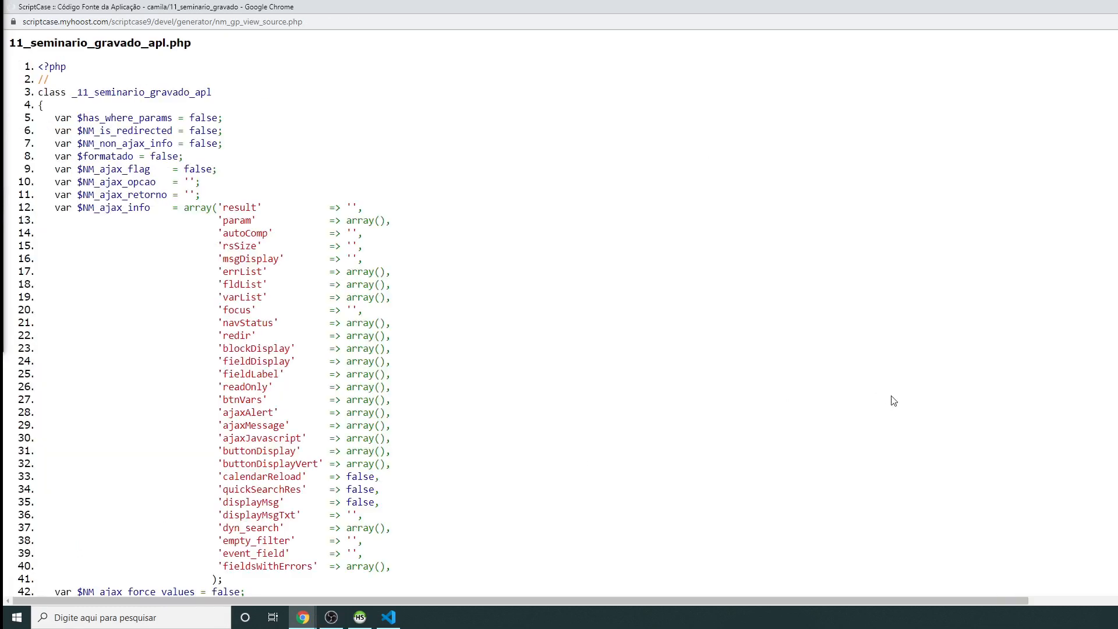
Step: Bring the source window forward, enlarge it and scroll to line 4060
{"action": "left_click", "coordinate": [312, 616]}
{"action": "left_click", "coordinate": [291, 578]}
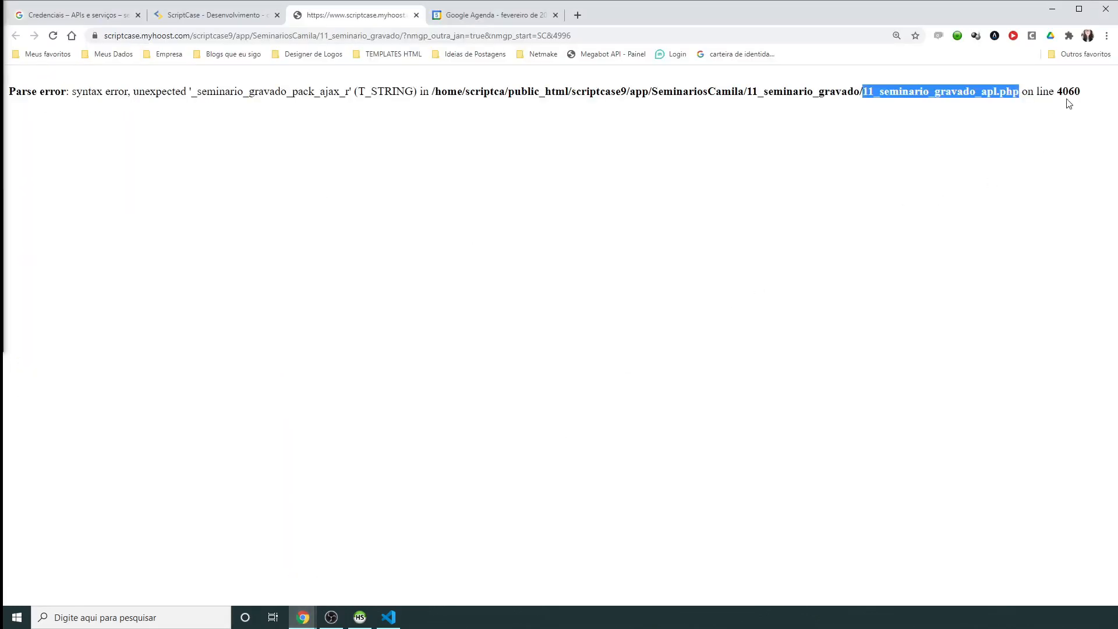
{"action": "key", "text": "alt+Tab"}
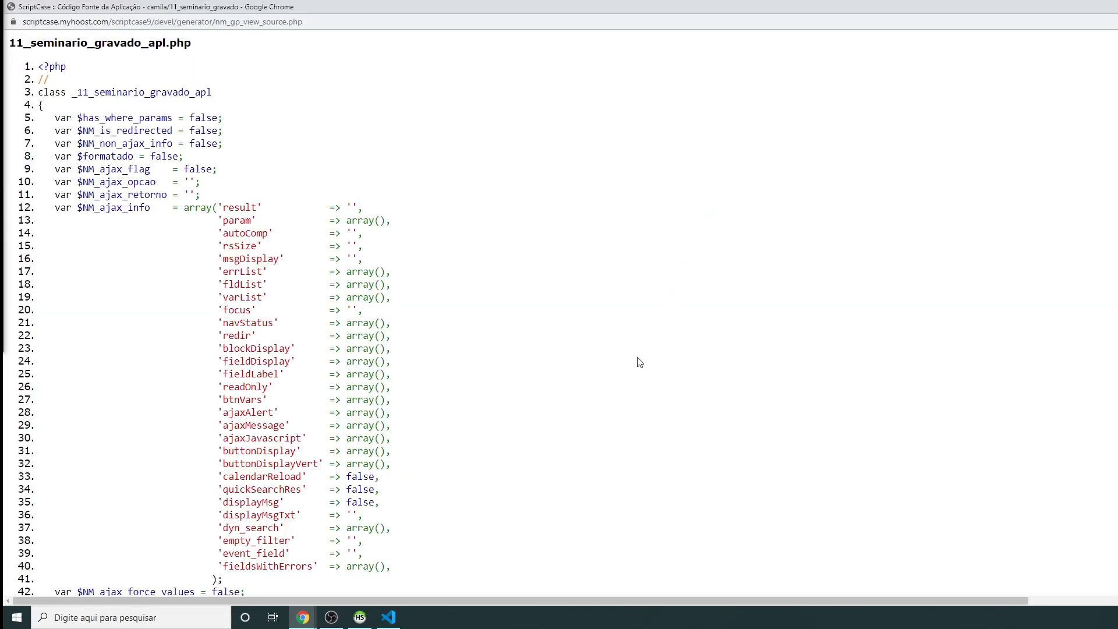
{"action": "key", "text": "super+Down"}
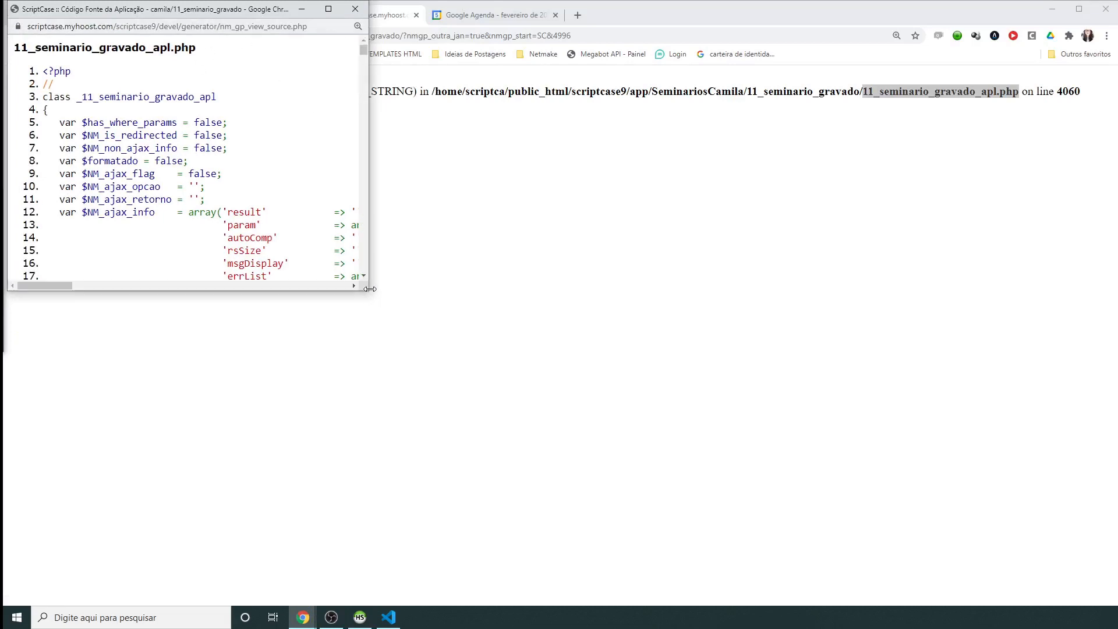
{"action": "left_click_drag", "start_coordinate": [370, 294], "coordinate": [1113, 601]}
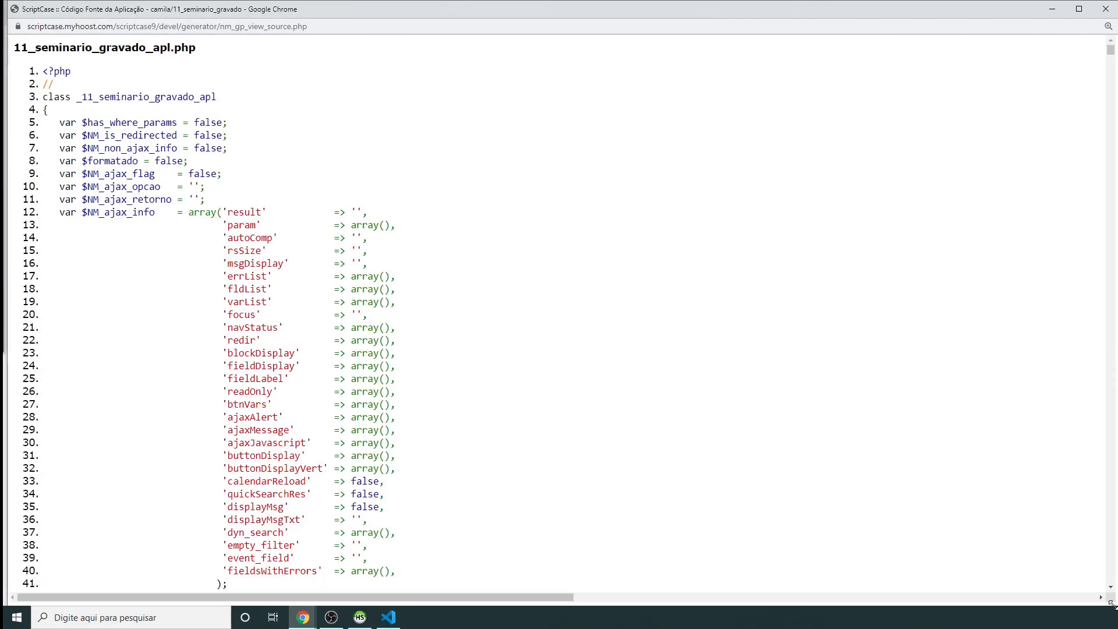
{"action": "scroll", "coordinate": [335, 206], "scroll_direction": "down", "scroll_amount": 7}
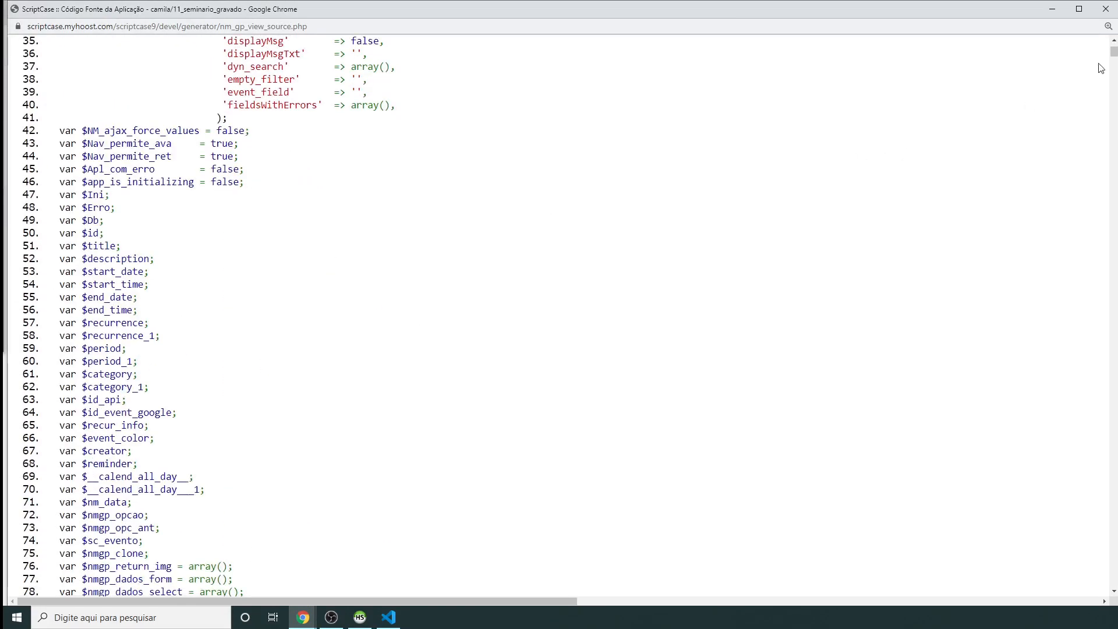
{"action": "left_click_drag", "start_coordinate": [1113, 53], "coordinate": [1113, 303]}
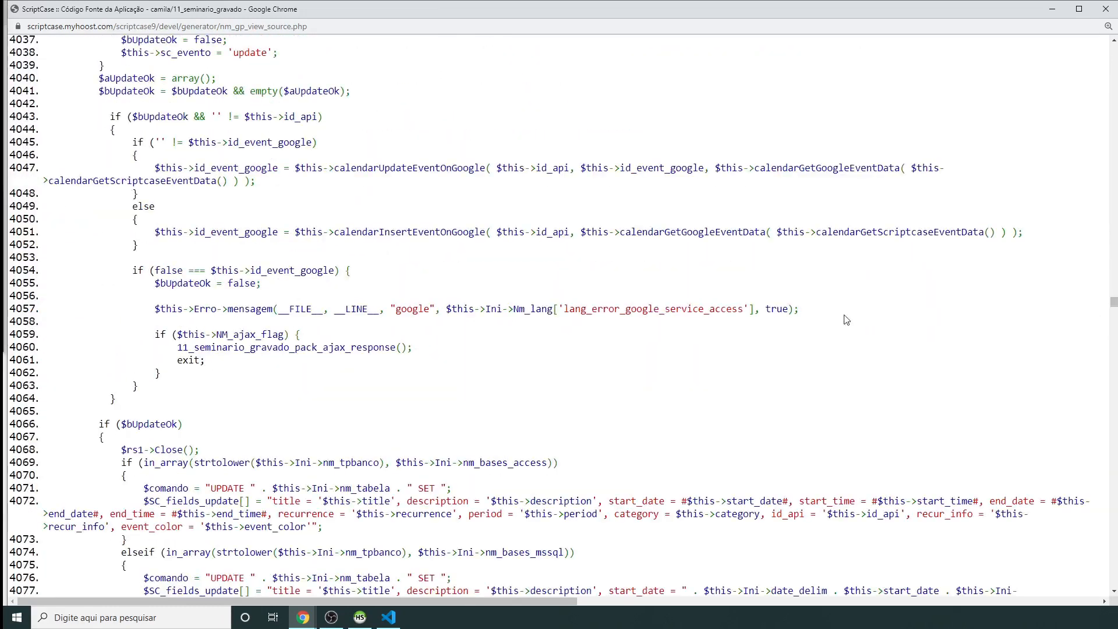
{"action": "scroll", "coordinate": [350, 384], "scroll_direction": "down", "scroll_amount": 3}
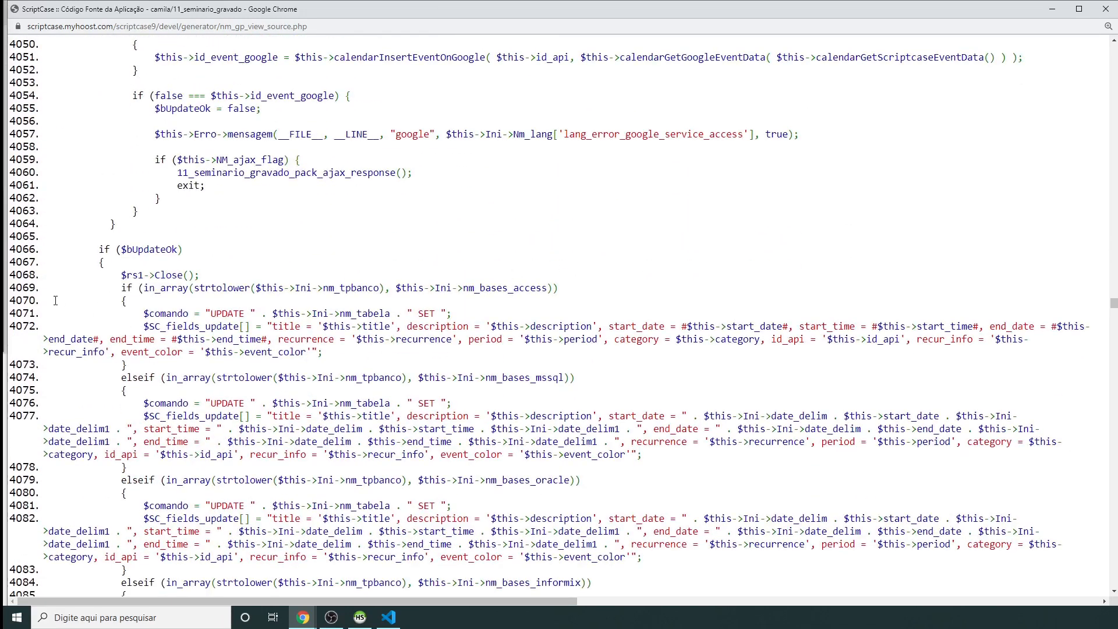
{"action": "scroll", "coordinate": [56, 301], "scroll_direction": "up", "scroll_amount": 1}
Step: Inspect the 11_seminario_gravado_pack_ajax_response() call on line 4060, then close the source view
{"action": "left_click_drag", "start_coordinate": [178, 234], "coordinate": [422, 242]}
{"action": "left_click", "coordinate": [300, 243]}
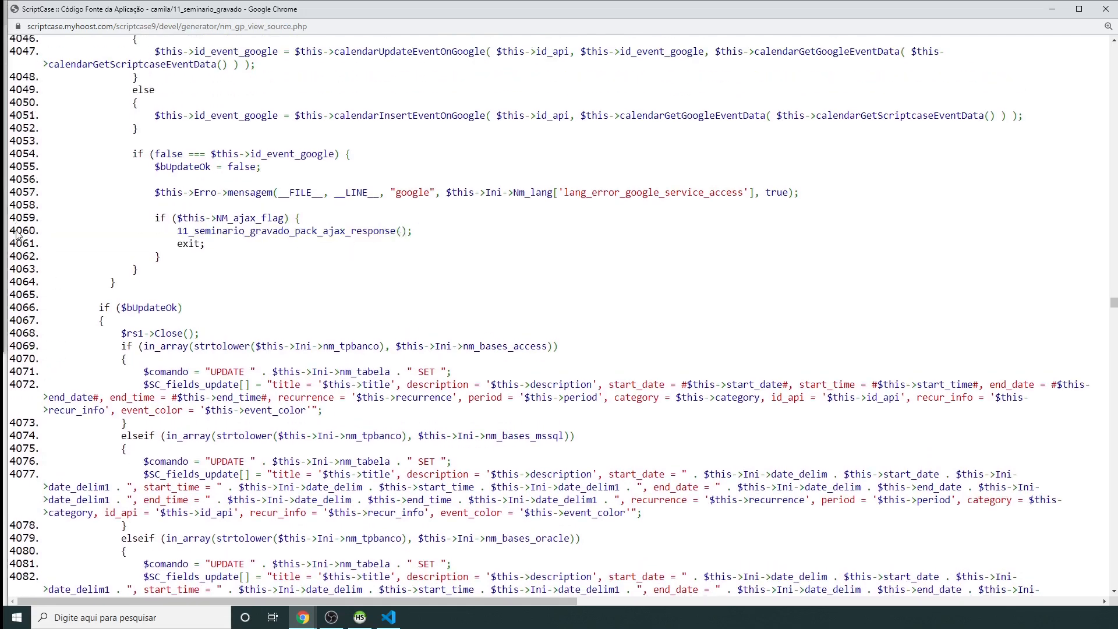
{"action": "left_click_drag", "start_coordinate": [177, 231], "coordinate": [414, 233]}
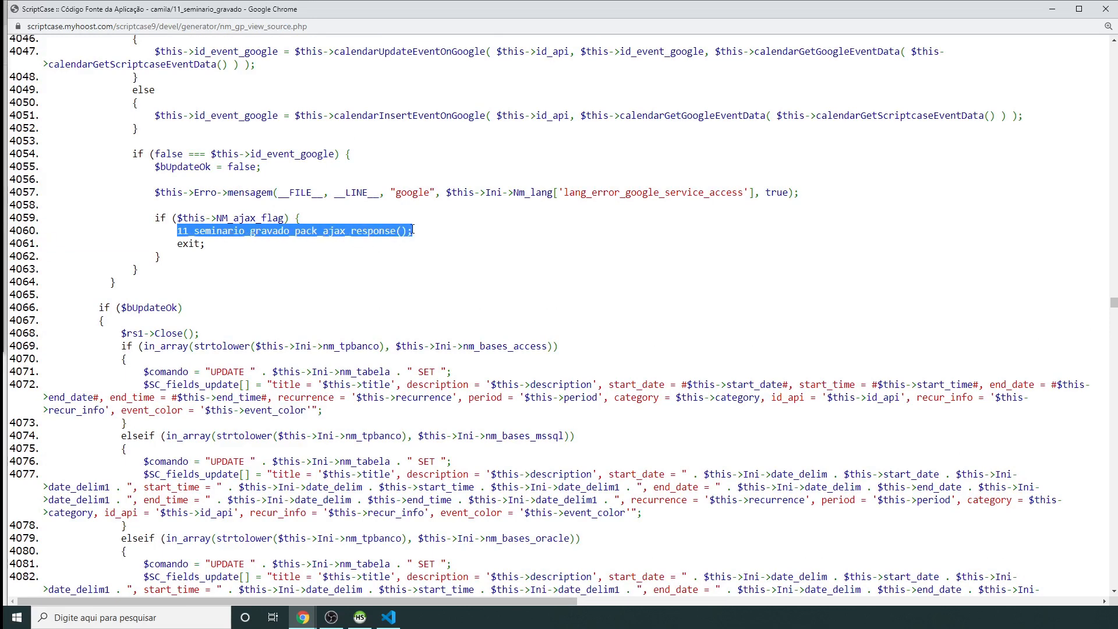
{"action": "left_click", "coordinate": [412, 231]}
{"action": "double_click", "coordinate": [314, 231]}
{"action": "left_click", "coordinate": [208, 229]}
{"action": "double_click", "coordinate": [210, 231]}
{"action": "left_click", "coordinate": [184, 233]}
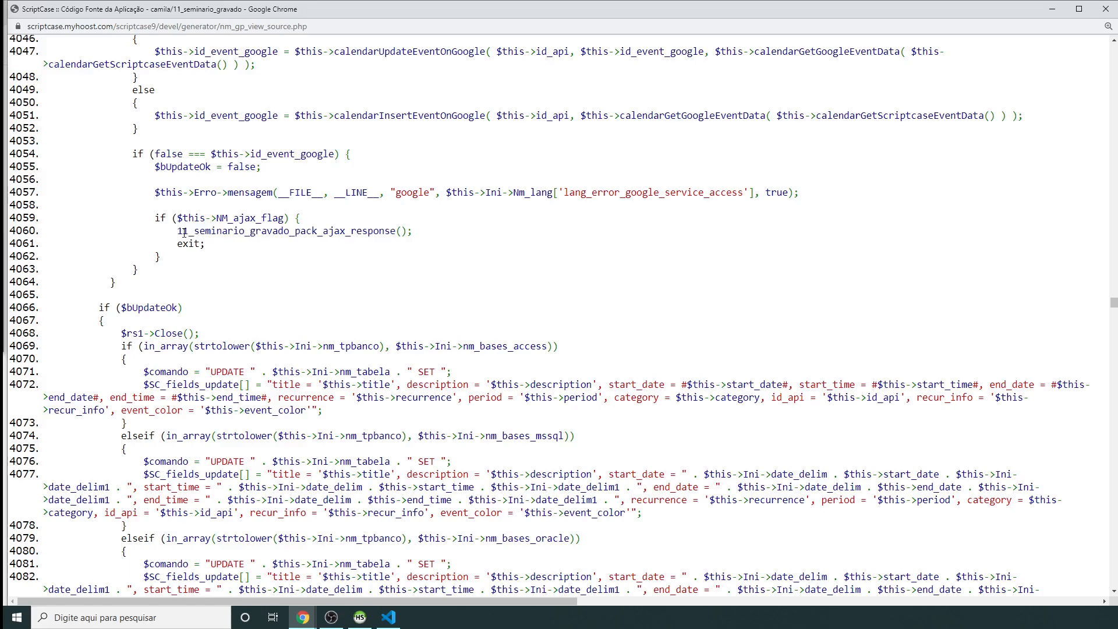
{"action": "left_click_drag", "start_coordinate": [179, 231], "coordinate": [185, 233]}
{"action": "left_click", "coordinate": [233, 231]}
{"action": "left_click_drag", "start_coordinate": [177, 231], "coordinate": [289, 231]}
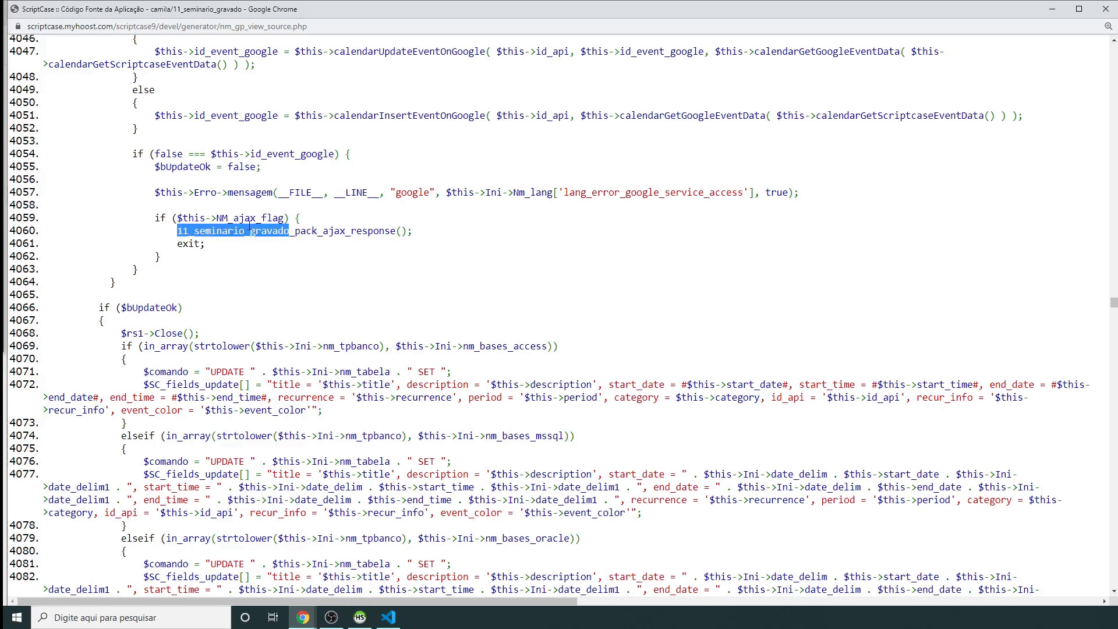
{"action": "left_click", "coordinate": [172, 231]}
{"action": "left_click_drag", "start_coordinate": [178, 231], "coordinate": [214, 231]}
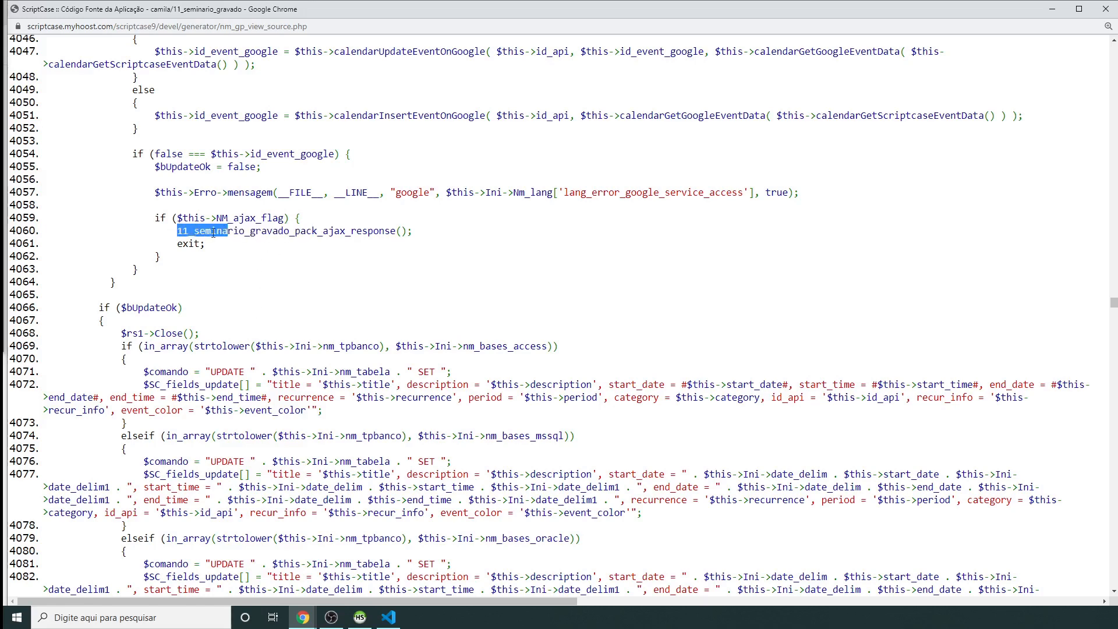
{"action": "left_click_drag", "start_coordinate": [227, 231], "coordinate": [189, 229]}
{"action": "left_click", "coordinate": [181, 231]}
{"action": "left_click_drag", "start_coordinate": [180, 230], "coordinate": [441, 240]}
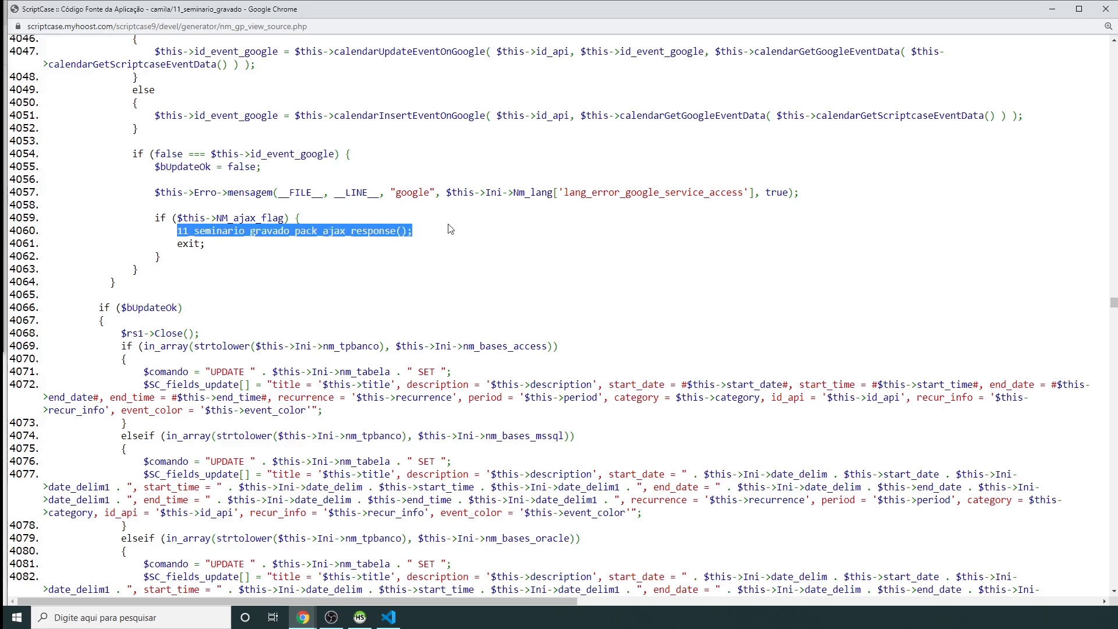
{"action": "left_click", "coordinate": [1105, 10]}
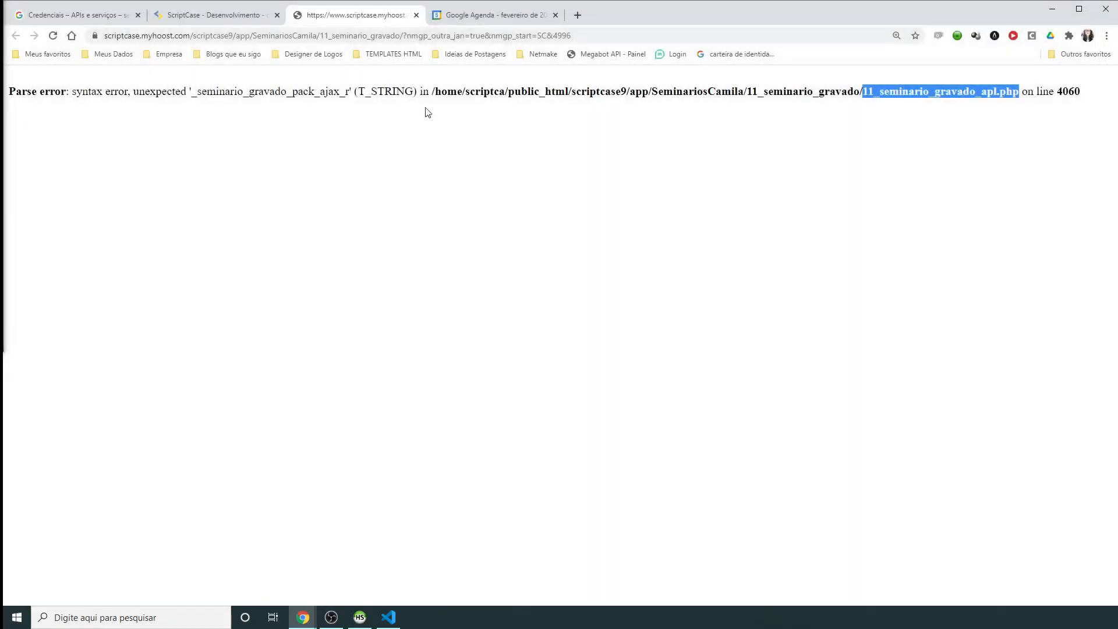
Step: Close the app and use Renomear to change 11_seminario_gravado to app_11_seminario_gravado
{"action": "left_click", "coordinate": [216, 16]}
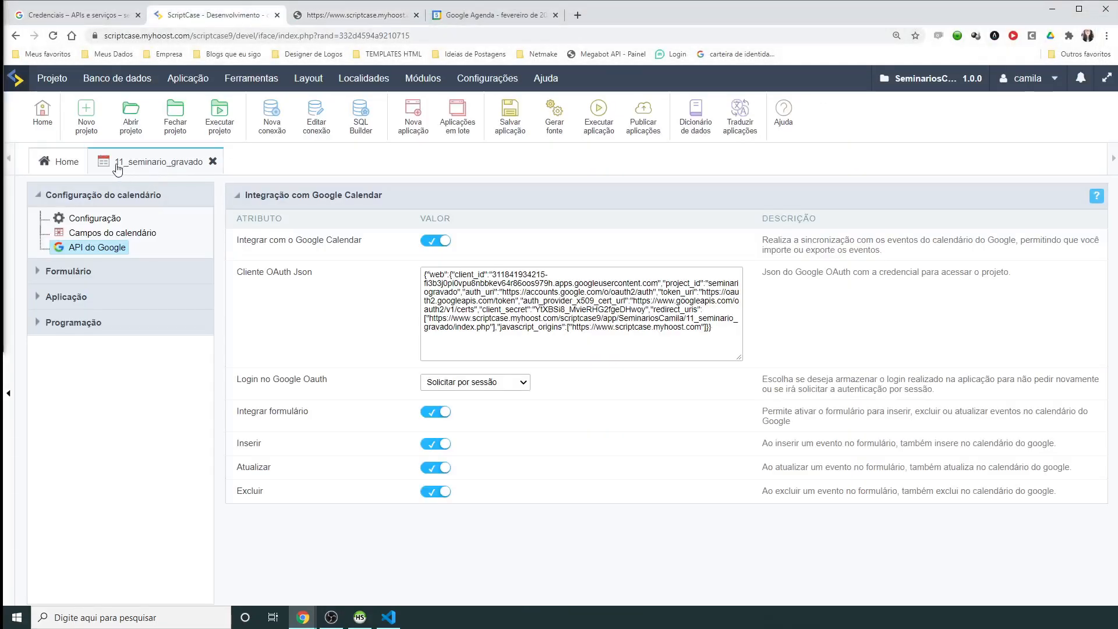
{"action": "left_click", "coordinate": [213, 162]}
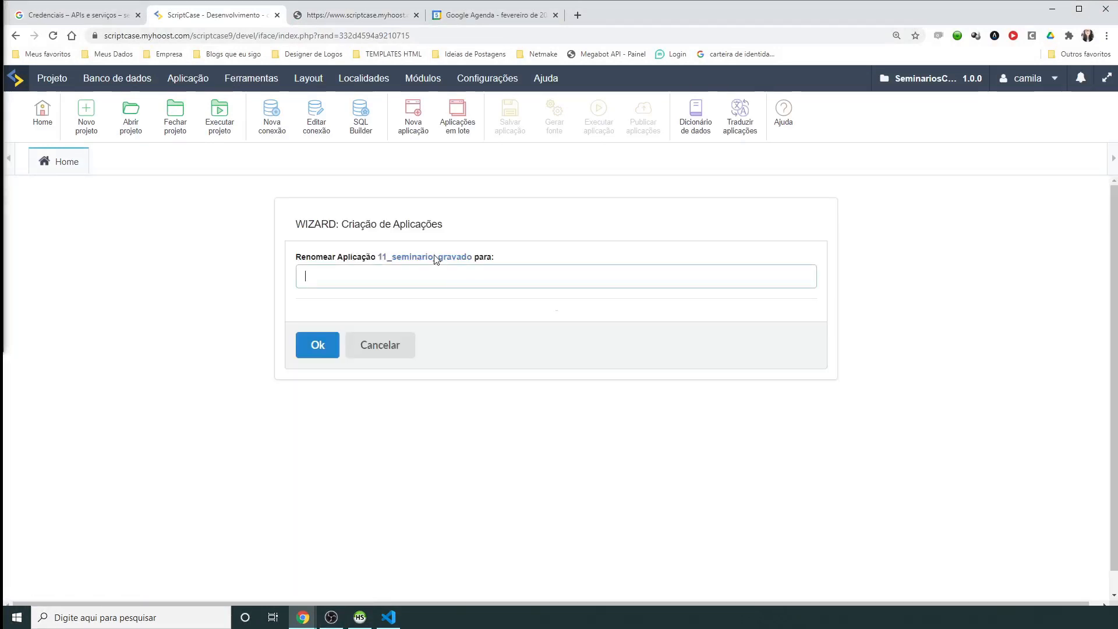
{"action": "double_click", "coordinate": [437, 257]}
{"action": "key", "text": "ctrl+c"}
{"action": "left_click", "coordinate": [412, 280]}
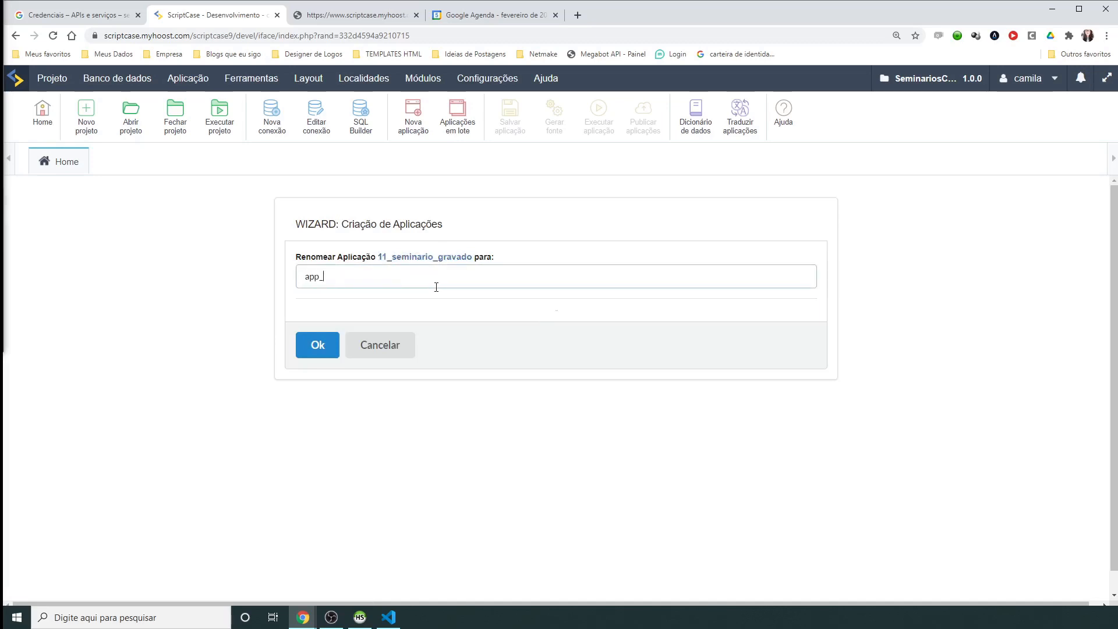
{"action": "type", "text": "app_"}
{"action": "key", "text": "ctrl+v"}
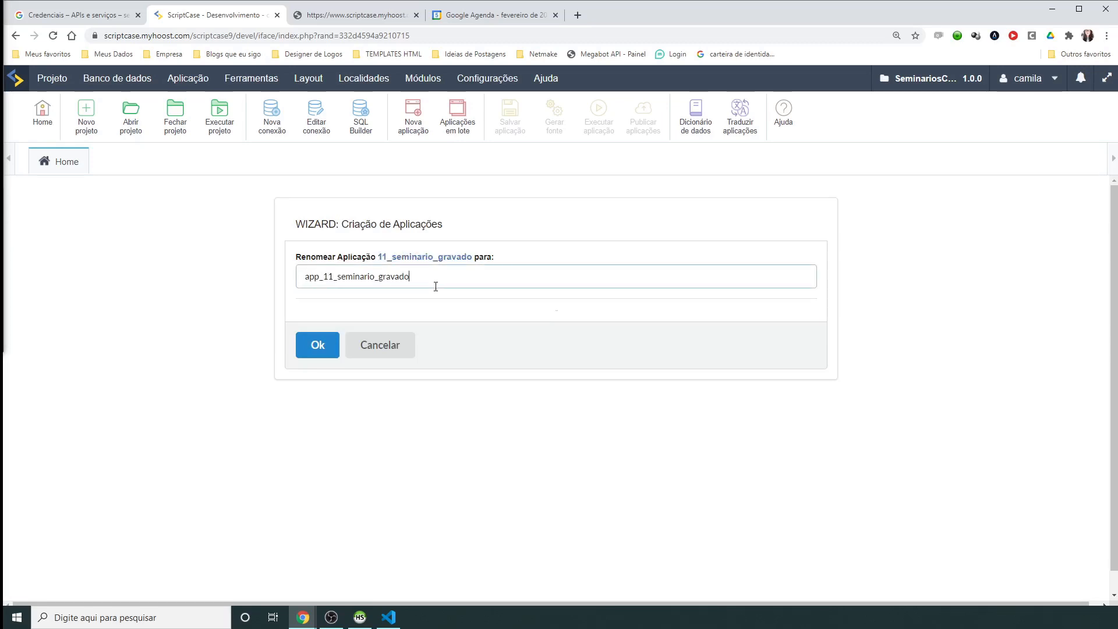
{"action": "left_click", "coordinate": [320, 344]}
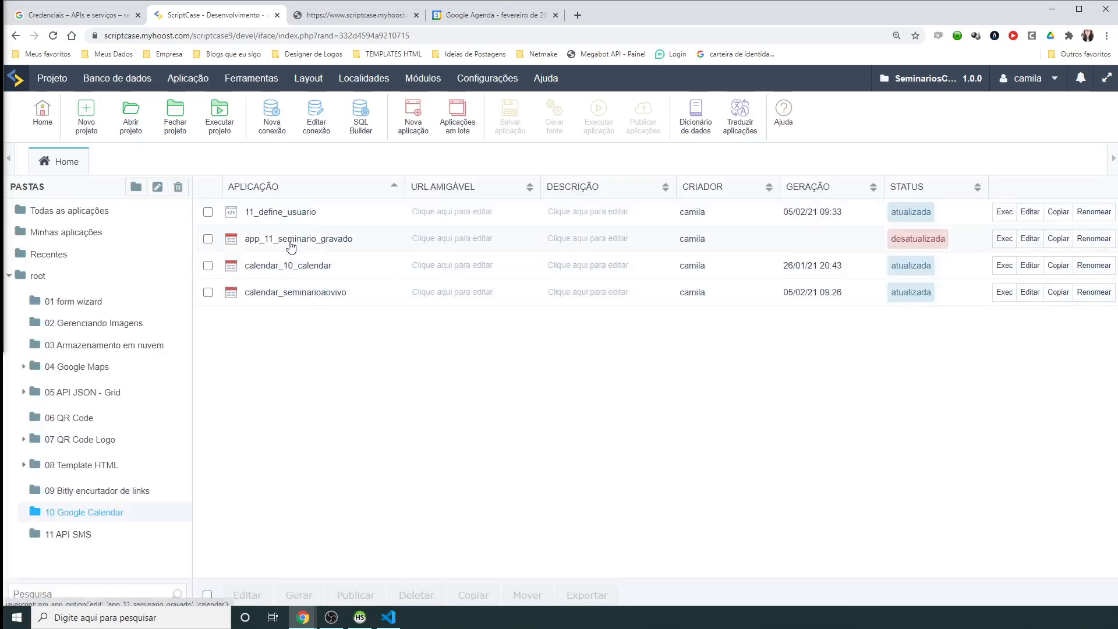
Step: Run app_11_seminario_gravado and copy Google's Erro 400 redirect_uri_mismatch message
{"action": "left_click", "coordinate": [291, 242]}
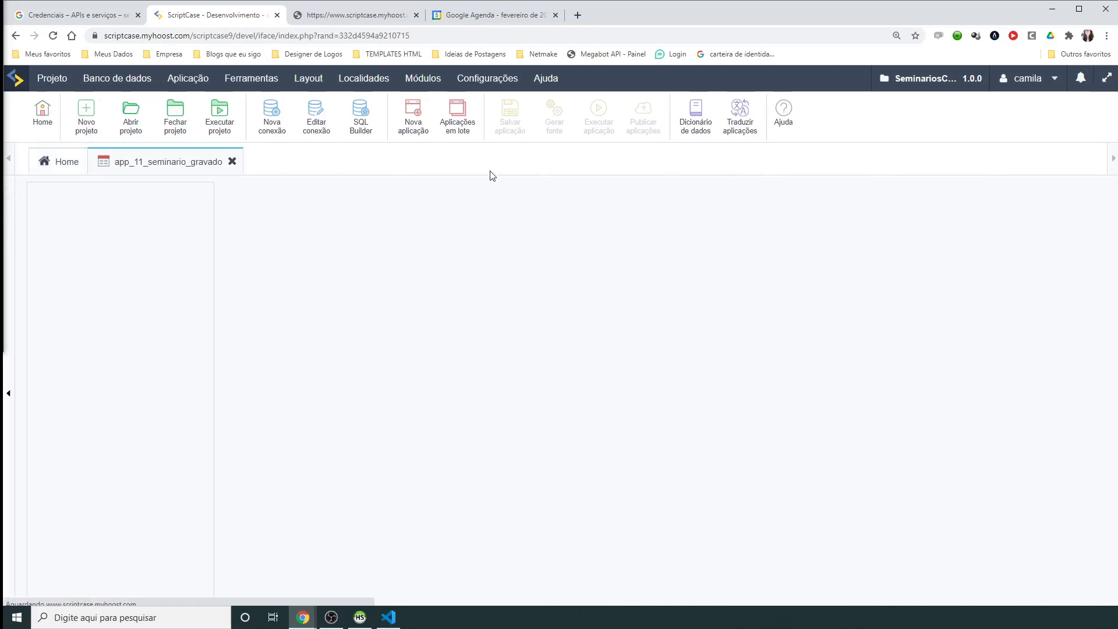
{"action": "left_click", "coordinate": [599, 124]}
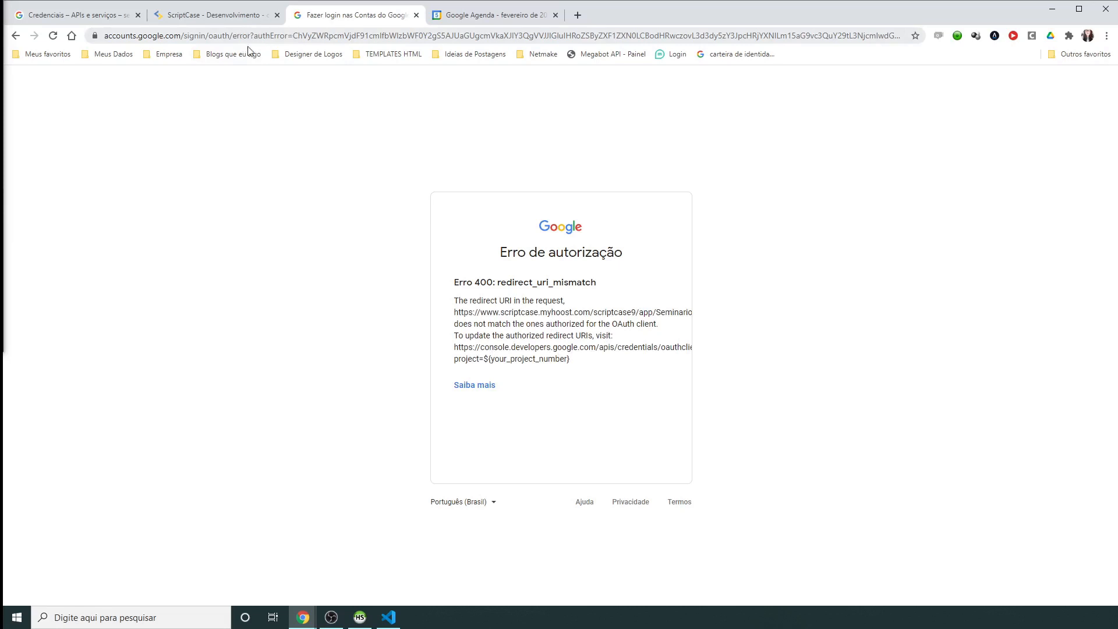
{"action": "left_click", "coordinate": [225, 18]}
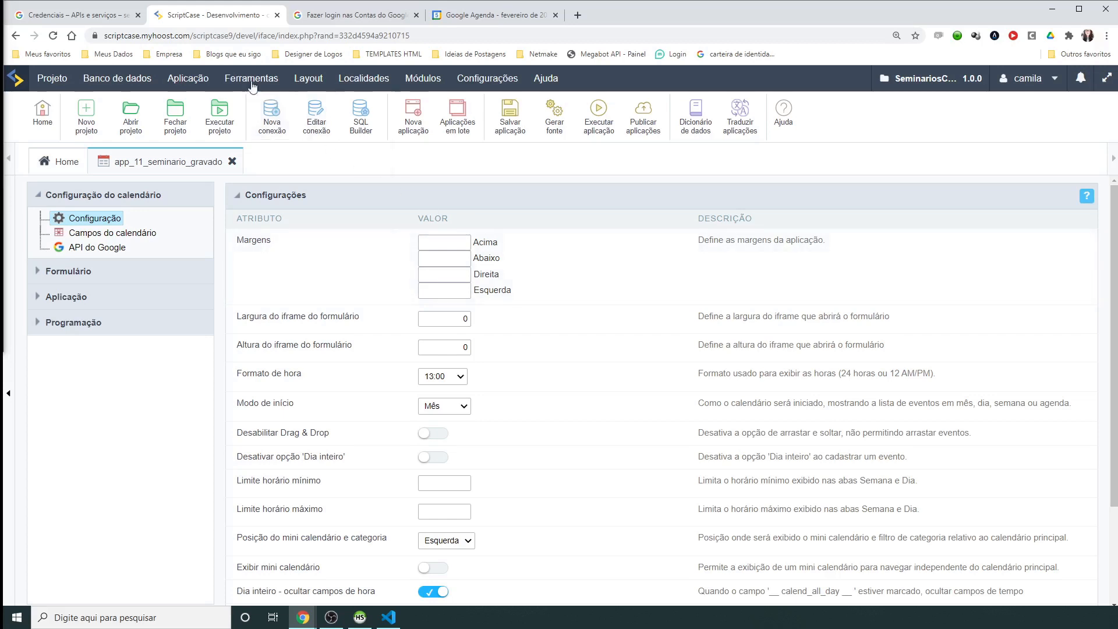
{"action": "left_click", "coordinate": [188, 78]}
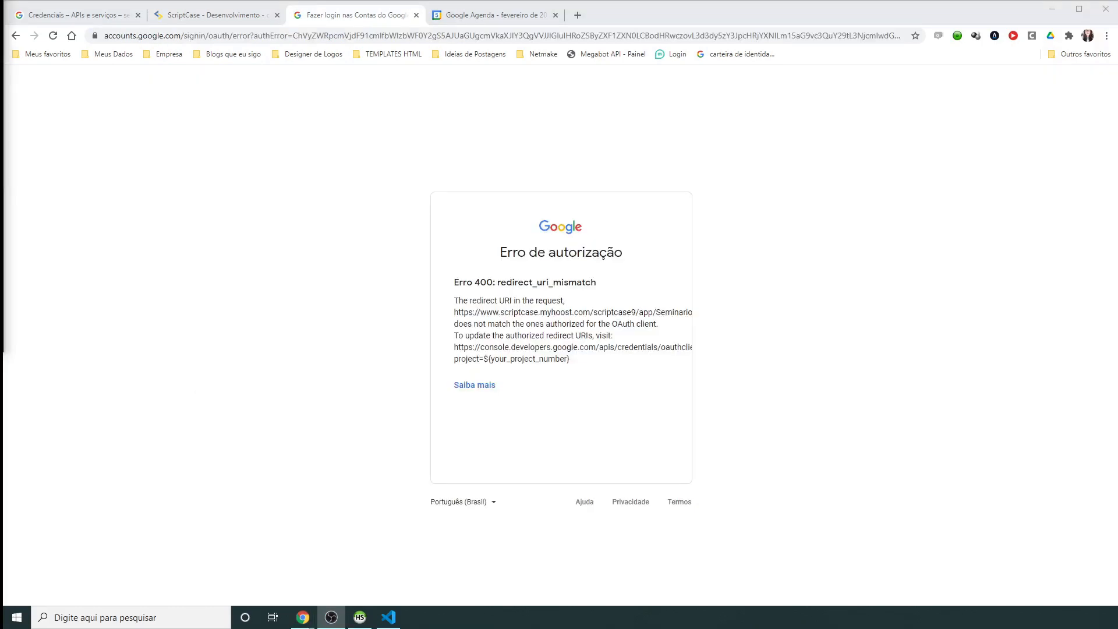
{"action": "left_click", "coordinate": [336, 335]}
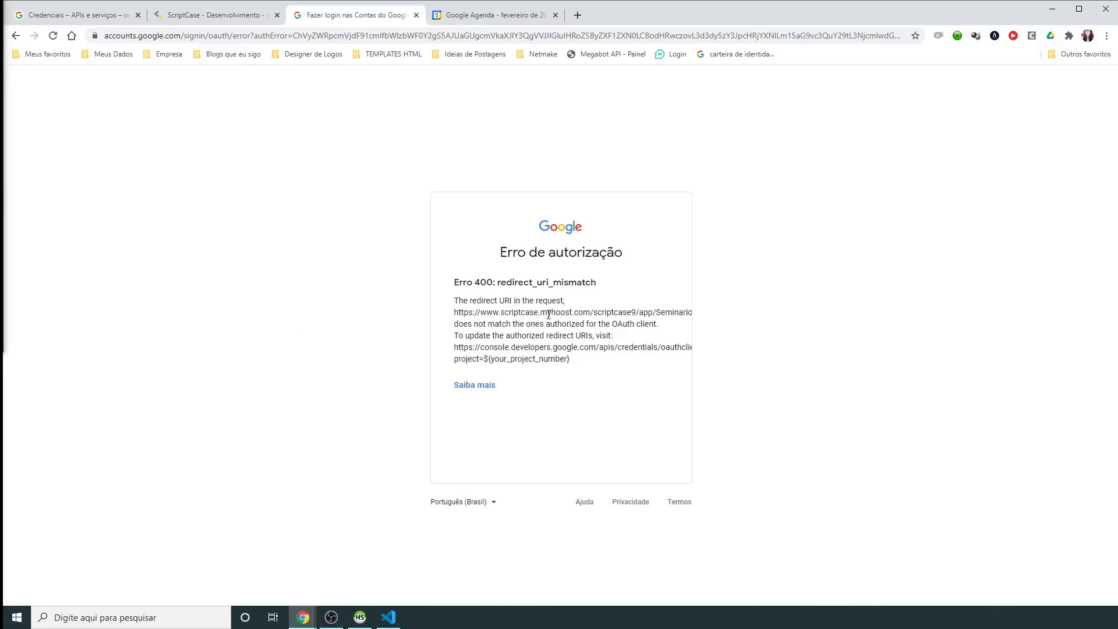
{"action": "left_click_drag", "start_coordinate": [455, 299], "coordinate": [599, 367]}
{"action": "right_click", "coordinate": [550, 339]}
{"action": "left_click", "coordinate": [567, 338]}
Step: Paste the copied redirect-URI error into a new Visual Studio Code file
{"action": "left_click", "coordinate": [389, 617]}
{"action": "key", "text": "ctrl+n"}
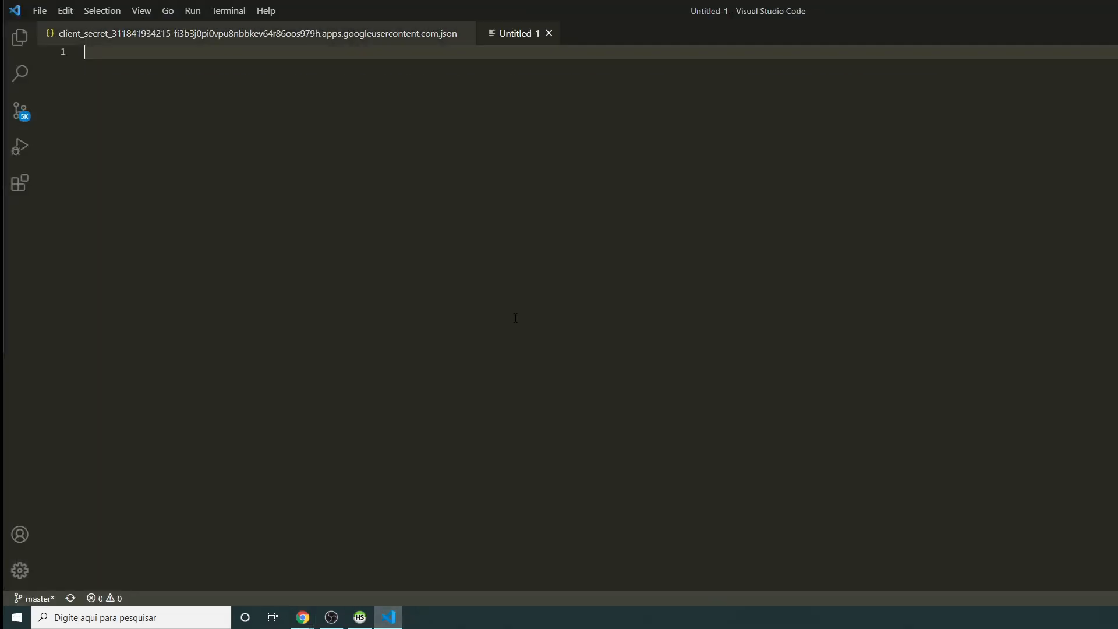
{"action": "key", "text": "ctrl+v"}
{"action": "left_click", "coordinate": [396, 93]}
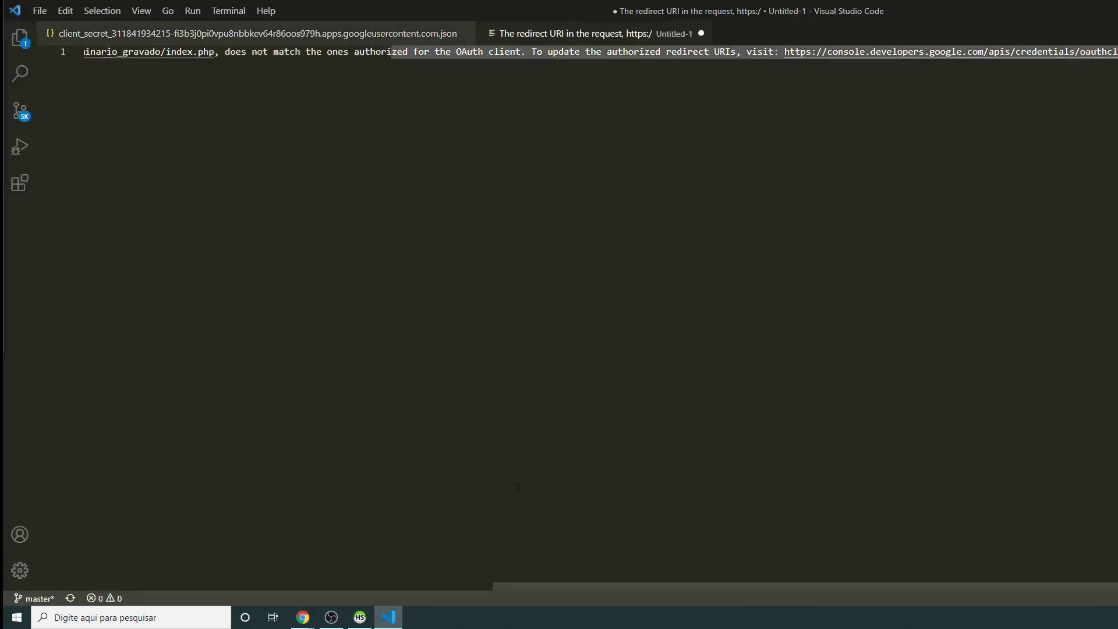
{"action": "left_click_drag", "start_coordinate": [528, 580], "coordinate": [120, 580]}
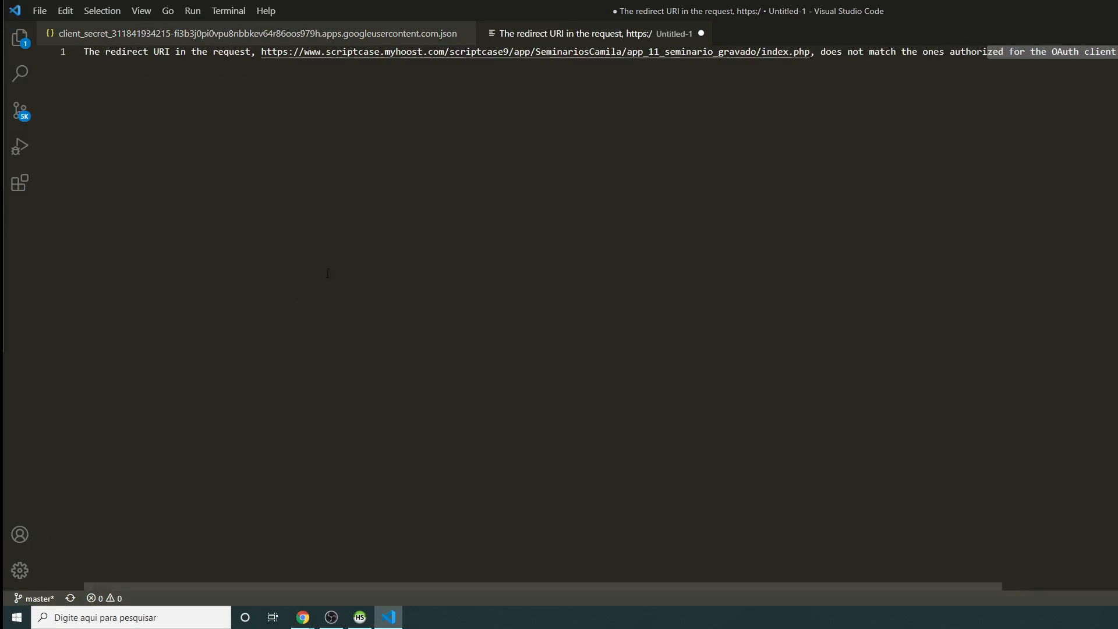
Step: Break the error into three lines and highlight the app_11_seminario_gravado part of the URL
{"action": "left_click", "coordinate": [816, 52]}
{"action": "key", "text": "Return"}
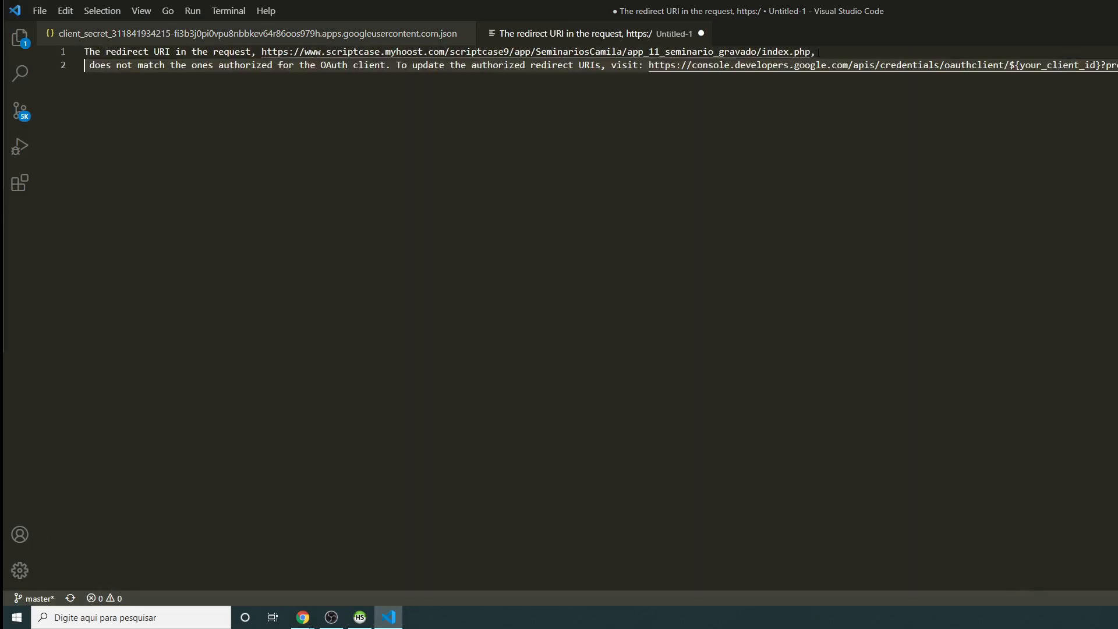
{"action": "left_click", "coordinate": [648, 65]}
{"action": "key", "text": "Return"}
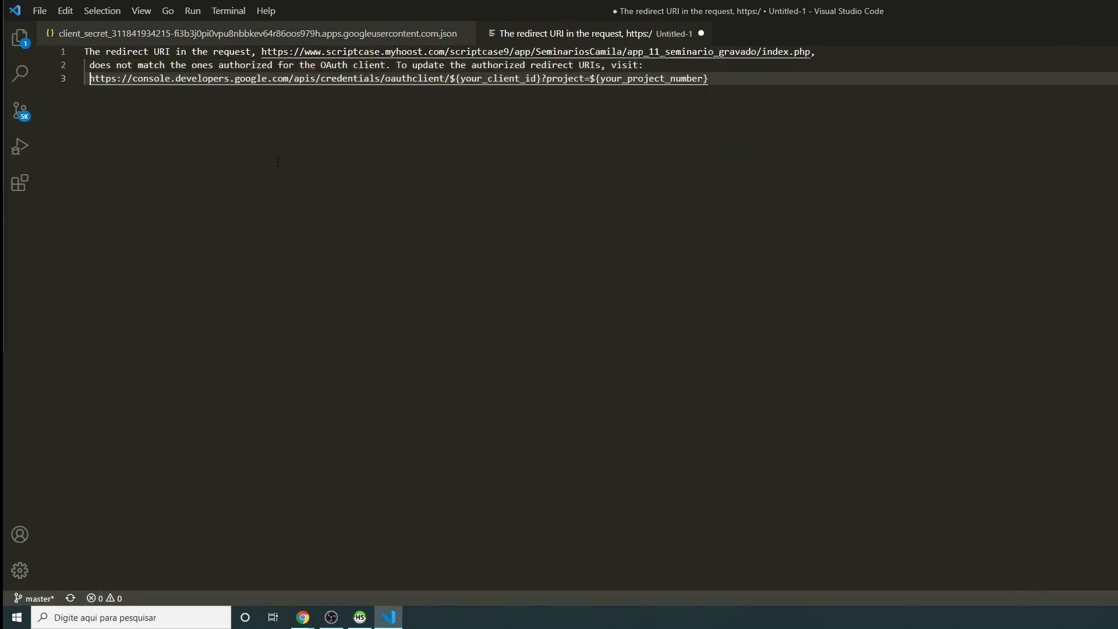
{"action": "left_click_drag", "start_coordinate": [100, 52], "coordinate": [208, 52]}
{"action": "left_click_drag", "start_coordinate": [332, 52], "coordinate": [795, 52]}
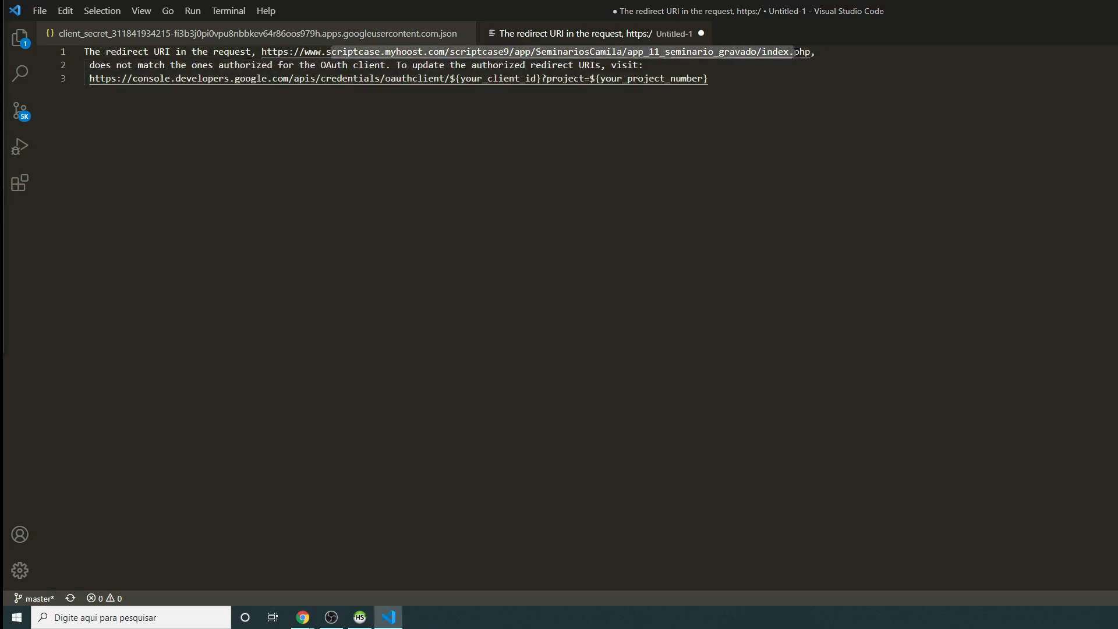
{"action": "left_click", "coordinate": [654, 51]}
{"action": "left_click_drag", "start_coordinate": [632, 52], "coordinate": [741, 52]}
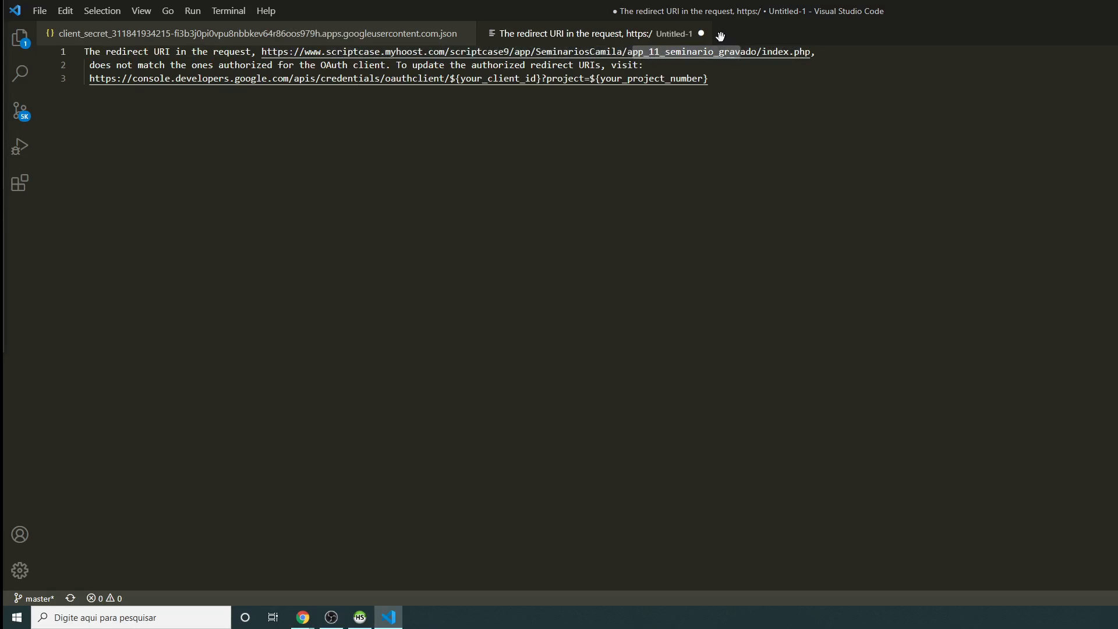
Step: Insert 'app_' after SeminariosCamila/ in the seminariogravado OAuth client's redirect URI and save
{"action": "mouse_move", "coordinate": [303, 617]}
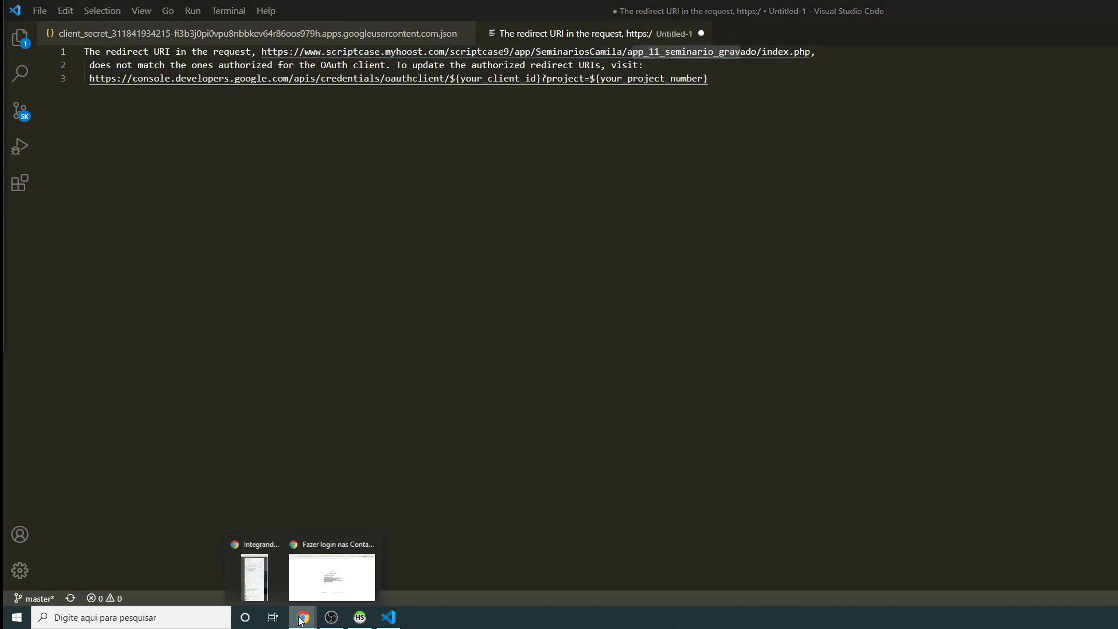
{"action": "left_click", "coordinate": [329, 571]}
{"action": "left_click", "coordinate": [88, 16]}
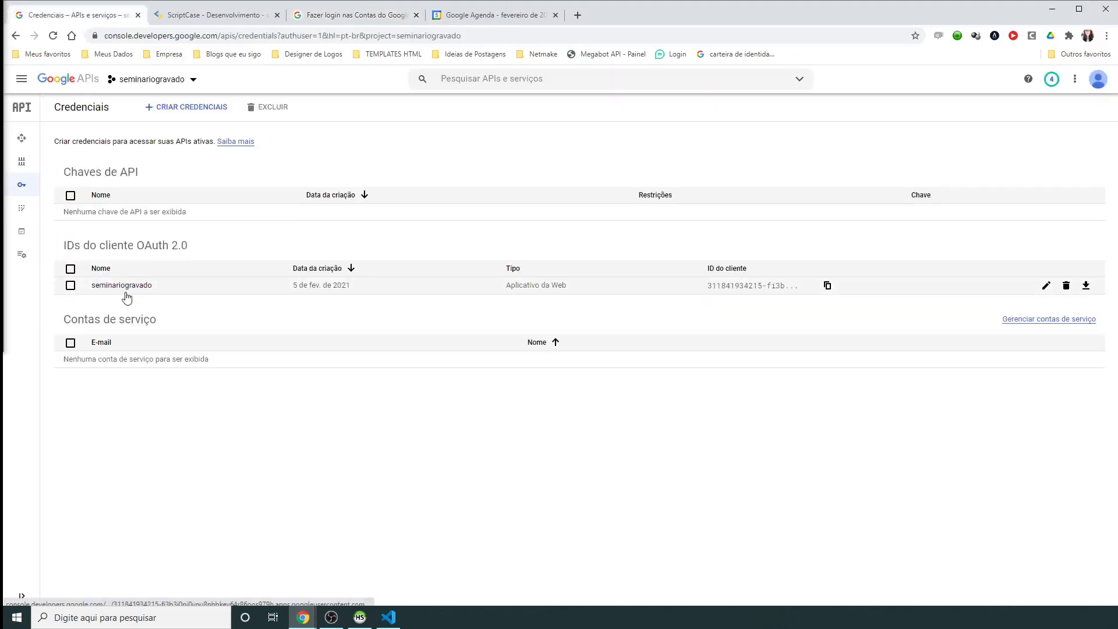
{"action": "left_click", "coordinate": [1043, 286]}
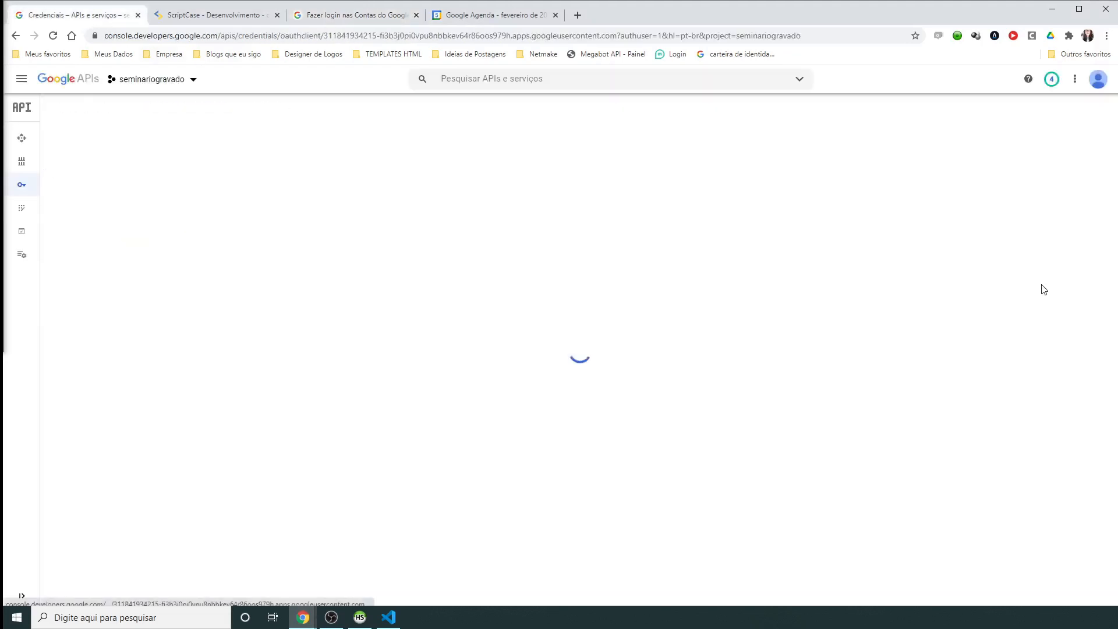
{"action": "left_click_drag", "start_coordinate": [279, 446], "coordinate": [402, 444]}
{"action": "left_click", "coordinate": [229, 445]}
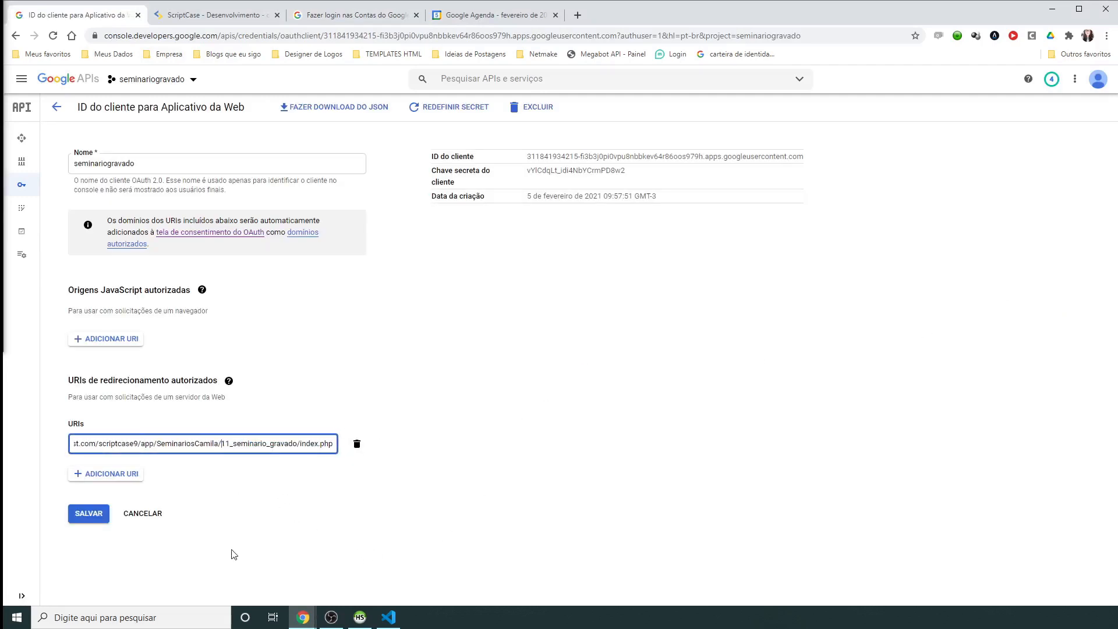
{"action": "type", "text": "app_"}
{"action": "left_click", "coordinate": [88, 514]}
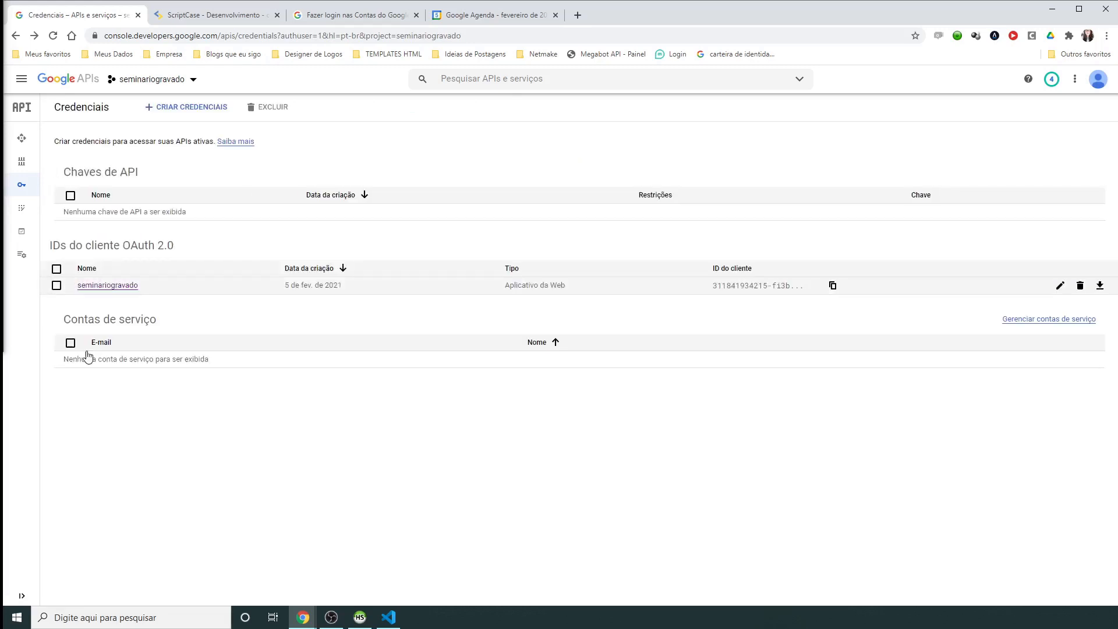
Step: Reset the client secret and re-download the credentials JSON, overwriting the client_secret file
{"action": "left_click", "coordinate": [1047, 286]}
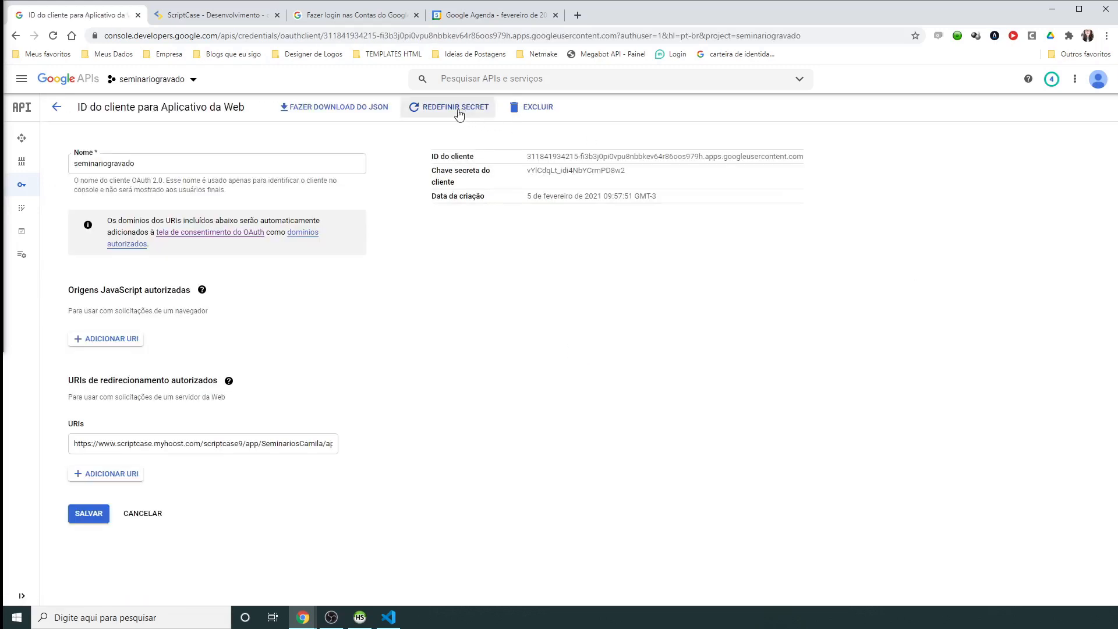
{"action": "left_click", "coordinate": [457, 110]}
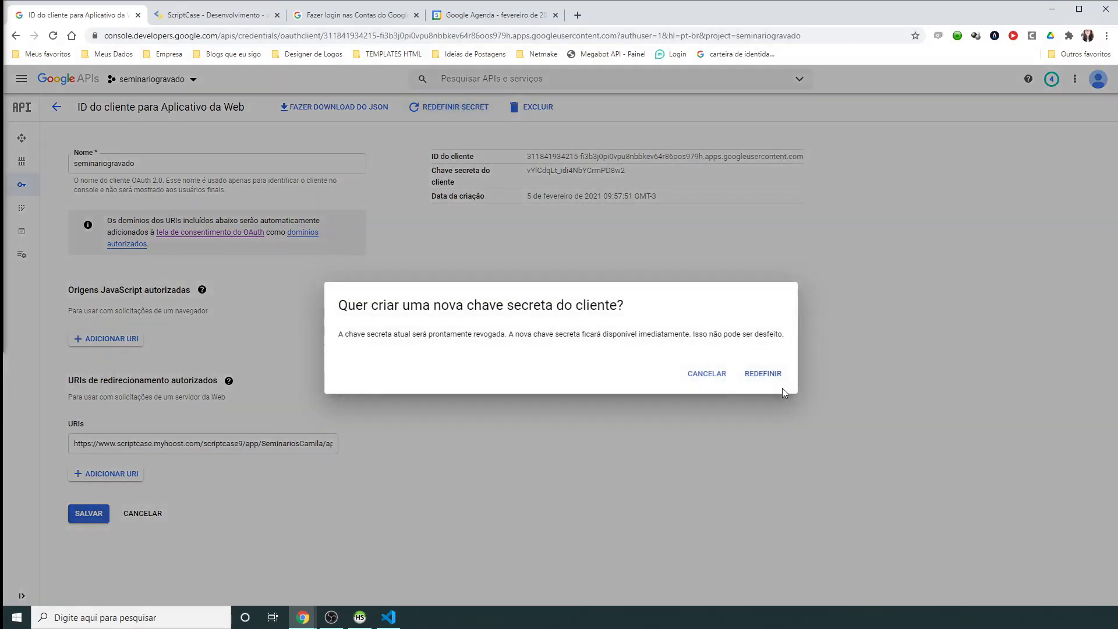
{"action": "left_click", "coordinate": [762, 374]}
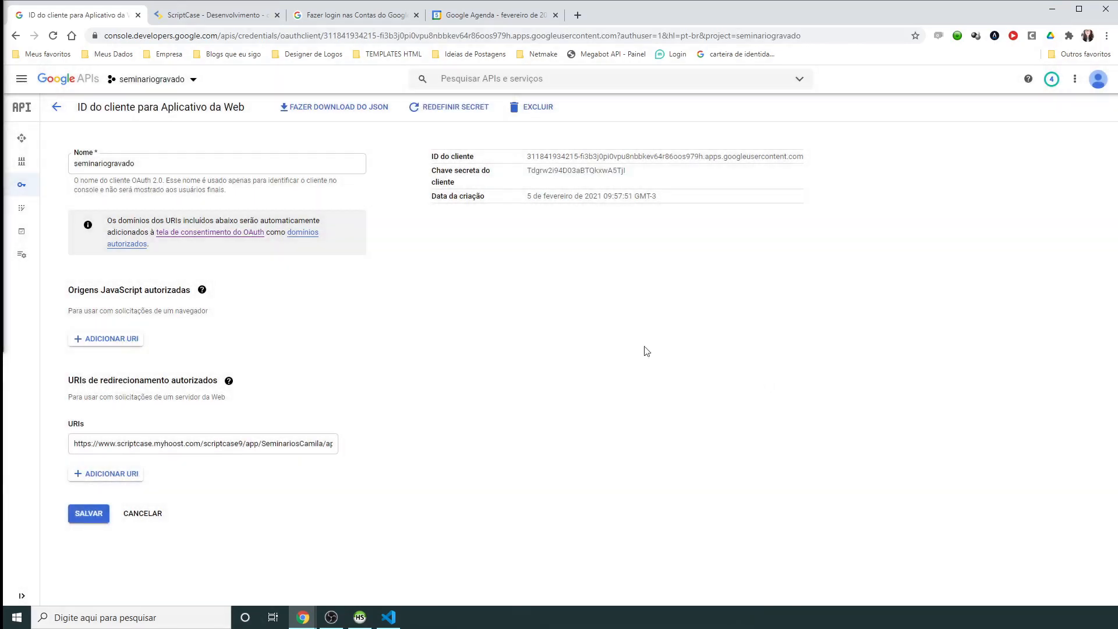
{"action": "left_click", "coordinate": [330, 110]}
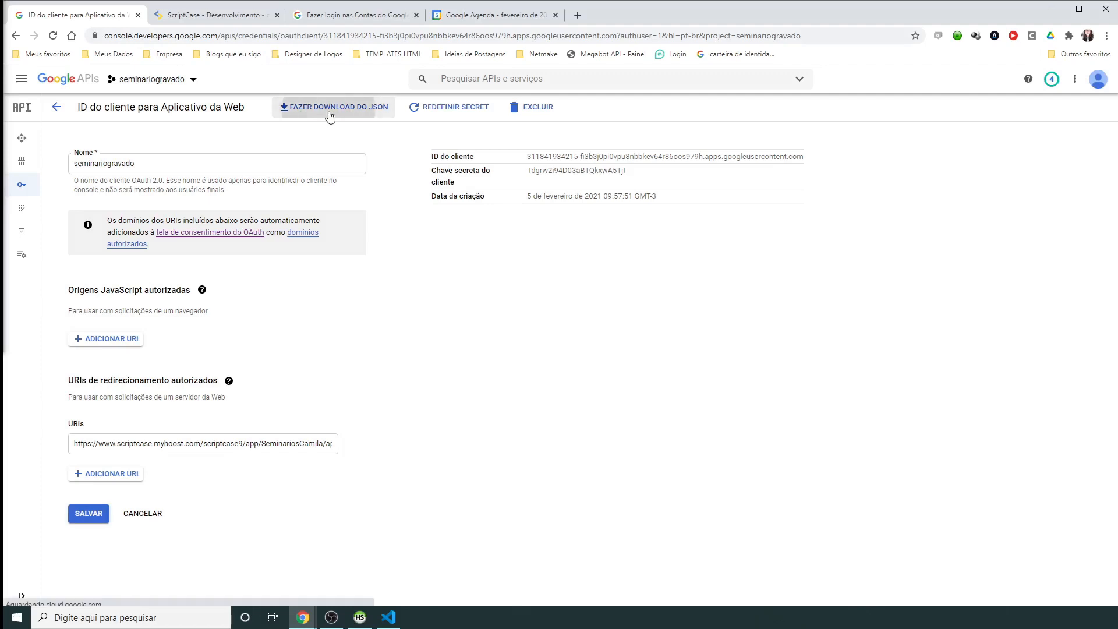
{"action": "left_click", "coordinate": [330, 115]}
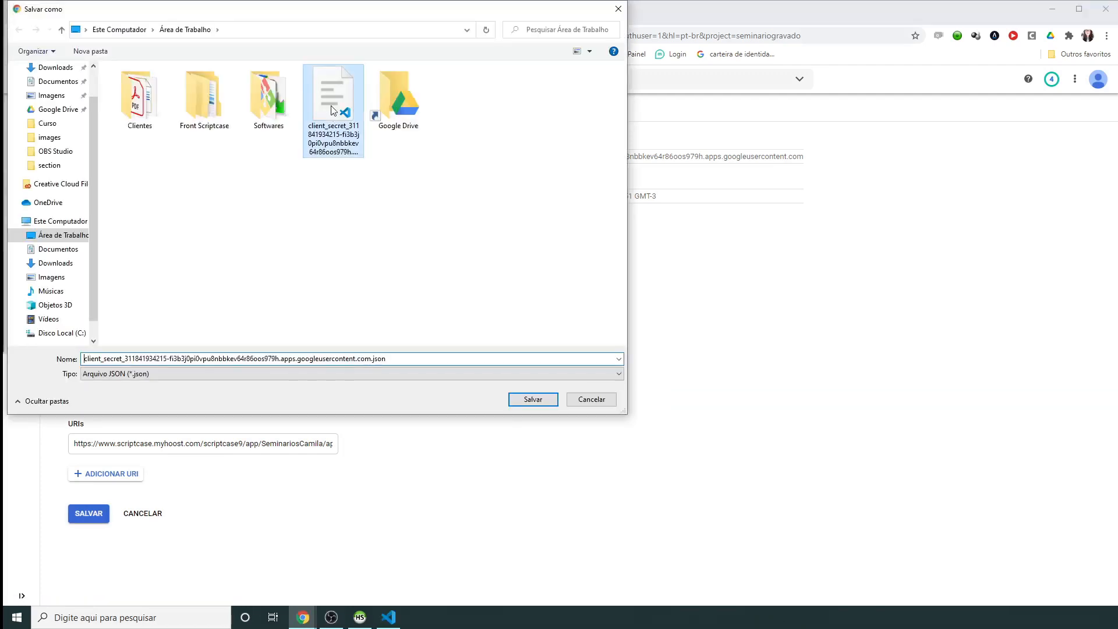
{"action": "left_click", "coordinate": [531, 399]}
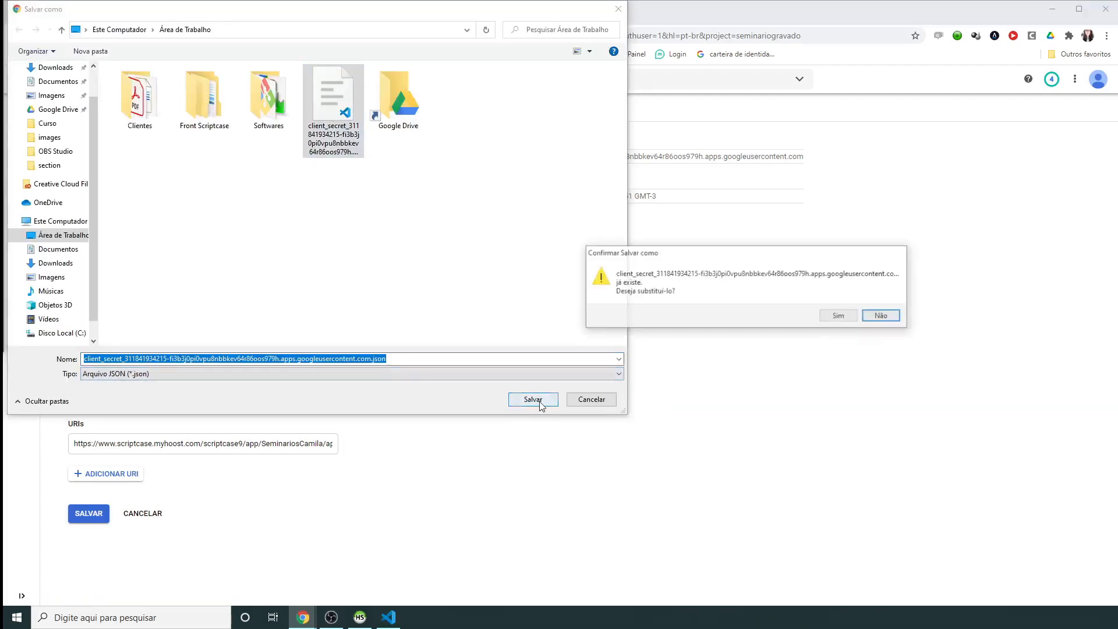
{"action": "left_click", "coordinate": [839, 317]}
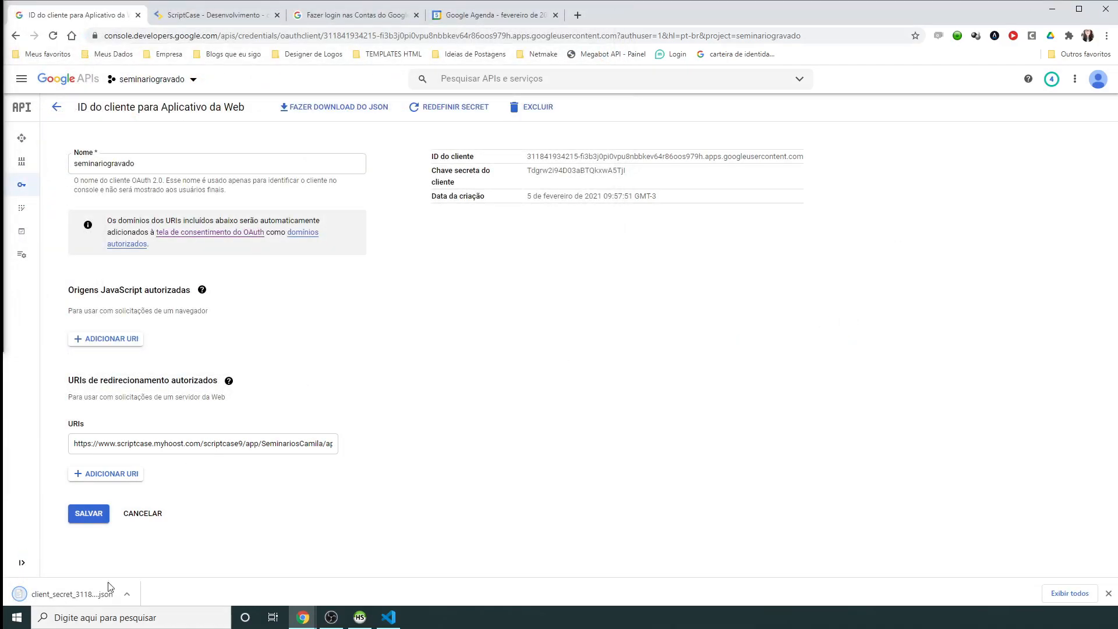
{"action": "left_click", "coordinate": [79, 594]}
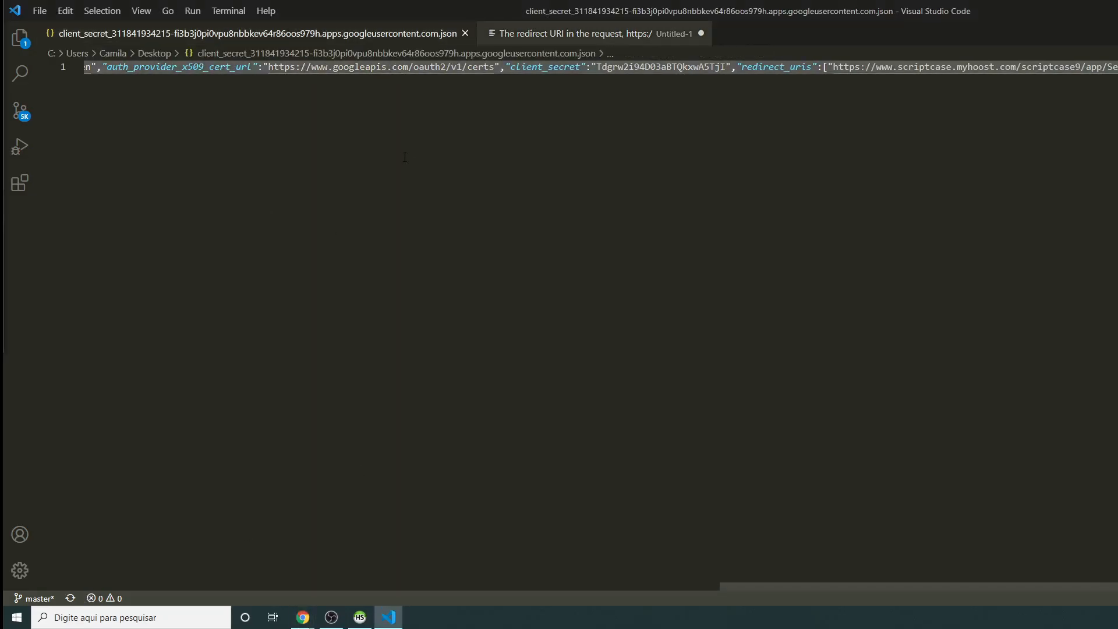
Step: Replace the Scriptcase Cliente OAuth Json contents with the new client JSON
{"action": "mouse_move", "coordinate": [302, 616]}
{"action": "left_click", "coordinate": [304, 569]}
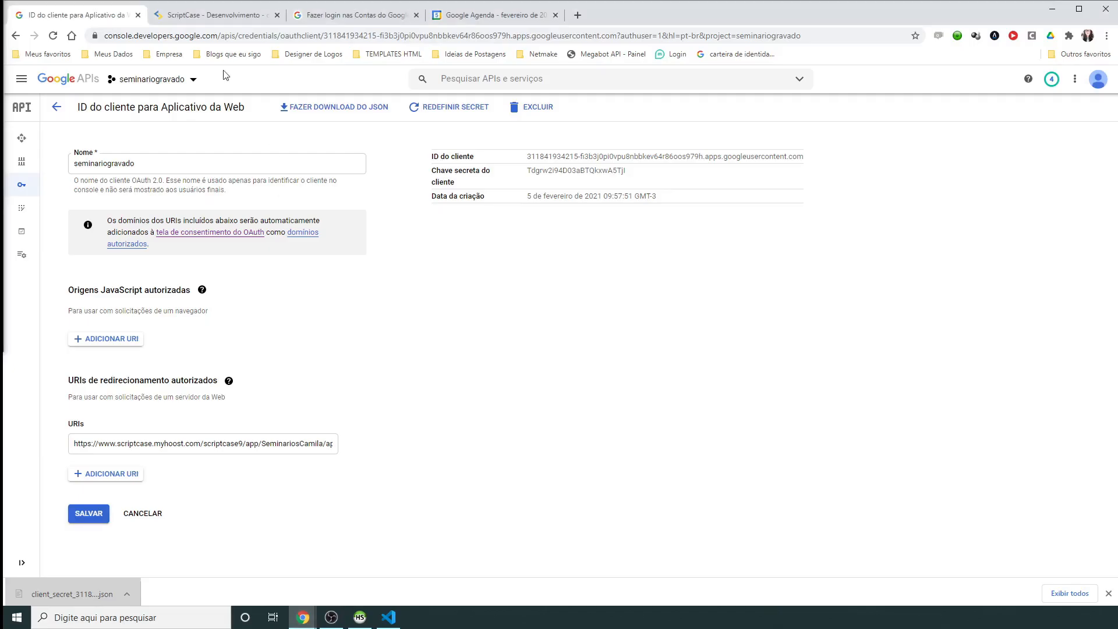
{"action": "left_click", "coordinate": [201, 19]}
{"action": "left_click", "coordinate": [495, 293]}
{"action": "key", "text": "ctrl+a"}
{"action": "key", "text": "BackSpace"}
{"action": "key", "text": "ctrl+v"}
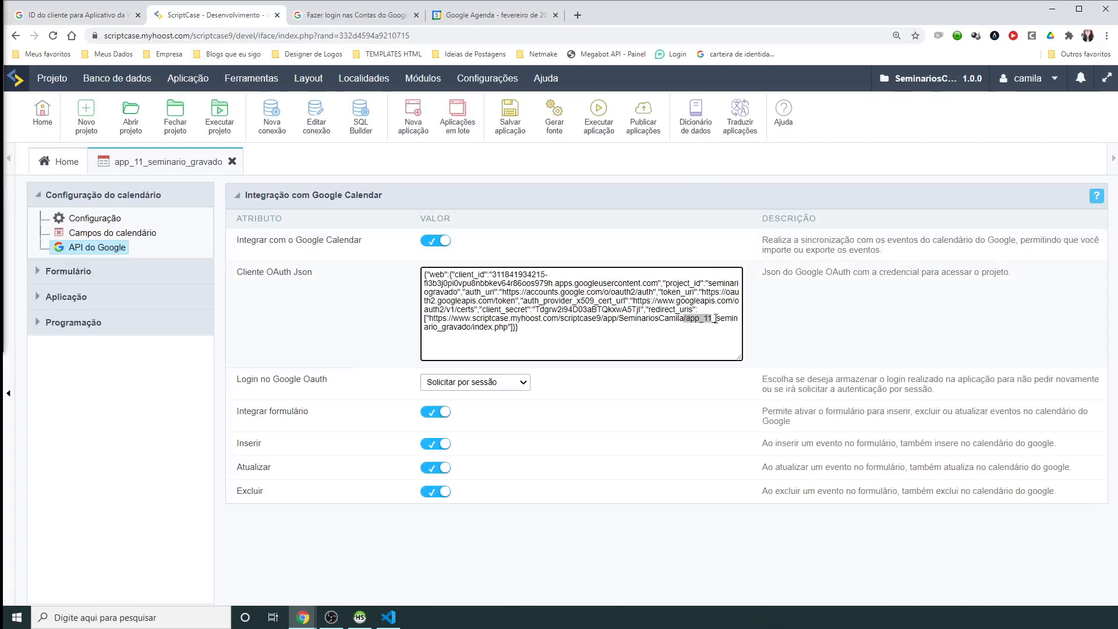
Step: Save and run app_11_seminario_gravado, signing in with Google and allowing calendar management
{"action": "left_click", "coordinate": [511, 121]}
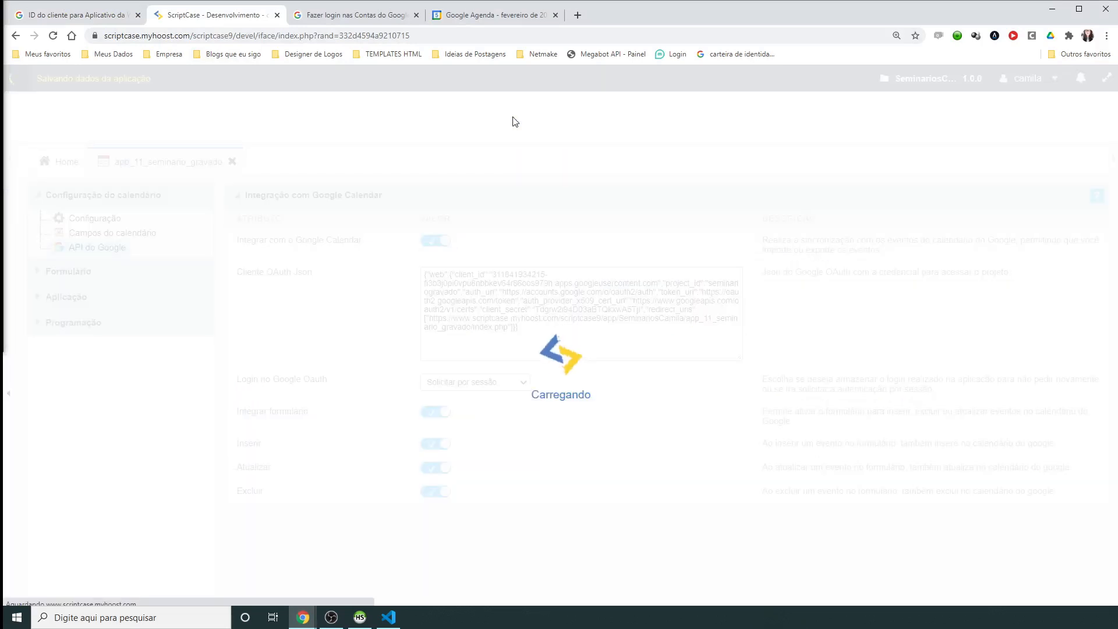
{"action": "left_click", "coordinate": [601, 127]}
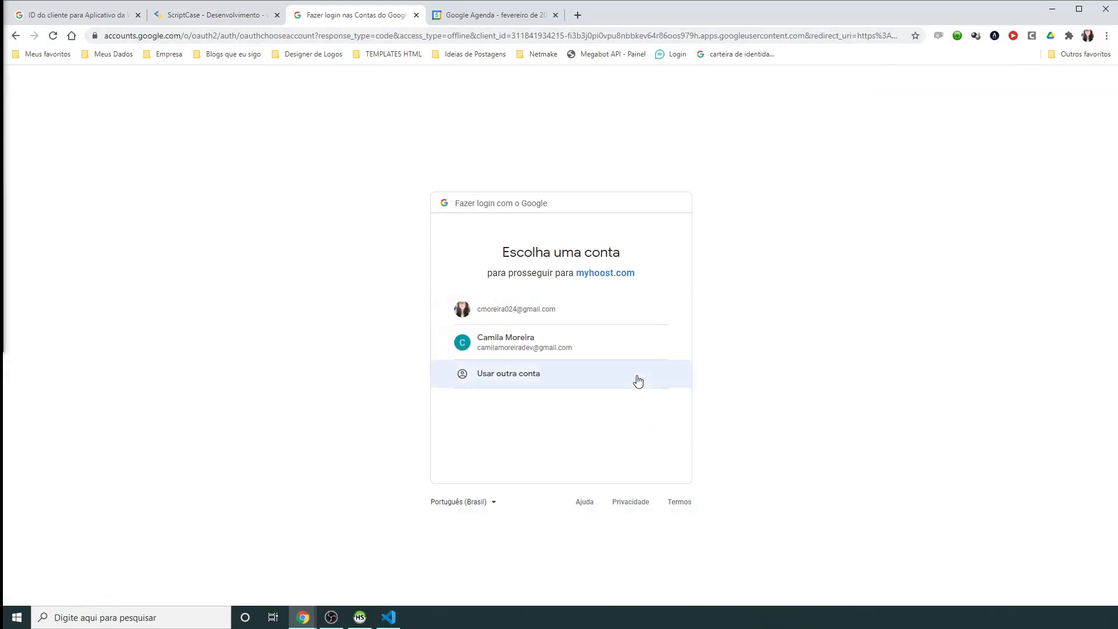
{"action": "left_click", "coordinate": [521, 343]}
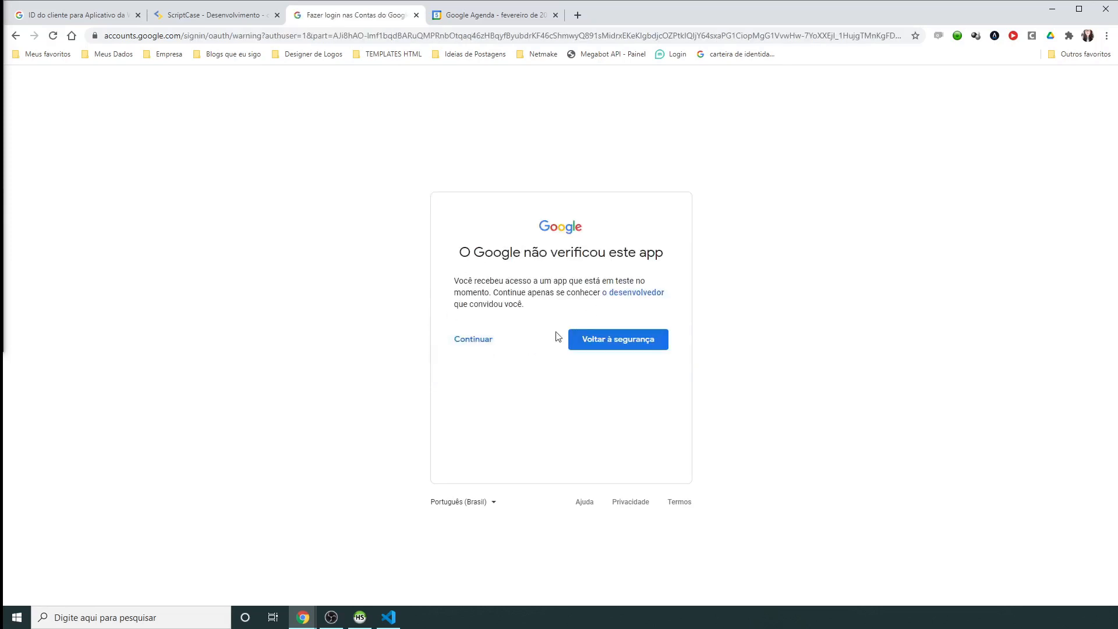
{"action": "left_click", "coordinate": [472, 341]}
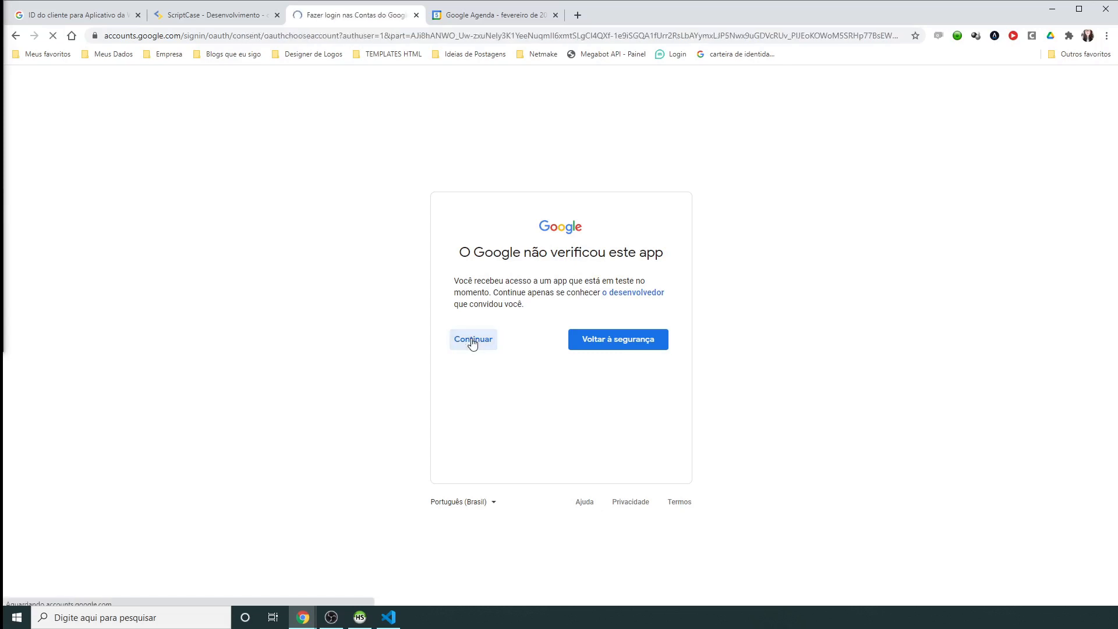
{"action": "left_click", "coordinate": [472, 342]}
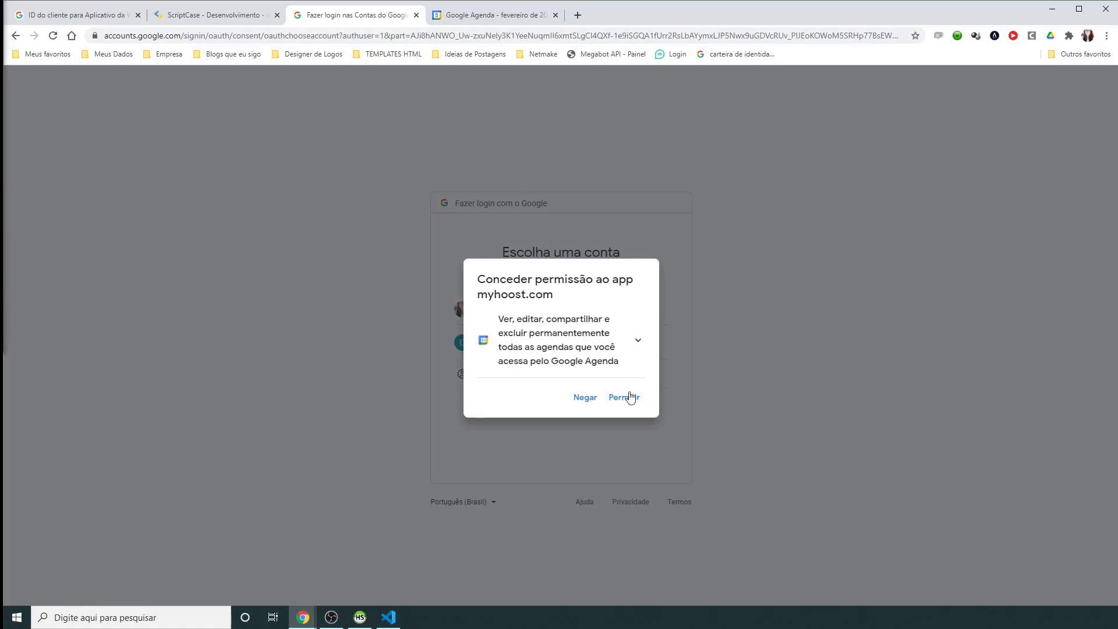
{"action": "left_click", "coordinate": [626, 402]}
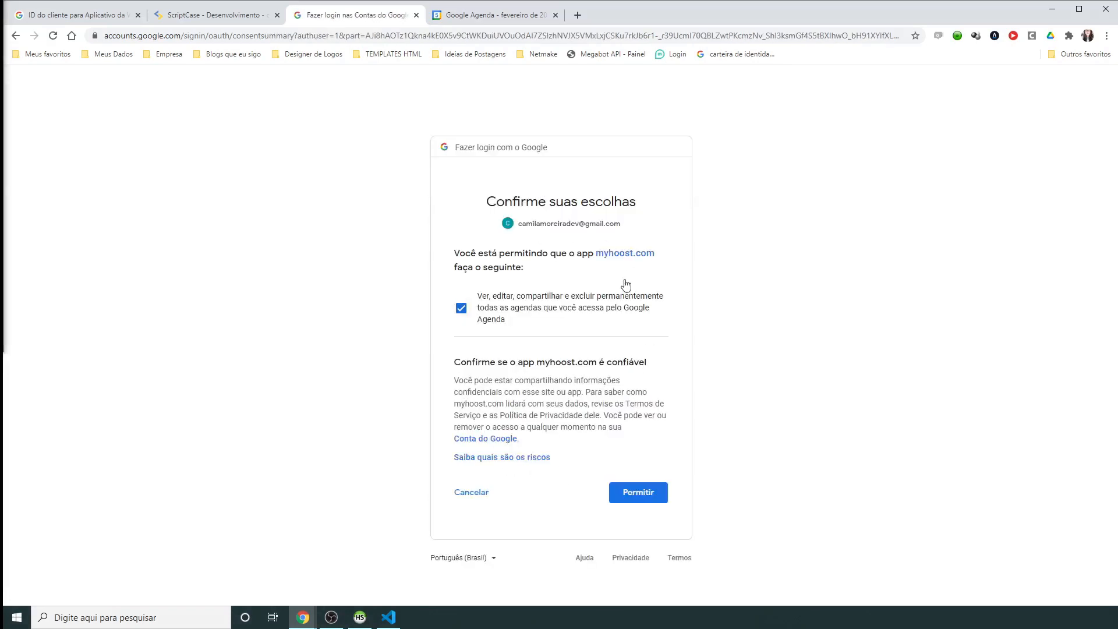
{"action": "left_click", "coordinate": [649, 501]}
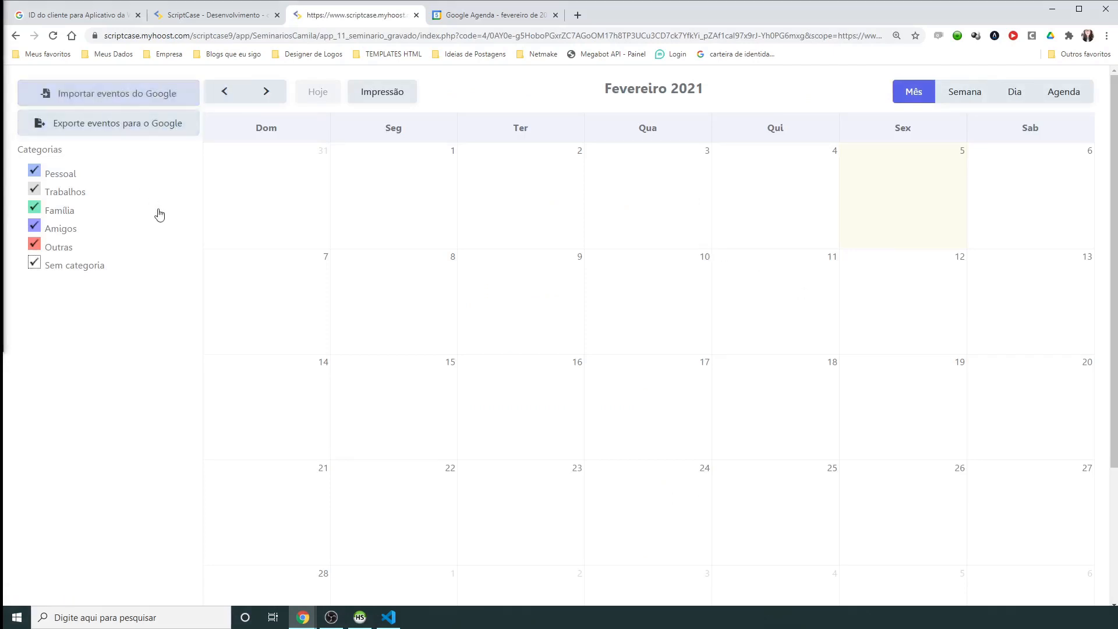
Step: Compare the new-event form's Google calendar list with Google Calendar, then cancel the form
{"action": "left_click", "coordinate": [451, 21]}
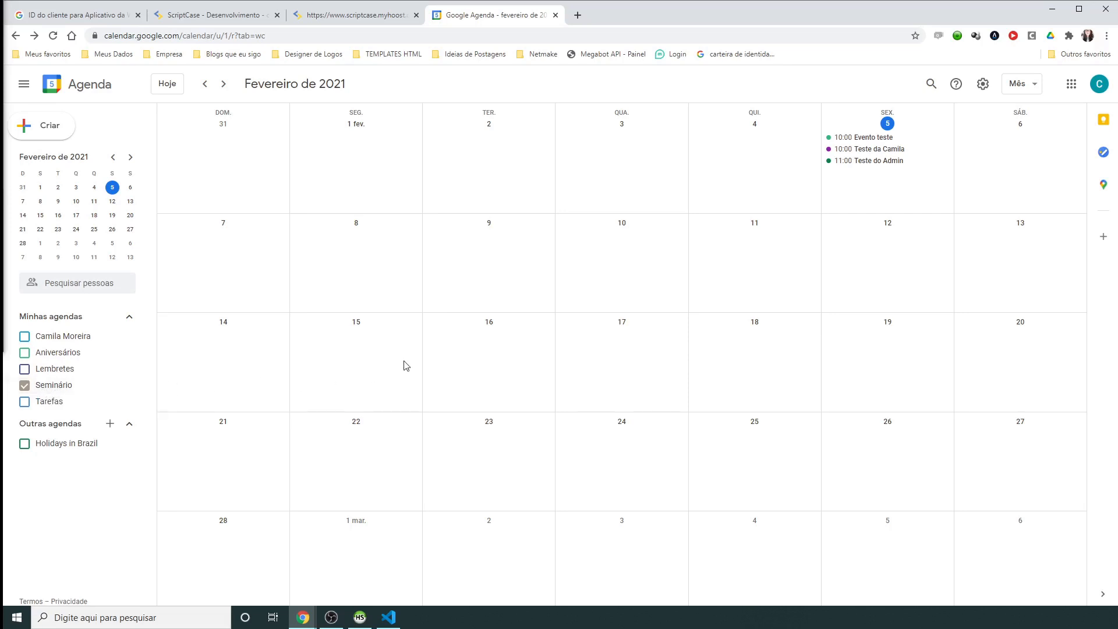
{"action": "left_click", "coordinate": [332, 15]}
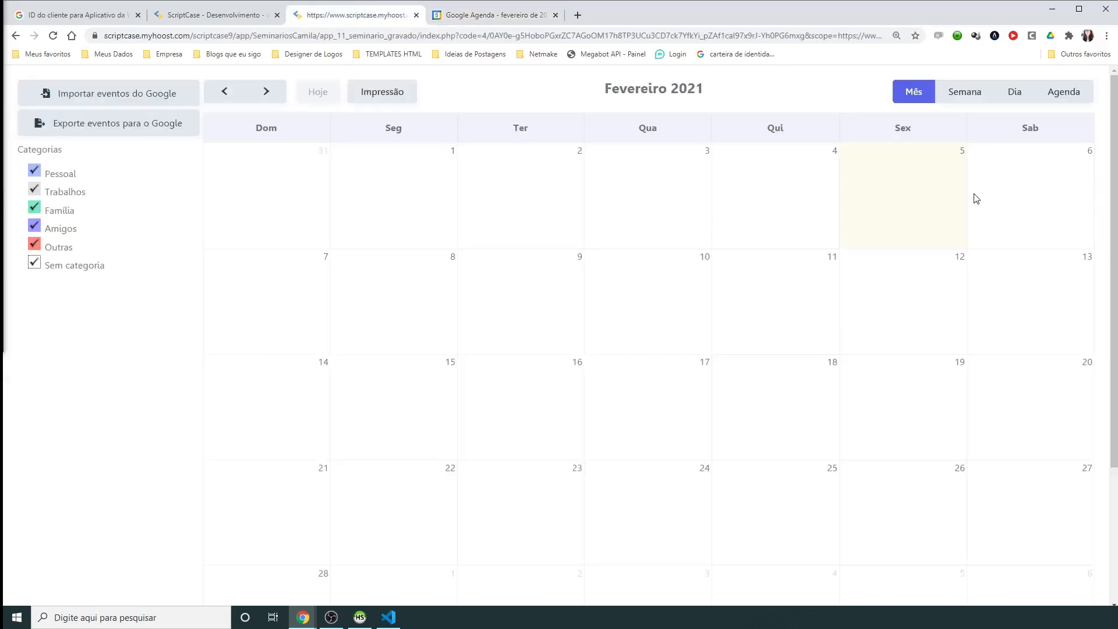
{"action": "left_click", "coordinate": [901, 171]}
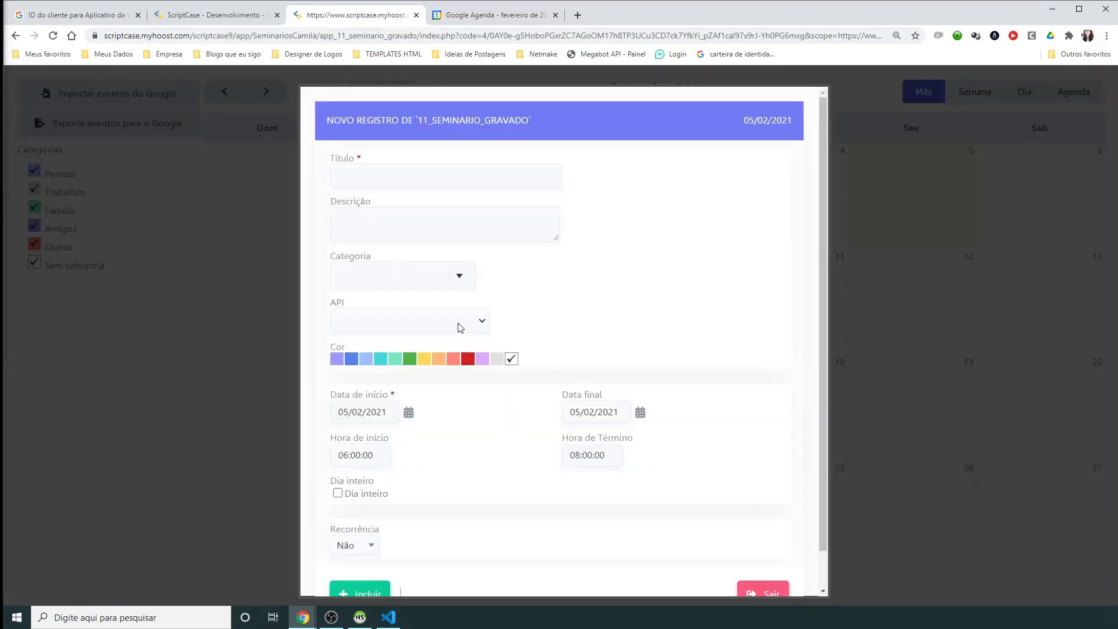
{"action": "left_click", "coordinate": [460, 327]}
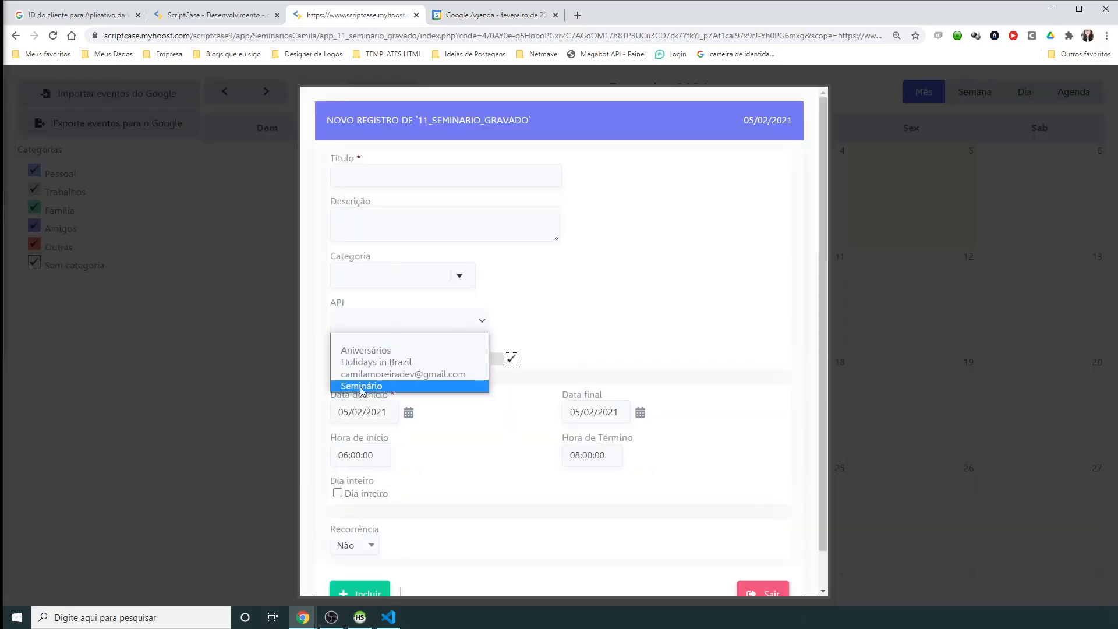
{"action": "left_click", "coordinate": [483, 17]}
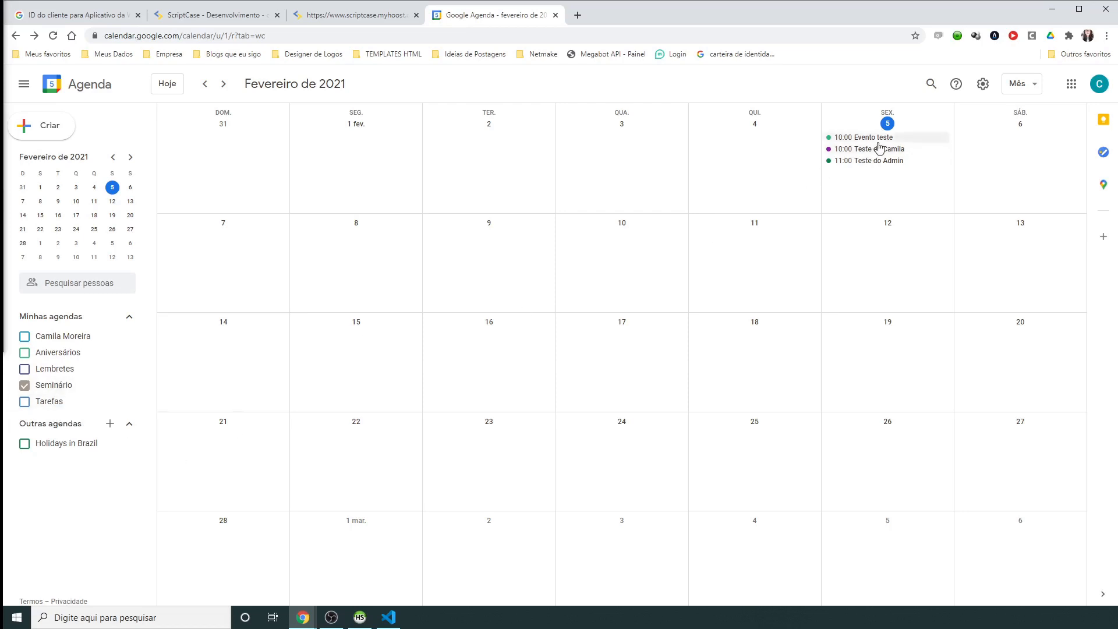
{"action": "left_click", "coordinate": [373, 14]}
{"action": "left_click", "coordinate": [764, 592]}
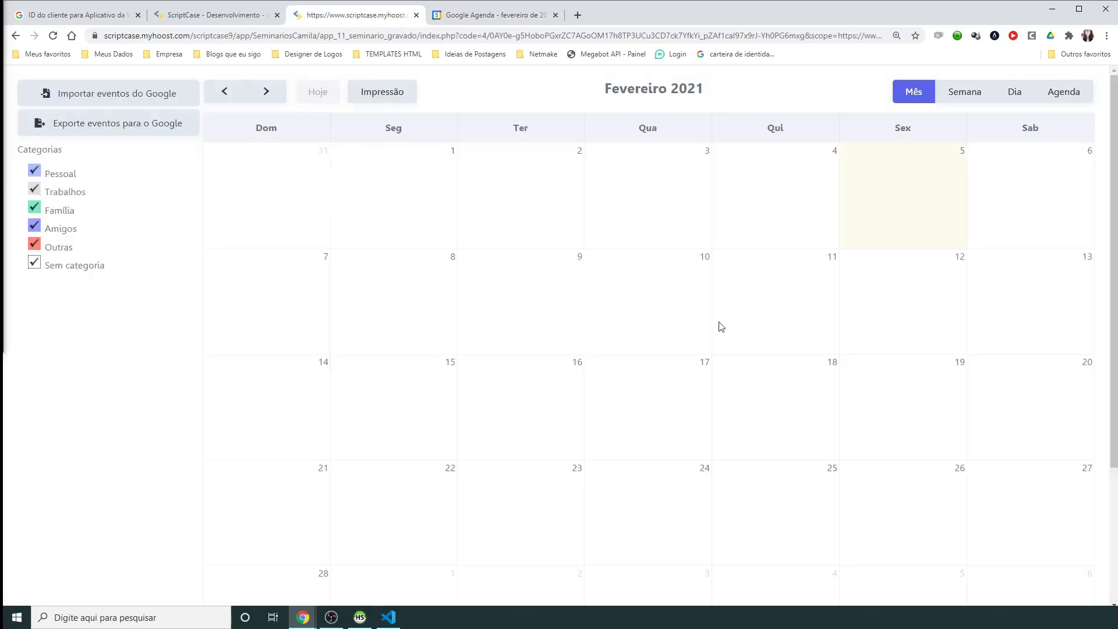
Step: Import events from the Seminário calendar through Importar eventos do Google
{"action": "left_click", "coordinate": [105, 93]}
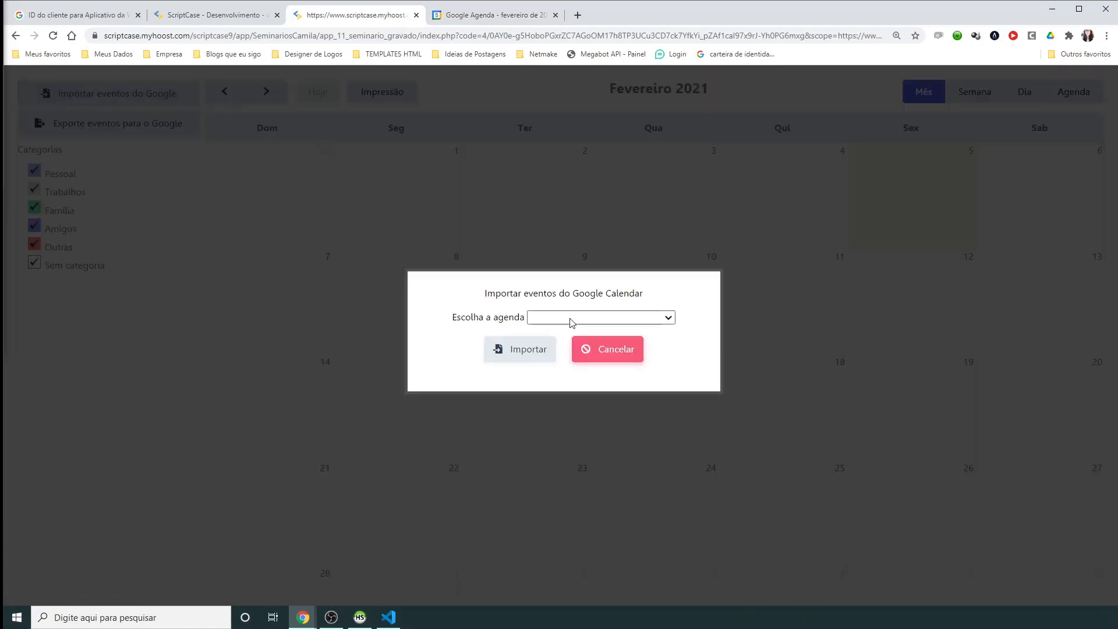
{"action": "left_click", "coordinate": [571, 320]}
{"action": "left_click", "coordinate": [579, 380]}
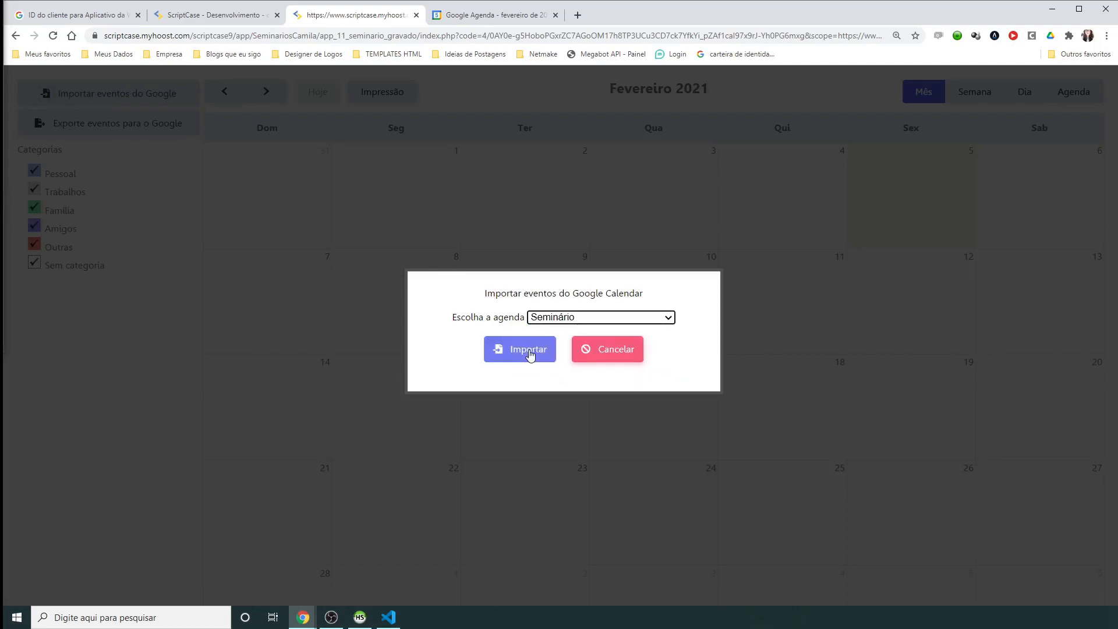
{"action": "left_click", "coordinate": [527, 352]}
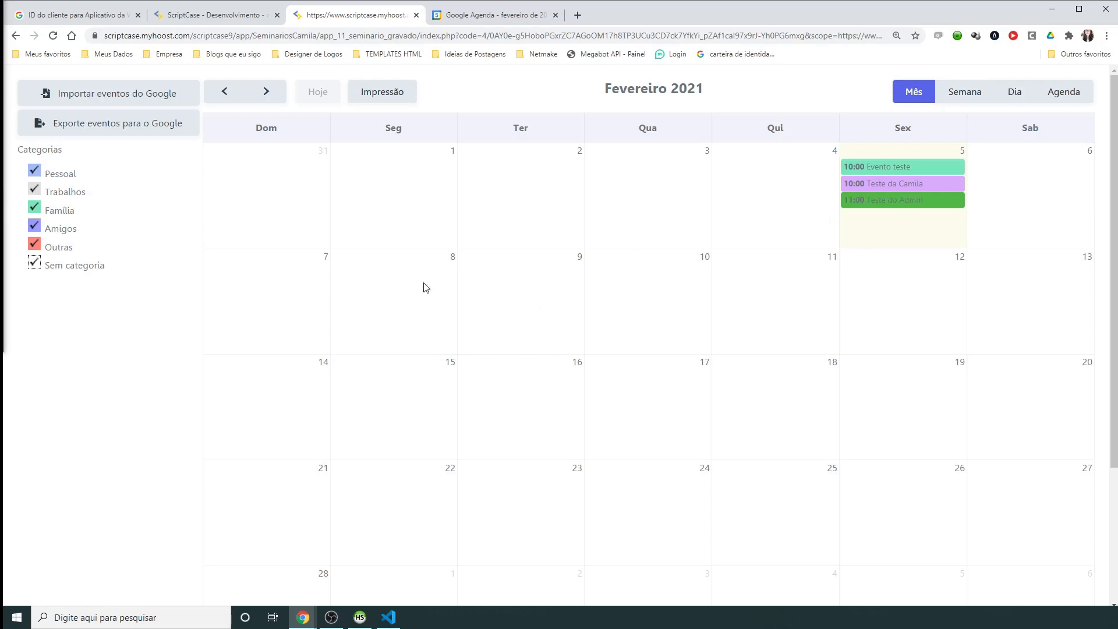
Step: Start a February 9 event titled 'Evento Semin', category Trabalhos, Seminário calendar, coloured cyan
{"action": "left_click", "coordinate": [507, 279]}
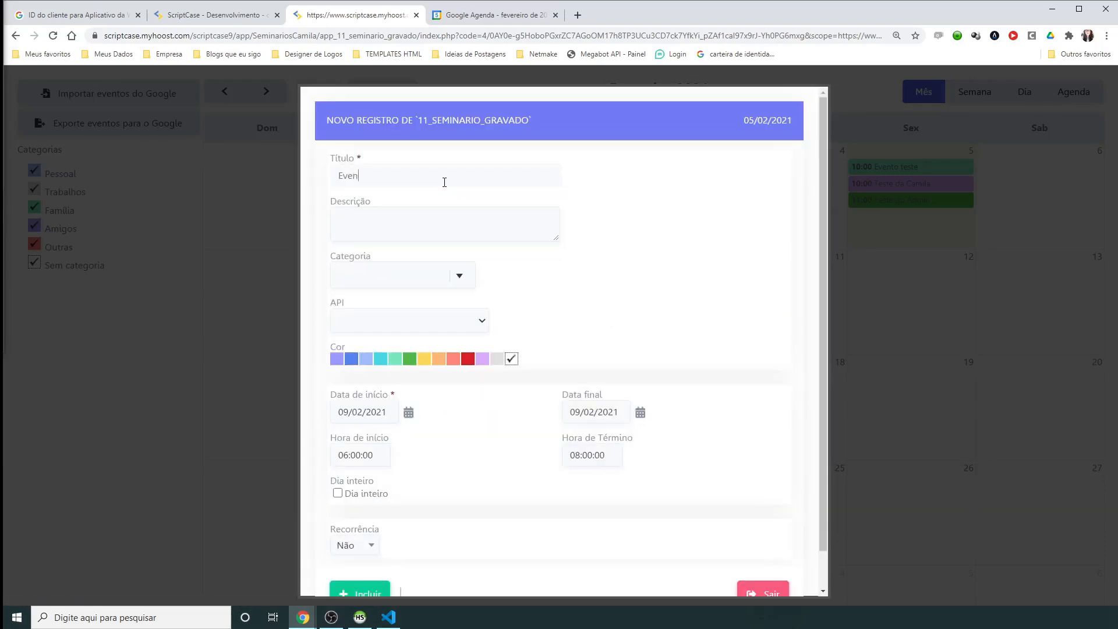
{"action": "type", "text": "Evento Seminário"}
{"action": "left_click", "coordinate": [463, 284]}
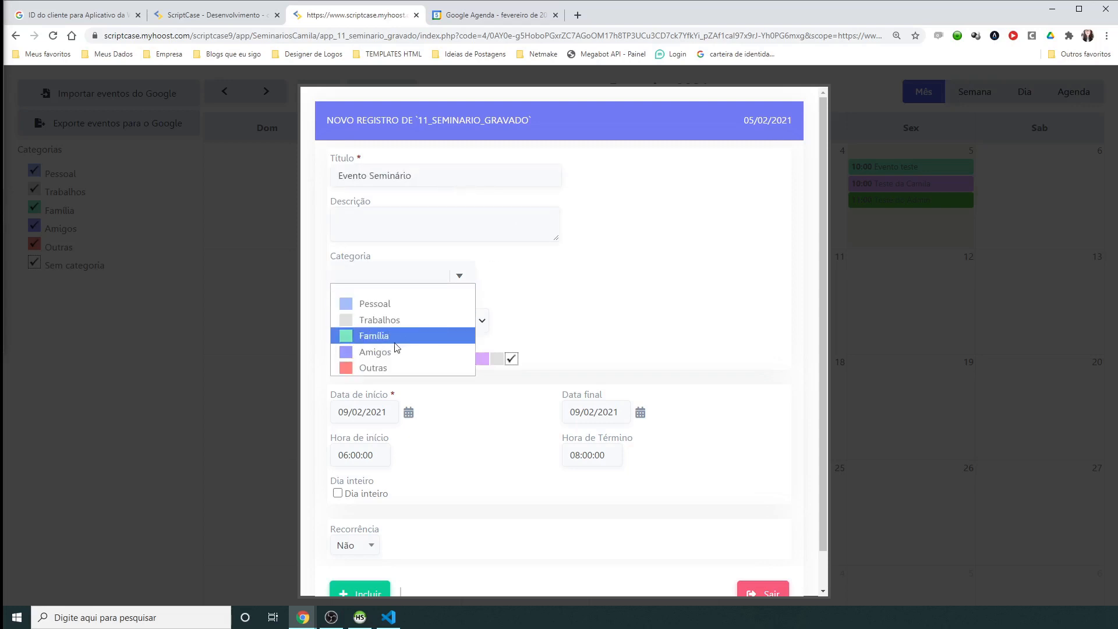
{"action": "left_click", "coordinate": [386, 320]}
{"action": "left_click", "coordinate": [394, 322]}
{"action": "left_click", "coordinate": [384, 387]}
{"action": "left_click", "coordinate": [380, 362]}
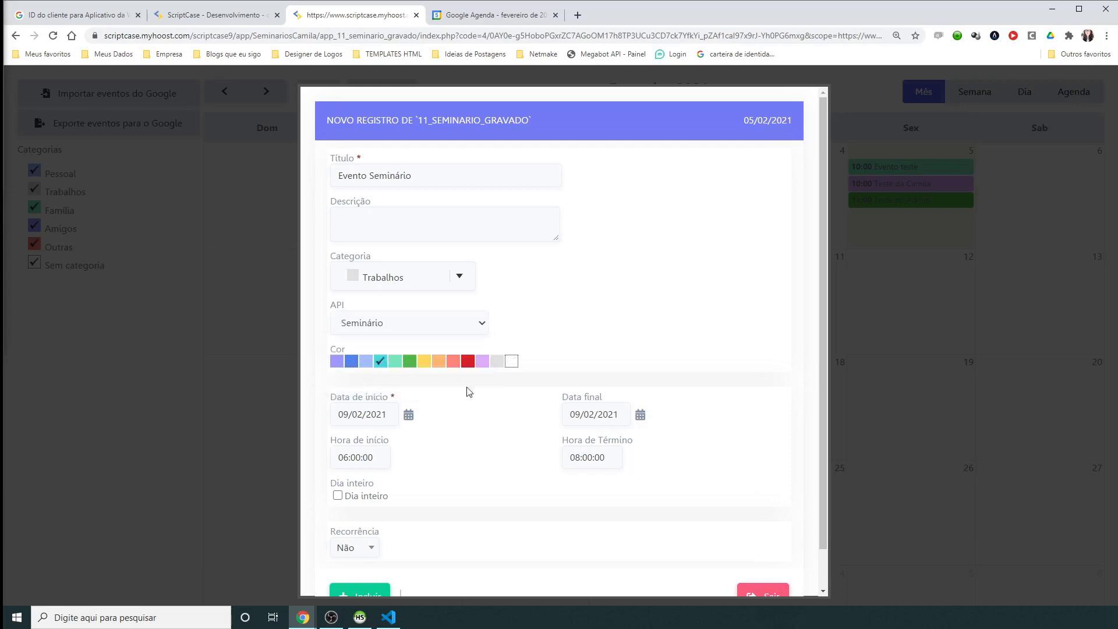
Step: Set the event to 20:00–21:00, save it, and confirm it appears in Google Calendar
{"action": "left_click", "coordinate": [379, 457]}
{"action": "type", "text": "20:00:00"}
{"action": "key", "text": "Tab"}
{"action": "type", "text": "21:0"}
{"action": "scroll", "coordinate": [442, 502], "scroll_direction": "down", "scroll_amount": 1}
{"action": "left_click", "coordinate": [372, 555]}
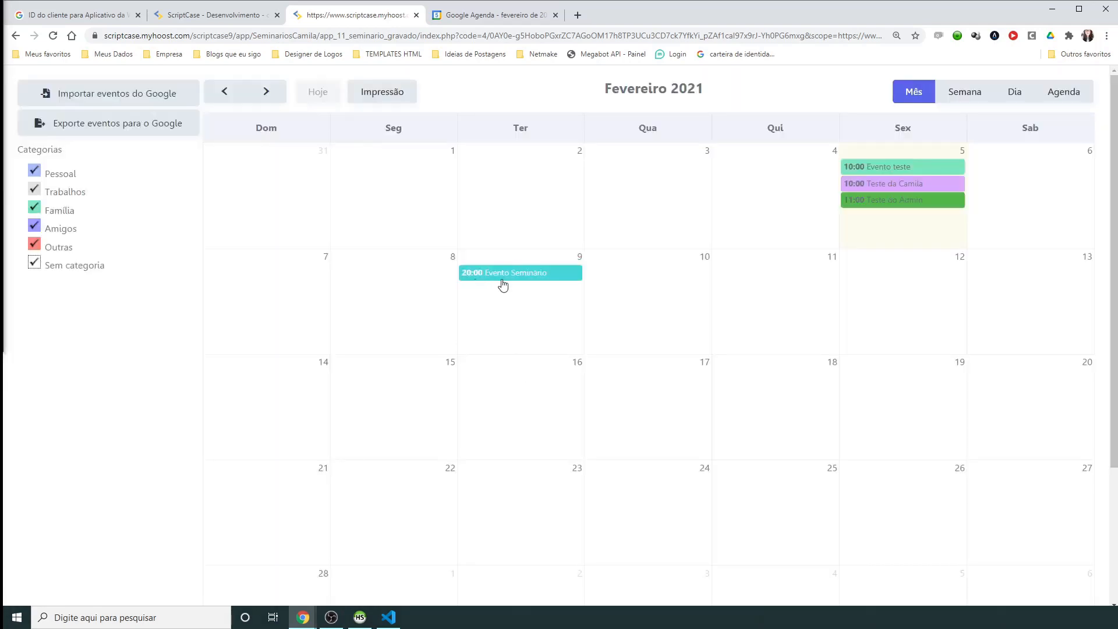
{"action": "left_click", "coordinate": [482, 23]}
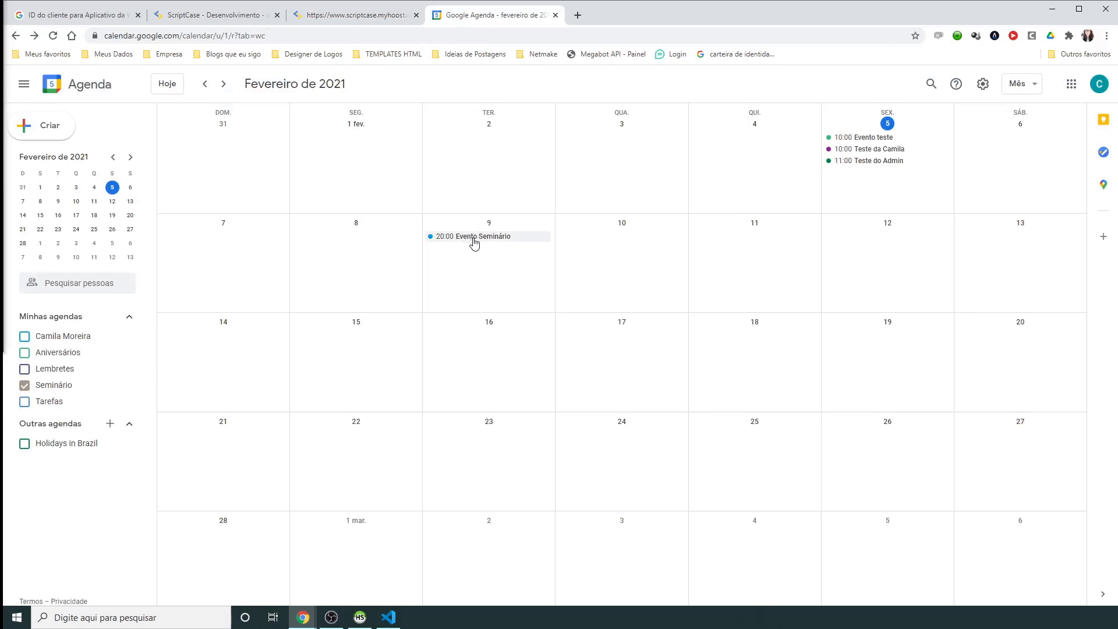
{"action": "left_click", "coordinate": [352, 20]}
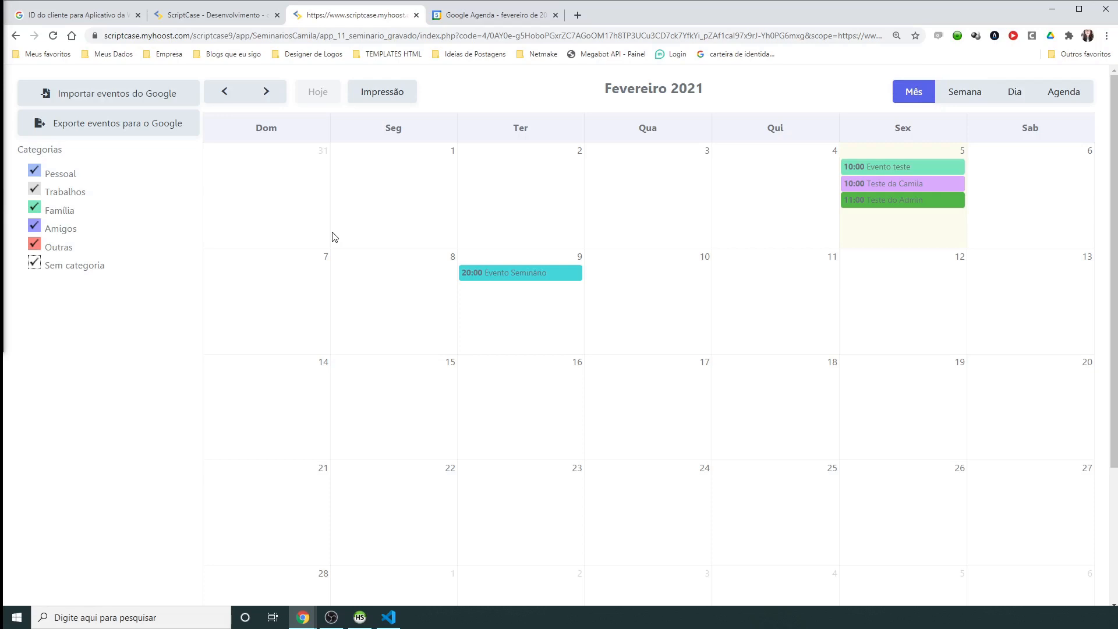
Step: Try exporting events to the Seminário agenda with different event filters, then cancel the export
{"action": "left_click", "coordinate": [120, 124]}
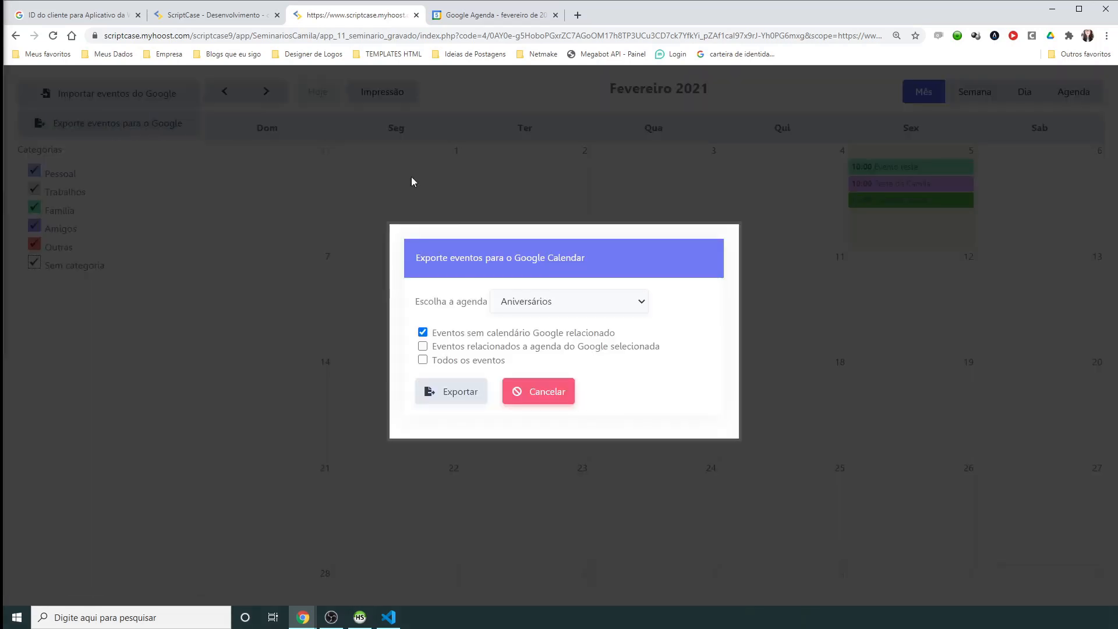
{"action": "left_click", "coordinate": [553, 310]}
{"action": "left_click", "coordinate": [553, 357]}
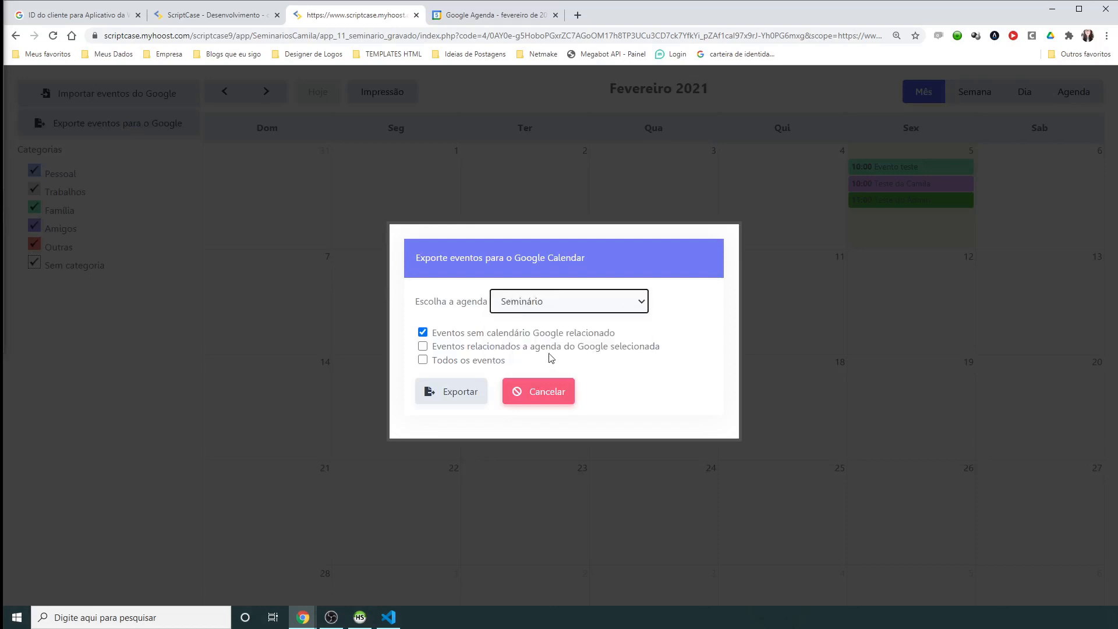
{"action": "left_click", "coordinate": [469, 362]}
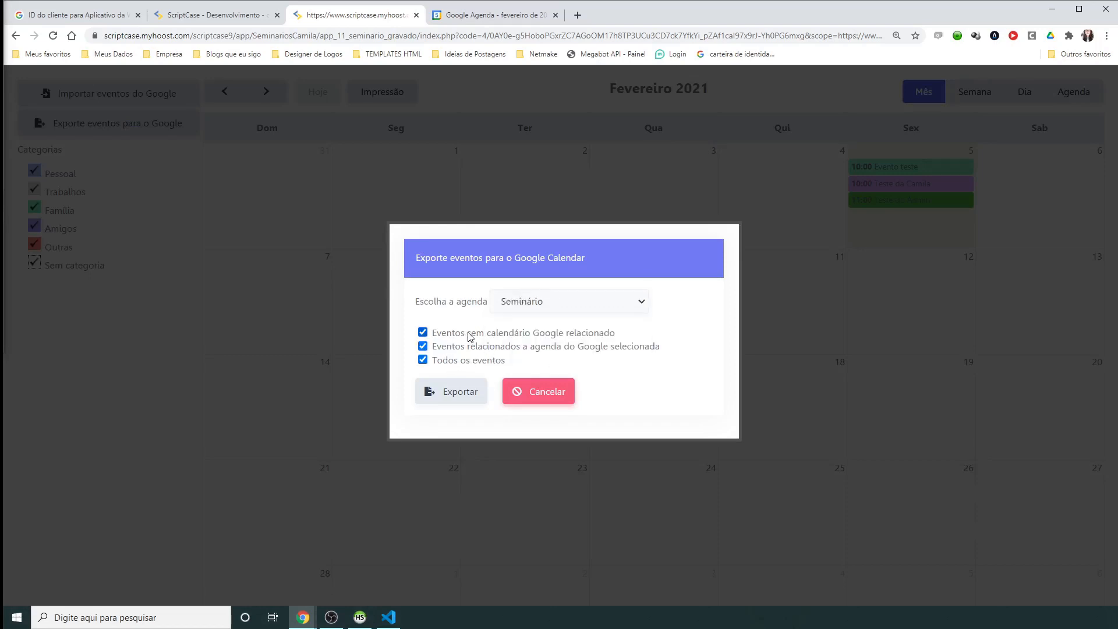
{"action": "left_click", "coordinate": [469, 334]}
{"action": "left_click", "coordinate": [463, 336]}
{"action": "left_click", "coordinate": [452, 347]}
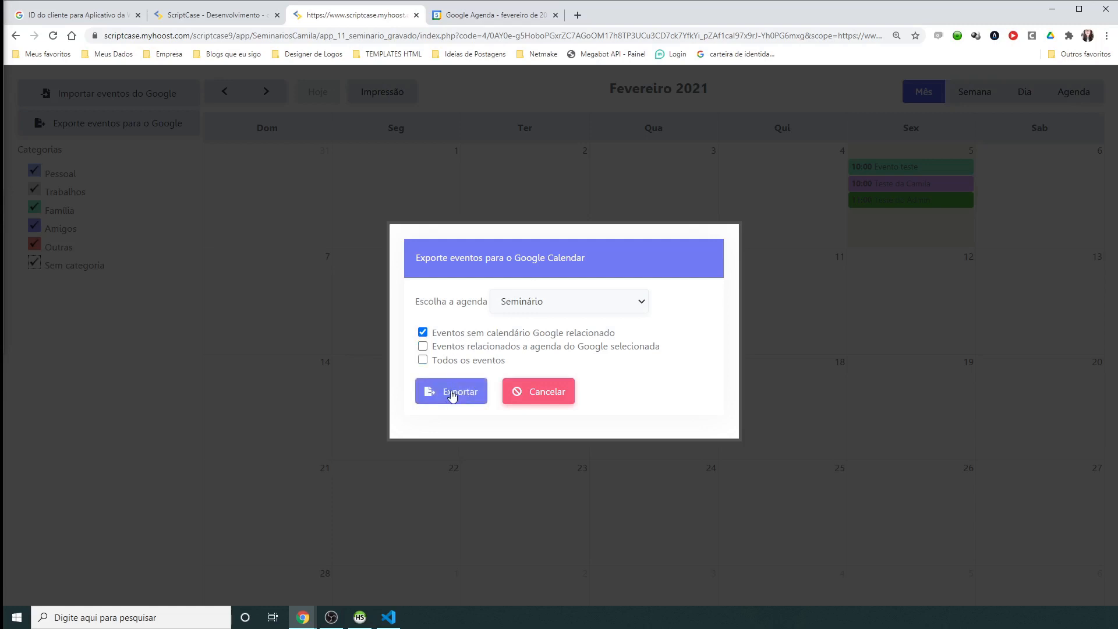
{"action": "left_click", "coordinate": [553, 395]}
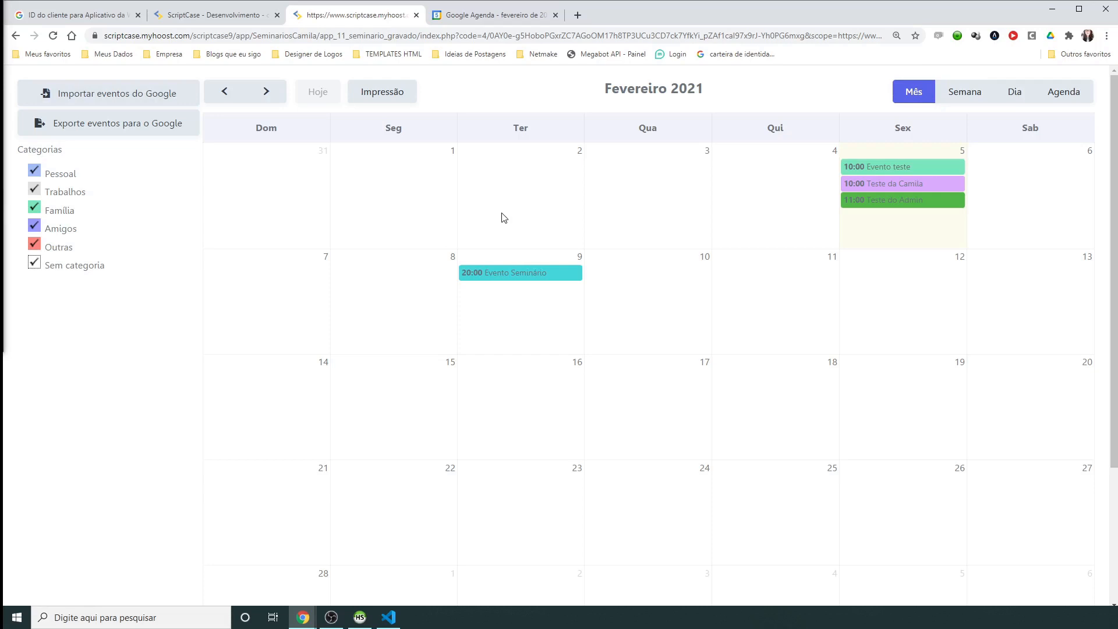
Step: Compare the pasted OAuth client JSON in Scriptcase against the Google console credentials
{"action": "left_click", "coordinate": [212, 14]}
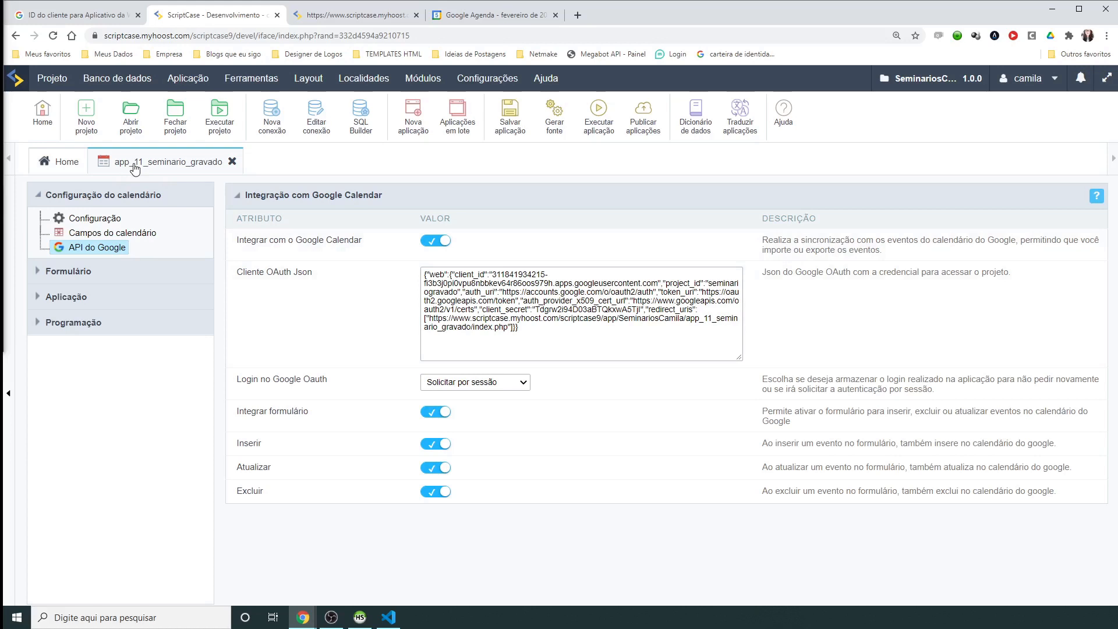
{"action": "left_click", "coordinate": [75, 15]}
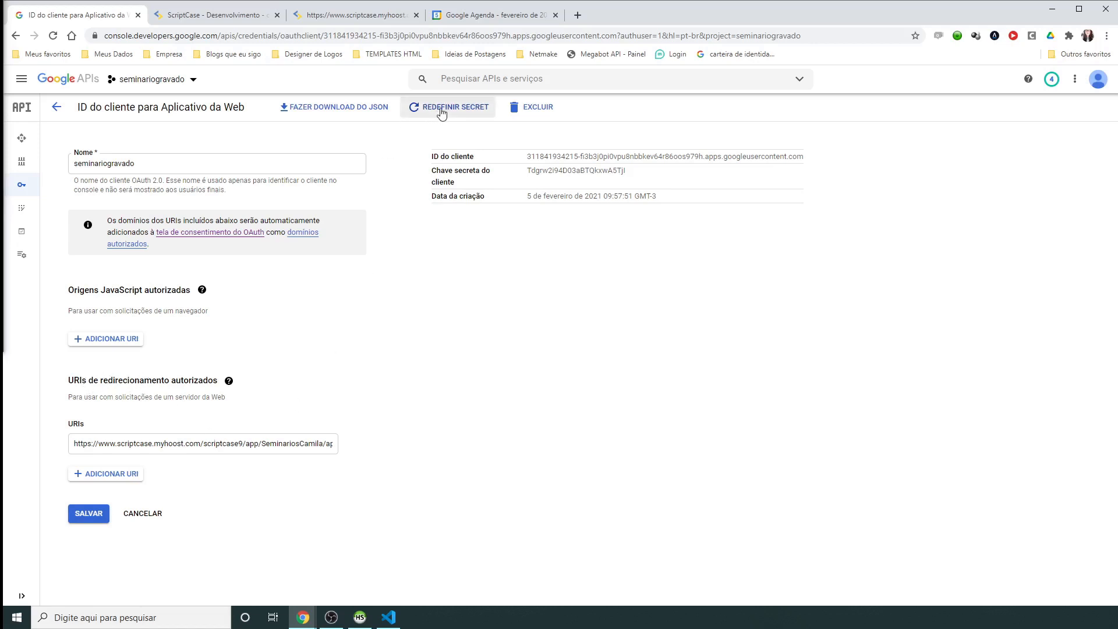
{"action": "left_click", "coordinate": [213, 14]}
{"action": "left_click", "coordinate": [544, 295]}
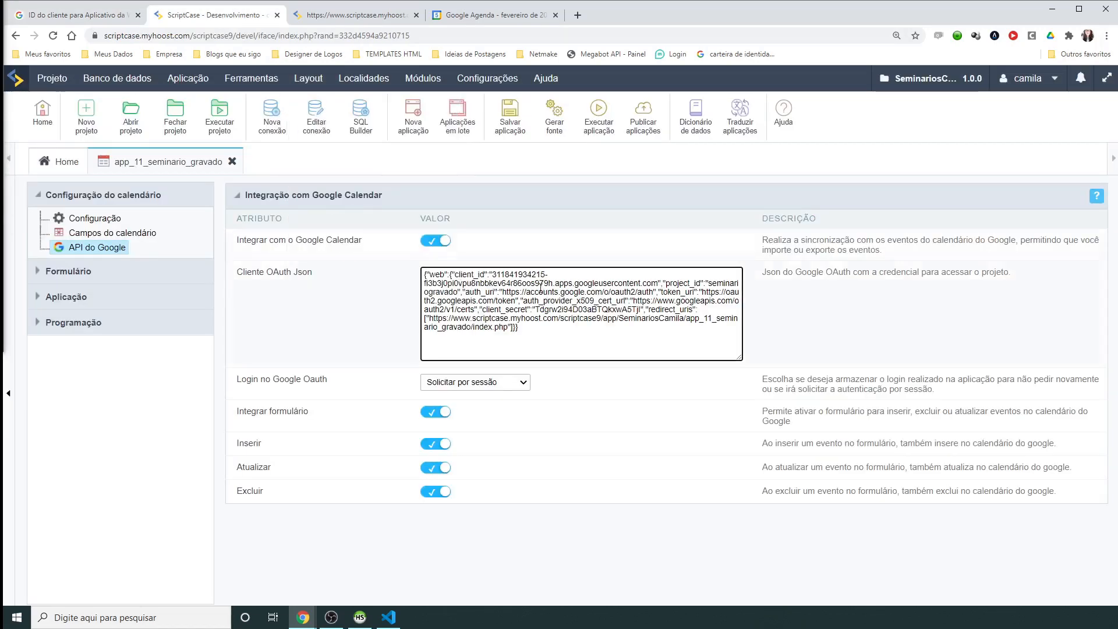
{"action": "left_click", "coordinate": [358, 15]}
{"action": "left_click", "coordinate": [232, 15]}
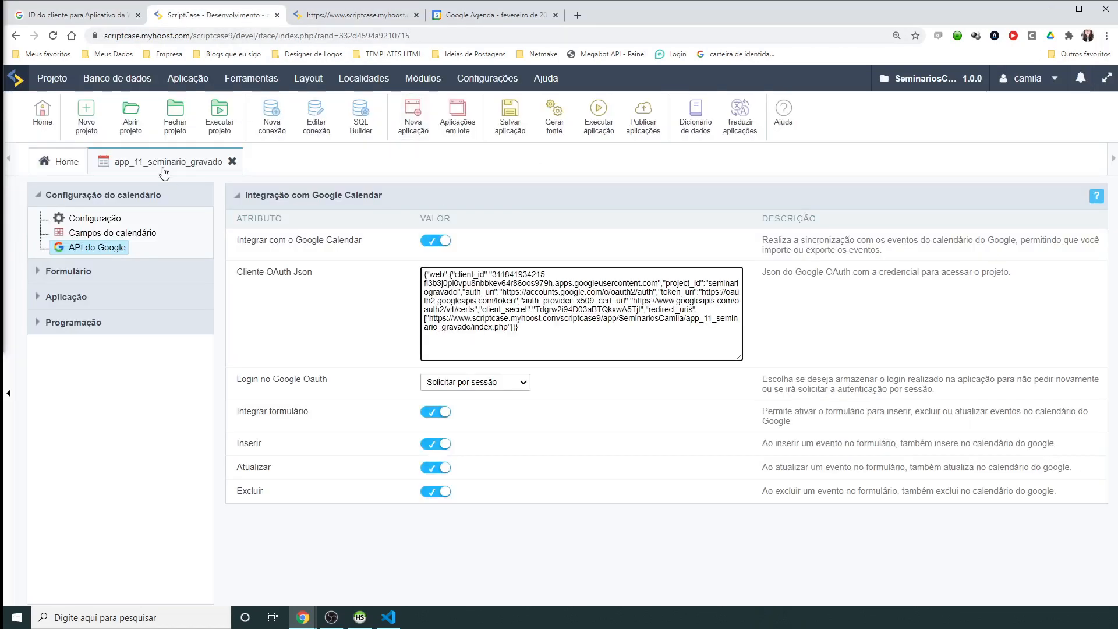
Step: Rerun the calendar app and authorize it with the Google account past the unverified warning
{"action": "left_click", "coordinate": [586, 129]}
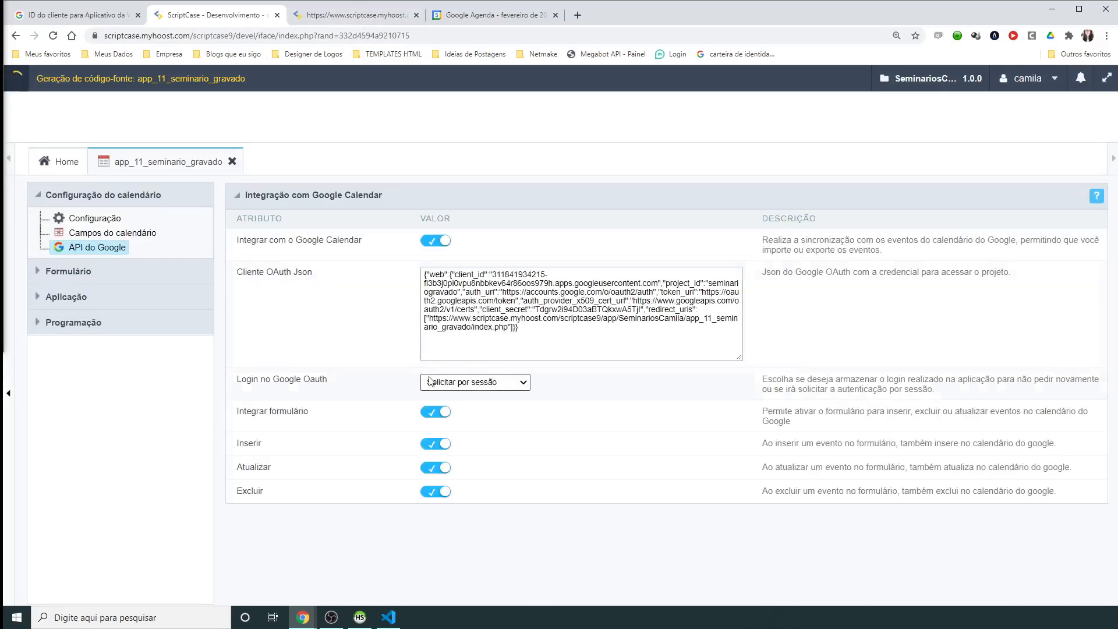
{"action": "left_click", "coordinate": [356, 15]}
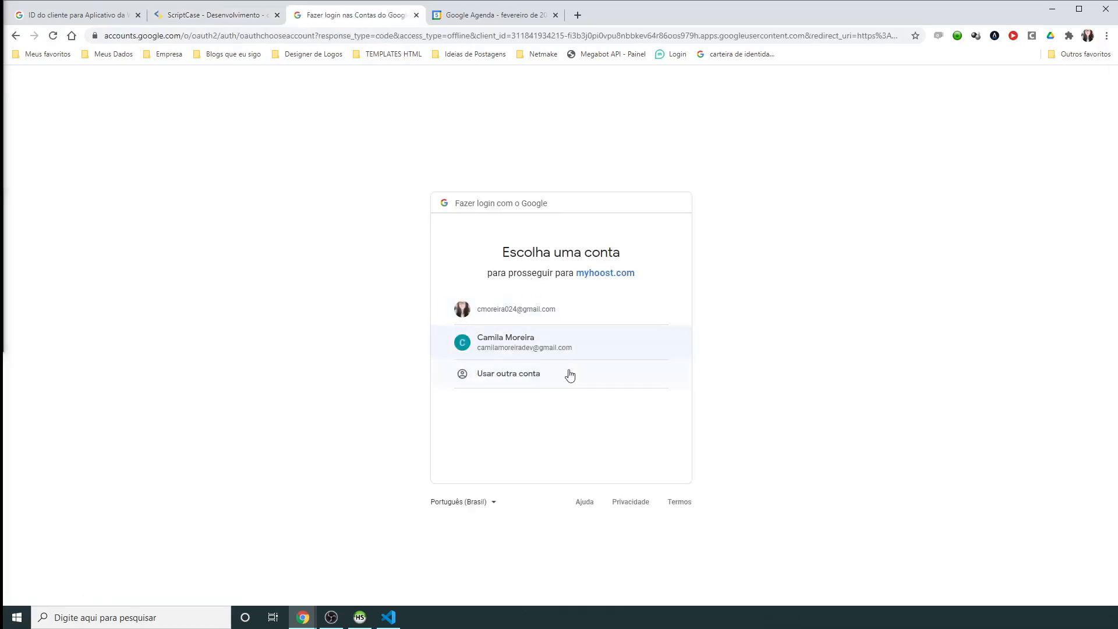
{"action": "left_click", "coordinate": [530, 348]}
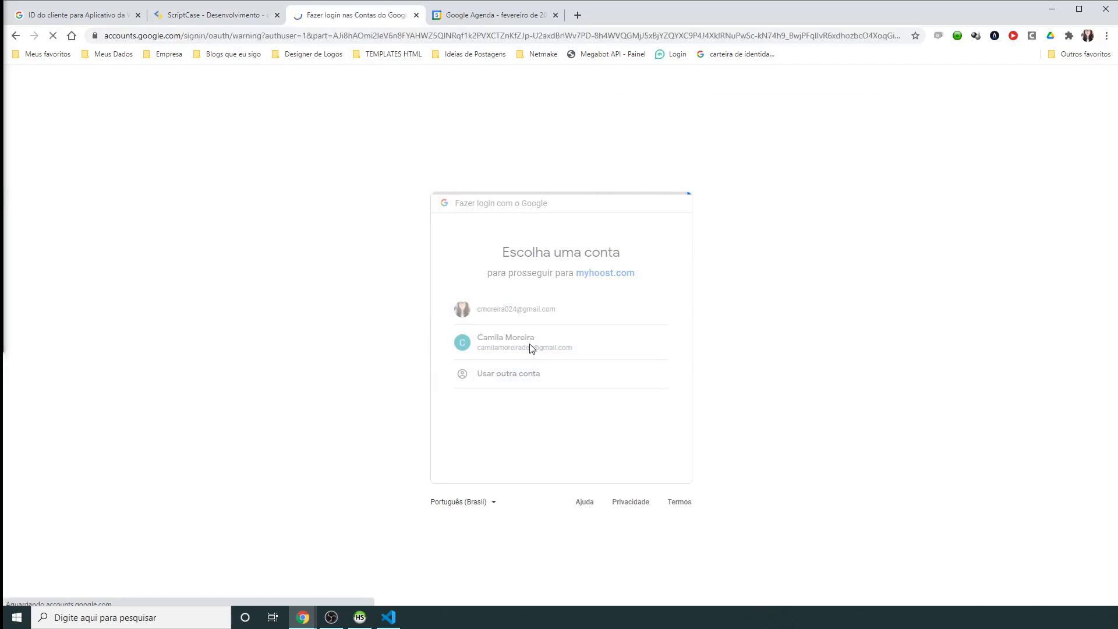
{"action": "left_click", "coordinate": [467, 343]}
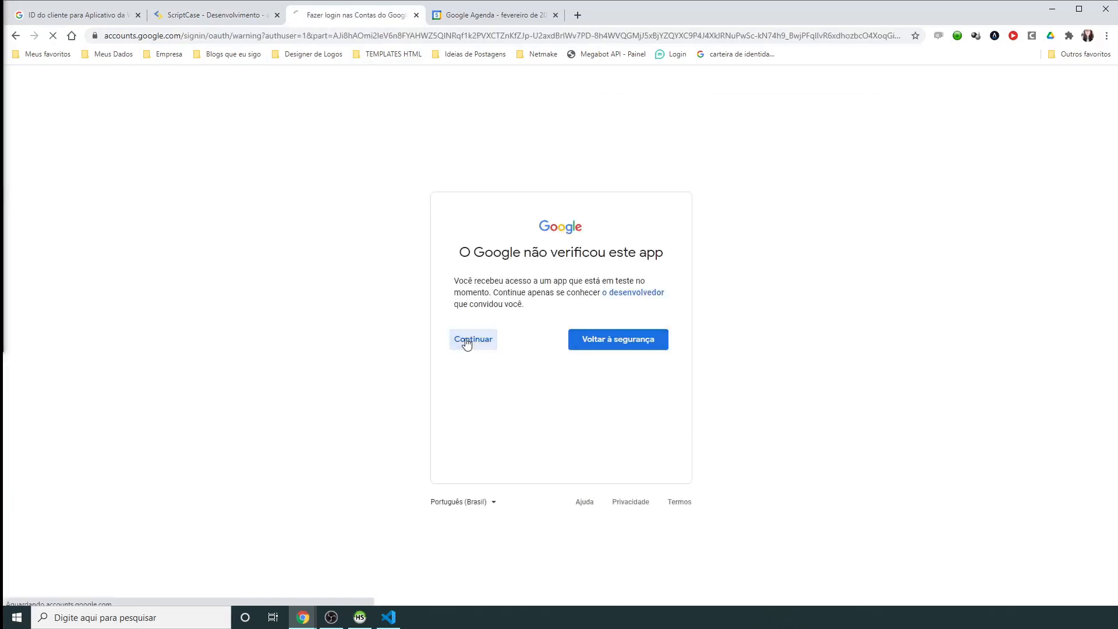
{"action": "left_click", "coordinate": [631, 476]}
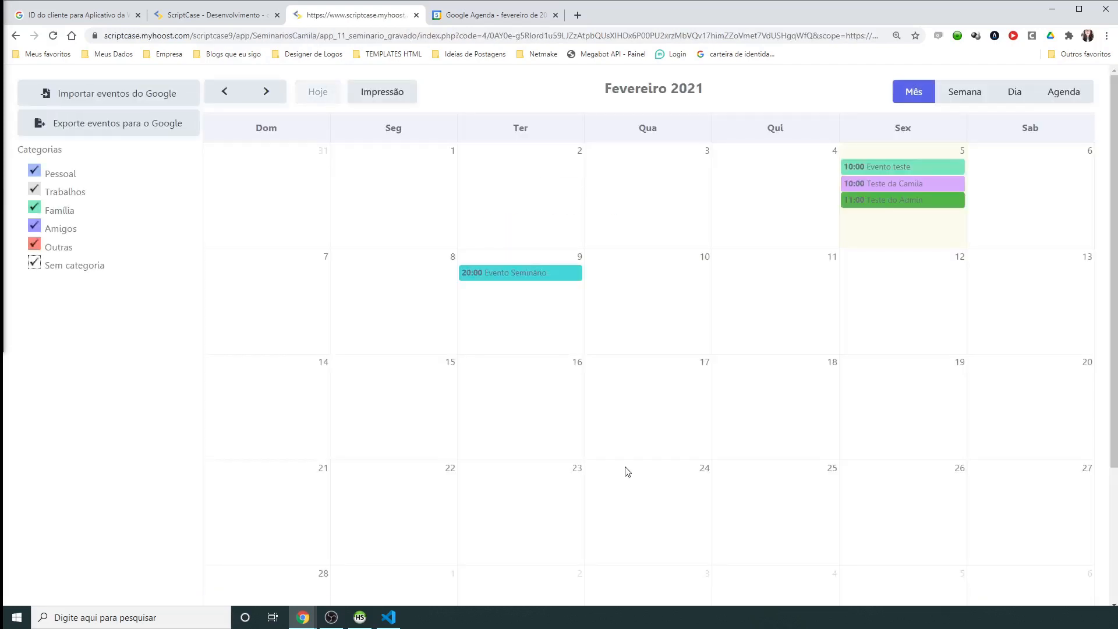
Step: Set Login no Google Oauth to 'Solicite apenas uma vez', rerun the calendar, and close its tab
{"action": "left_click", "coordinate": [212, 15]}
{"action": "left_click", "coordinate": [512, 382]}
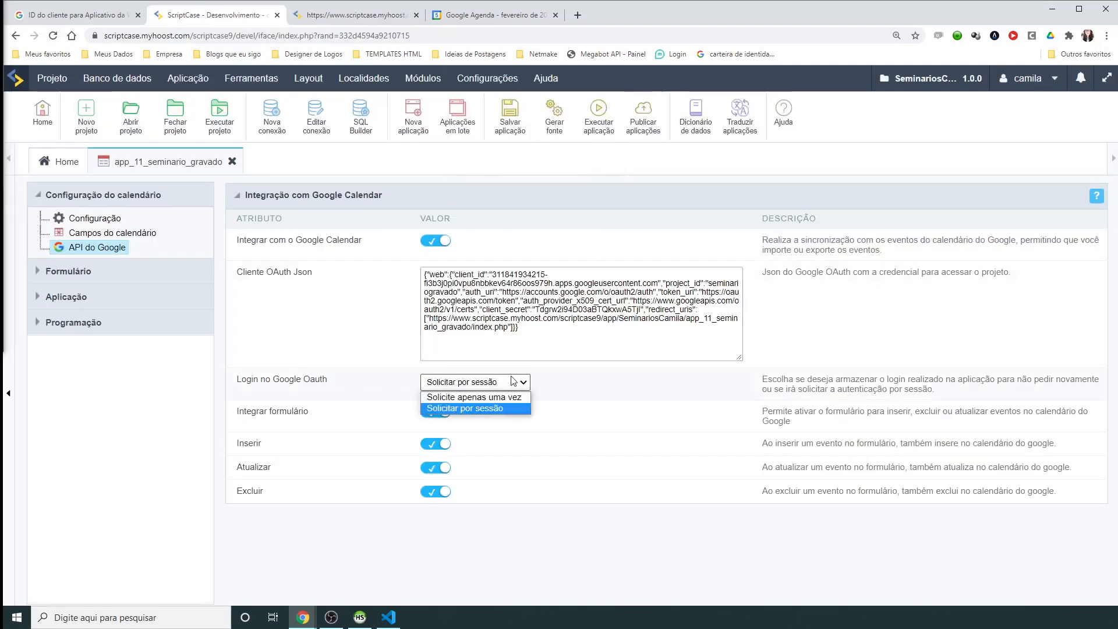
{"action": "left_click", "coordinate": [499, 399]}
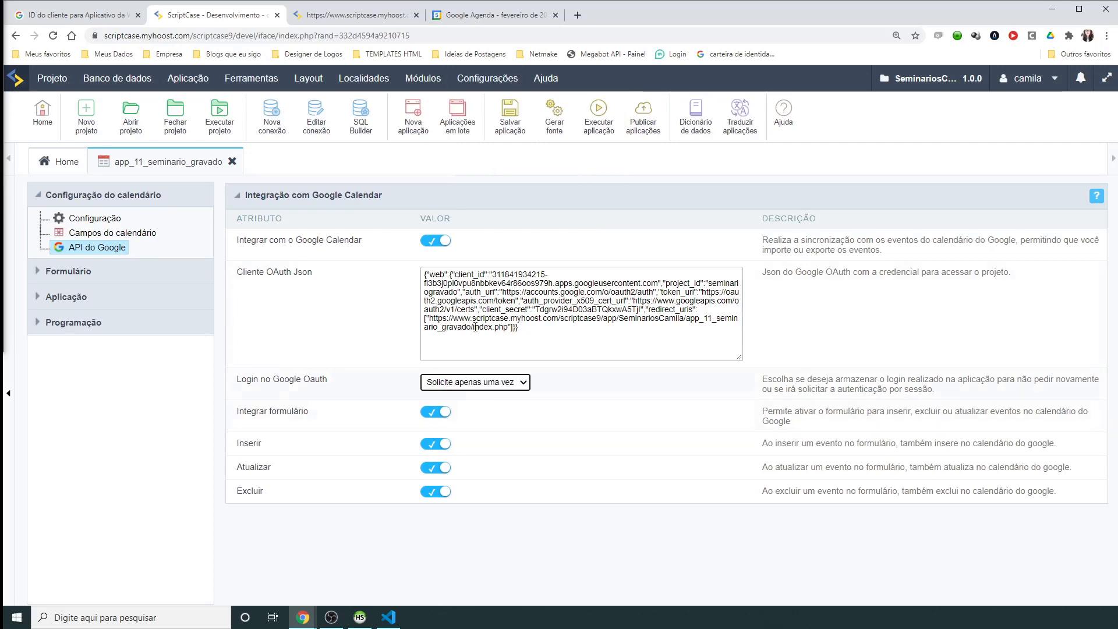
{"action": "left_click", "coordinate": [598, 134]}
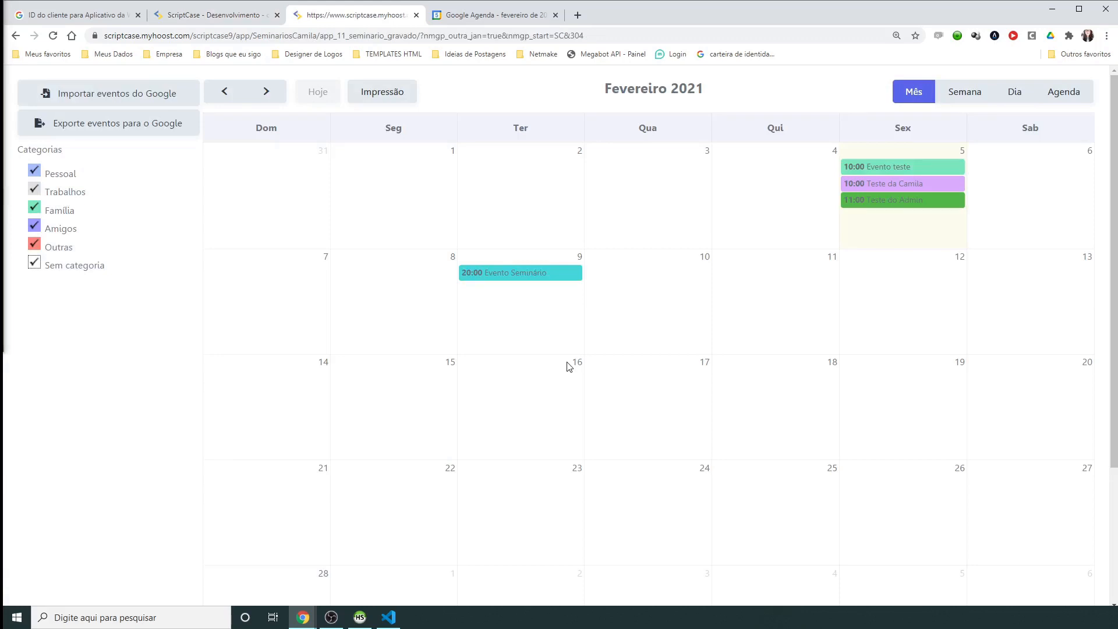
{"action": "key", "text": "ctrl+w"}
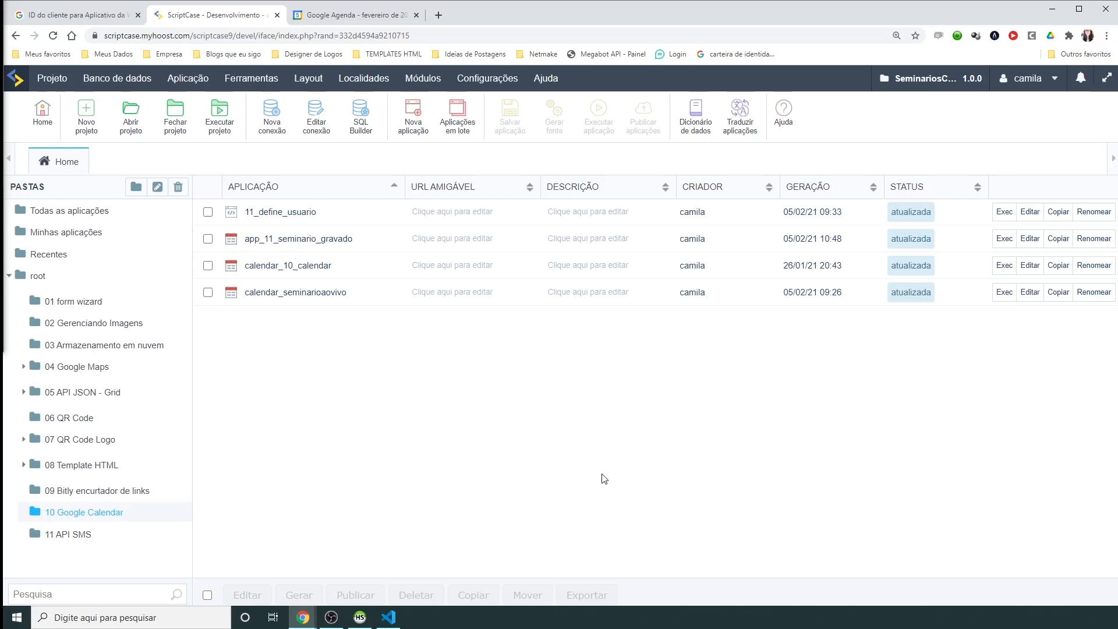
Step: Open 11_define_usuario for editing and check calendar_seminarioaovivo's user column in HeidiSQL
{"action": "left_click", "coordinate": [208, 211]}
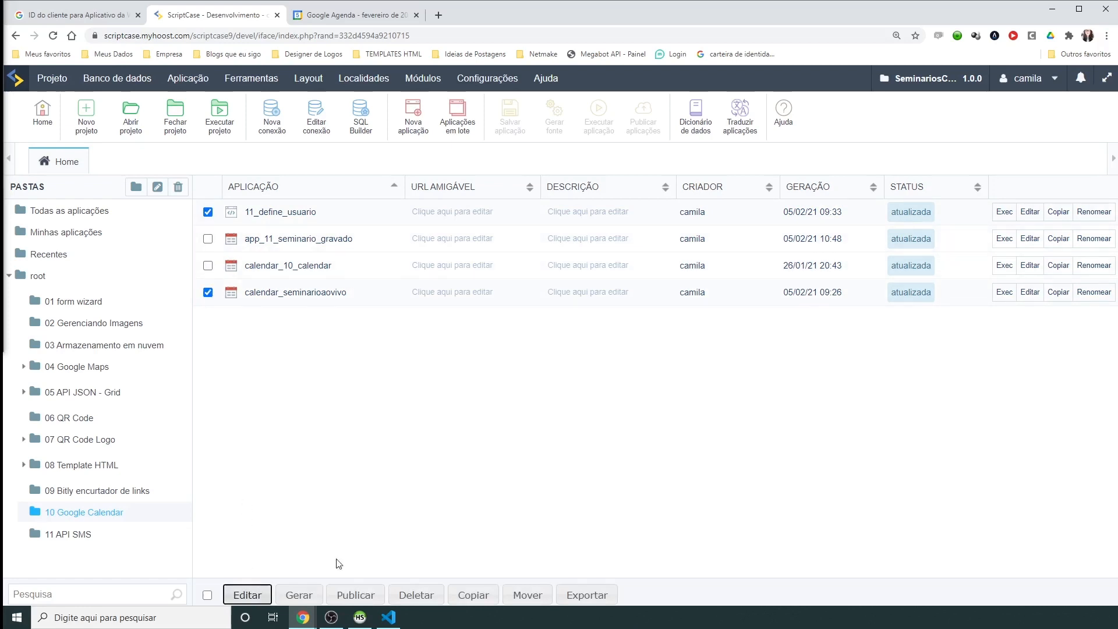
{"action": "left_click", "coordinate": [243, 594]}
{"action": "left_click", "coordinate": [360, 616]}
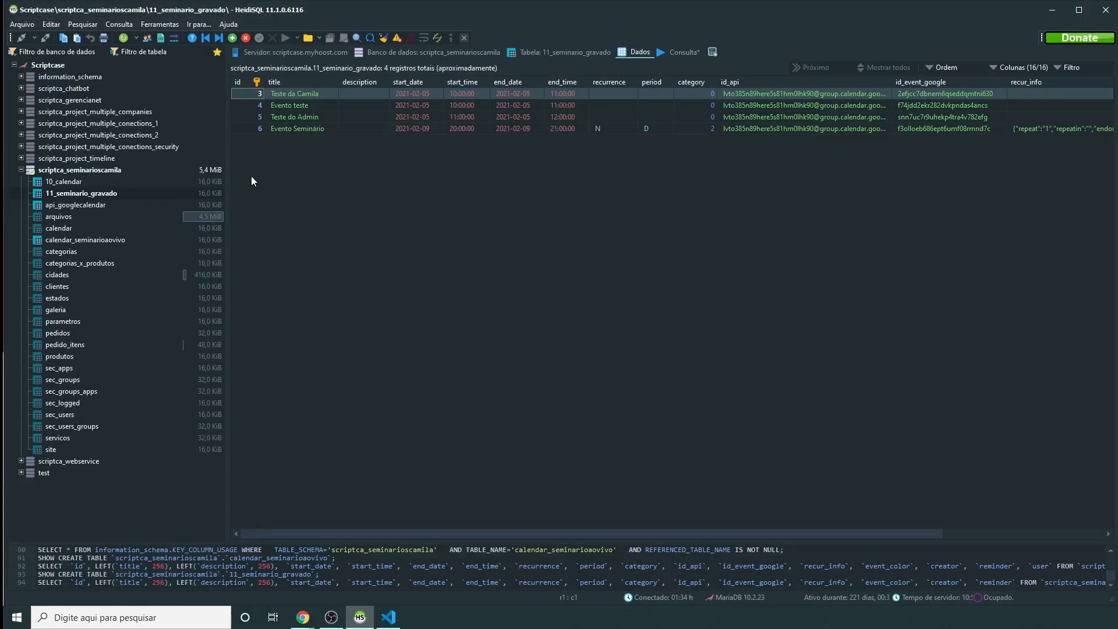
{"action": "left_click", "coordinate": [69, 240]}
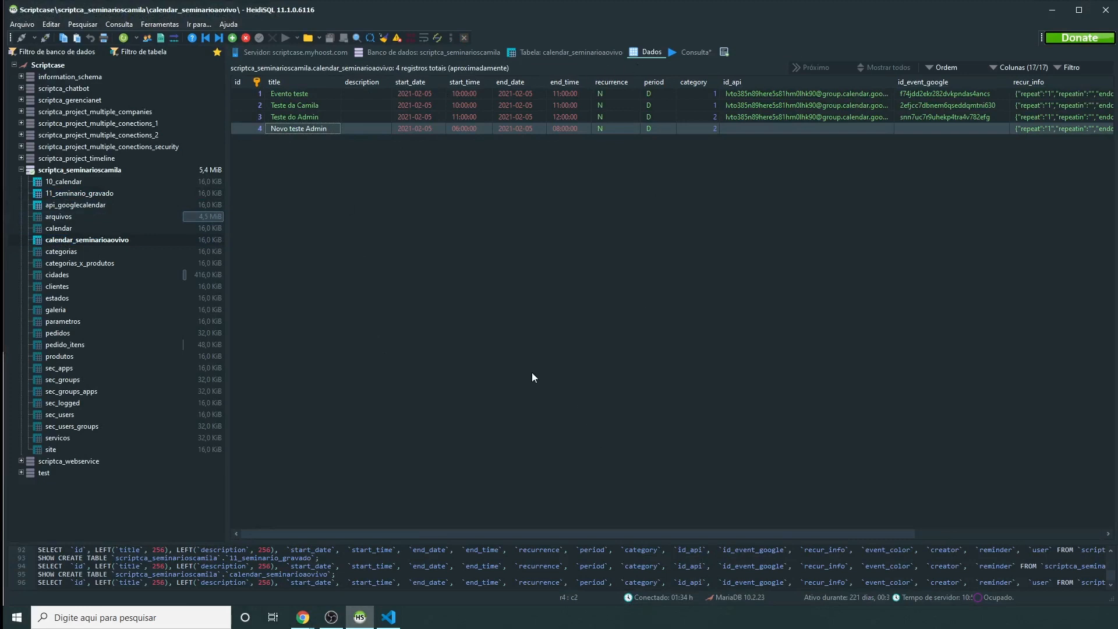
{"action": "left_click_drag", "start_coordinate": [510, 529], "coordinate": [777, 525]}
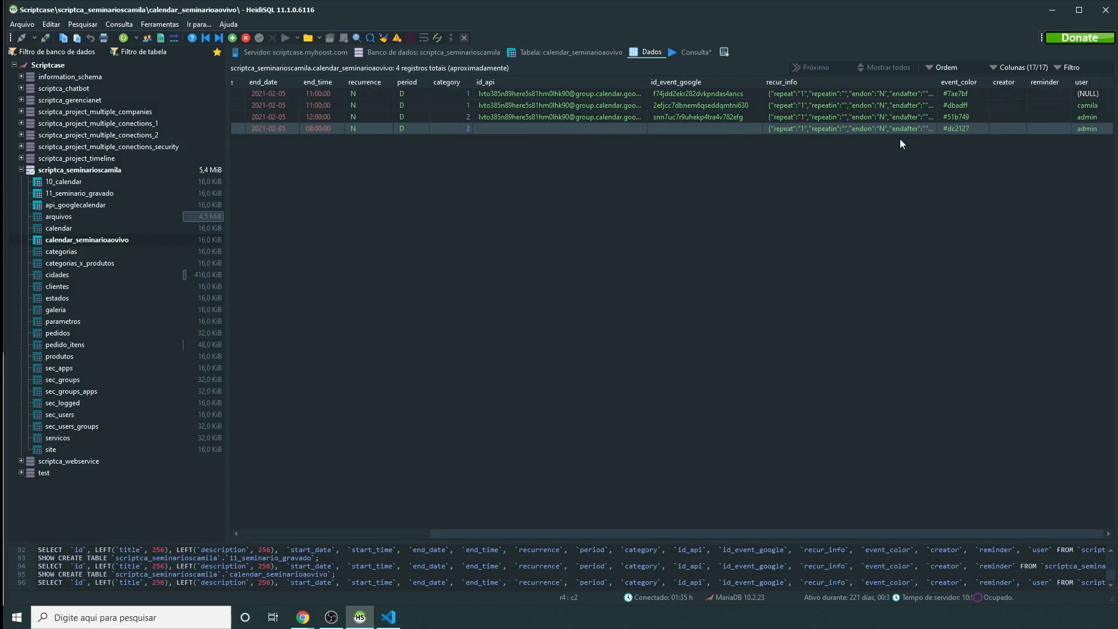
{"action": "left_click", "coordinate": [952, 105]}
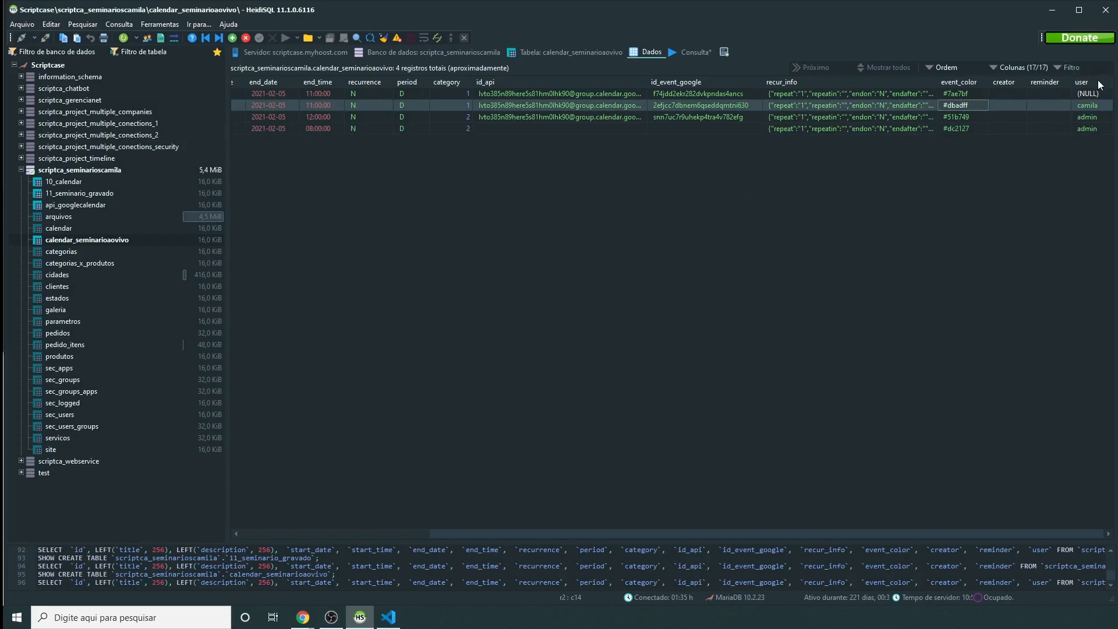
{"action": "left_click", "coordinate": [304, 618]}
{"action": "left_click", "coordinate": [343, 579]}
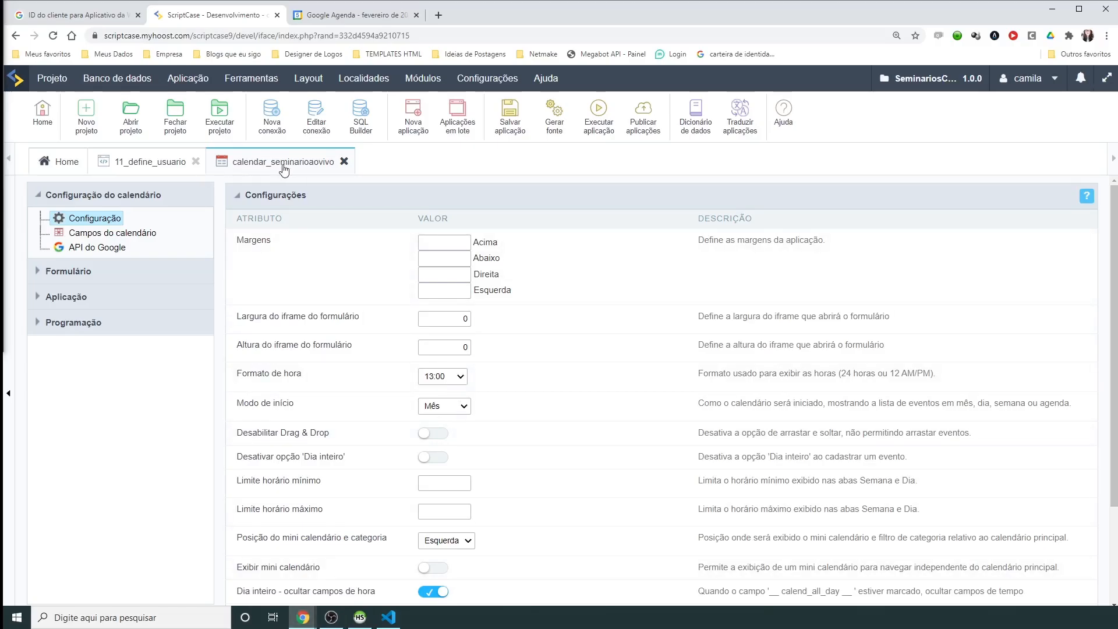
{"action": "left_click", "coordinate": [96, 272]}
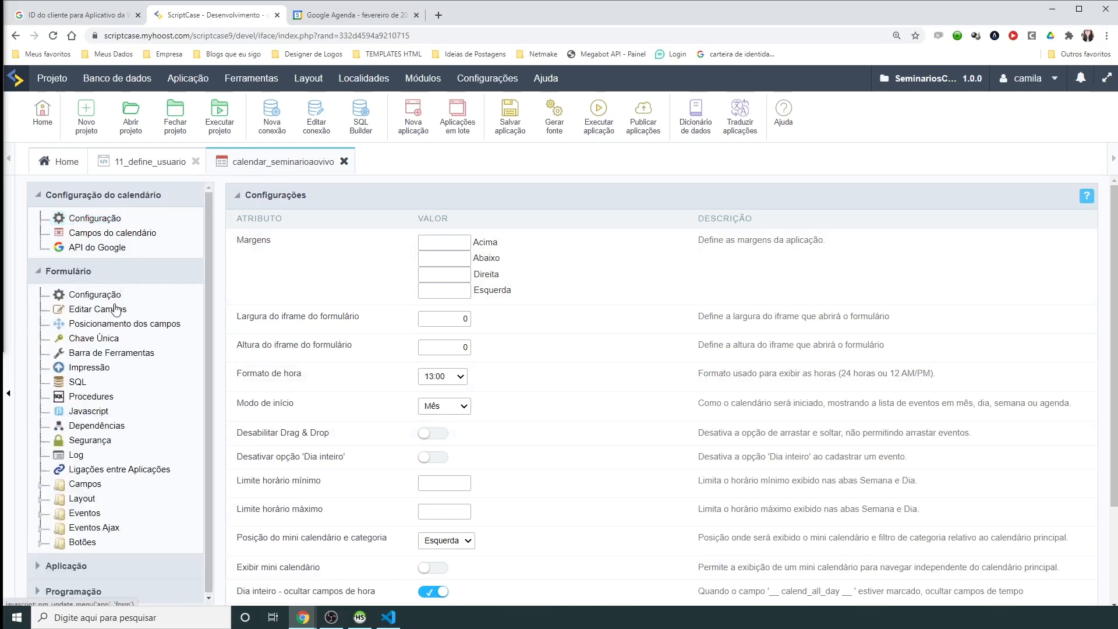
{"action": "left_click", "coordinate": [78, 382]}
{"action": "left_click", "coordinate": [433, 401]}
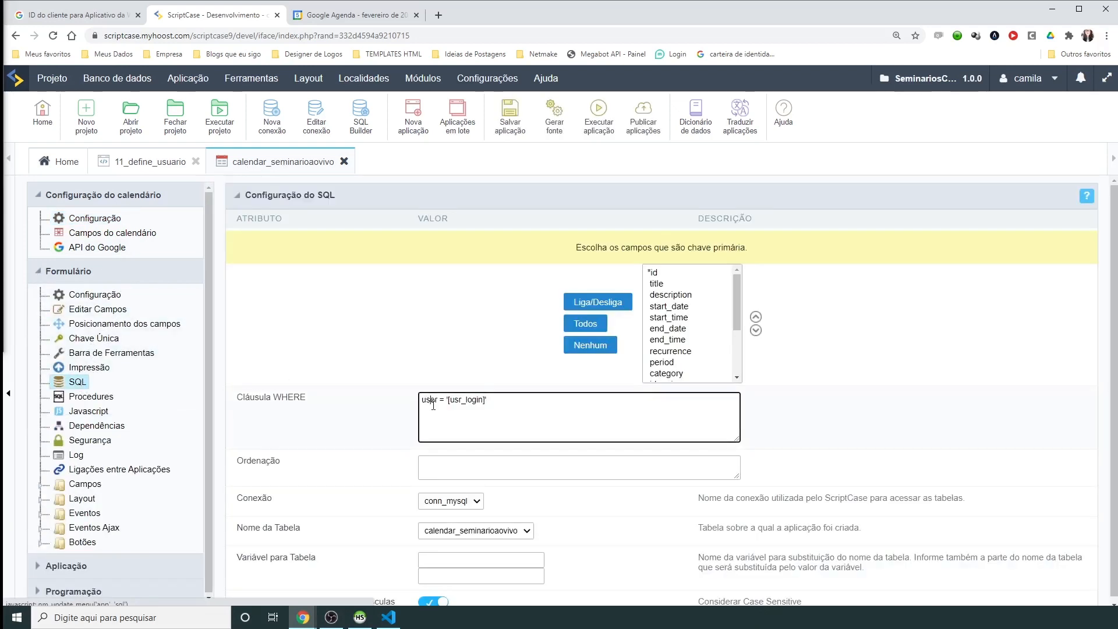
{"action": "double_click", "coordinate": [431, 401]}
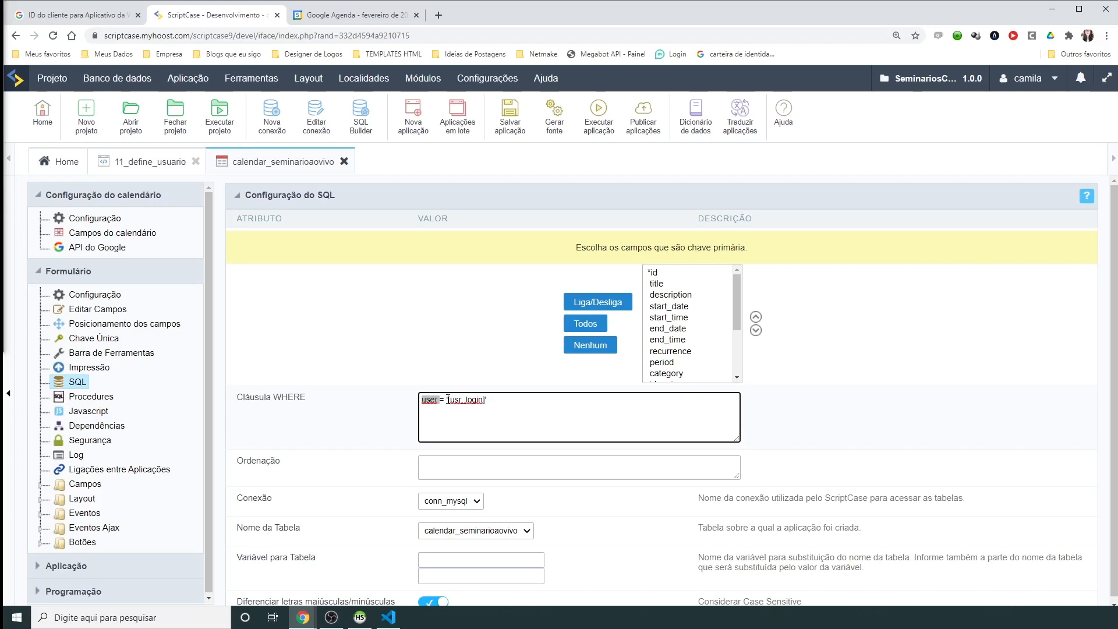
{"action": "mouse_move", "coordinate": [450, 399]}
{"action": "left_mouse_down"}
{"action": "mouse_move", "coordinate": [504, 404]}
{"action": "mouse_move", "coordinate": [448, 402]}
{"action": "left_mouse_up"}
{"action": "left_click", "coordinate": [504, 398]}
{"action": "double_click", "coordinate": [470, 399]}
Step: Turn on Campo Escondido for the user field defaulting to [usr_login], then save the calendar
{"action": "left_click", "coordinate": [82, 311]}
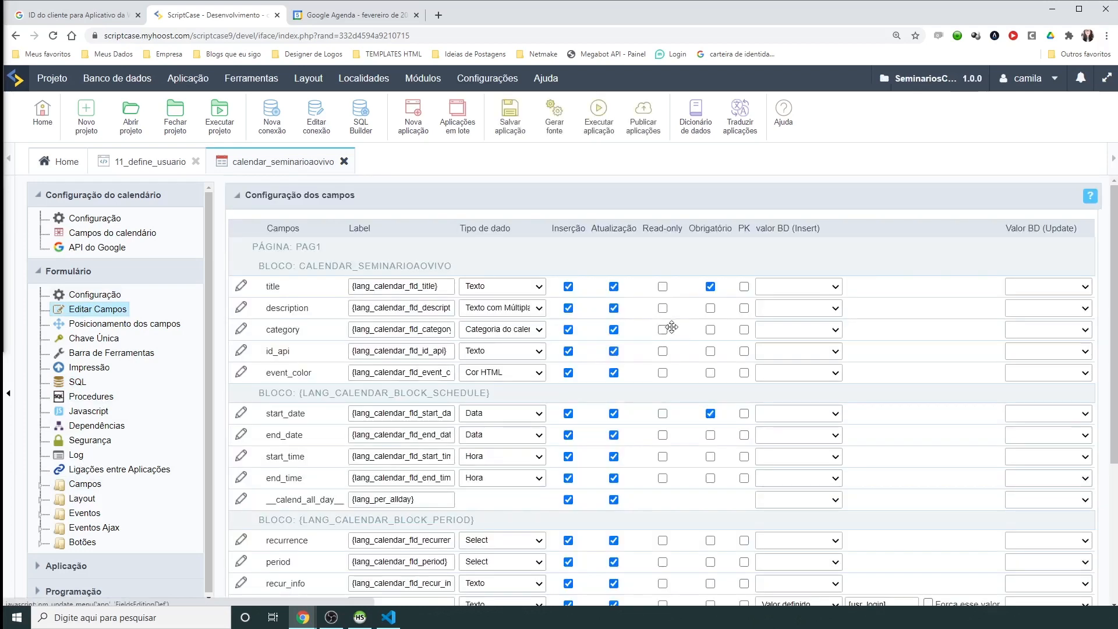
{"action": "scroll", "coordinate": [671, 327], "scroll_direction": "down", "scroll_amount": 3}
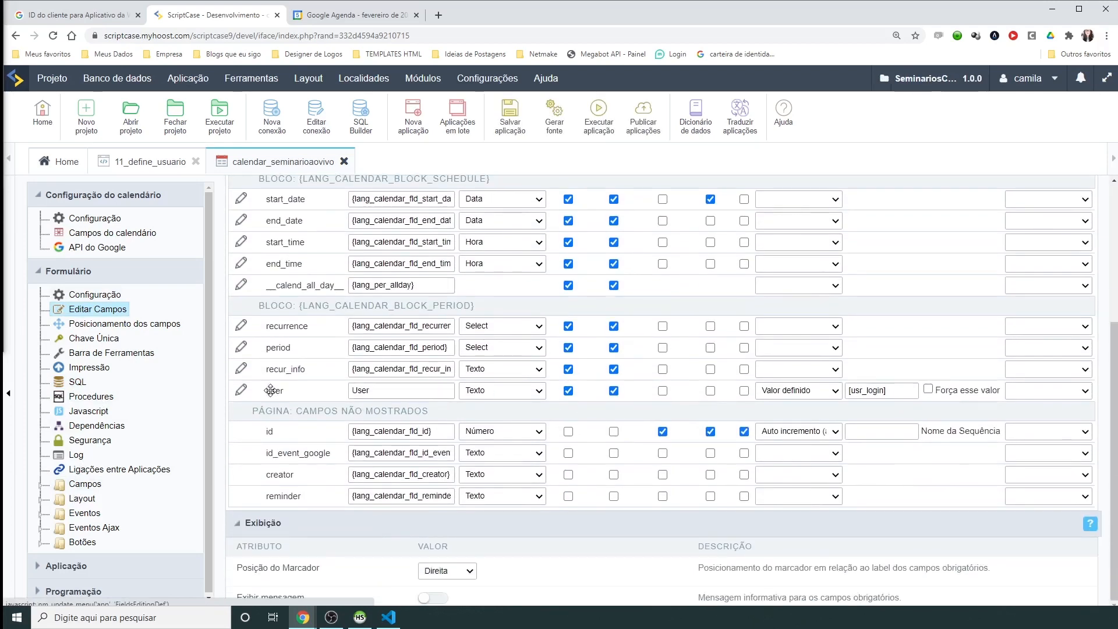
{"action": "scroll", "coordinate": [811, 363], "scroll_direction": "up", "scroll_amount": 3}
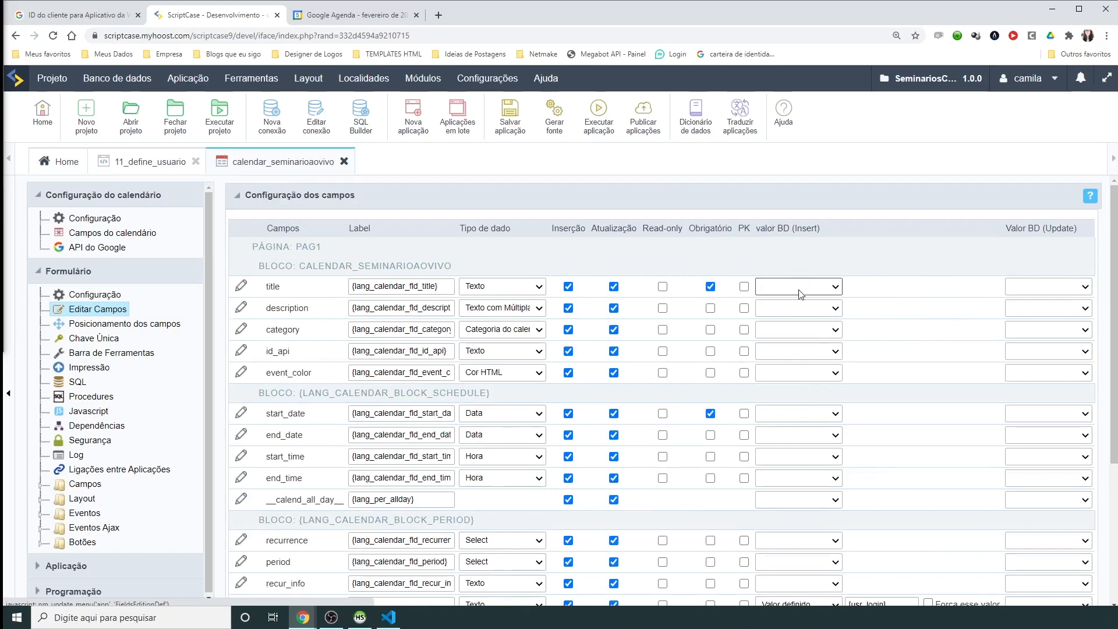
{"action": "scroll", "coordinate": [798, 291], "scroll_direction": "down", "scroll_amount": 3}
{"action": "triple_click", "coordinate": [876, 391]}
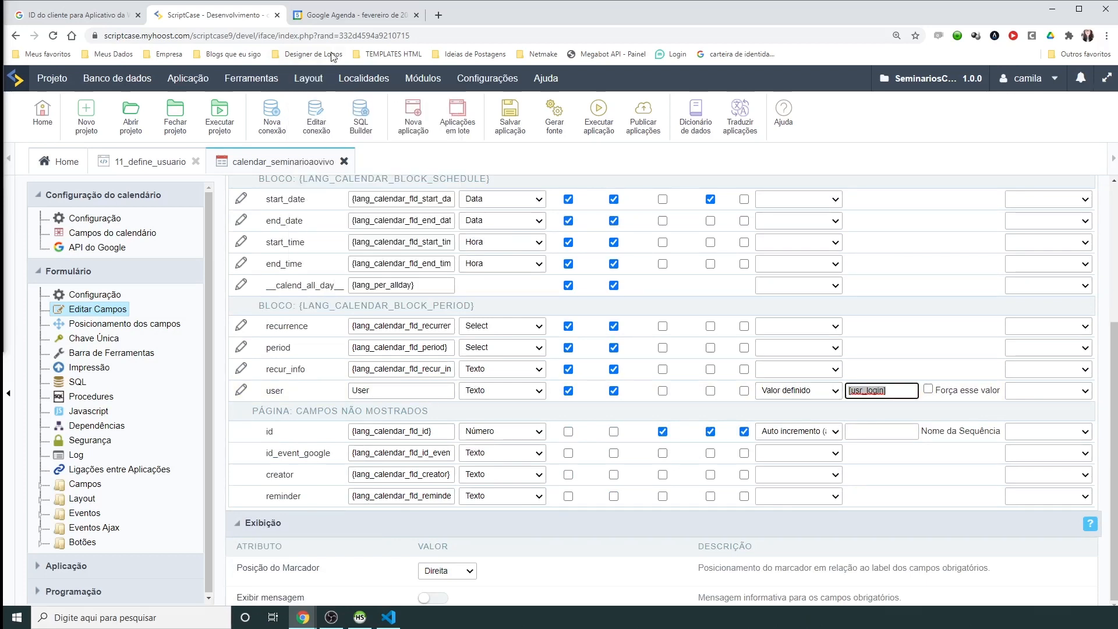
{"action": "left_click", "coordinate": [241, 391]}
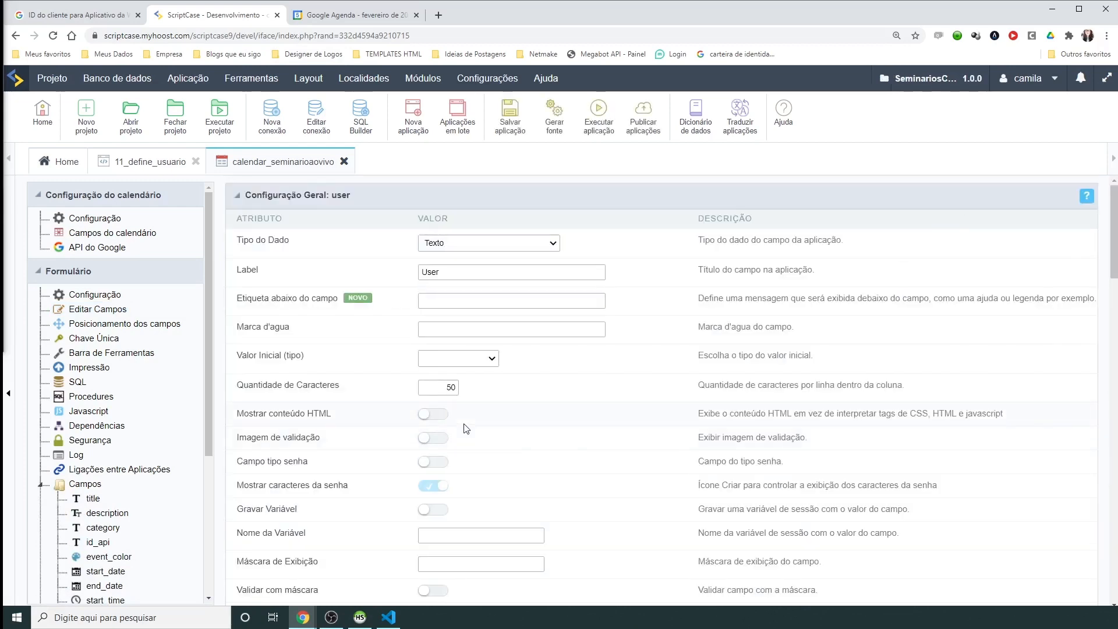
{"action": "scroll", "coordinate": [414, 480], "scroll_direction": "down", "scroll_amount": 2}
{"action": "scroll", "coordinate": [414, 480], "scroll_direction": "down", "scroll_amount": 1}
{"action": "scroll", "coordinate": [431, 495], "scroll_direction": "down", "scroll_amount": 2}
{"action": "left_click", "coordinate": [433, 439]}
{"action": "left_click", "coordinate": [510, 115]}
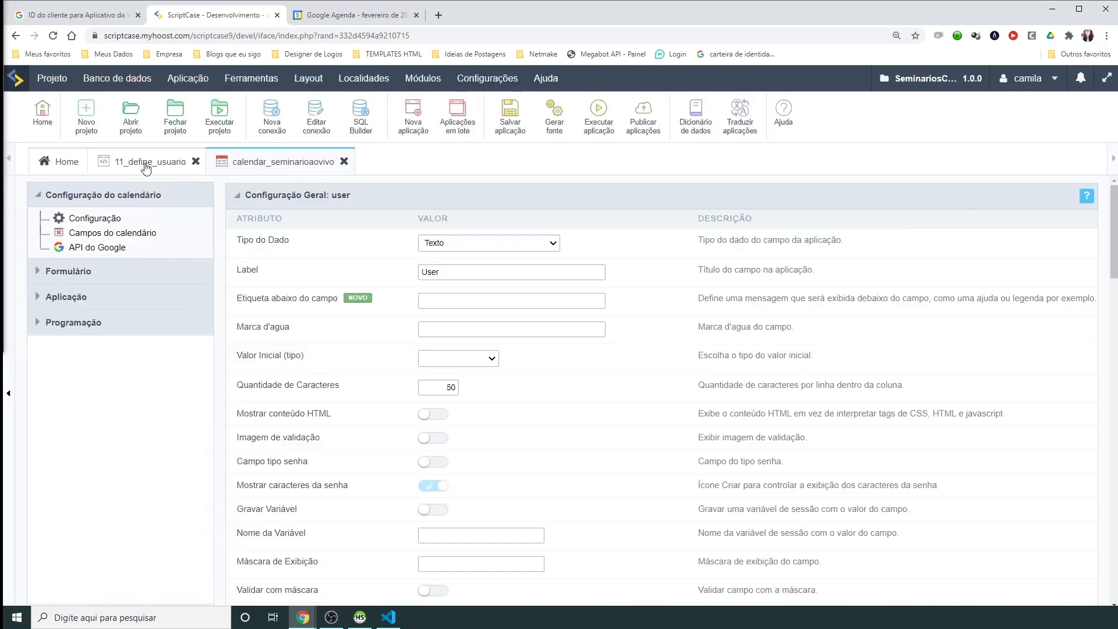
Step: Generate the calendar source and set [usr_login] to a specific user's login in 11_define_usuario's onExecute
{"action": "left_click", "coordinate": [555, 119]}
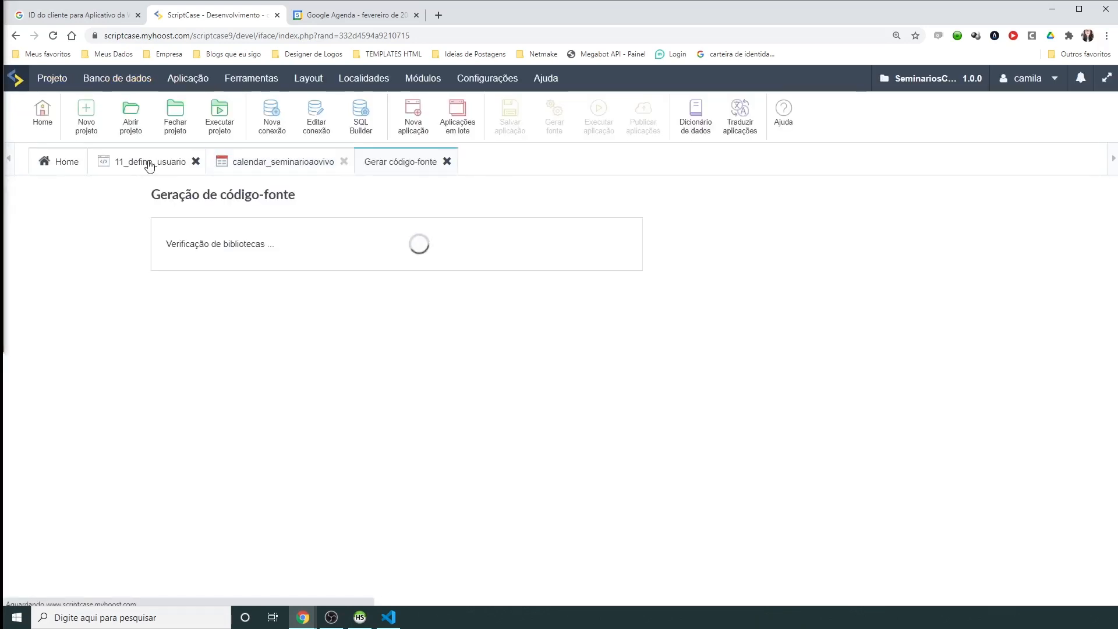
{"action": "left_click", "coordinate": [151, 165]}
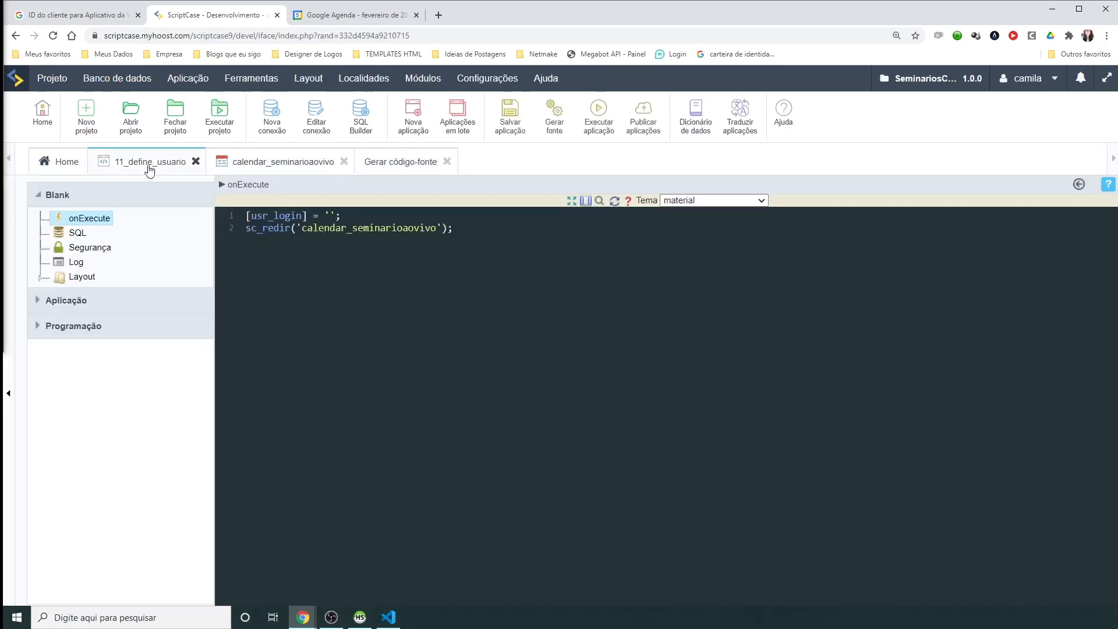
{"action": "left_click_drag", "start_coordinate": [351, 211], "coordinate": [245, 216]}
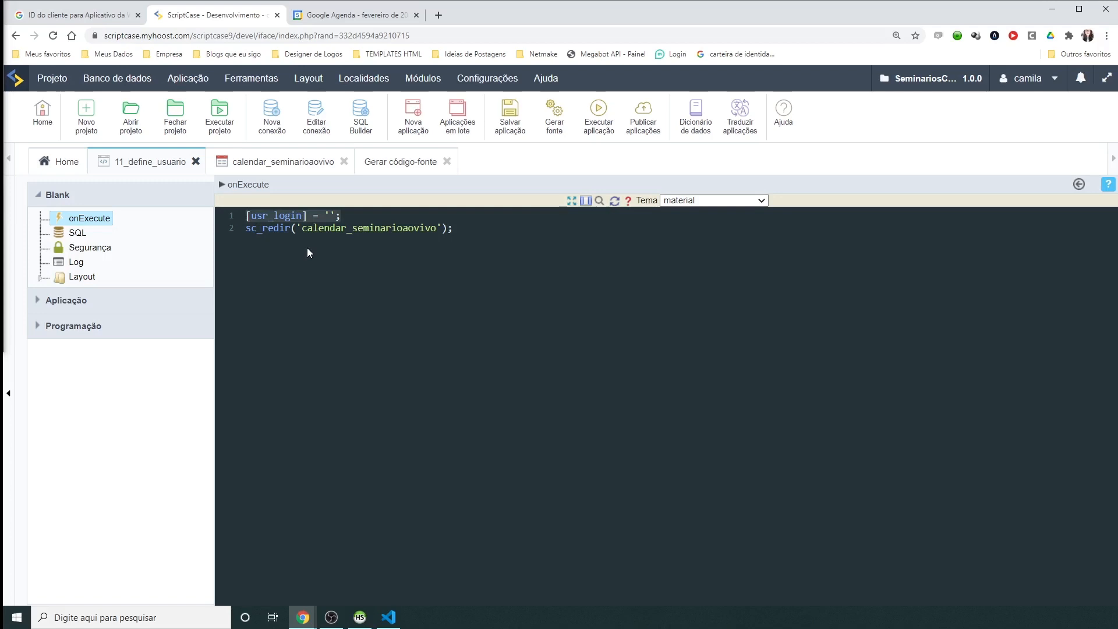
{"action": "left_click", "coordinate": [307, 252]}
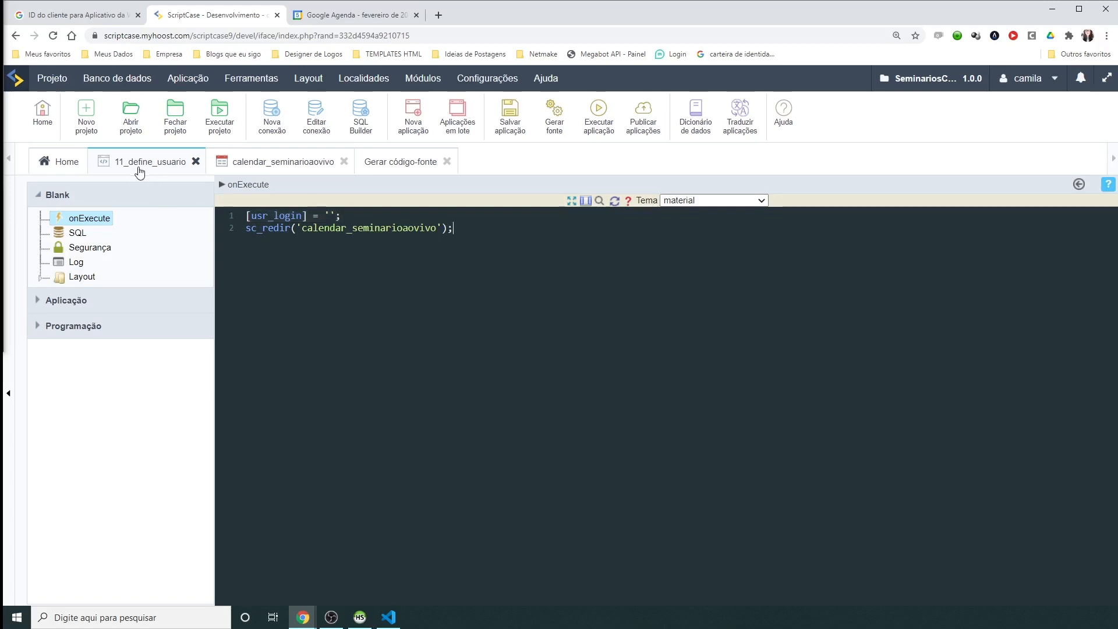
{"action": "left_click_drag", "start_coordinate": [351, 214], "coordinate": [252, 215]}
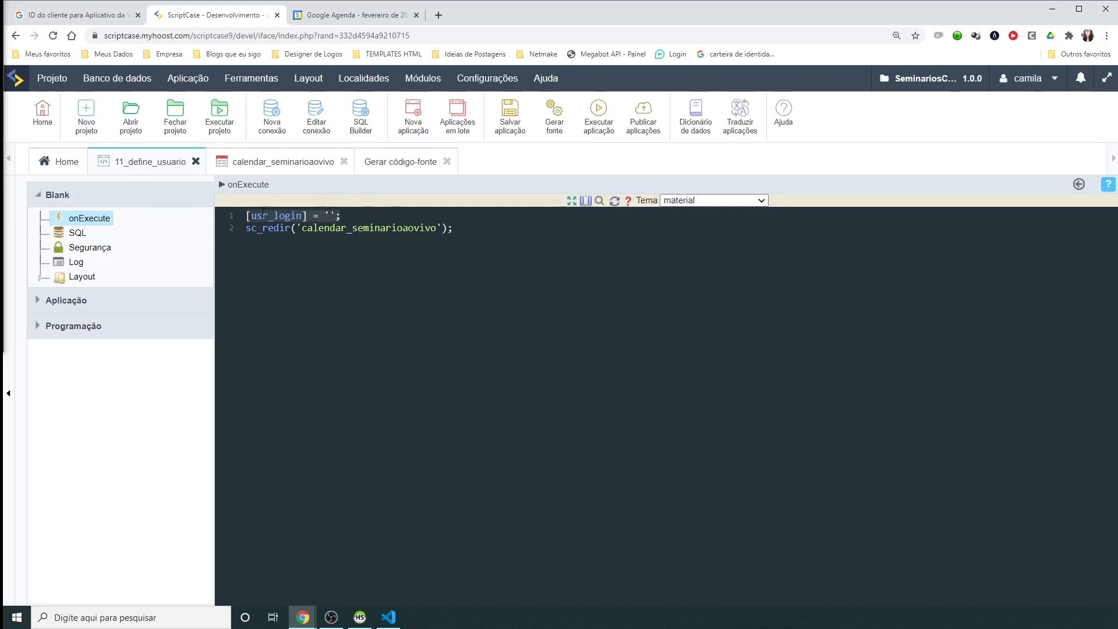
{"action": "left_click", "coordinate": [329, 215]}
{"action": "type", "text": "camila"}
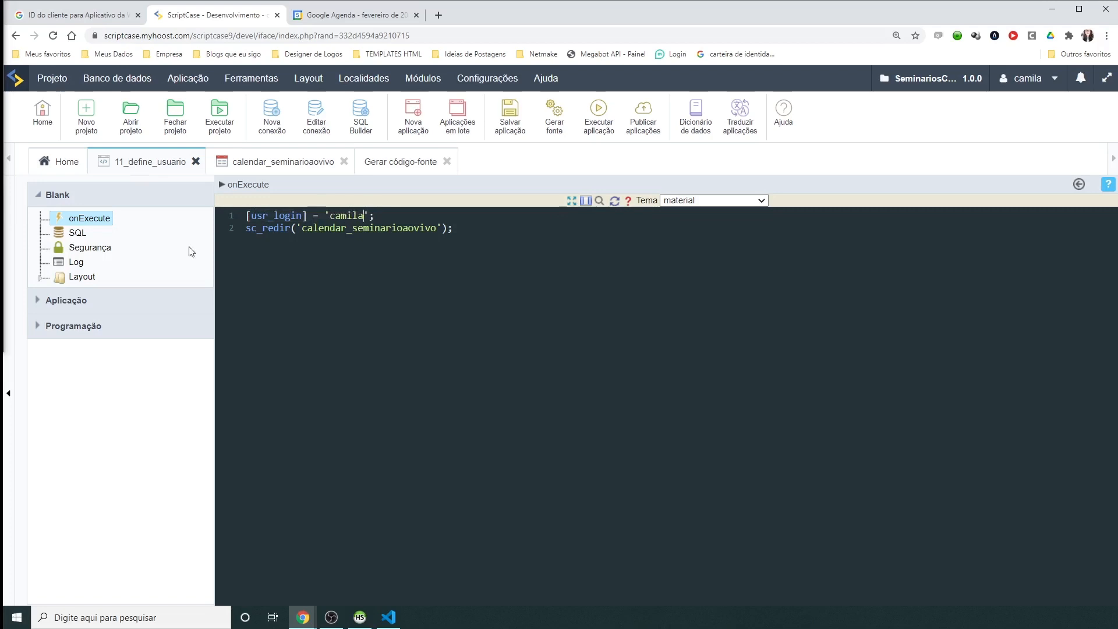
Step: Save the onExecute change, review the usr_login line and calendar redirect, and run 11_define_usuario
{"action": "left_click", "coordinate": [85, 301]}
{"action": "left_click", "coordinate": [81, 339]}
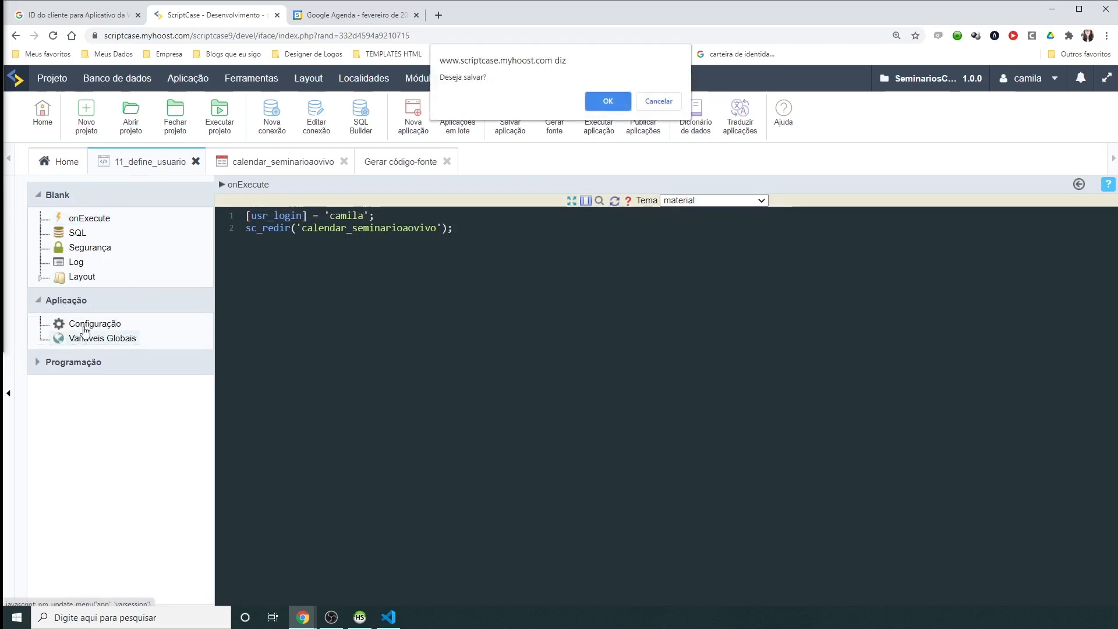
{"action": "left_click", "coordinate": [604, 105]}
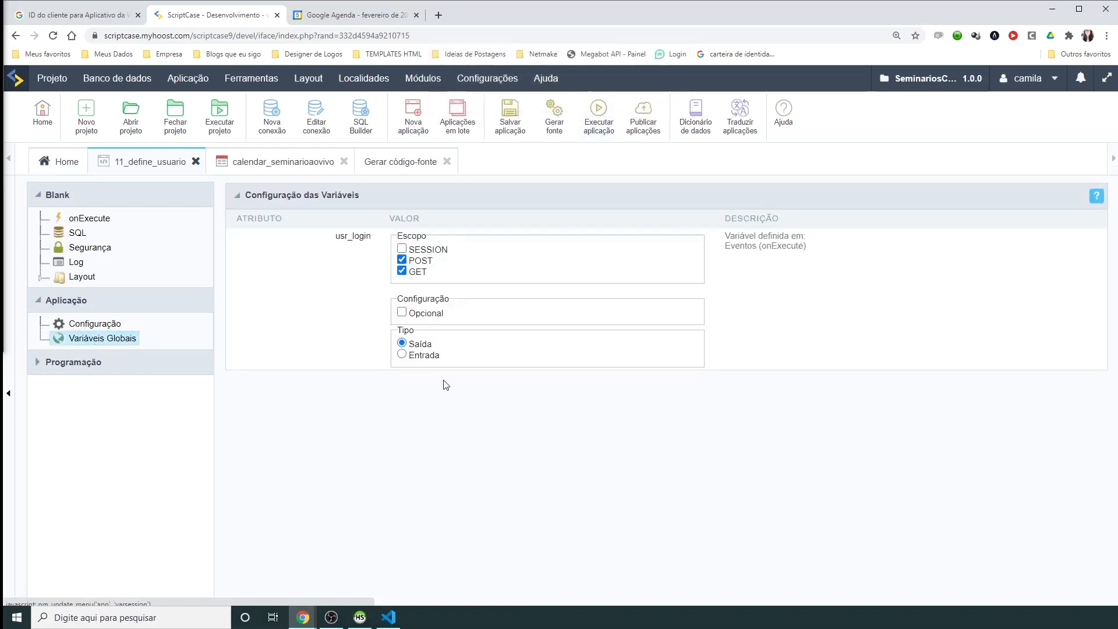
{"action": "left_click", "coordinate": [93, 218]}
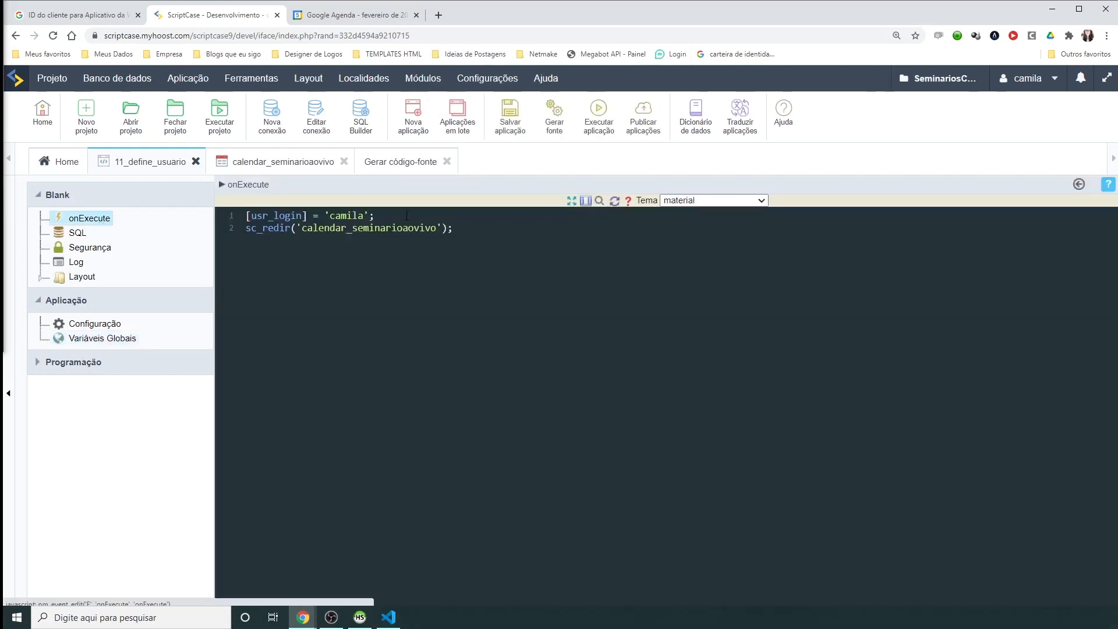
{"action": "left_click_drag", "start_coordinate": [407, 216], "coordinate": [247, 216]}
{"action": "double_click", "coordinate": [274, 216]}
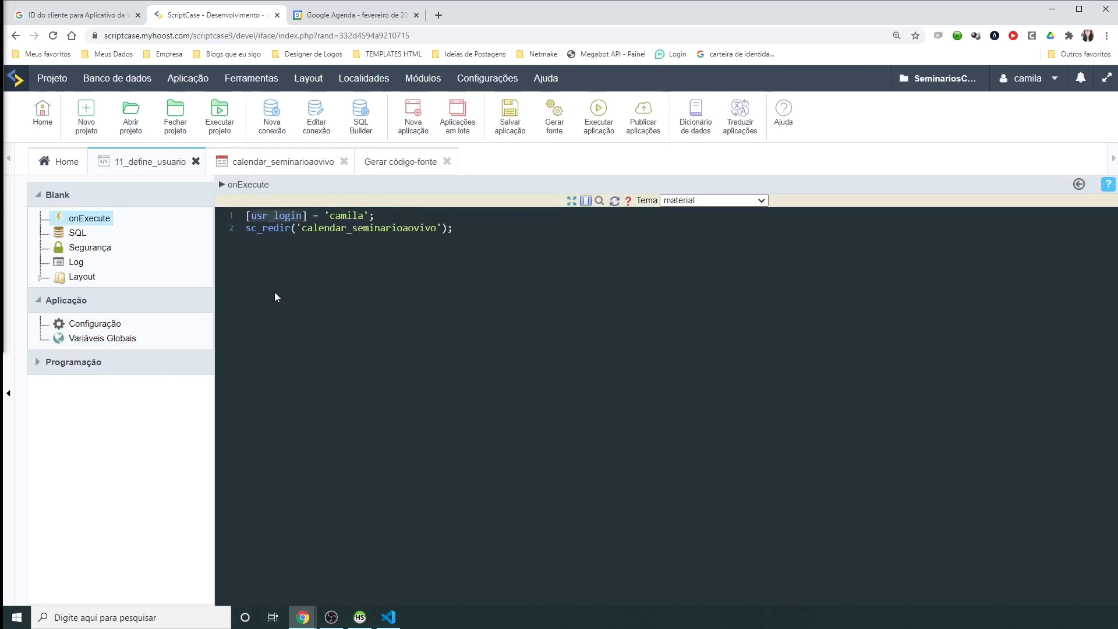
{"action": "double_click", "coordinate": [354, 227]}
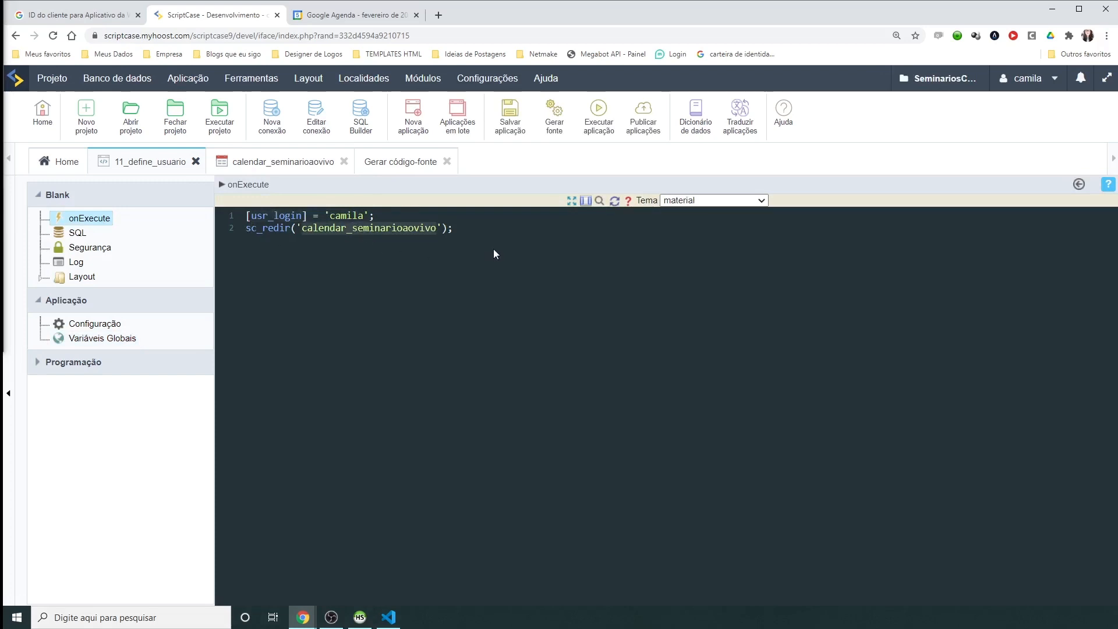
{"action": "left_click", "coordinate": [593, 127]}
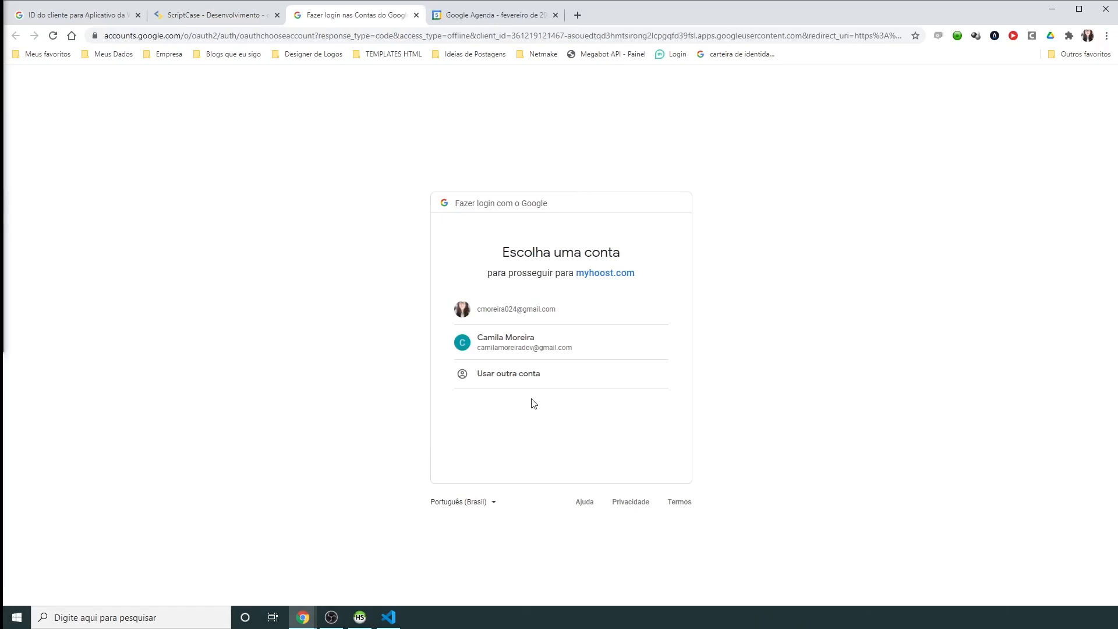
Step: Grant Google access, see only that user's 5 February event, and compare HeidiSQL's user column
{"action": "left_click", "coordinate": [517, 343]}
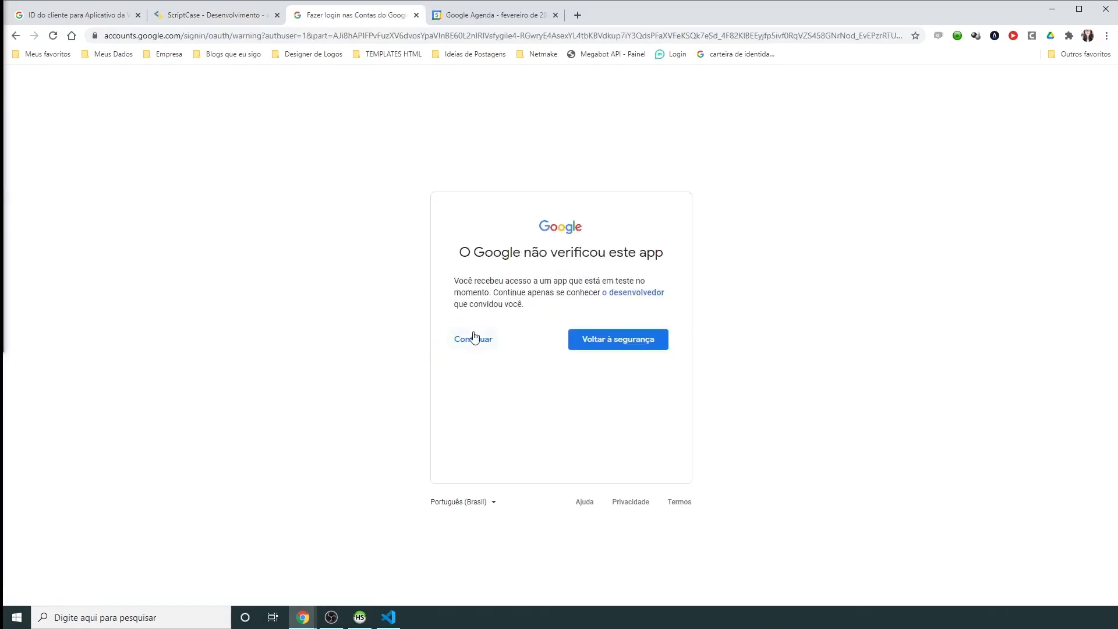
{"action": "left_click", "coordinate": [474, 339]}
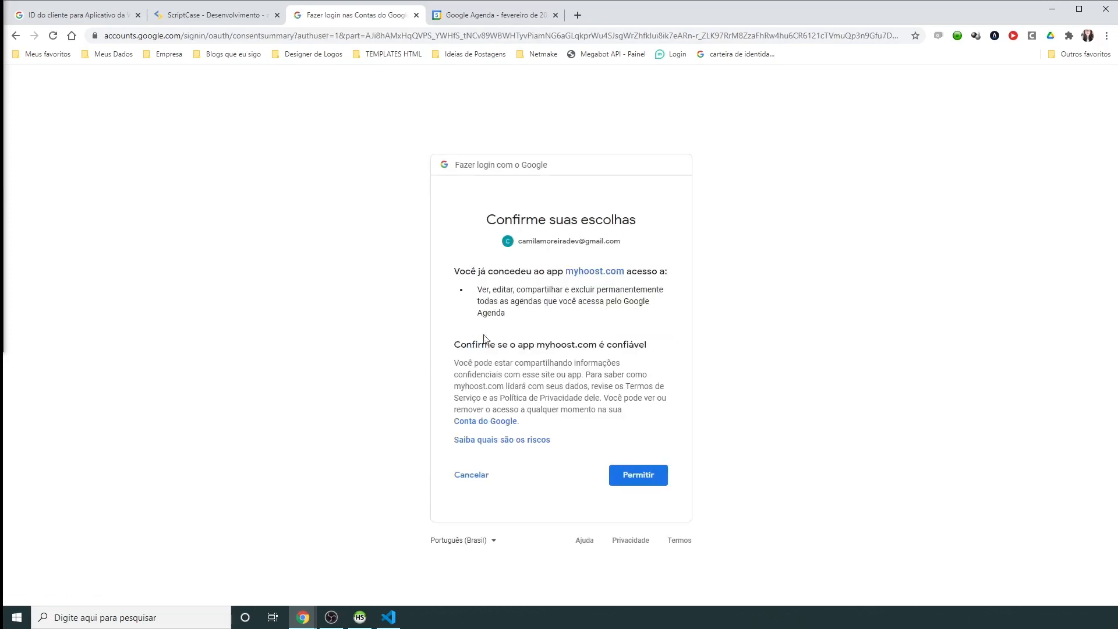
{"action": "left_click", "coordinate": [646, 478]}
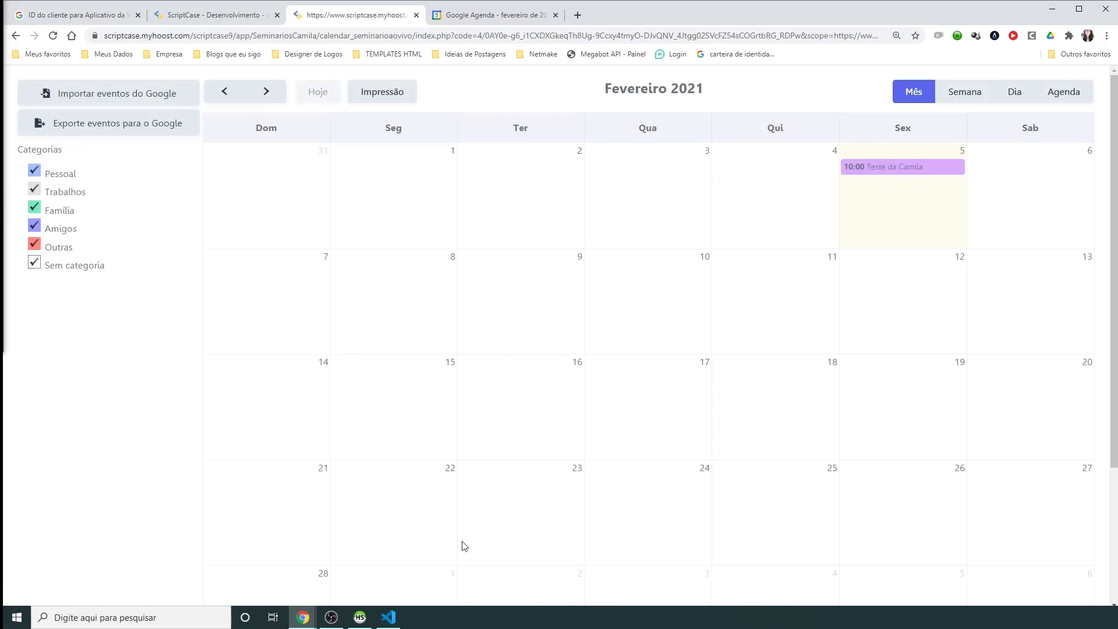
{"action": "left_click", "coordinate": [360, 617]}
{"action": "left_click", "coordinate": [1075, 105]}
{"action": "left_click_drag", "start_coordinate": [535, 536], "coordinate": [344, 533]}
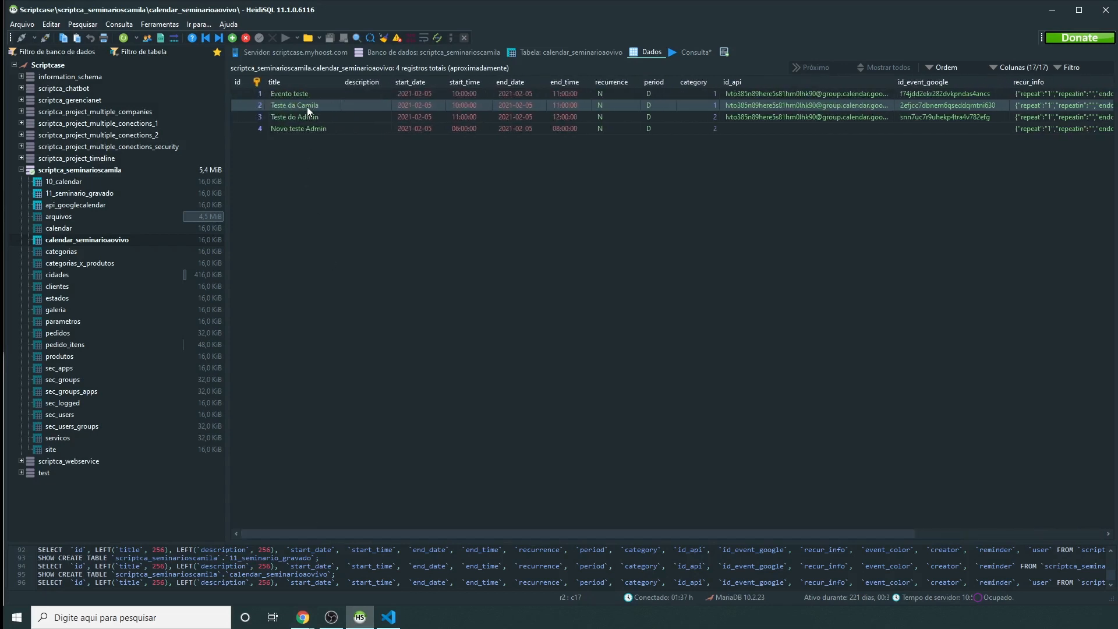
Step: Change the onExecute login value to 'admin' and rerun 11_define_usuario
{"action": "mouse_move", "coordinate": [302, 616]}
{"action": "left_click", "coordinate": [323, 573]}
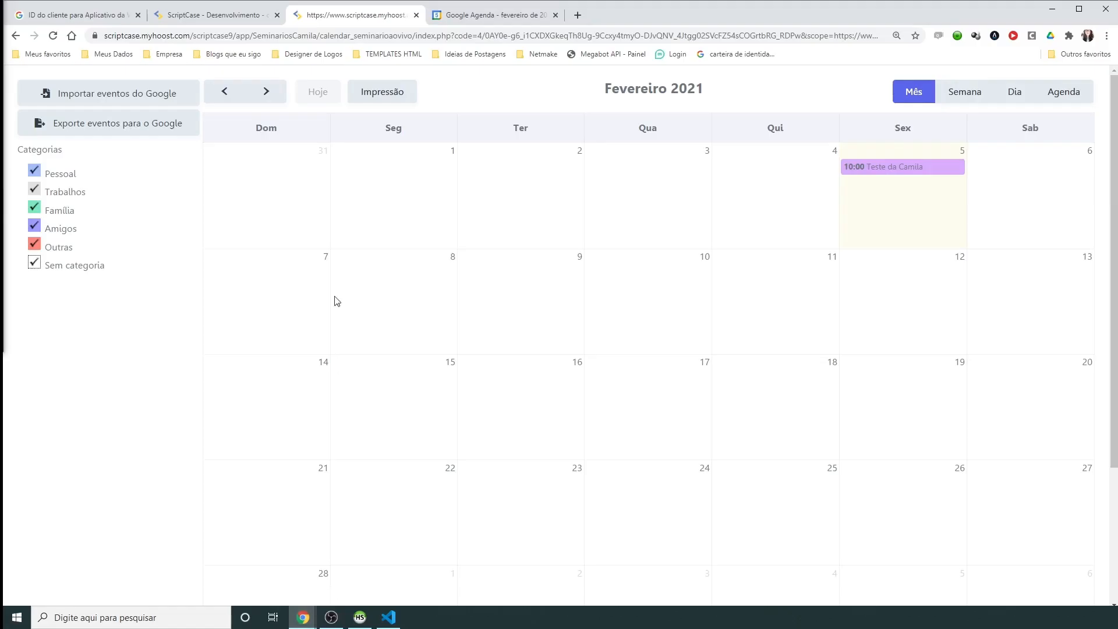
{"action": "left_click", "coordinate": [216, 15]}
{"action": "double_click", "coordinate": [347, 216]}
{"action": "type", "text": "admin"}
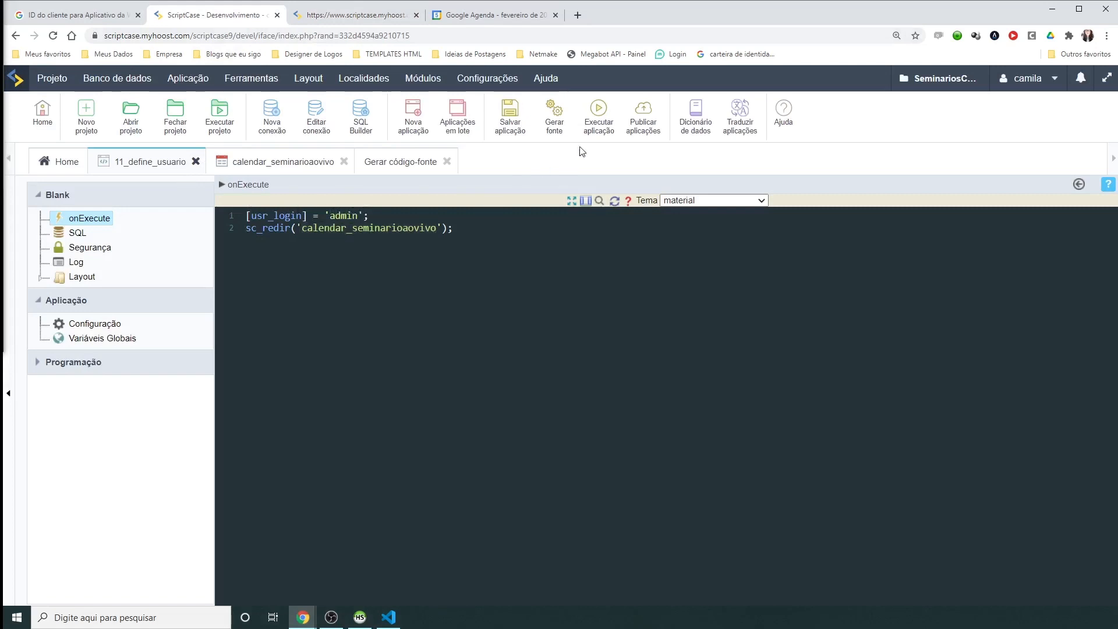
{"action": "left_click", "coordinate": [591, 124]}
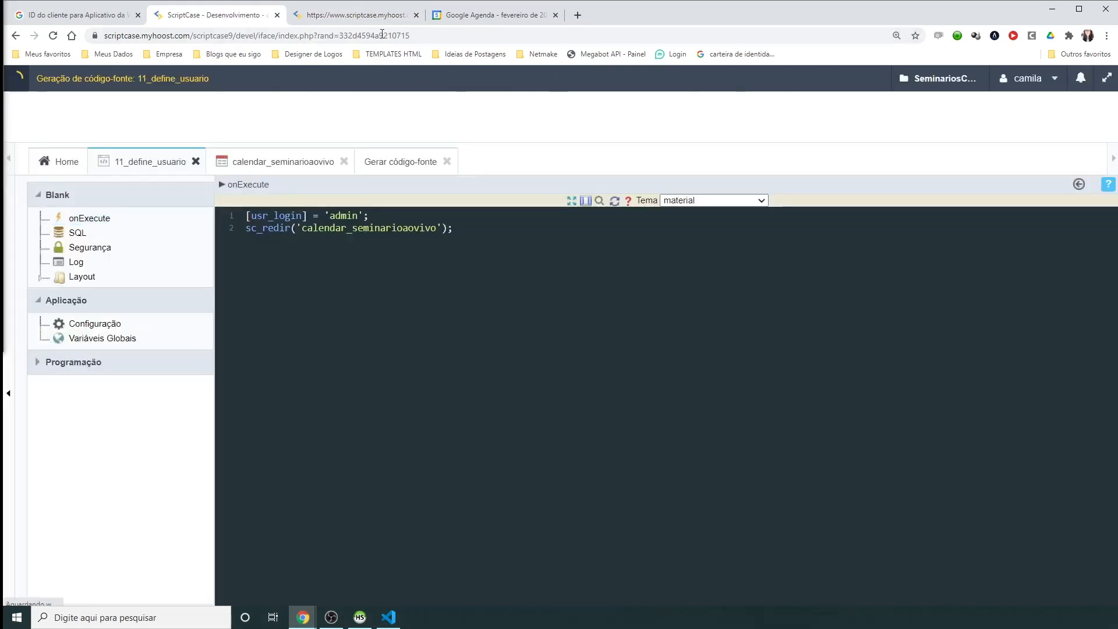
{"action": "left_click", "coordinate": [373, 18]}
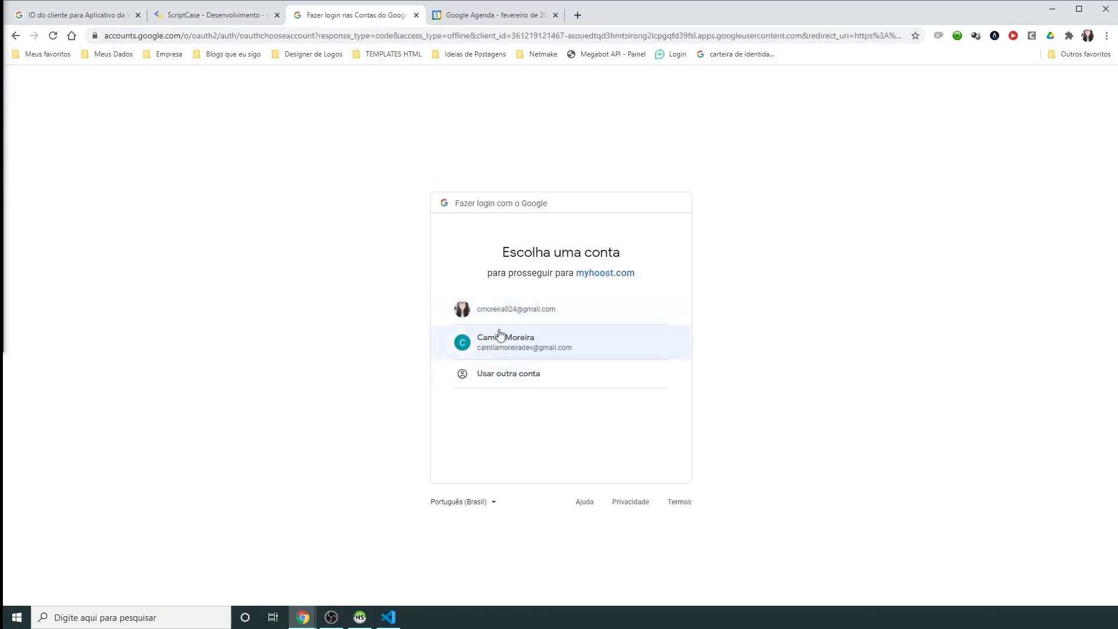
{"action": "left_click", "coordinate": [211, 15]}
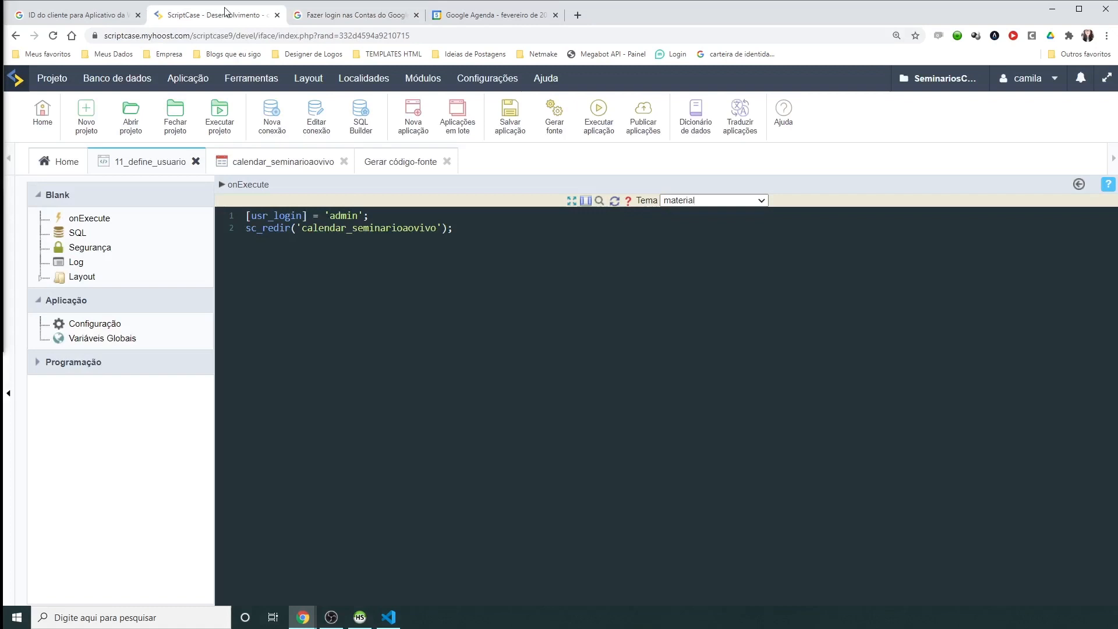
Step: Set calendar_seminarioaovivo's Google OAuth login to 'Solicite apenas uma vez', regenerate source, and reopen 11_define_usuario
{"action": "left_click", "coordinate": [299, 165]}
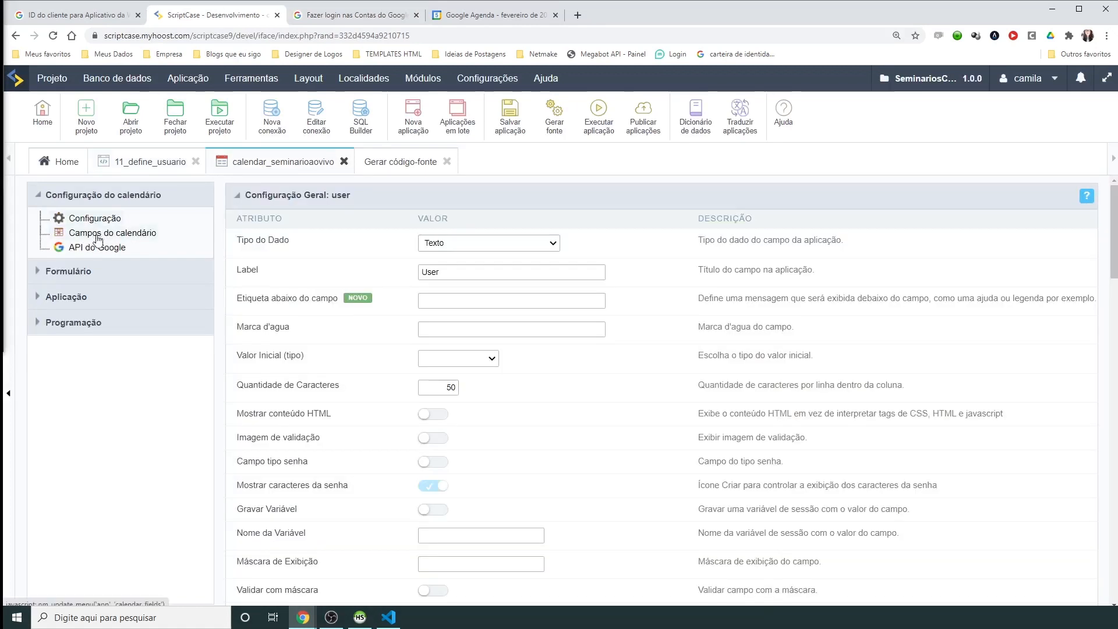
{"action": "left_click", "coordinate": [521, 383]}
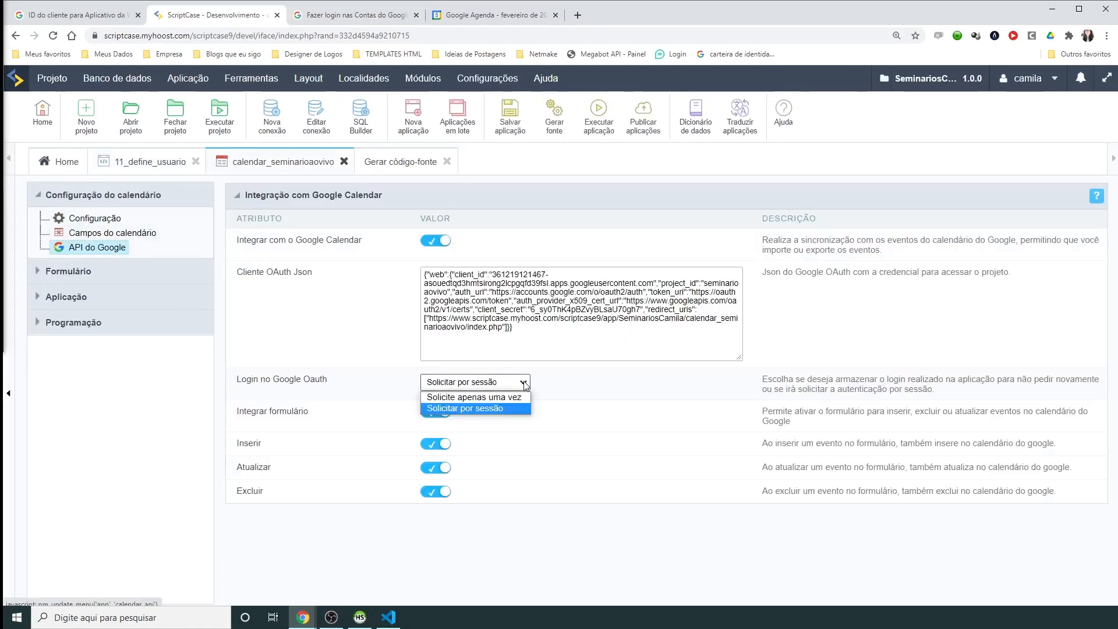
{"action": "left_click", "coordinate": [478, 397]}
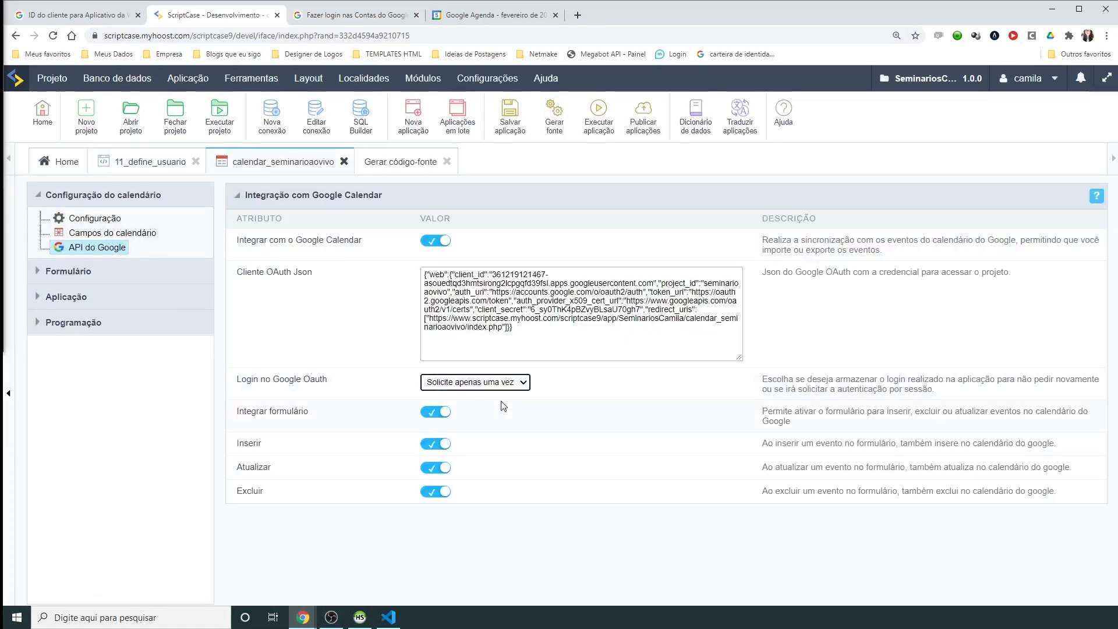
{"action": "left_click", "coordinate": [560, 136]}
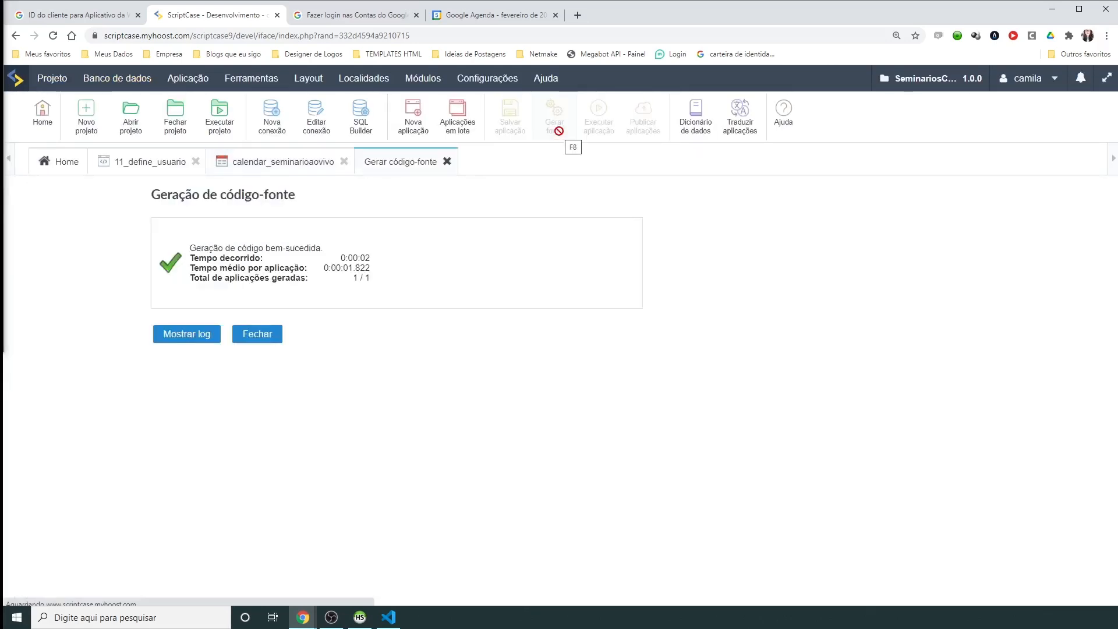
{"action": "left_click", "coordinate": [145, 165]}
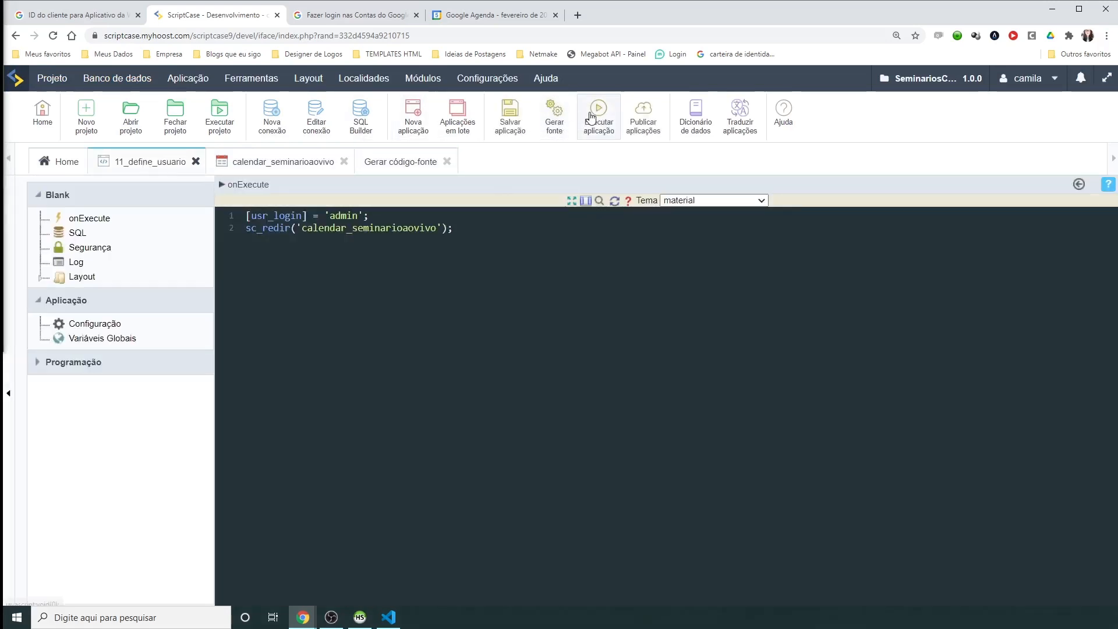
Step: Run the app as admin and grant the second Google account calendar access
{"action": "left_click", "coordinate": [594, 119]}
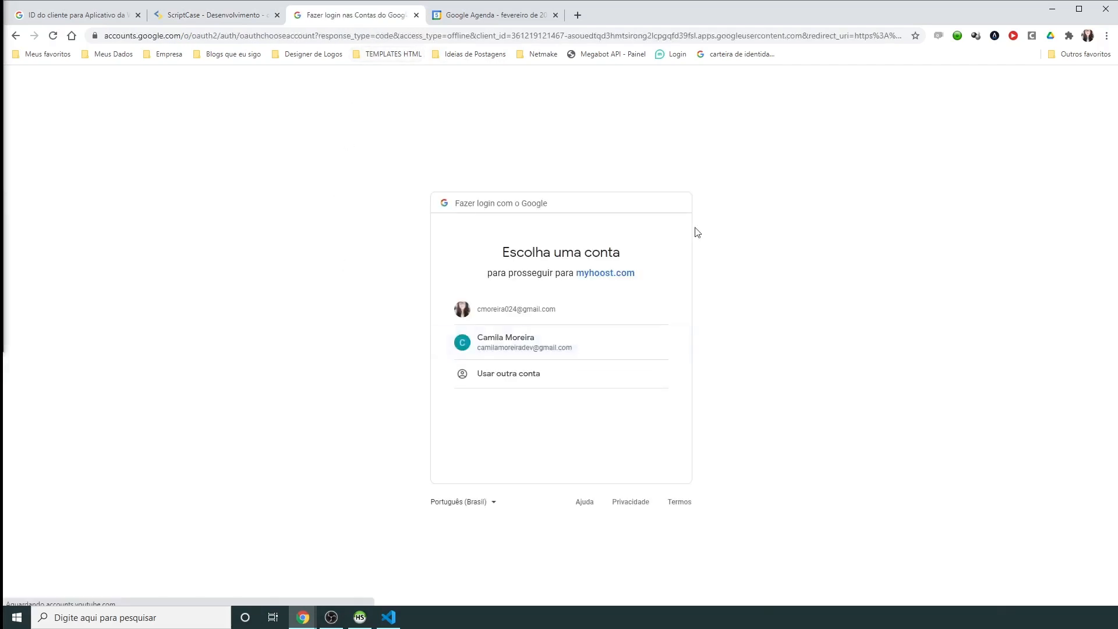
{"action": "left_click", "coordinate": [556, 349]}
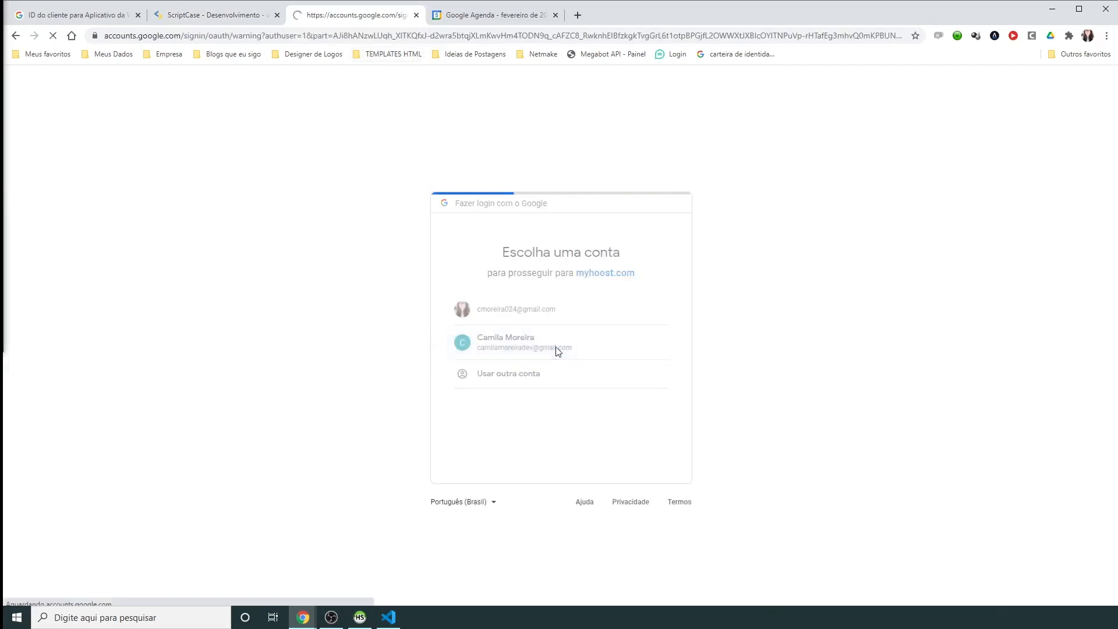
{"action": "left_click", "coordinate": [478, 339]}
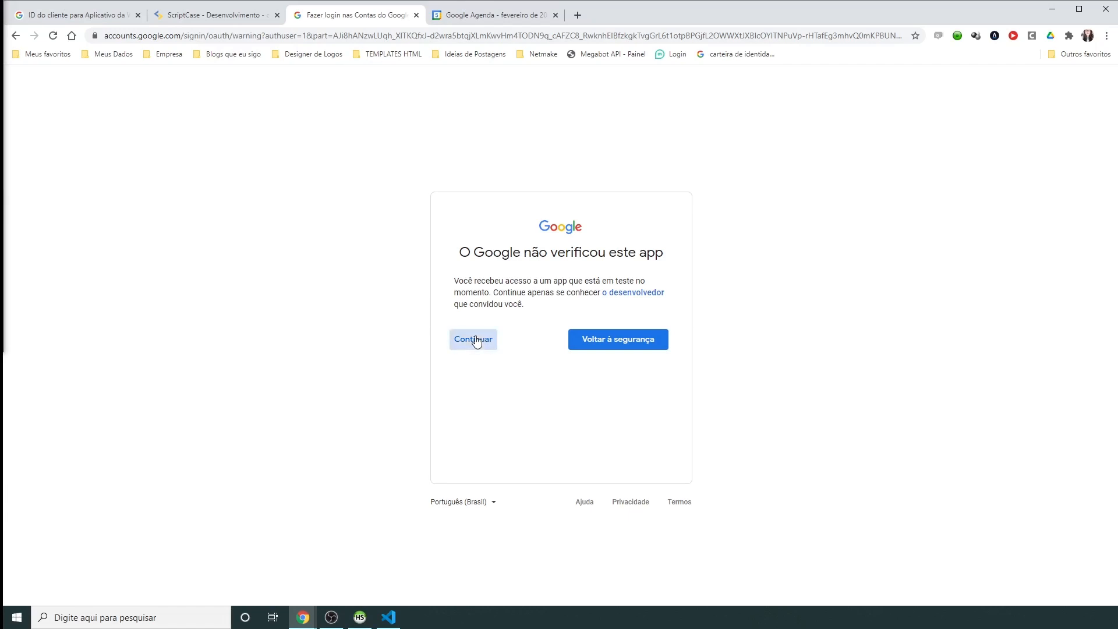
{"action": "left_click", "coordinate": [620, 471]}
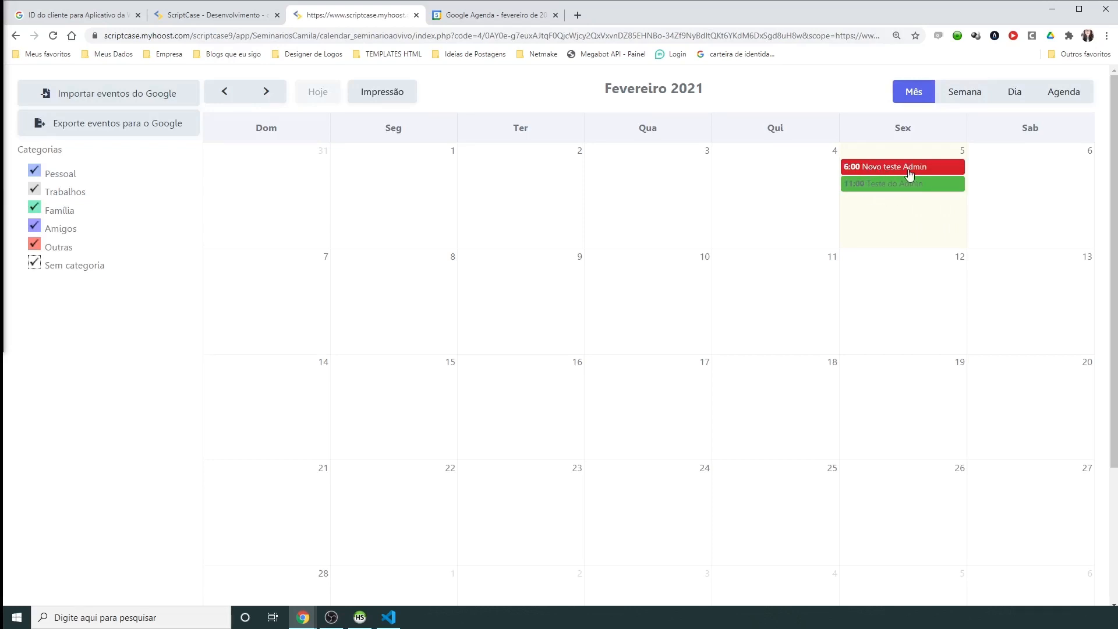
Step: Check the Novo teste Admin record in HeidiSQL, then start a new event on 8 February
{"action": "left_click", "coordinate": [370, 617]}
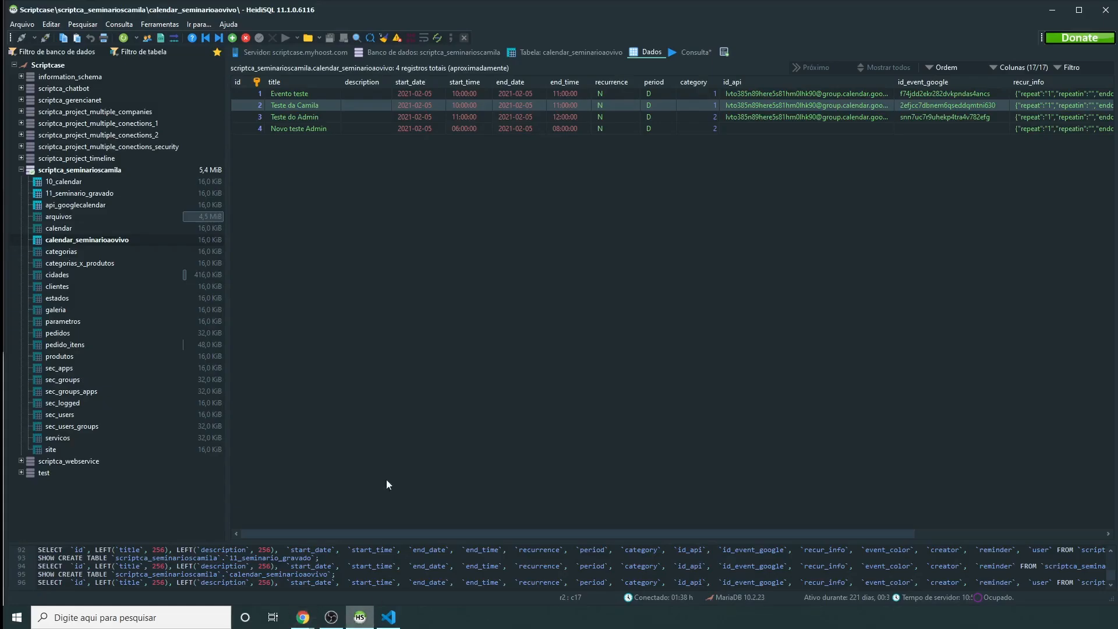
{"action": "left_click", "coordinate": [299, 116]}
{"action": "left_click", "coordinate": [299, 126]}
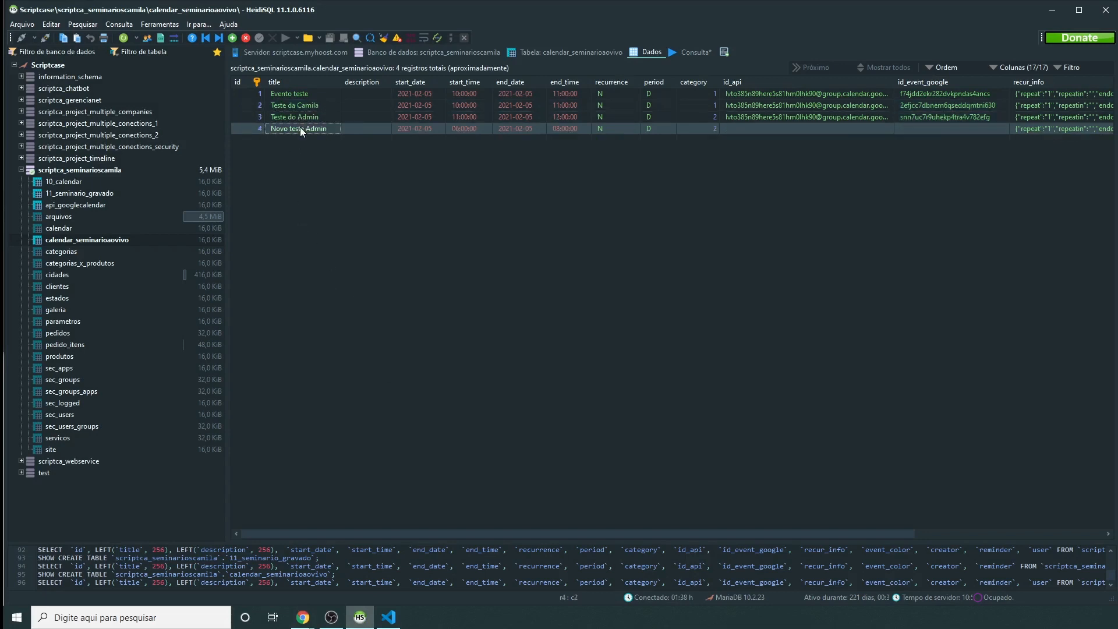
{"action": "mouse_move", "coordinate": [303, 621]}
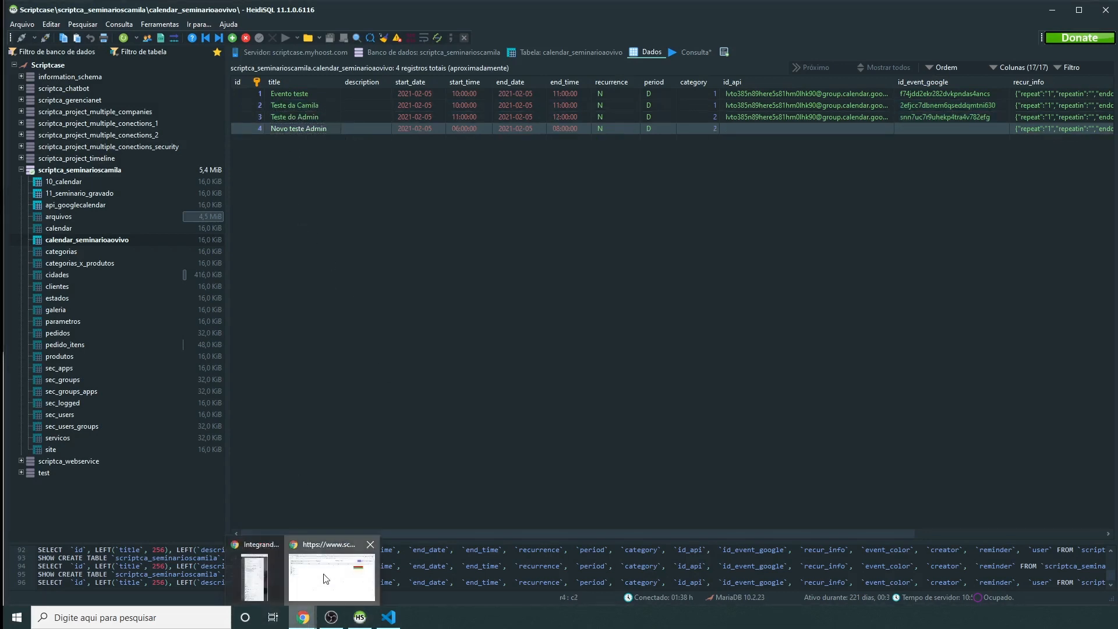
{"action": "left_click", "coordinate": [322, 576]}
{"action": "left_click", "coordinate": [414, 305]}
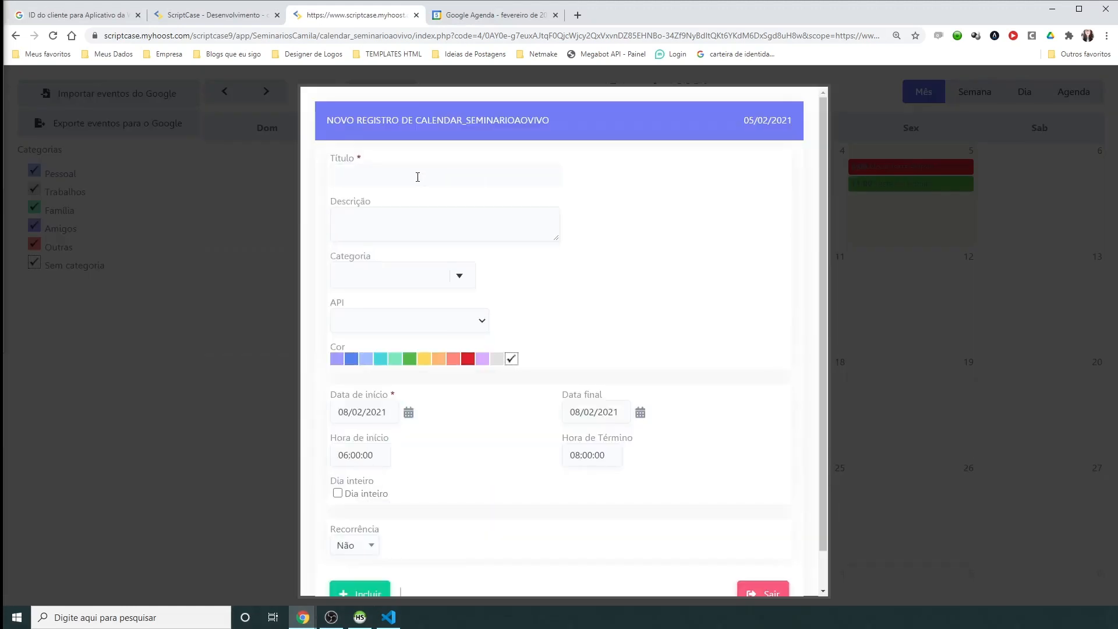
Step: Title the event 'Reunião ADM' with category Amigos, the Seminário calendar and yellow colour
{"action": "type", "text": "Reunião ADM"}
{"action": "key", "text": "Tab"}
{"action": "left_click", "coordinate": [428, 272]}
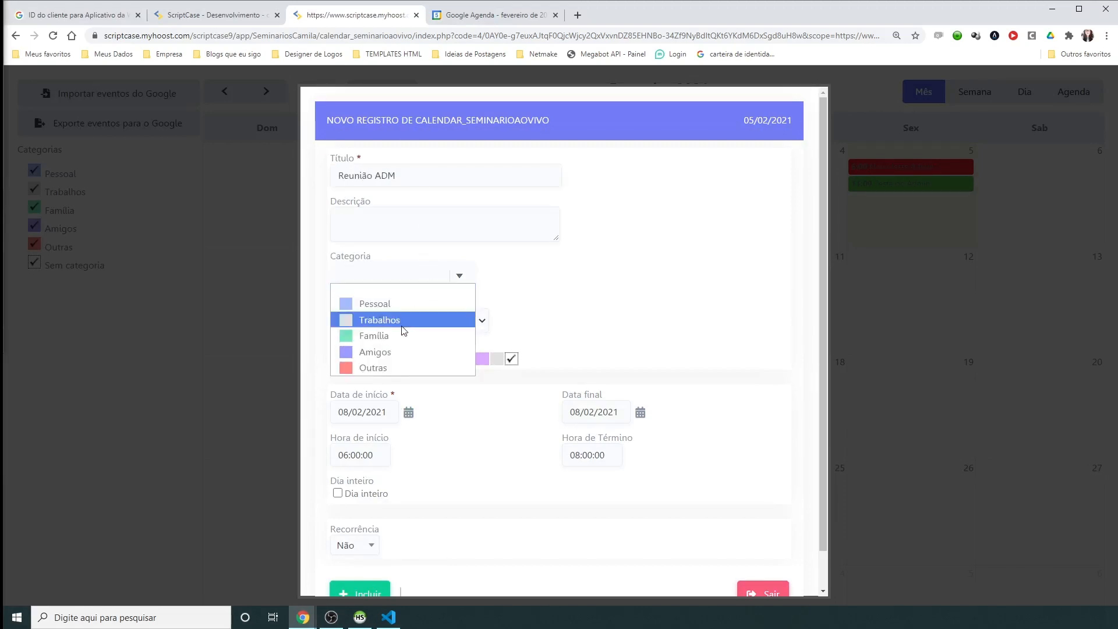
{"action": "left_click", "coordinate": [386, 362]}
{"action": "left_click", "coordinate": [414, 318]}
{"action": "left_click", "coordinate": [386, 389]}
{"action": "left_click", "coordinate": [424, 361]}
Step: Set the event time to 15:30:00–17:00:00 and save it
{"action": "left_click", "coordinate": [362, 455]}
{"action": "type", "text": "15:30:00"}
{"action": "key", "text": "Tab"}
{"action": "type", "text": "17:00:00"}
{"action": "key", "text": "Tab"}
{"action": "scroll", "coordinate": [499, 394], "scroll_direction": "down", "scroll_amount": 1}
{"action": "left_click", "coordinate": [365, 563]}
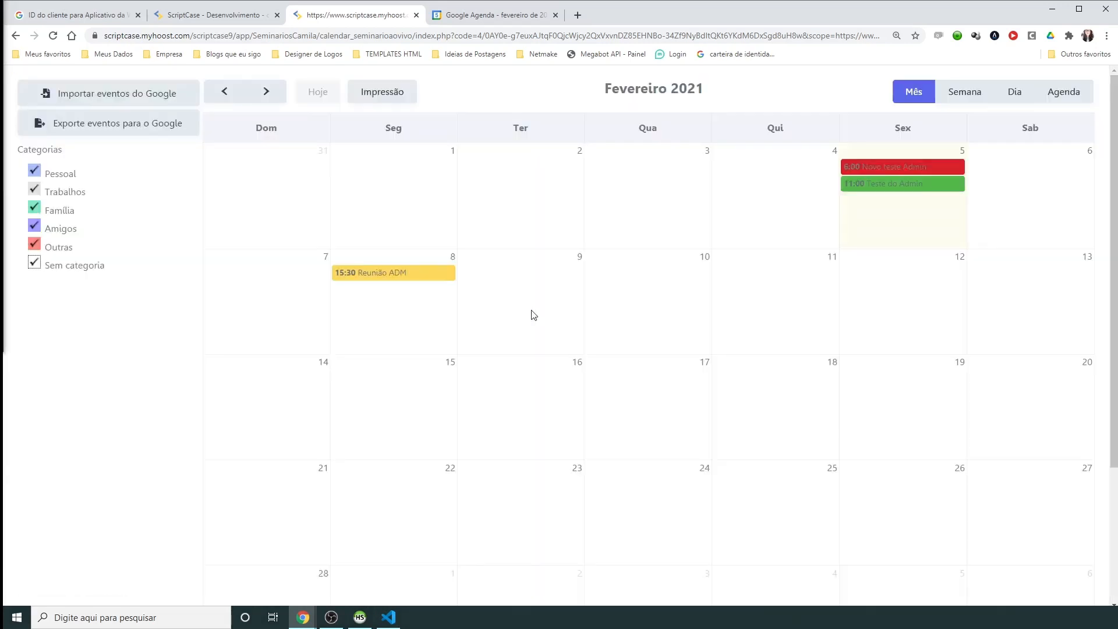
{"action": "left_click", "coordinate": [360, 617]}
Step: Refresh calendar_seminarioaovivo and verify Reunião ADM (2021-02-08, 15:30–17:00) is owned by admin, then return to the calendar
{"action": "key", "text": "F5"}
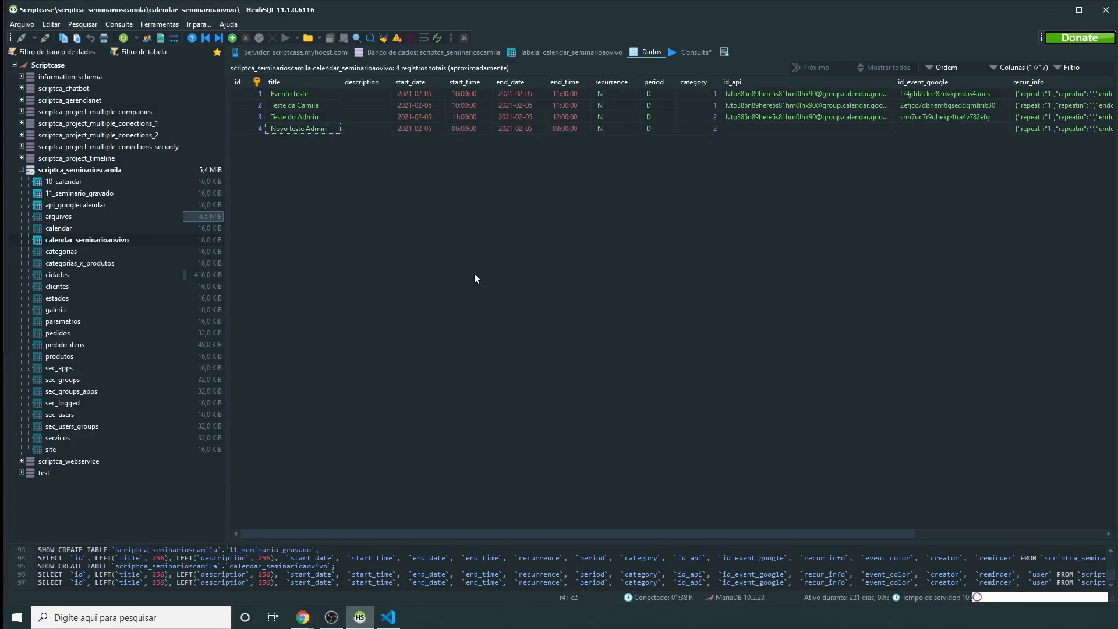
{"action": "left_click", "coordinate": [302, 144]}
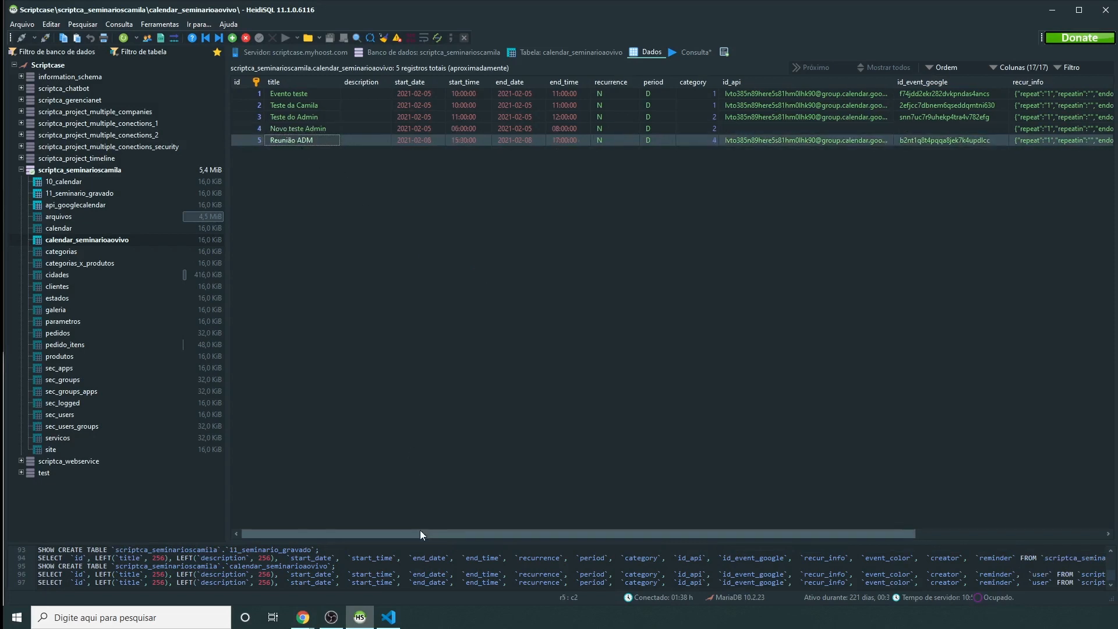
{"action": "left_click_drag", "start_coordinate": [418, 533], "coordinate": [607, 534]}
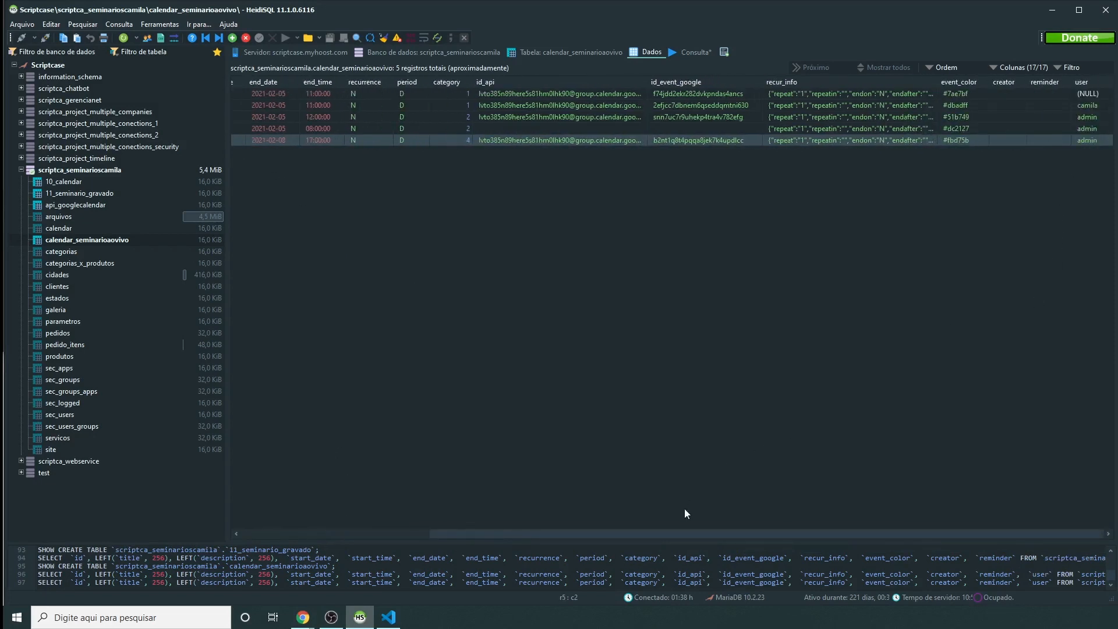
{"action": "left_click_drag", "start_coordinate": [675, 533], "coordinate": [406, 534]}
{"action": "mouse_move", "coordinate": [307, 622]}
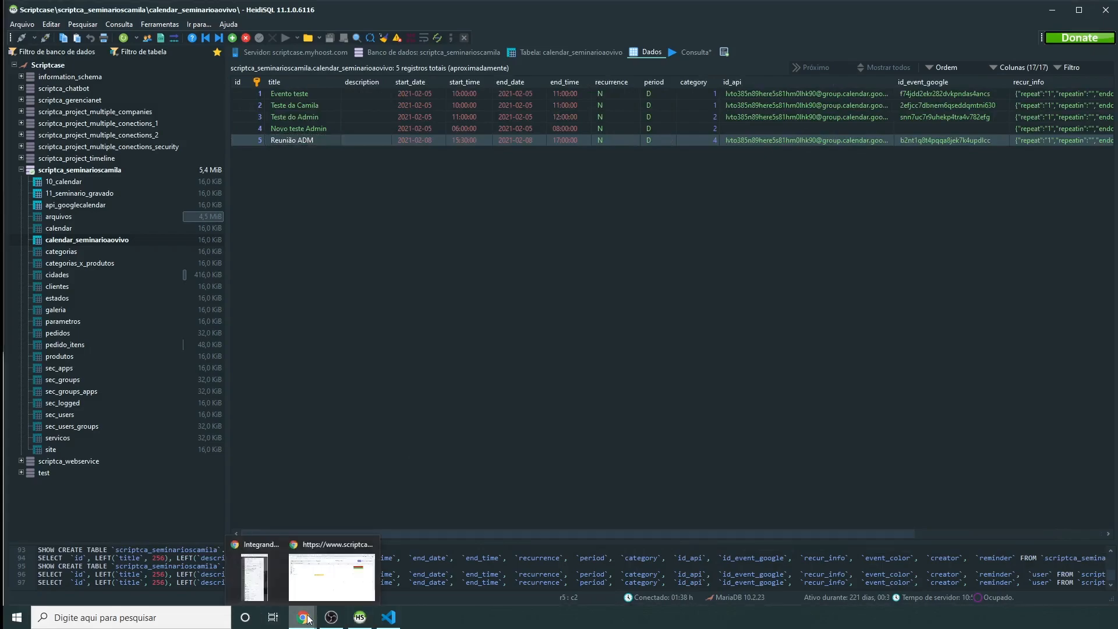
{"action": "left_click", "coordinate": [308, 579]}
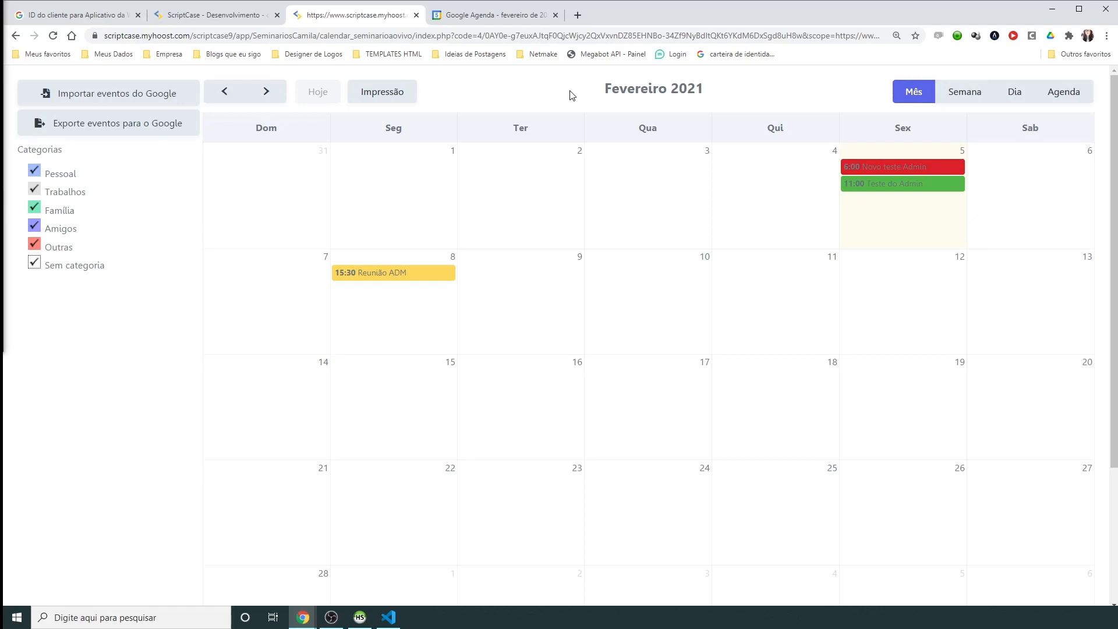
Step: Open the seminariogravado project's APIs e serviços Painel to see the 8 Calendar API requests with 0% errors
{"action": "left_click", "coordinate": [191, 15]}
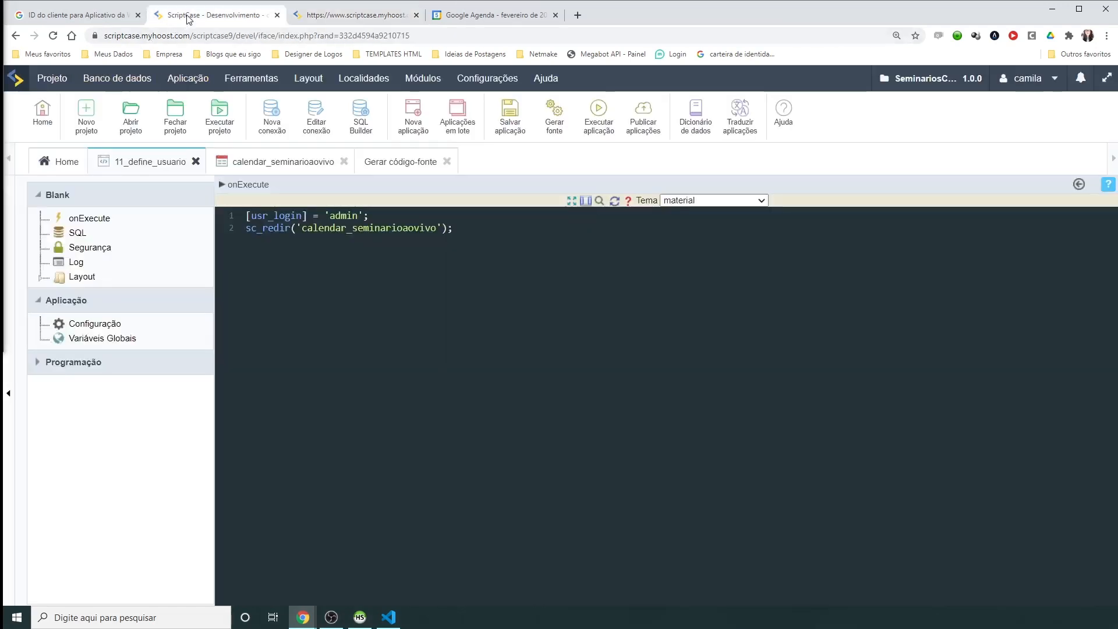
{"action": "left_click", "coordinate": [57, 17]}
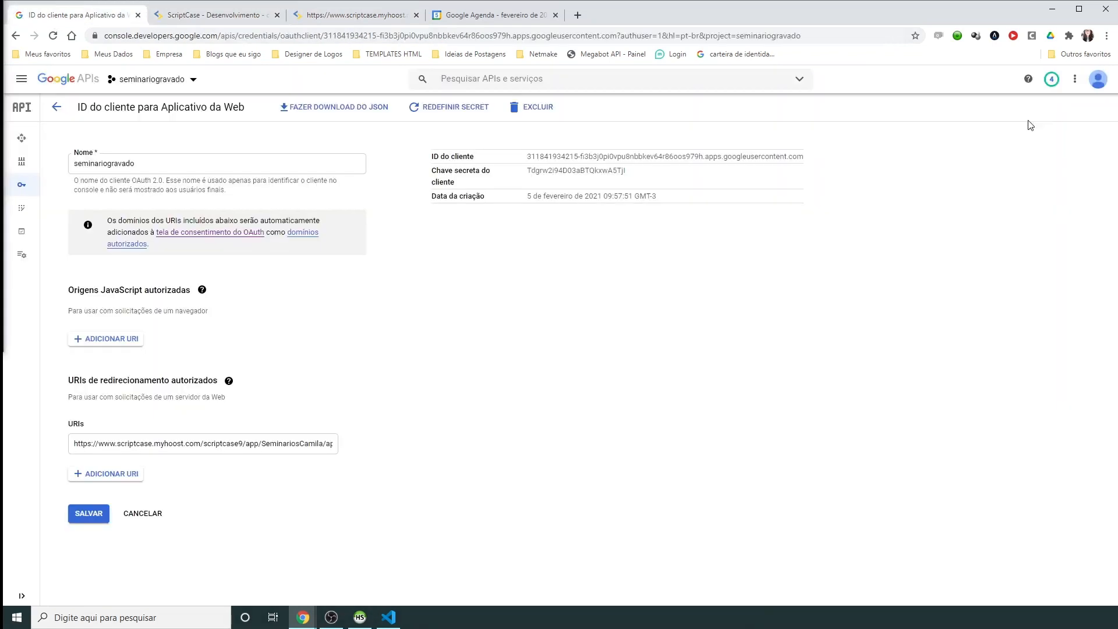
{"action": "mouse_move", "coordinate": [38, 190]}
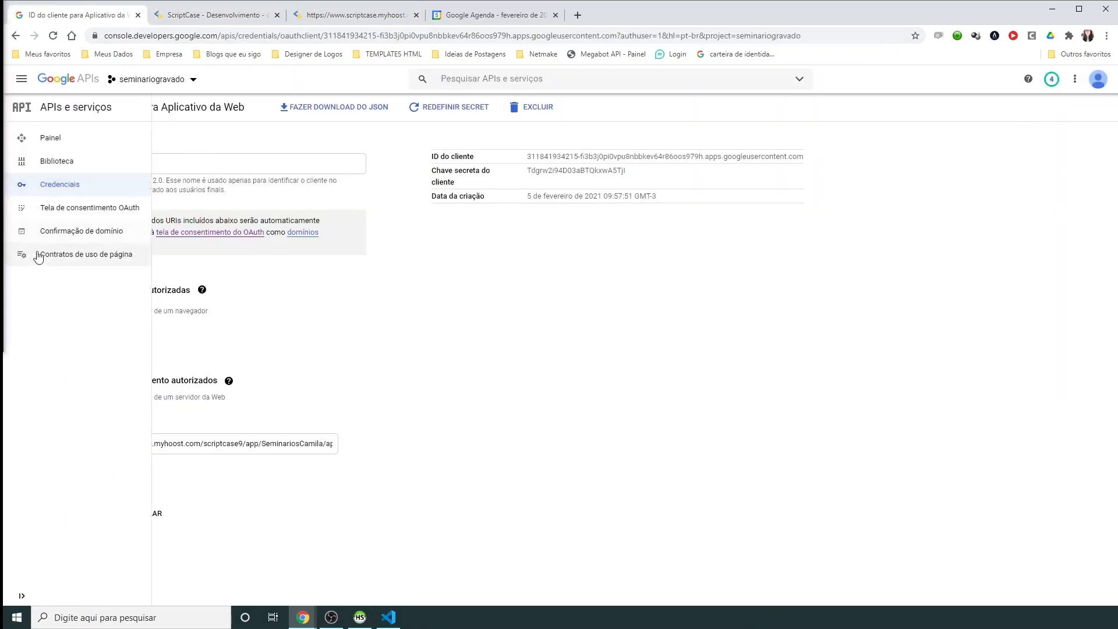
{"action": "left_click", "coordinate": [50, 145]}
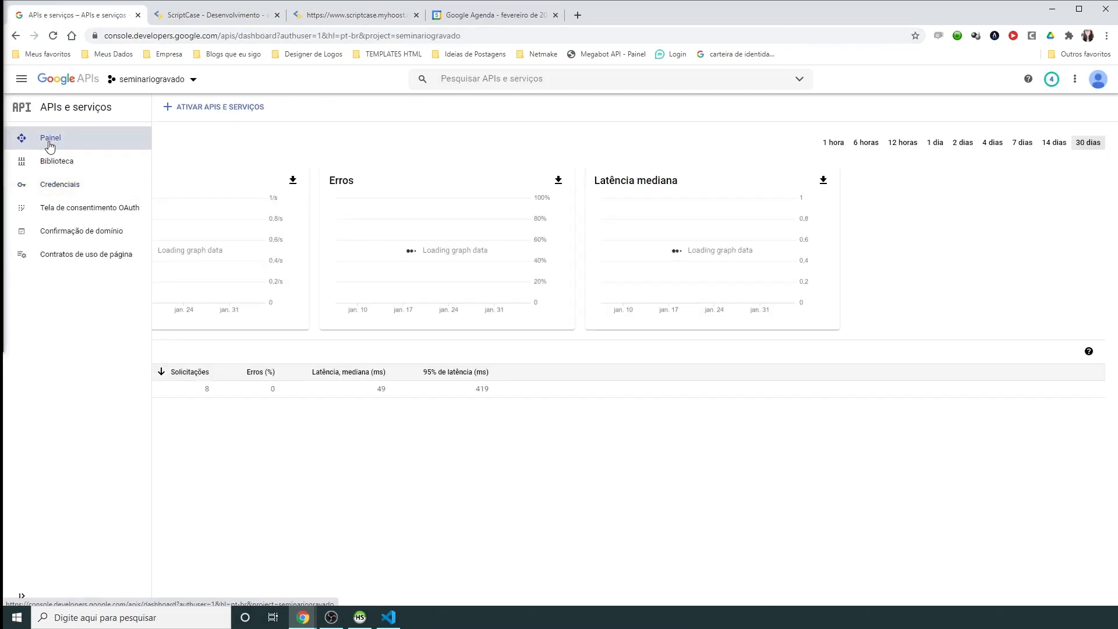